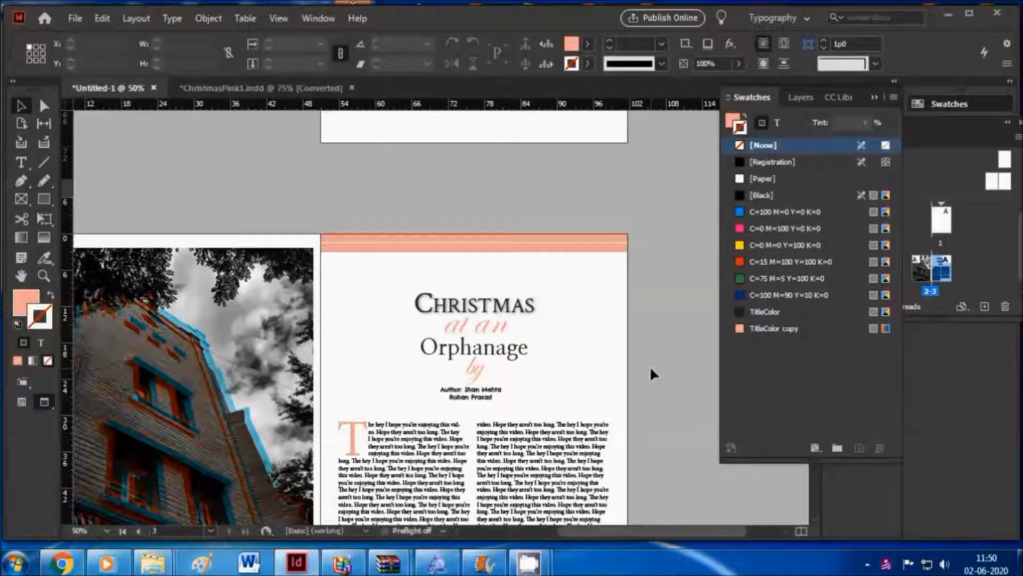
- Examine the title block of the Christmas at an Orphanage article page at close range and in the context of the page
key("ctrl+plus")
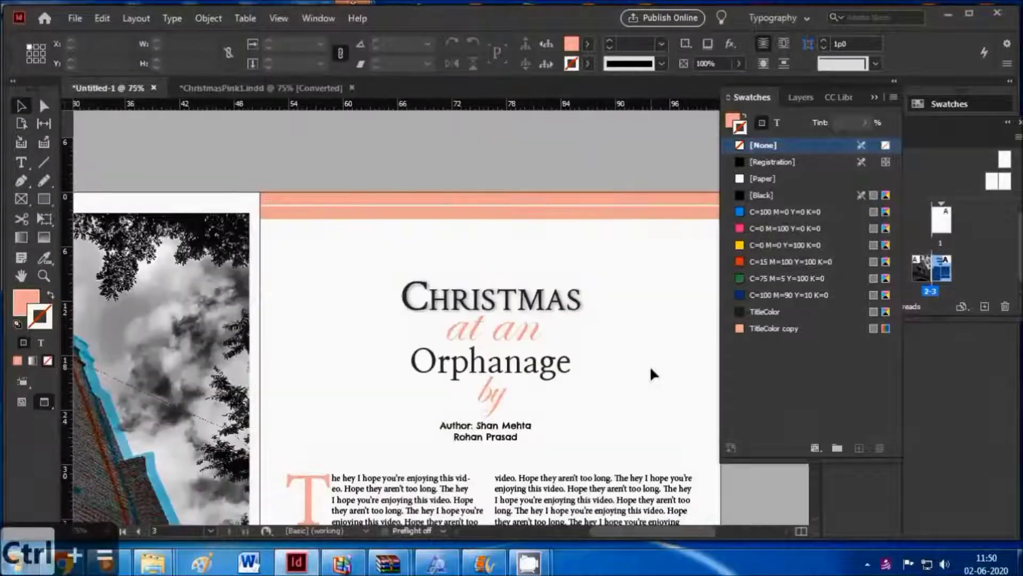
key("ctrl+equal")
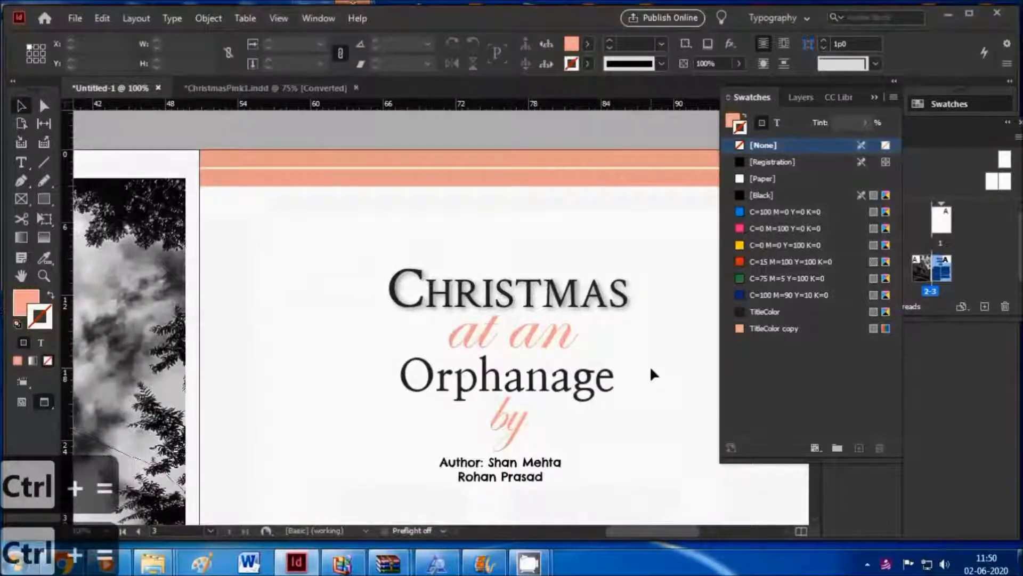
key("ctrl+equal")
key("ctrl+minus")
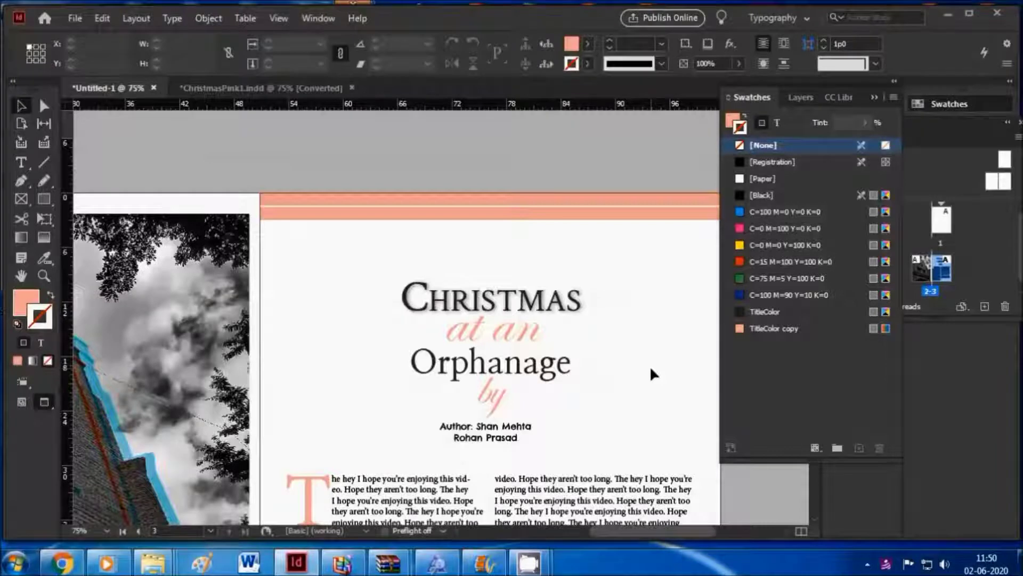
key("ctrl+equal")
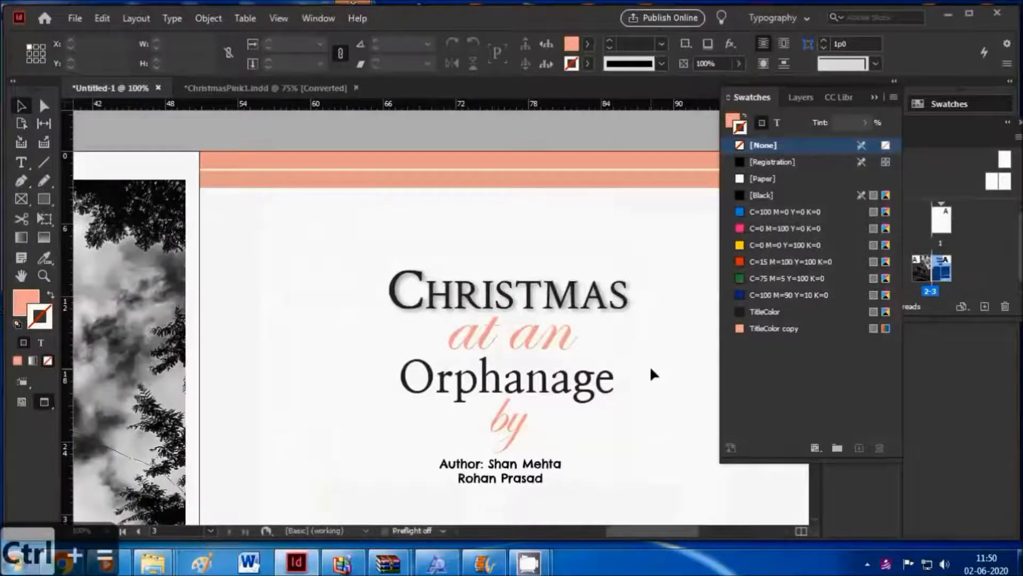
key("ctrl+minus")
key("ctrl+equal")
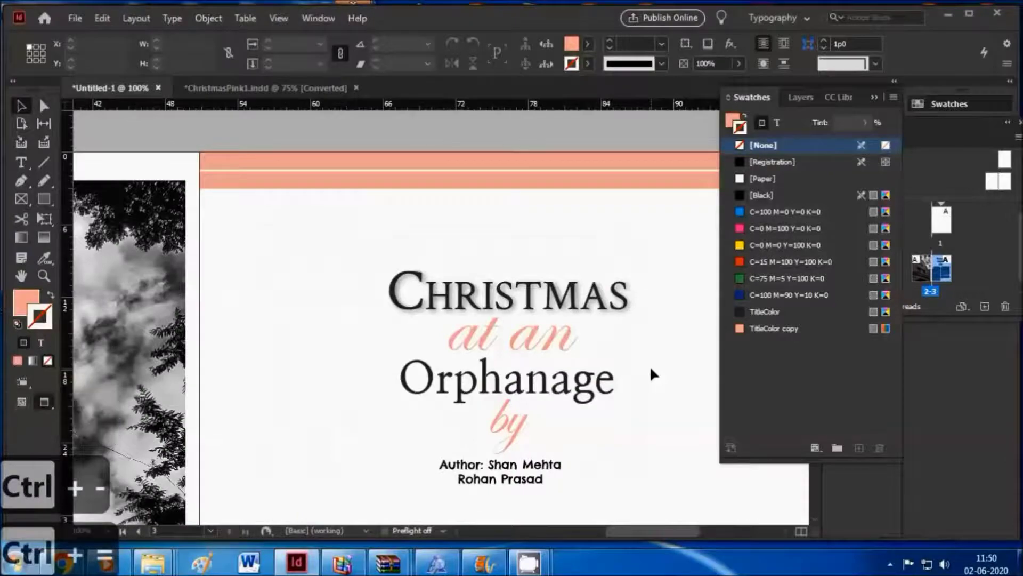
key("ctrl+minus")
key("ctrl+minus")
key("ctrl+equal")
key("ctrl+equal")
key("ctrl+minus")
key("ctrl+minus")
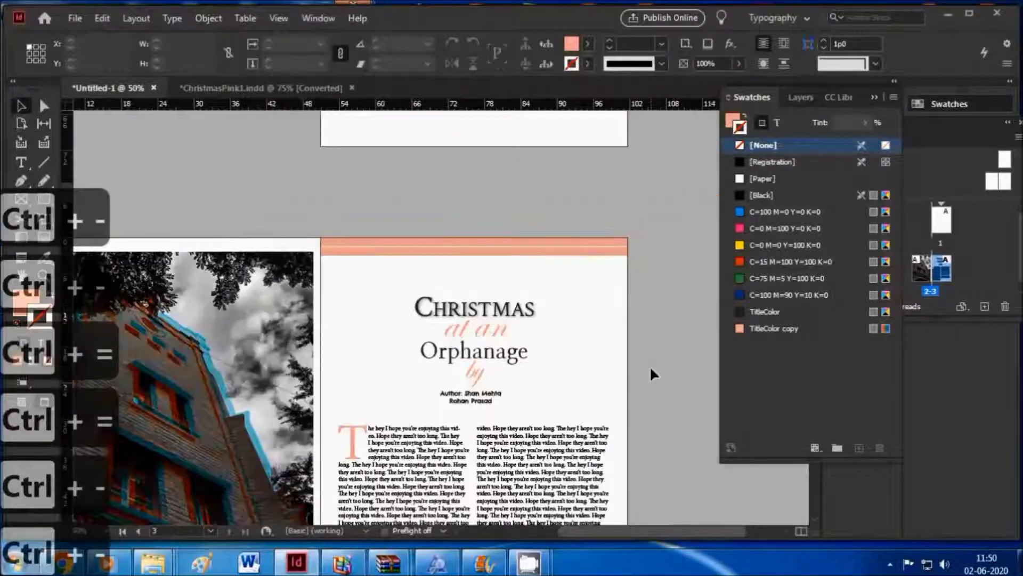
scroll(580, 379, "down", 1)
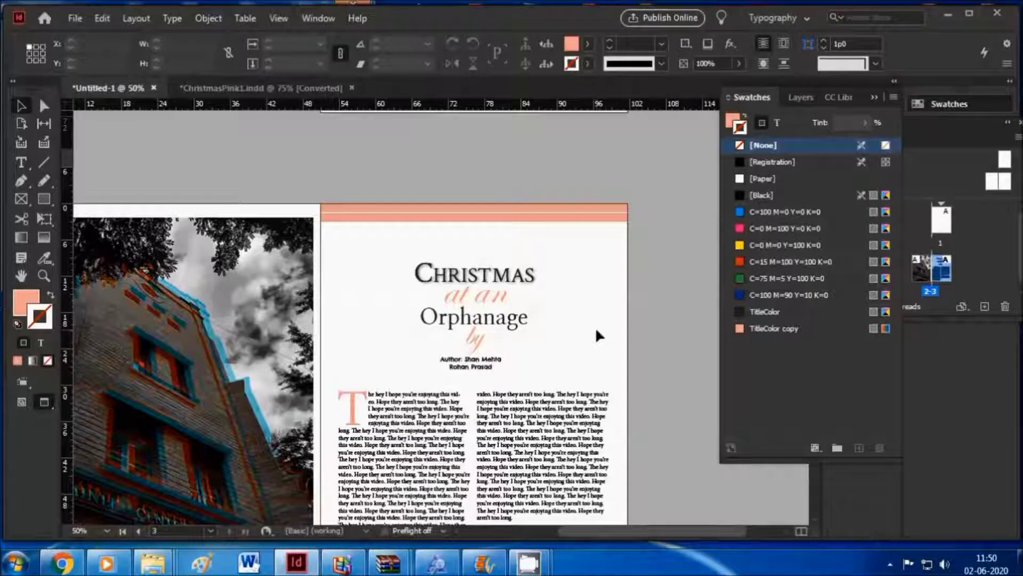
- Inspect the separate text frames that make up the article's title and author credit, individually and together
left_click(511, 320)
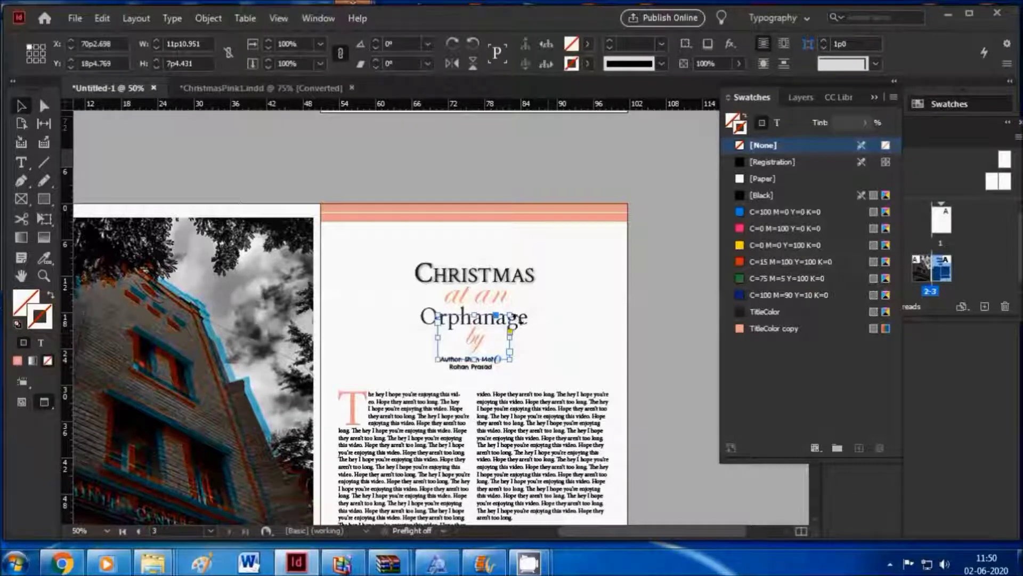
left_click(516, 276, "shift")
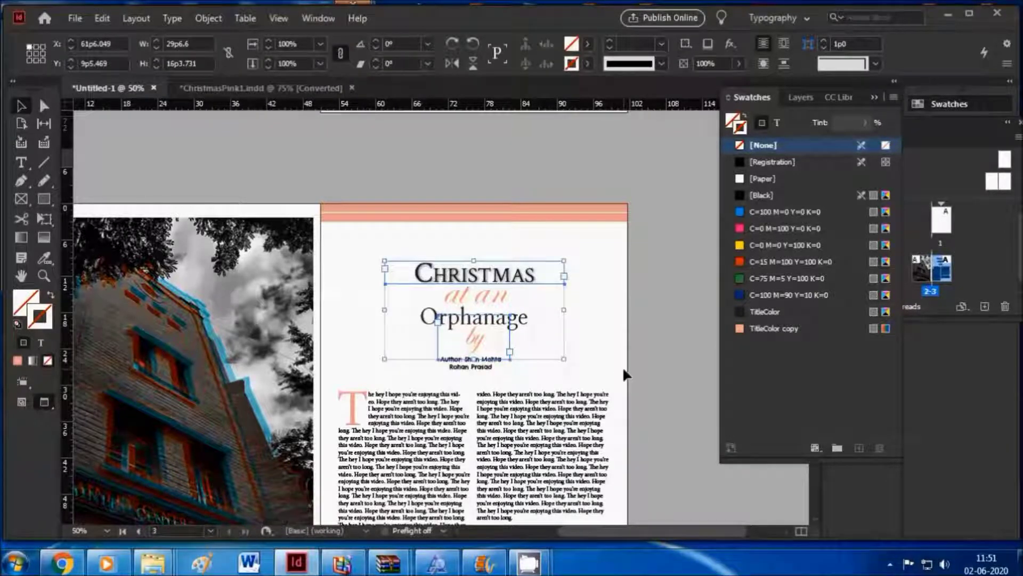
left_click(608, 373)
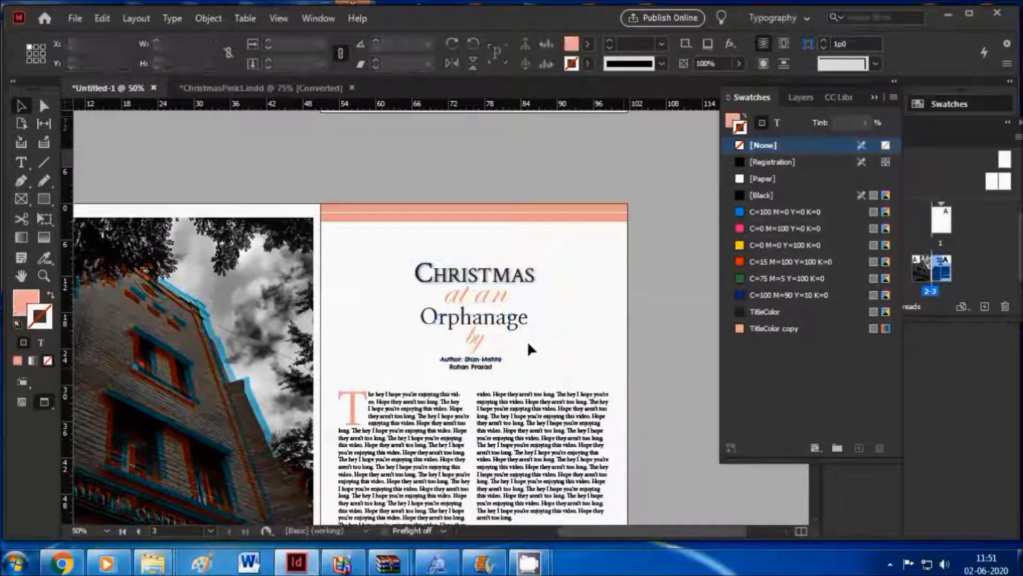
left_click_drag(361, 239, 588, 380)
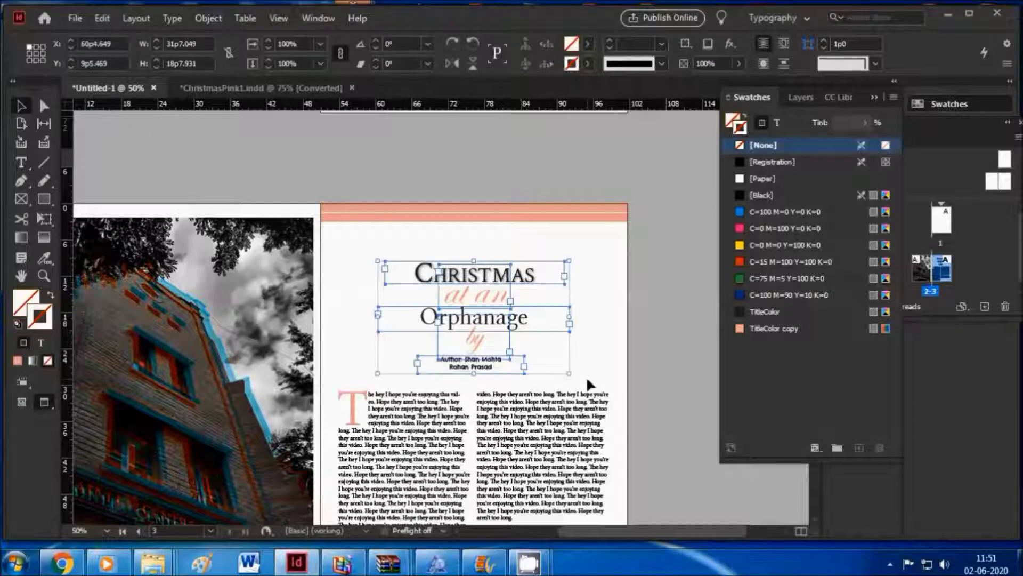
left_click(618, 329)
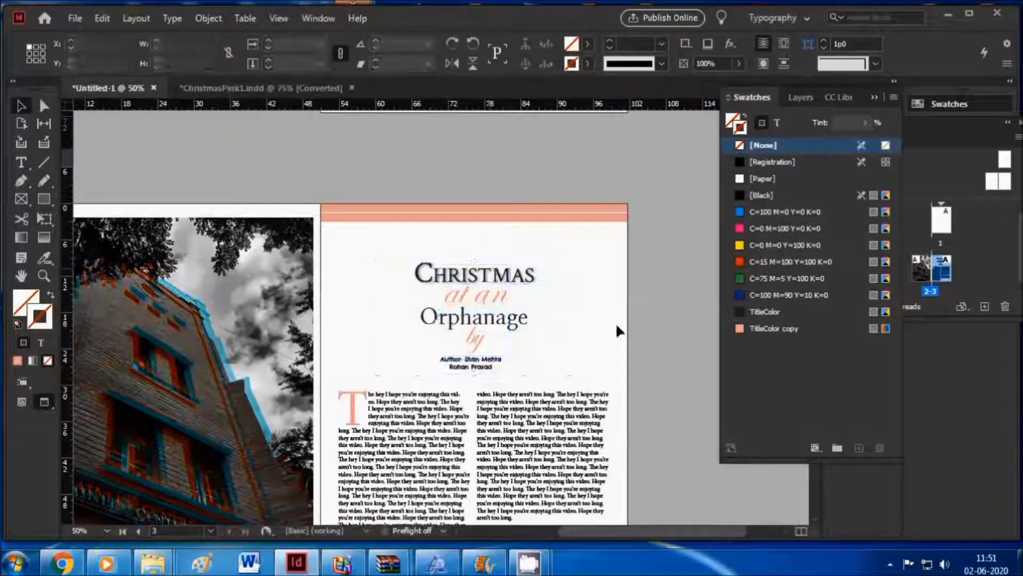
left_click(492, 373)
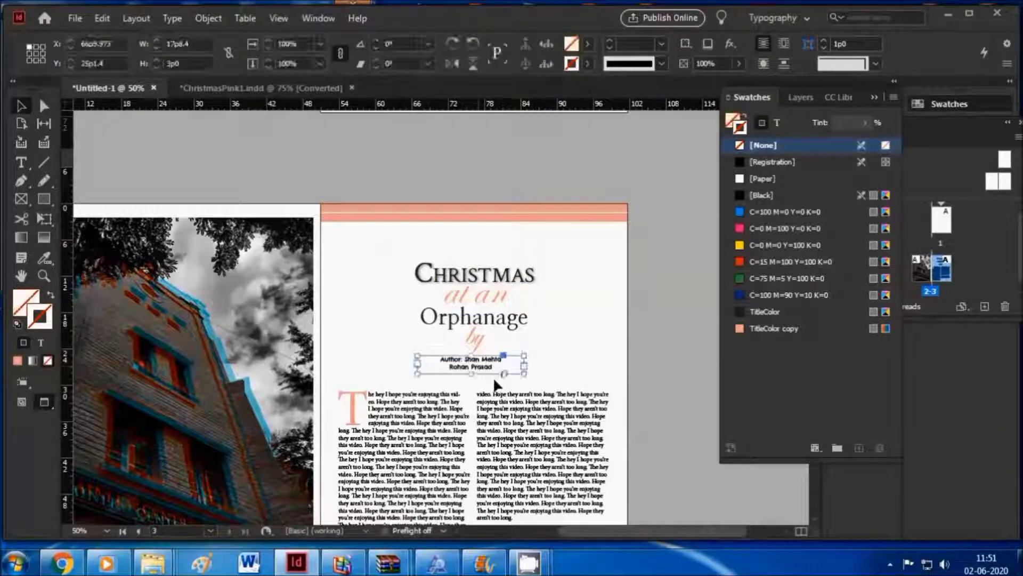
left_click(521, 279, "shift")
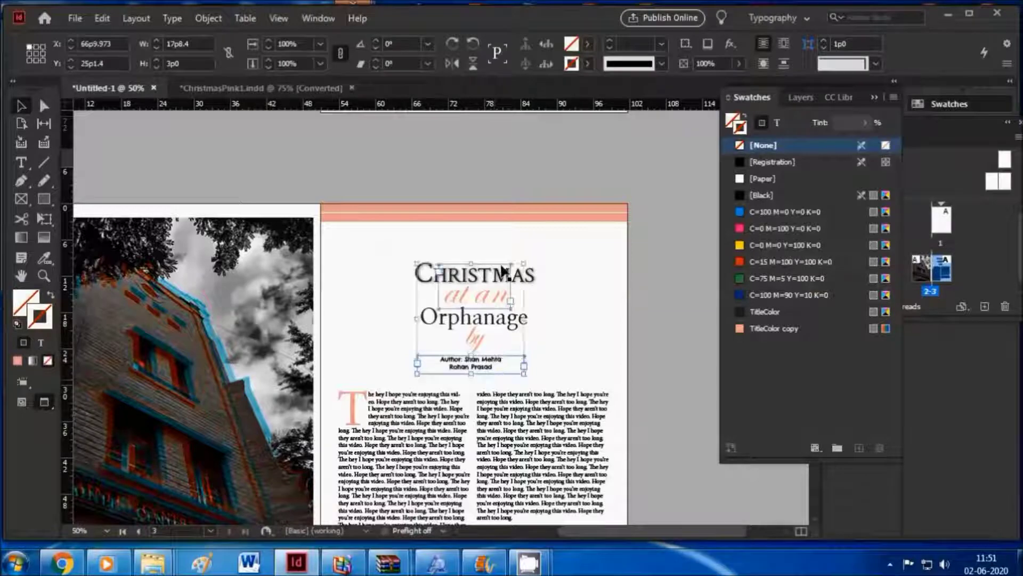
left_click(607, 343)
- Look over the whole two-page spread, from the building photo to the two-column article text
scroll(608, 346, "down", 2)
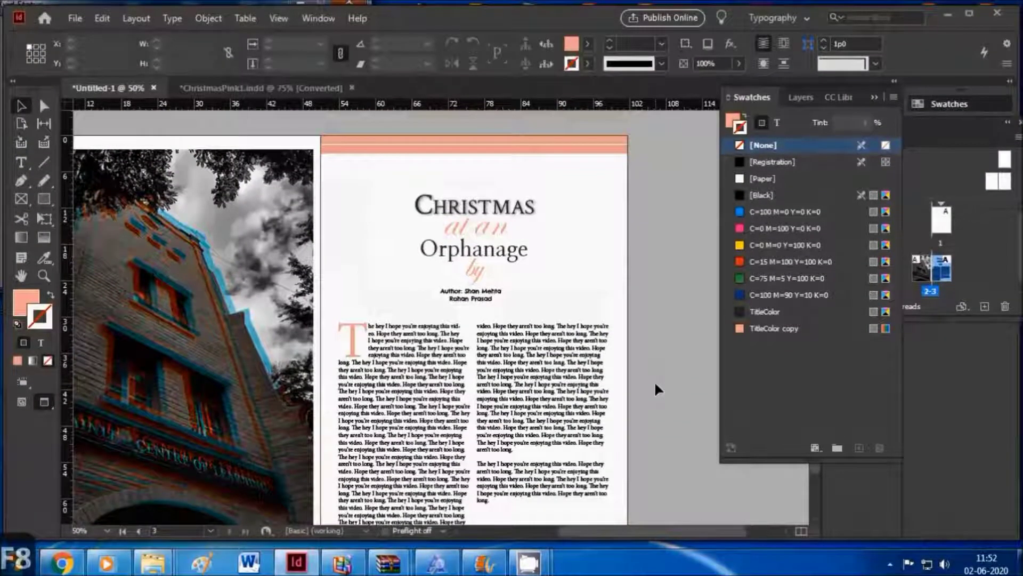
scroll(656, 385, "down", 1)
scroll(651, 414, "left", 3)
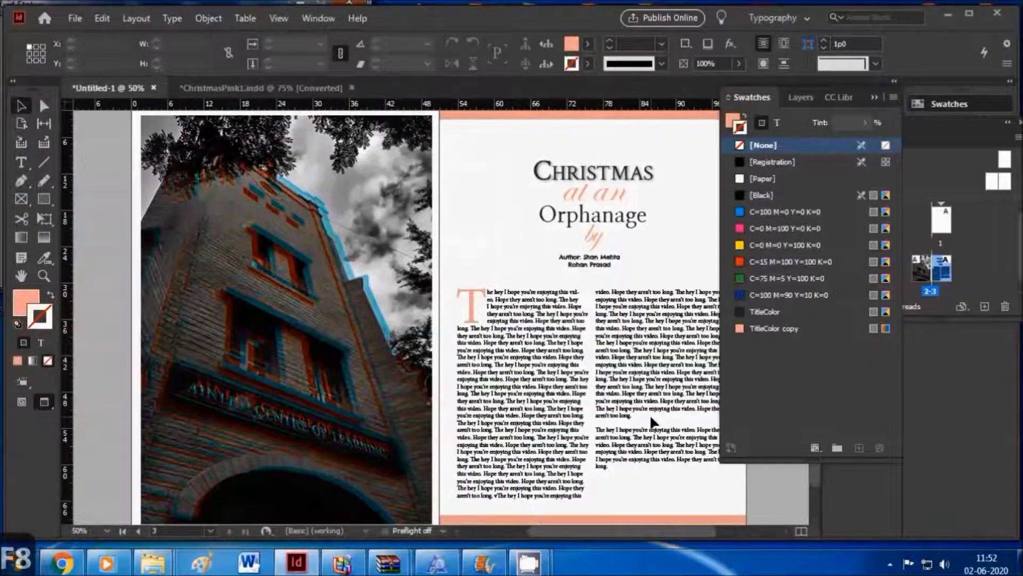
scroll(649, 421, "down", 1)
scroll(649, 421, "up", 1)
scroll(647, 427, "right", 2)
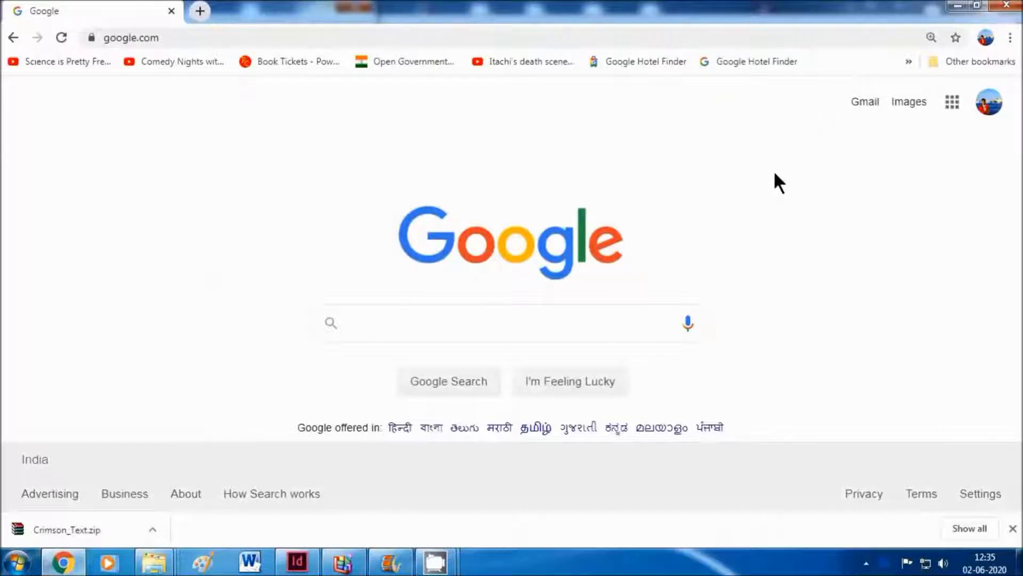
- In Chrome, search Google for "niche magazine design" and open the Niche Magazine Design portfolio page on designexcellence.me
left_click(511, 315)
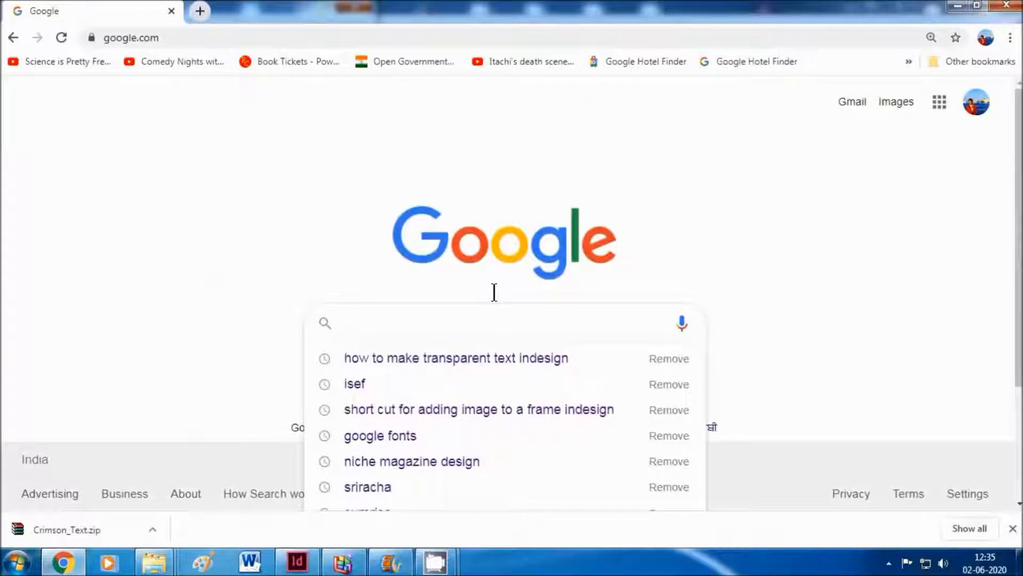
type("niche ")
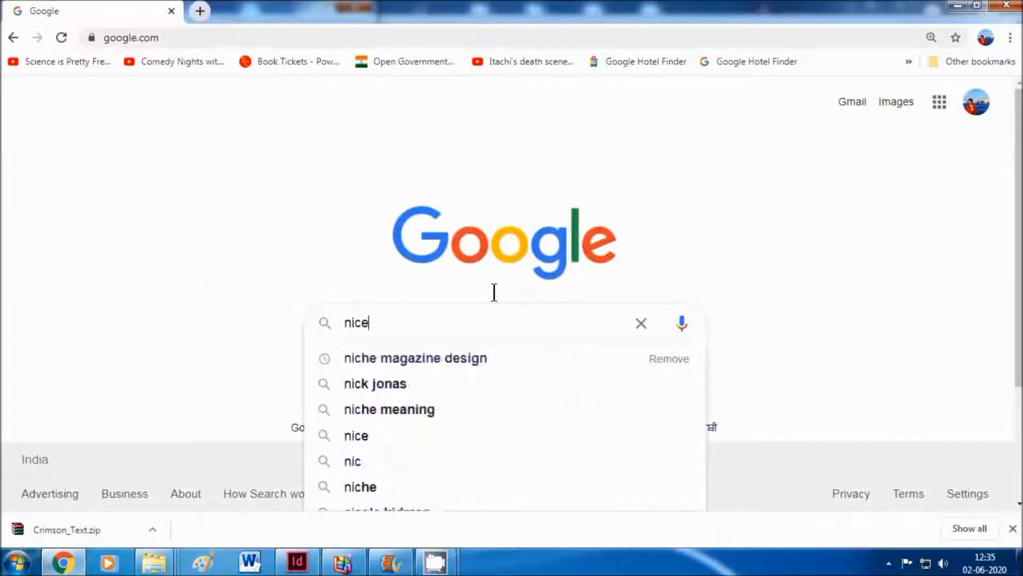
type("maga")
key("Down")
key("Return")
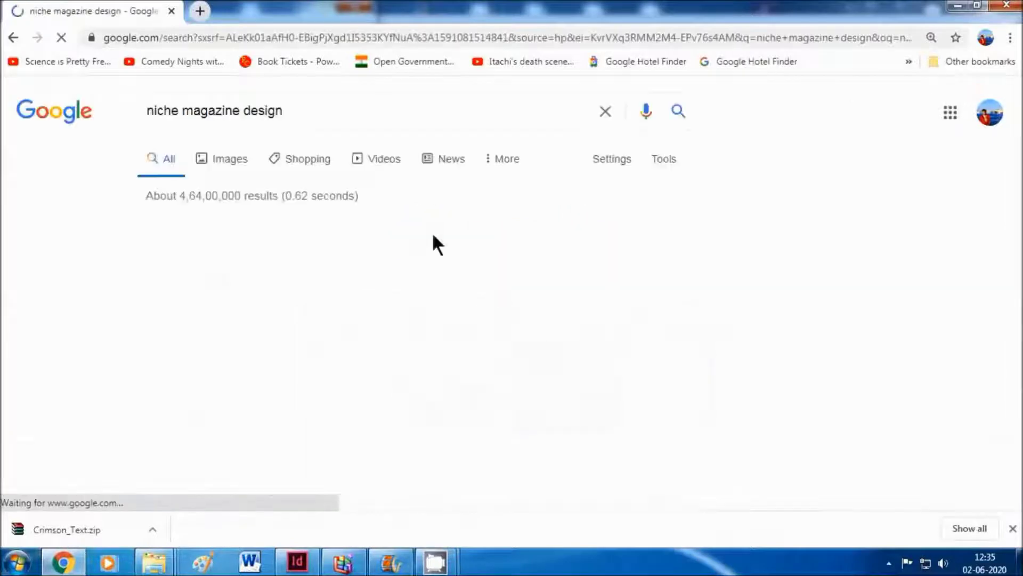
left_click(275, 250)
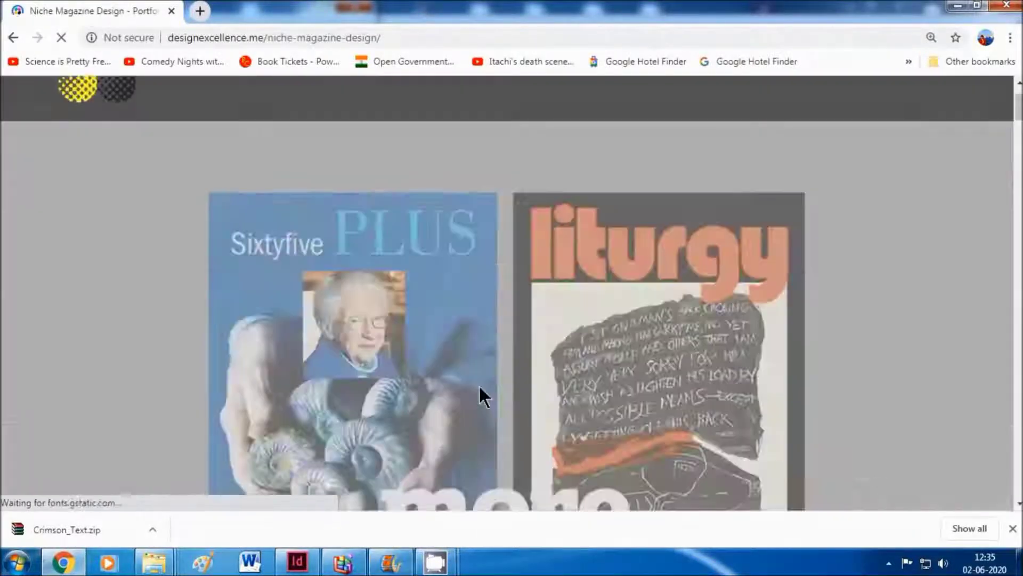
- Browse the portfolio page to the Purple Heart Magazine spread "Memoir of a Tank Killer" and examine its layout
scroll(471, 393, "down", 10)
scroll(472, 393, "down", 20)
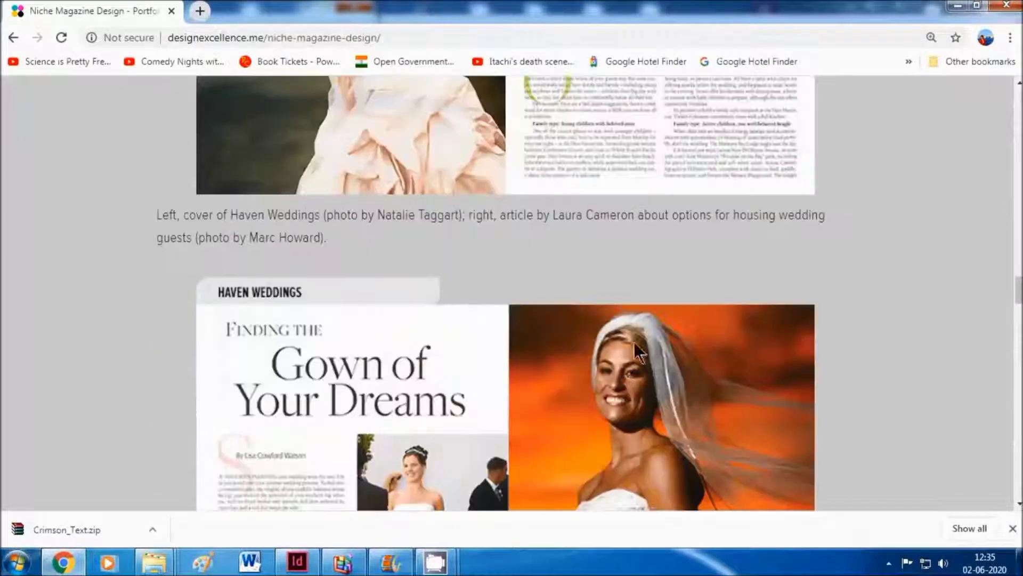
scroll(634, 341, "down", 10)
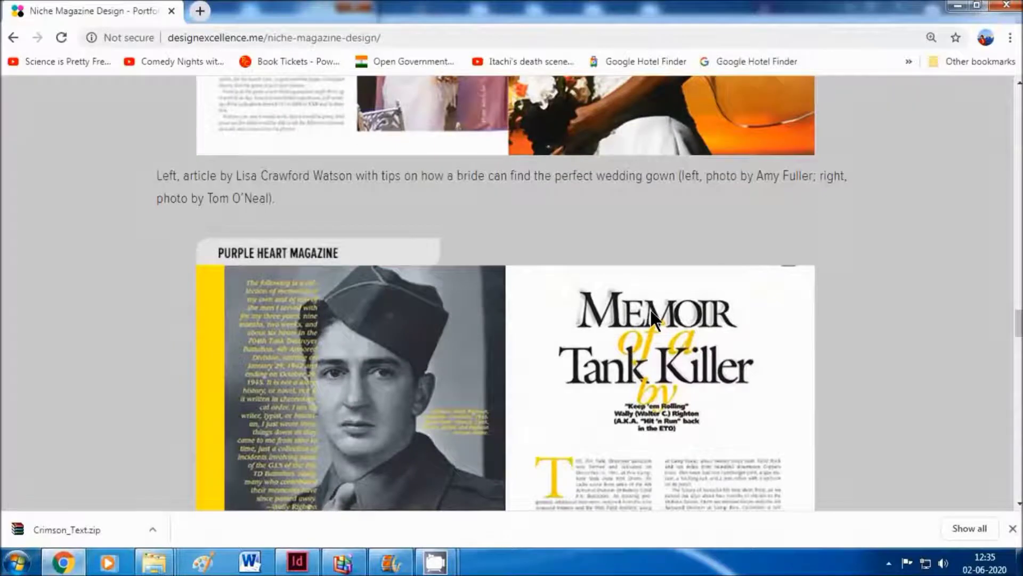
scroll(650, 308, "down", 4)
scroll(651, 315, "up", 1)
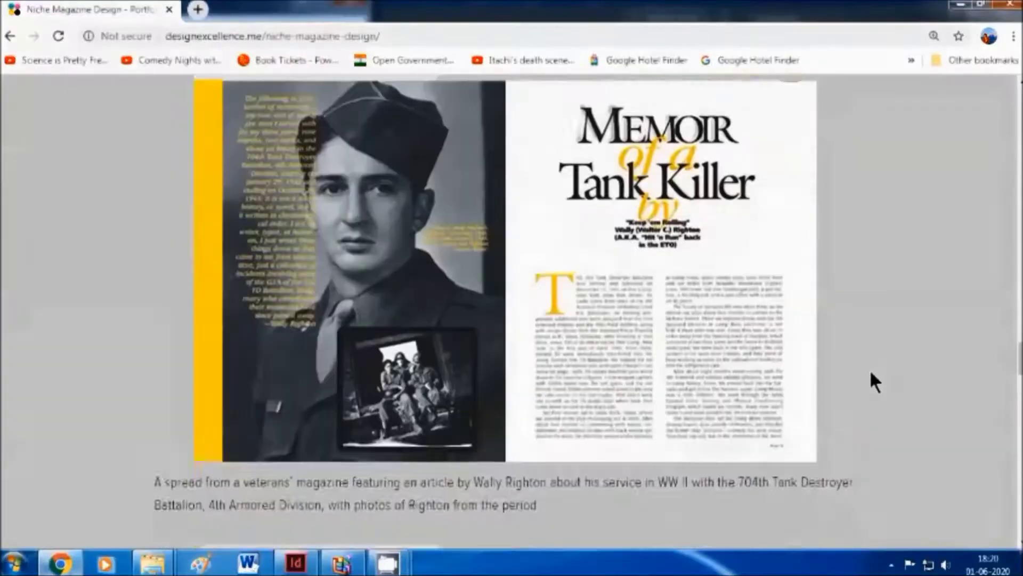
scroll(873, 376, "up", 1)
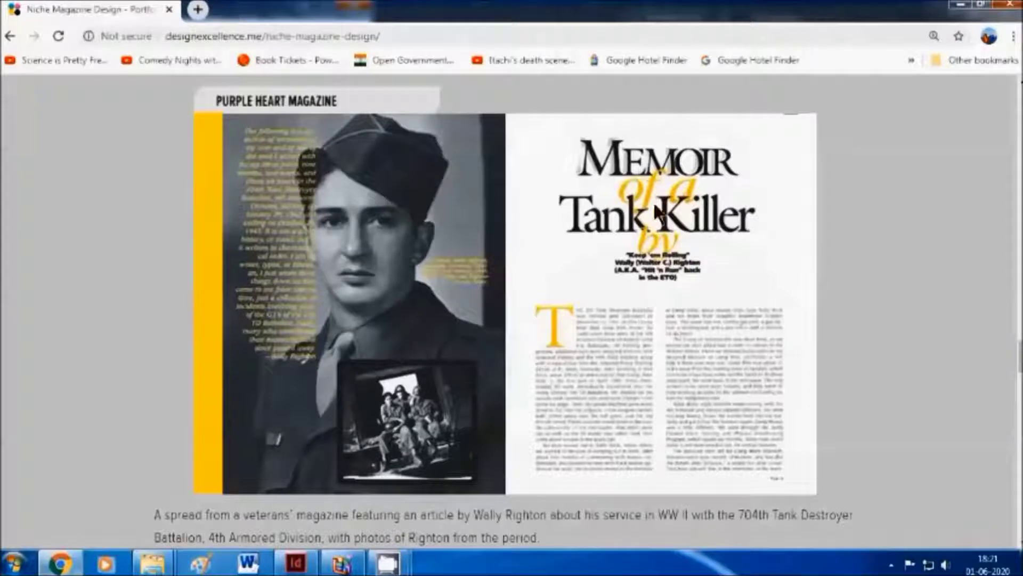
- Search for "google fonts" in a new browser tab and open the Google Fonts website
left_click(198, 9)
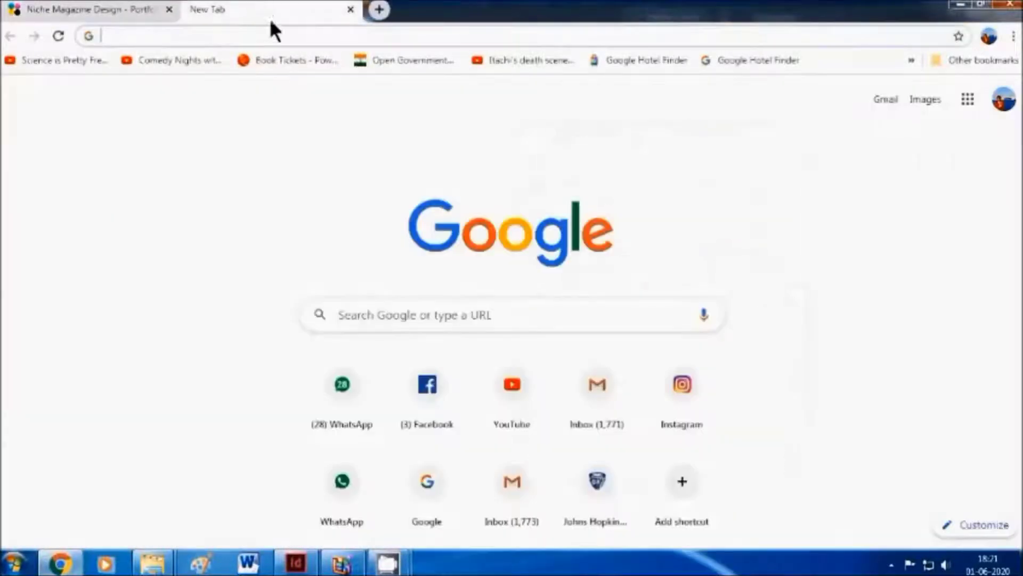
left_click(271, 32)
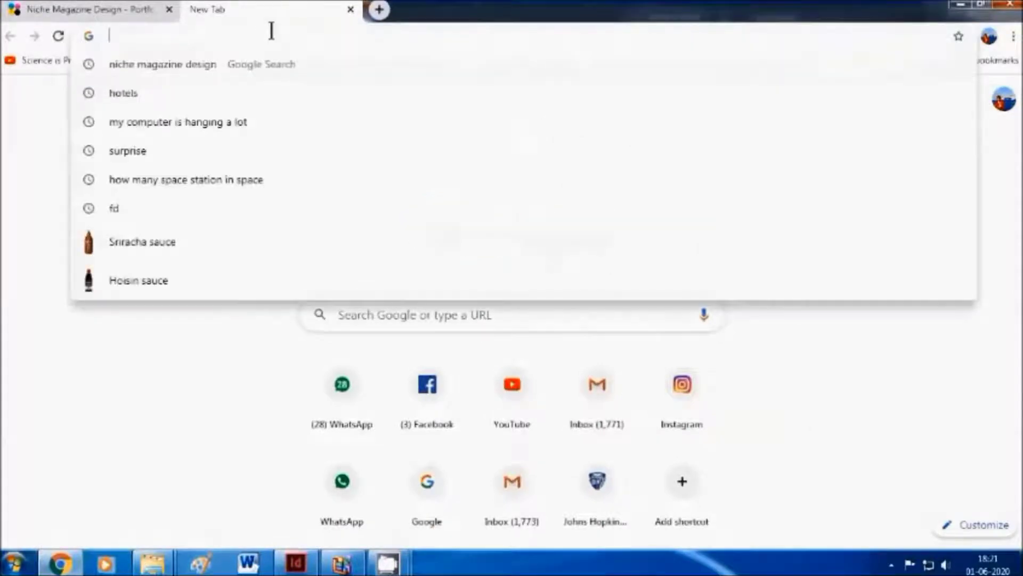
type("goog")
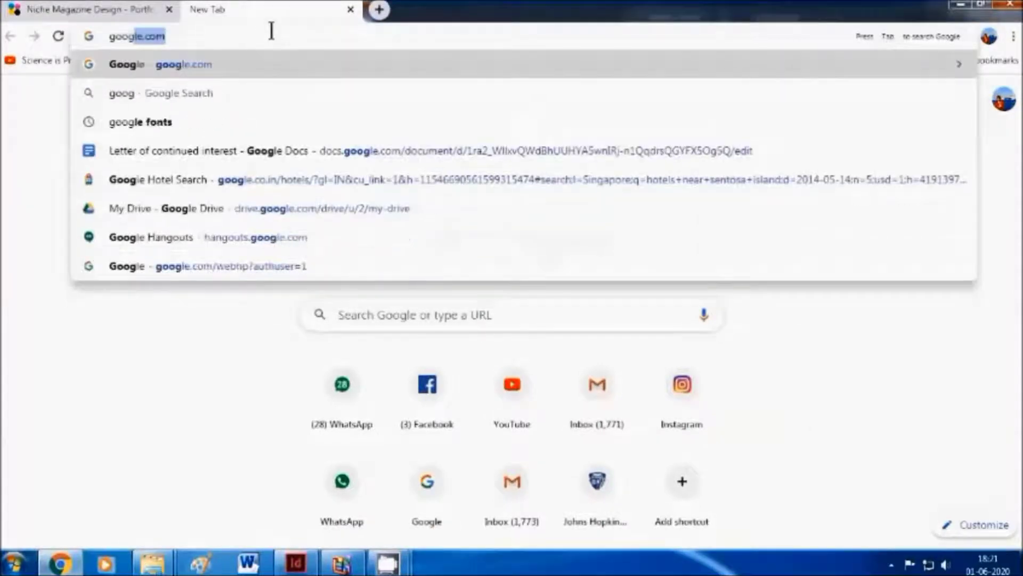
key("Down")
key("Down")
key("Return")
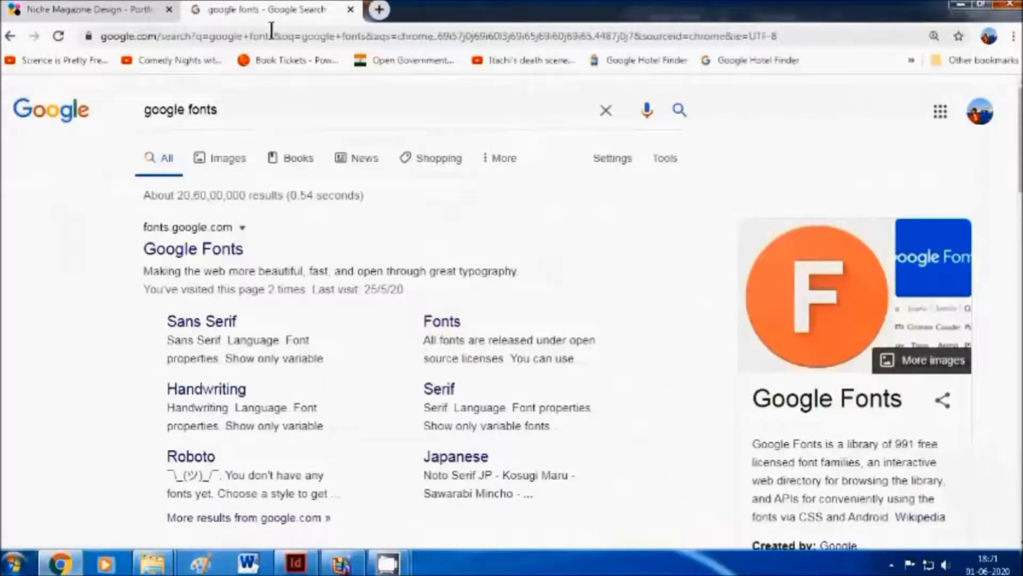
left_click(207, 260)
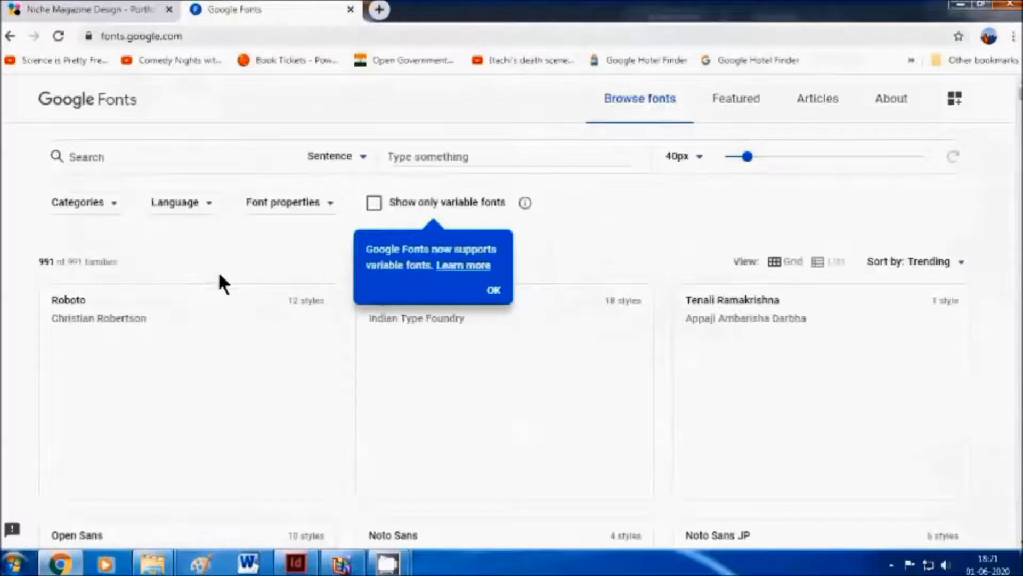
- Check the title lettering of the Purple Heart Magazine spread again and browse the Google Fonts catalogue
left_click(157, 10)
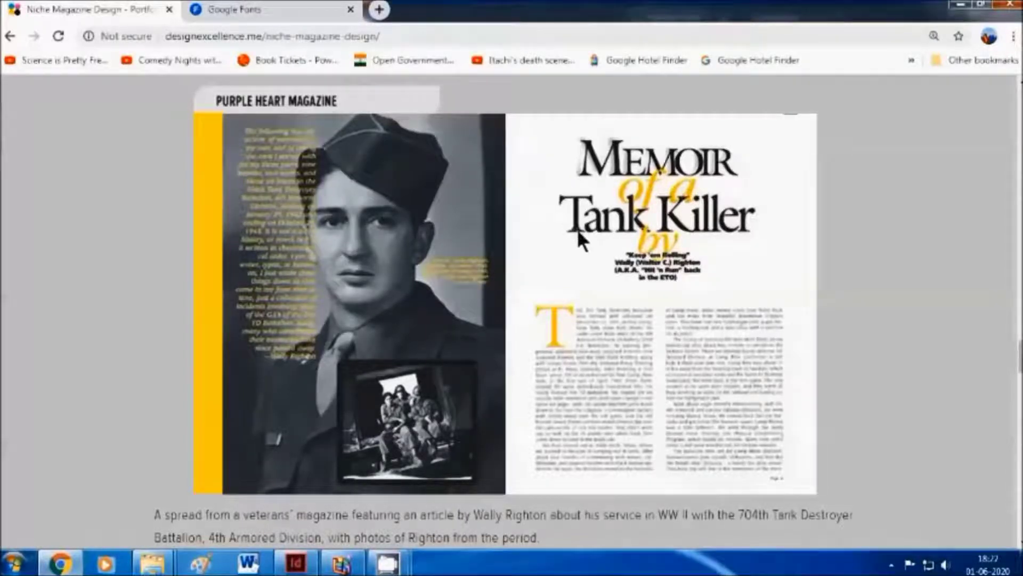
left_click(277, 9)
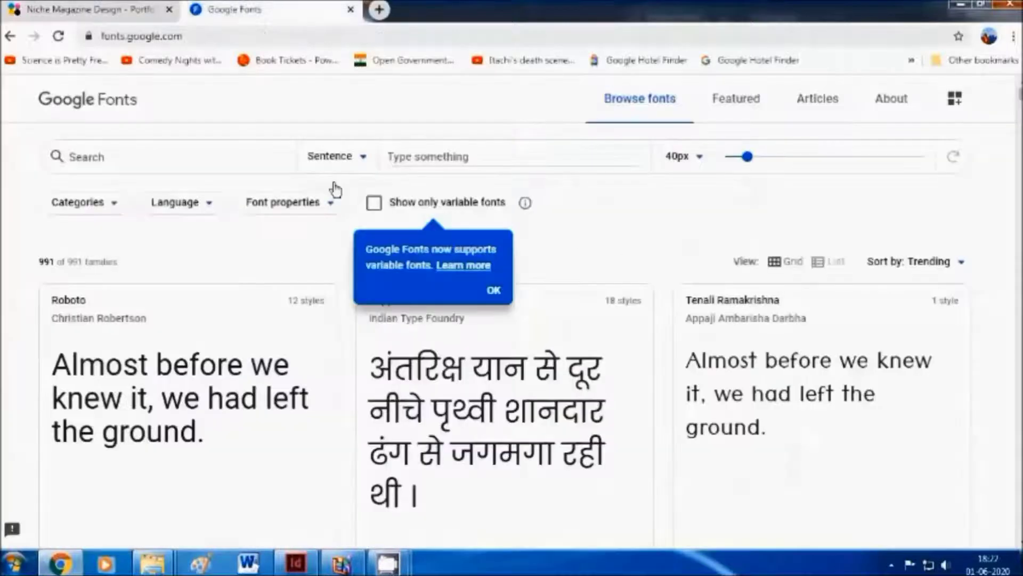
scroll(110, 323, "down", 2)
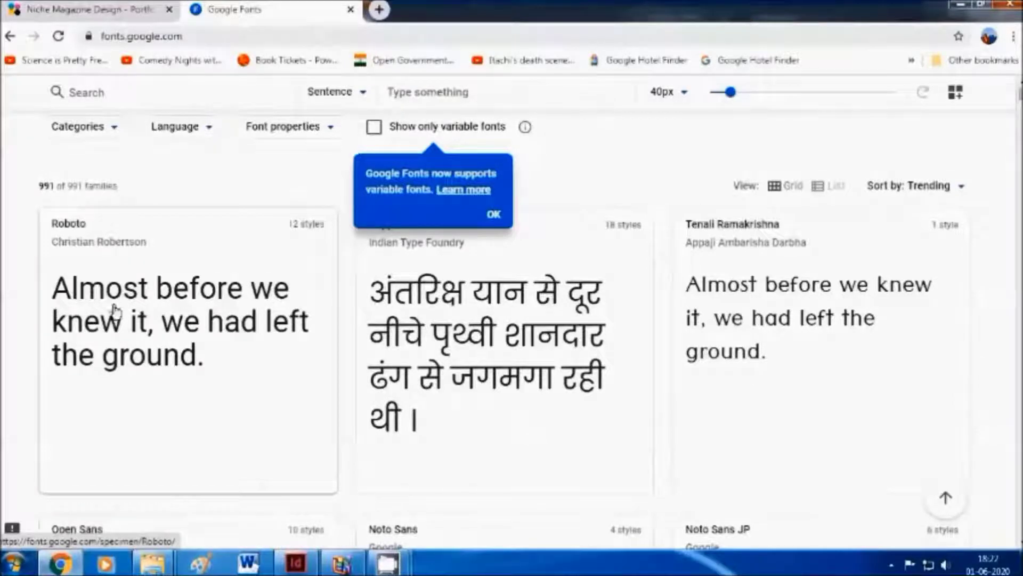
scroll(213, 290, "down", 2)
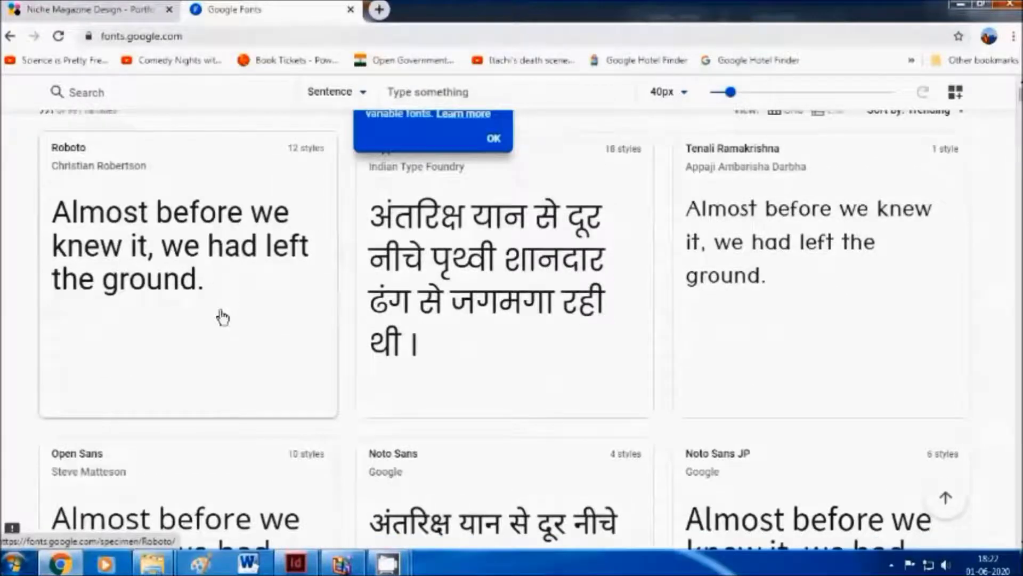
scroll(223, 318, "up", 1)
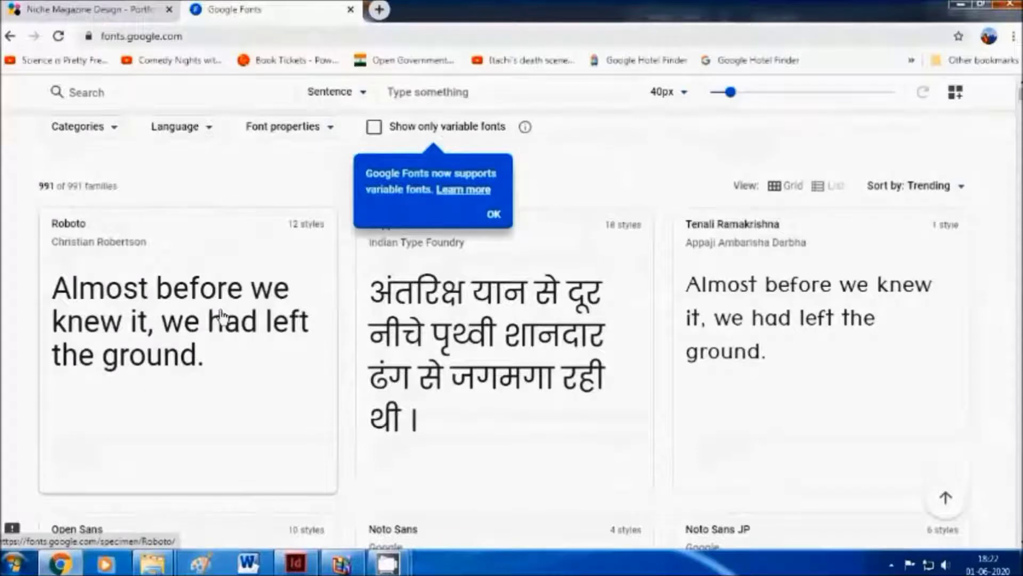
- Look again at the "Memoir of a Tank Killer" title lettering in the reference spread and return to Google Fonts
scroll(221, 316, "up", 1)
left_click(85, 10)
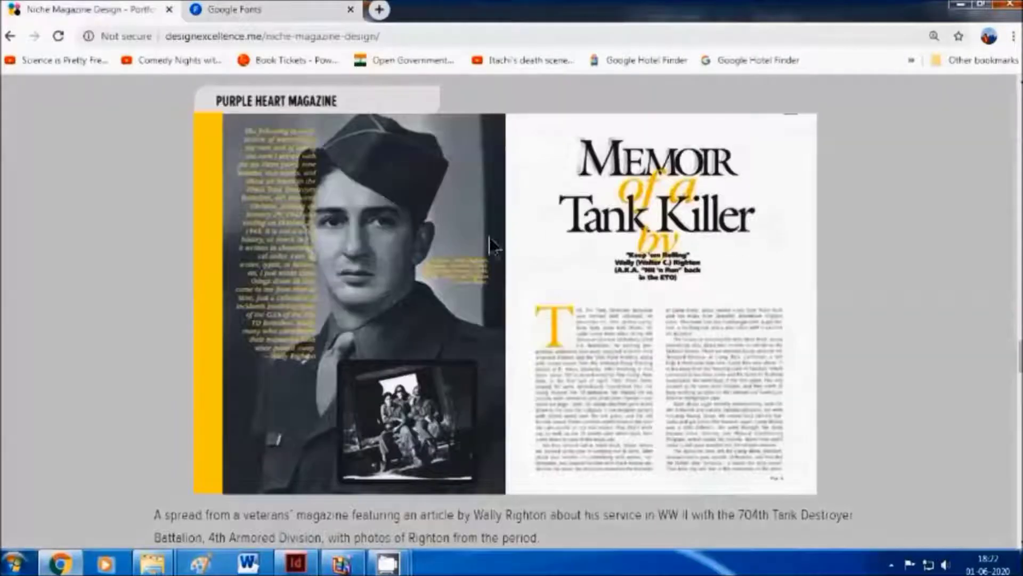
left_click(299, 10)
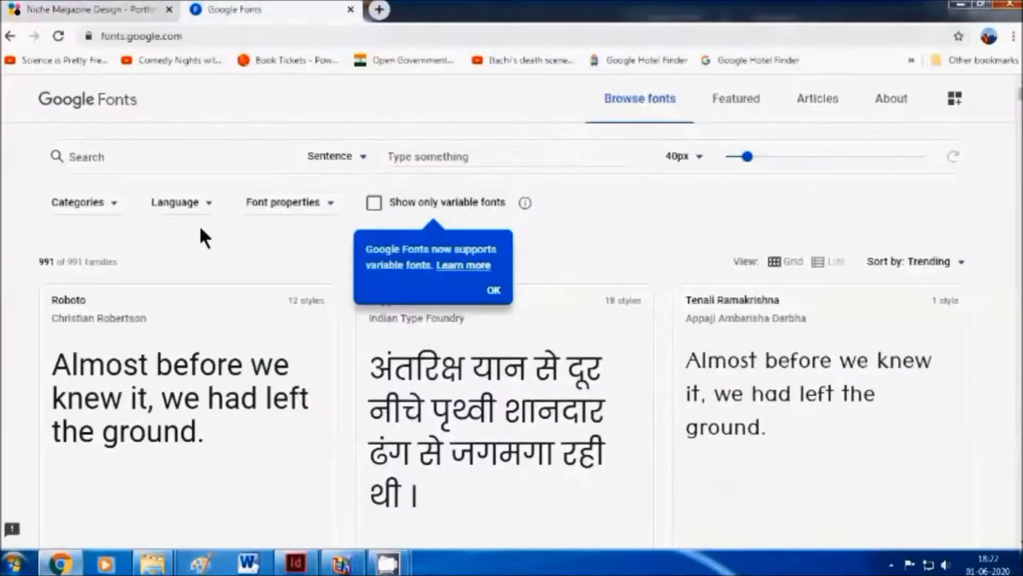
- Filter the Google Fonts catalogue to the Serif category only
left_click(92, 213)
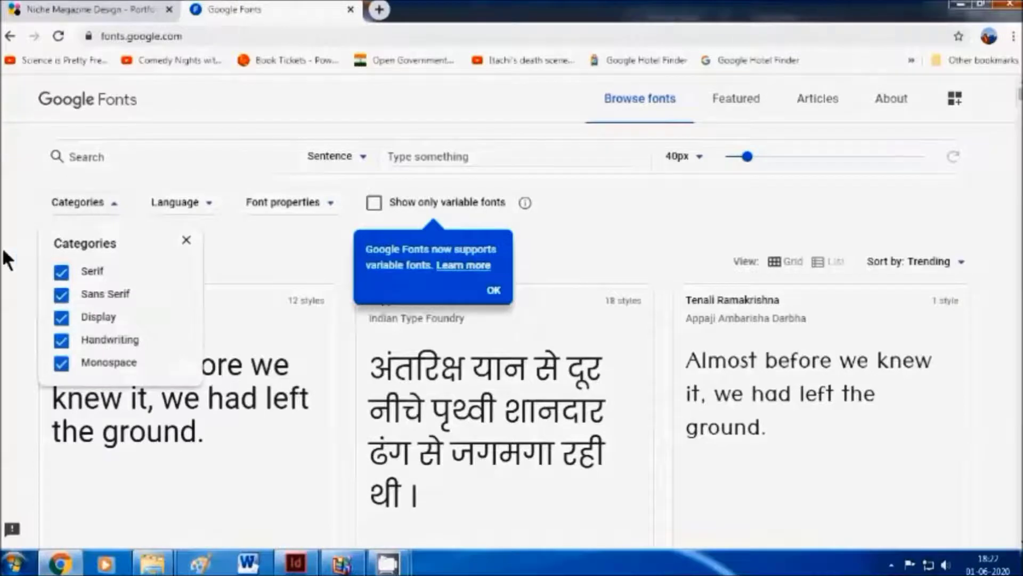
left_click(52, 280)
left_click_drag(101, 262, 93, 213)
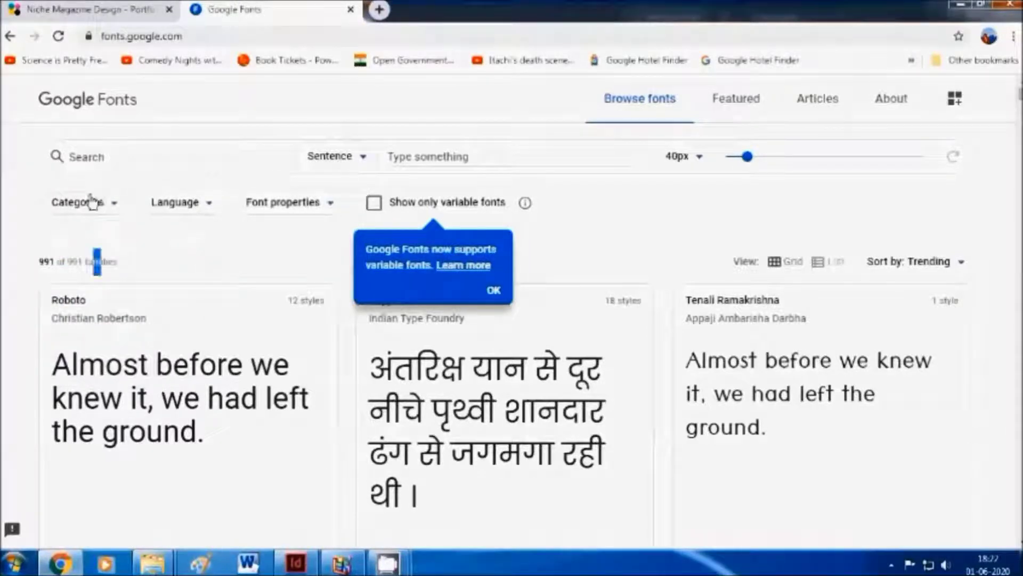
left_click(92, 203)
left_click(61, 294)
left_click(62, 317)
left_click(61, 341)
left_click(61, 363)
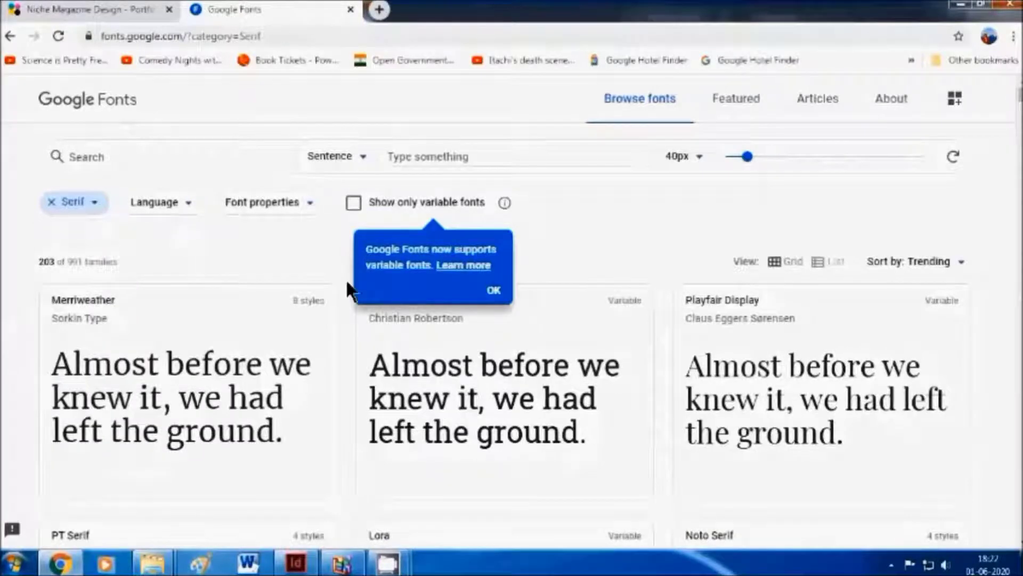
- Browse the serif font previews for a typeface that resembles the reference spread's title
scroll(777, 331, "down", 8)
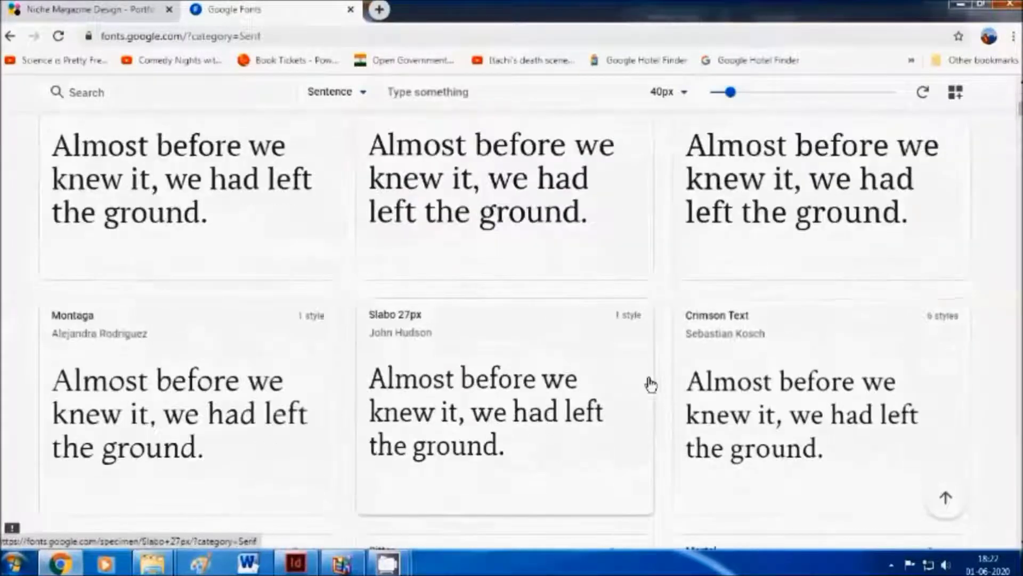
scroll(661, 413, "down", 4)
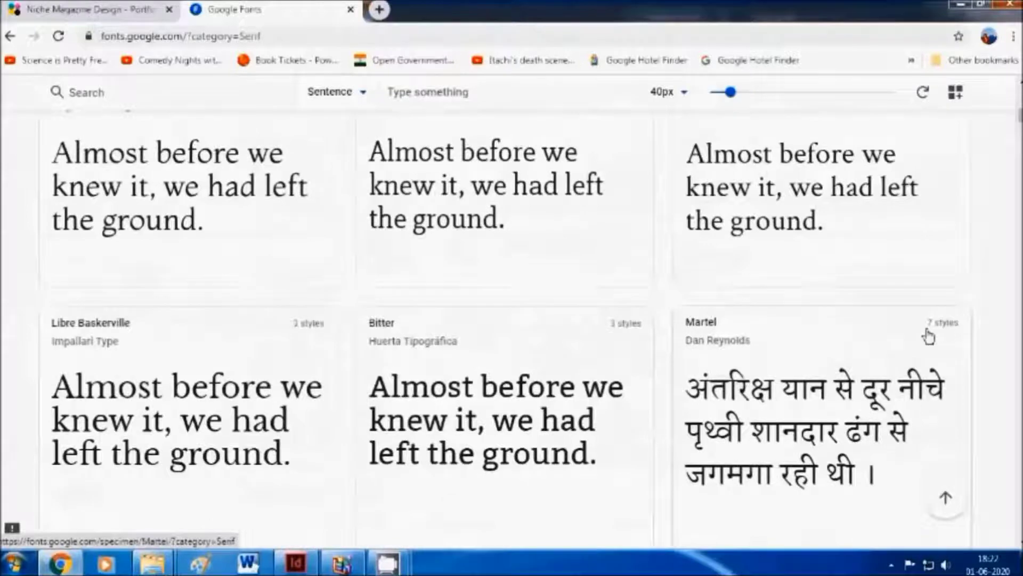
scroll(929, 336, "down", 6)
scroll(846, 371, "down", 1)
scroll(846, 372, "up", 3)
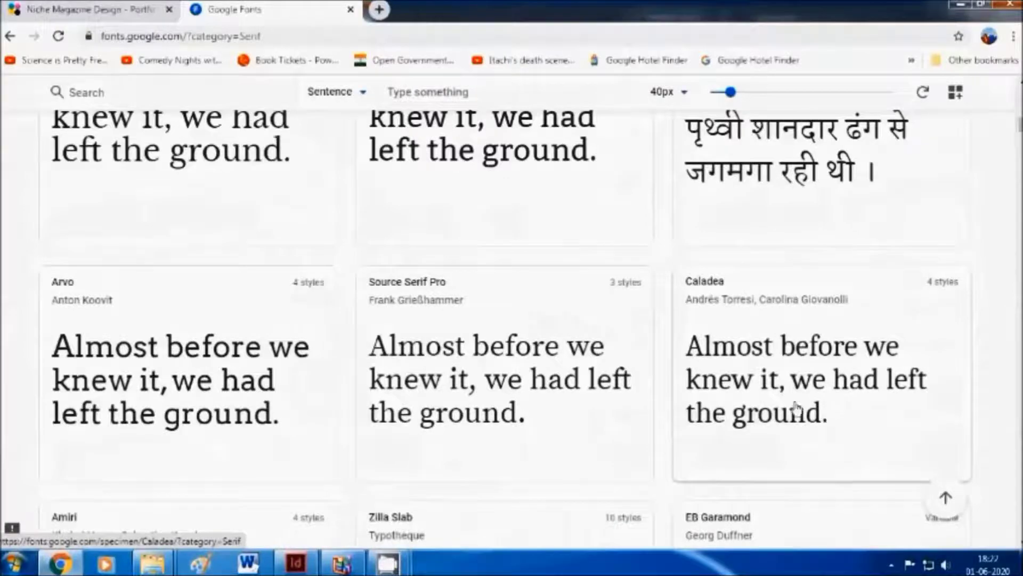
scroll(632, 431, "up", 1)
scroll(560, 421, "down", 1)
scroll(514, 349, "up", 5)
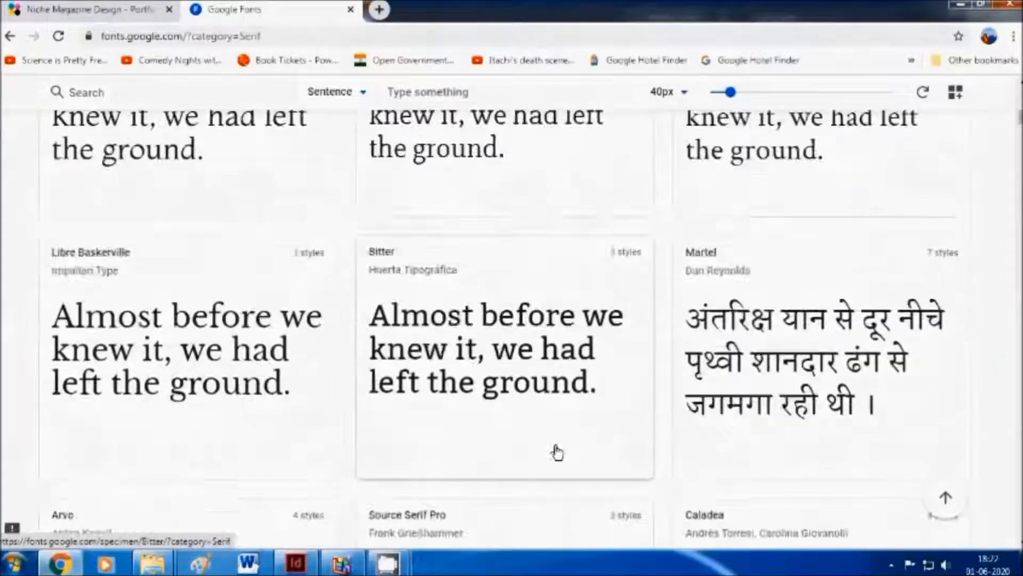
scroll(565, 434, "down", 1)
scroll(746, 298, "up", 3)
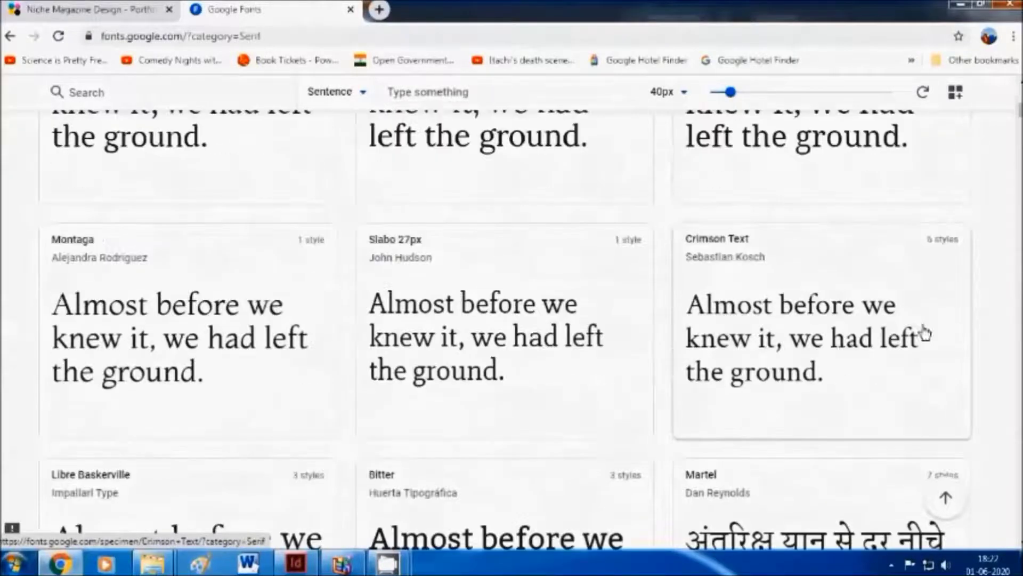
- Open the Crimson Text family and review its available styles
left_click(841, 353)
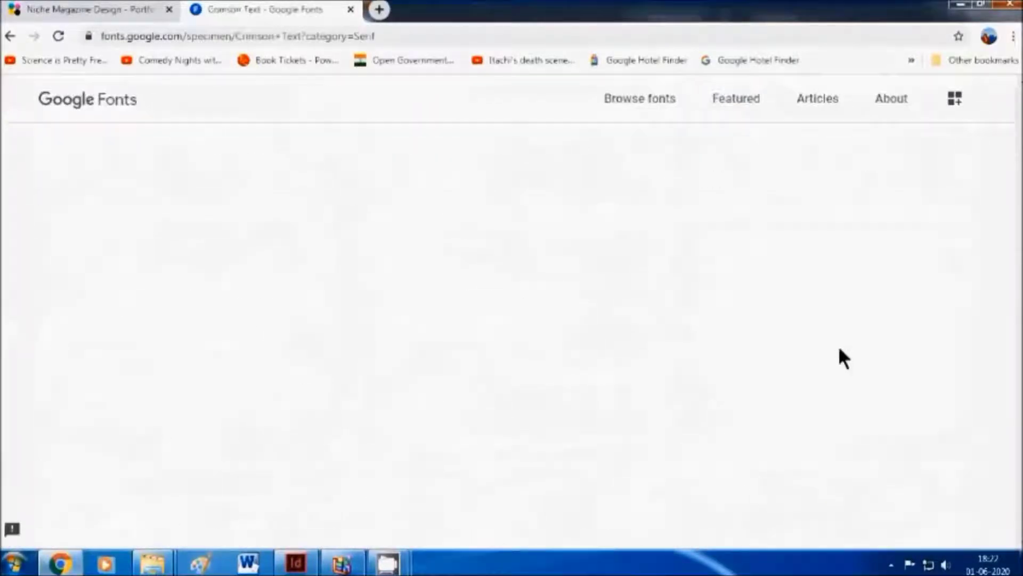
scroll(666, 421, "down", 2)
scroll(693, 373, "up", 5)
scroll(601, 379, "up", 2)
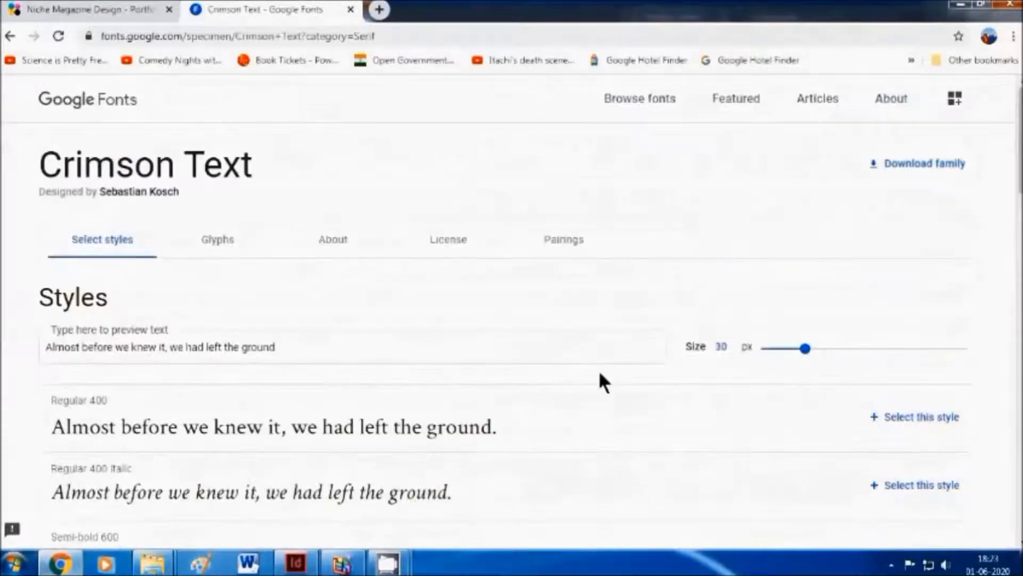
scroll(599, 373, "down", 4)
scroll(583, 407, "up", 4)
- Compare Crimson Text with the title lettering of the reference spread and download the font family
left_click(114, 7)
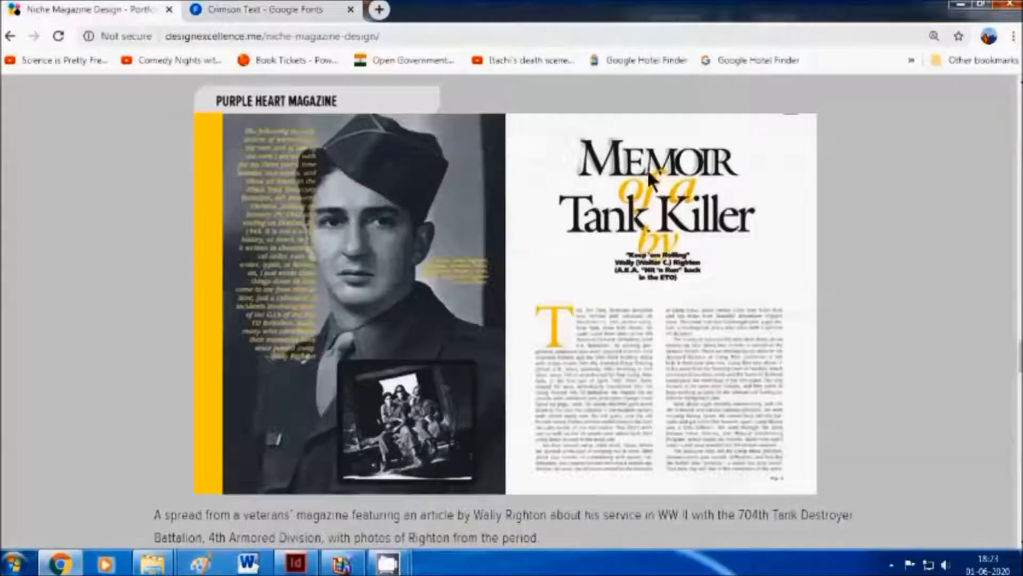
left_click(219, 4)
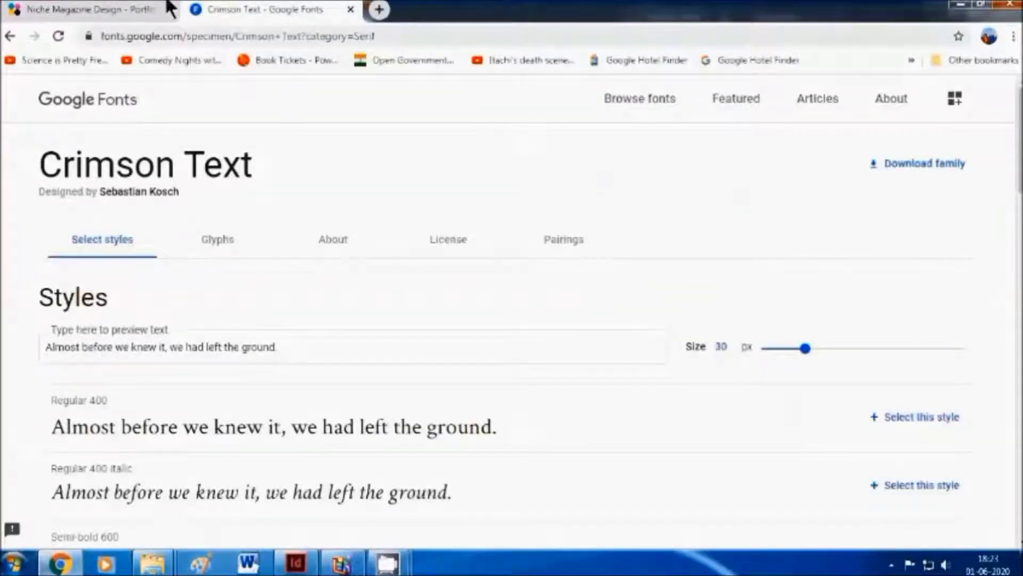
left_click(908, 164)
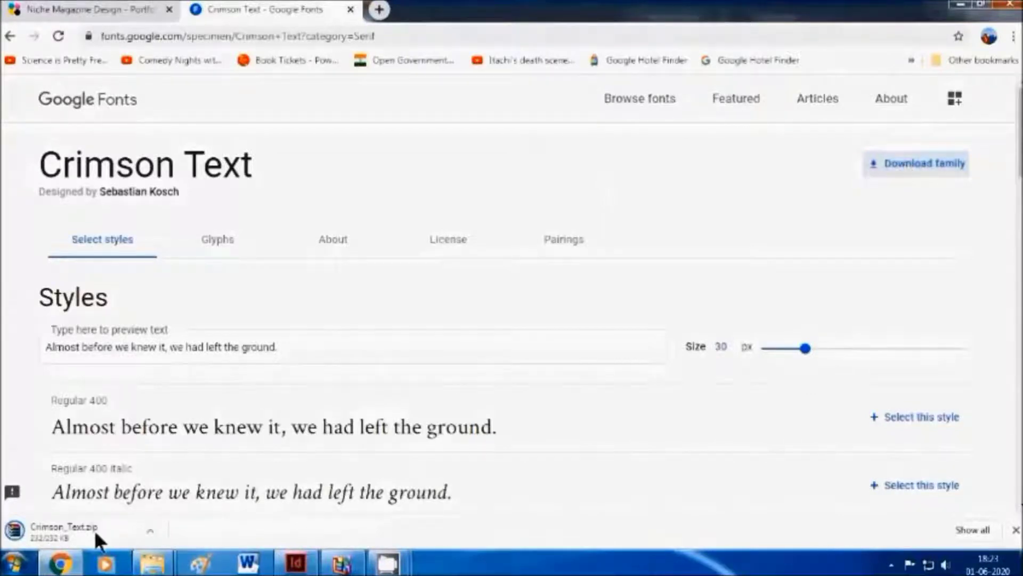
- Copy the downloaded Crimson_Text archive from Downloads into the Fonts folder inside the desktop folder Ind2
left_click(162, 535)
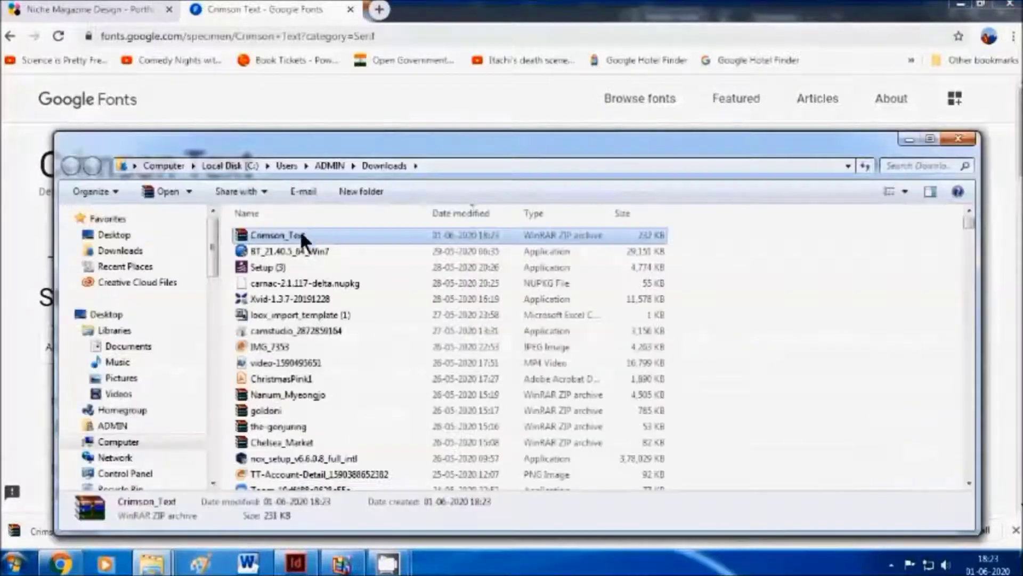
double_click(297, 234)
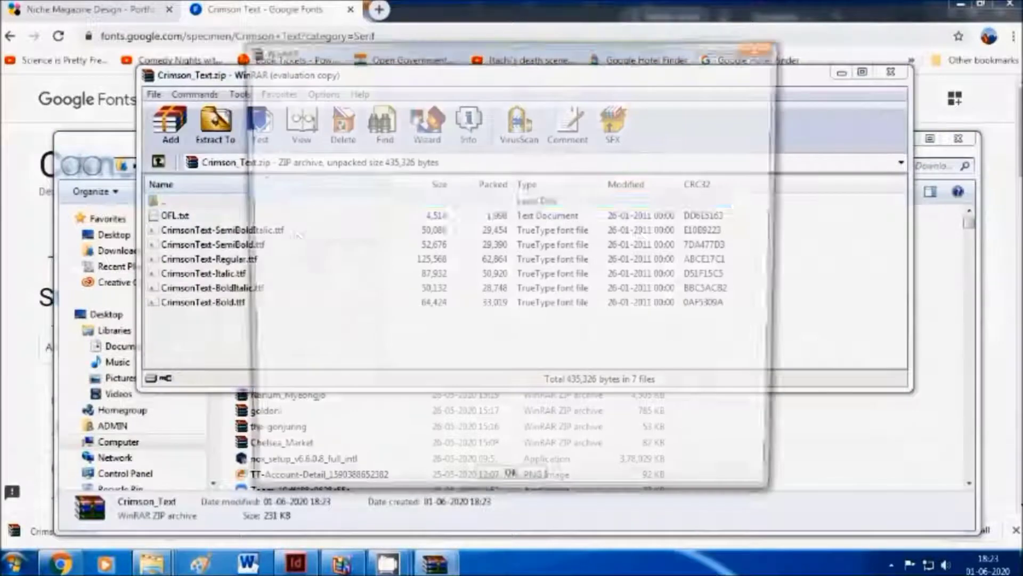
left_click(772, 48)
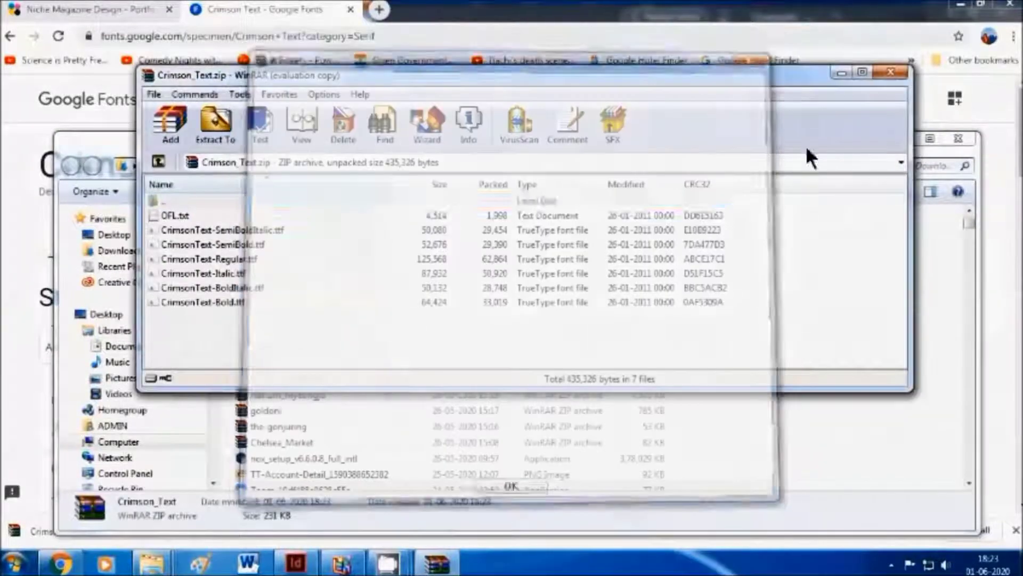
left_click(896, 456)
left_click(307, 234)
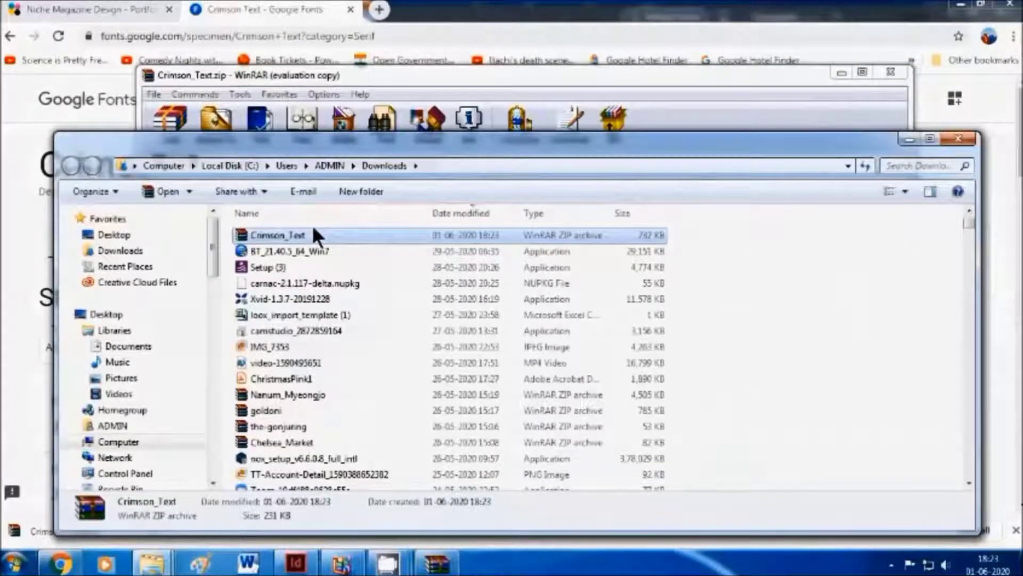
key("super+d")
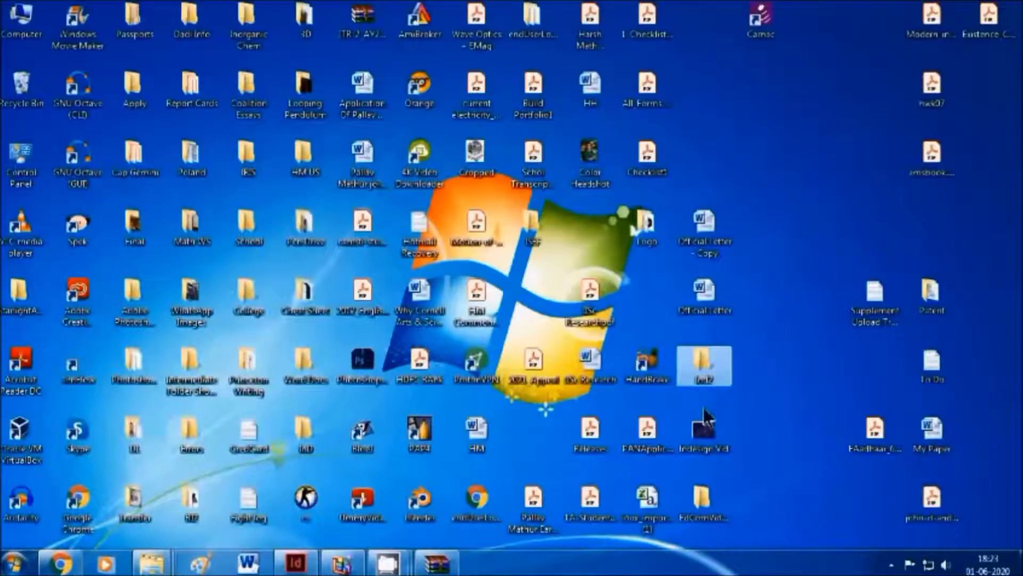
double_click(704, 376)
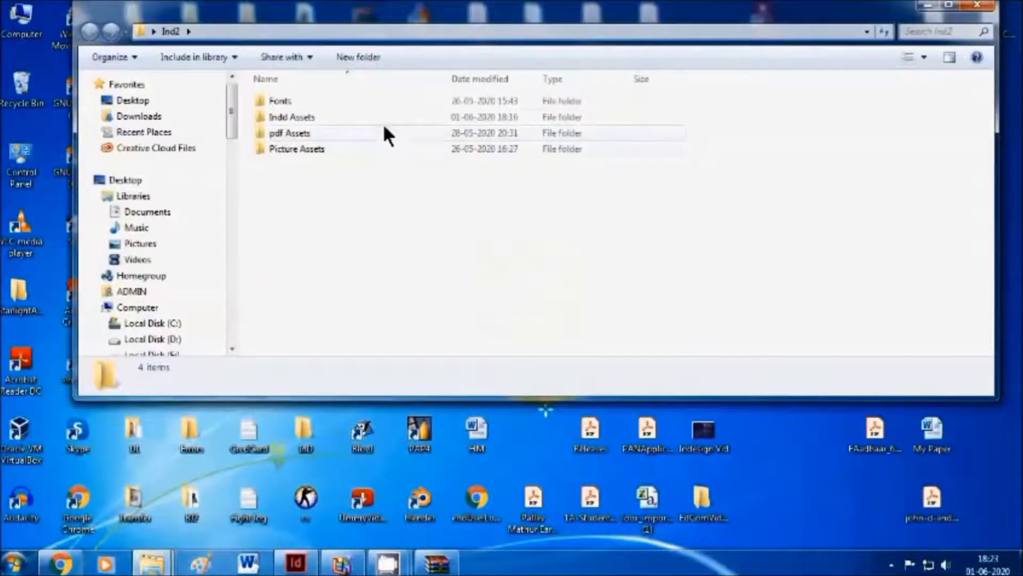
double_click(364, 102)
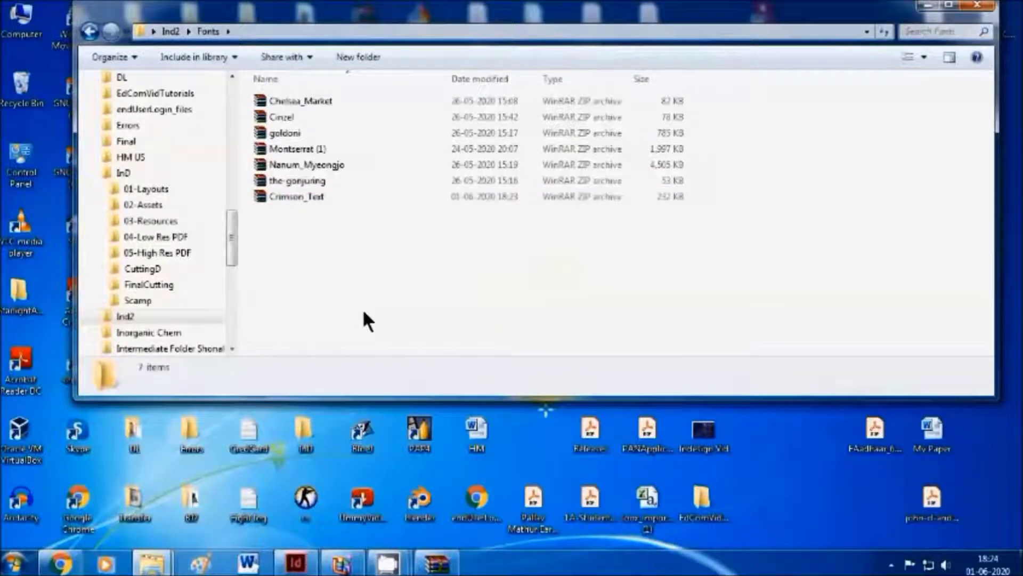
- Open the Crimson_Text archive and install the font file CrimsonText-Regular.ttf
double_click(296, 196)
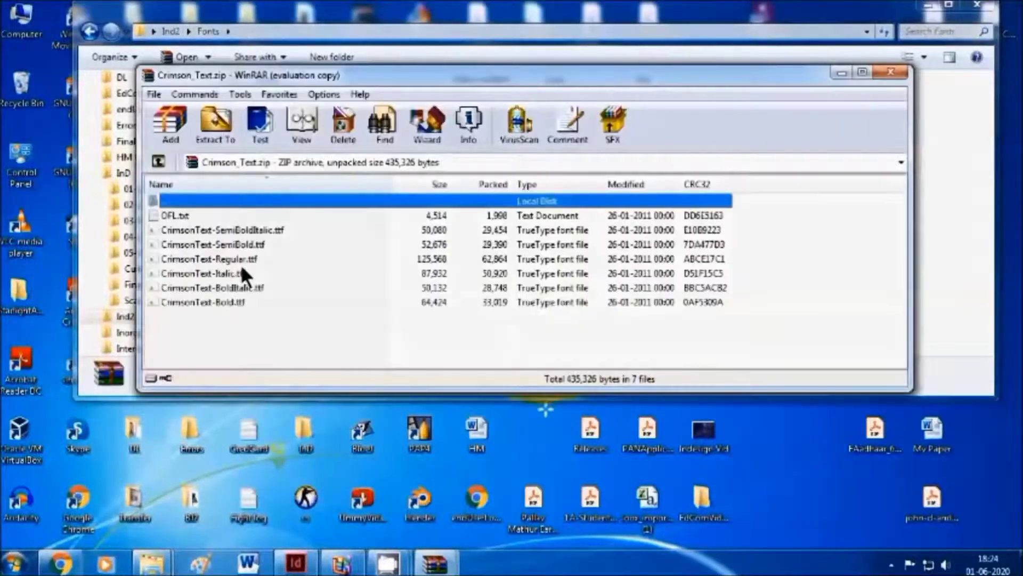
left_click(247, 260)
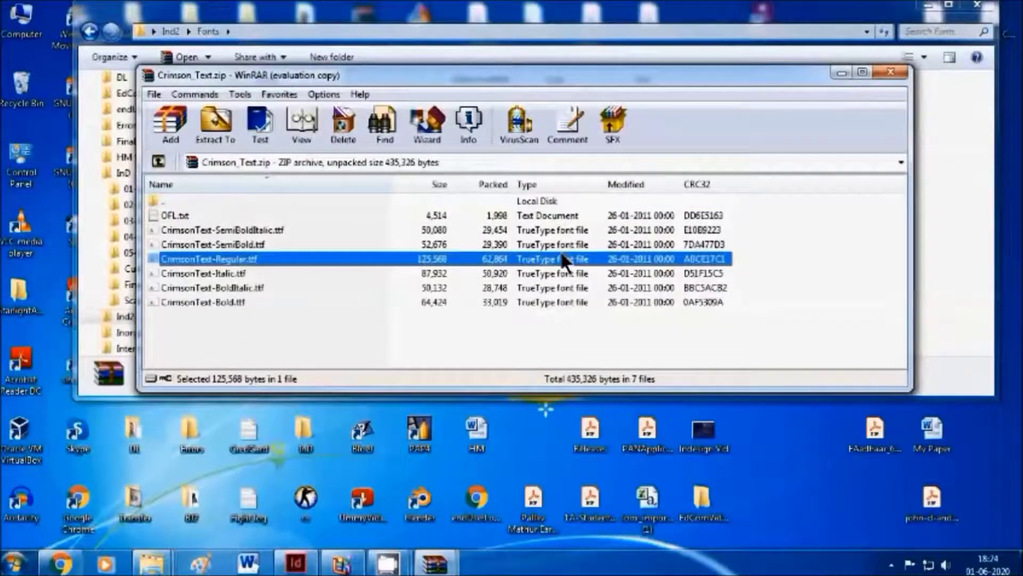
double_click(565, 257)
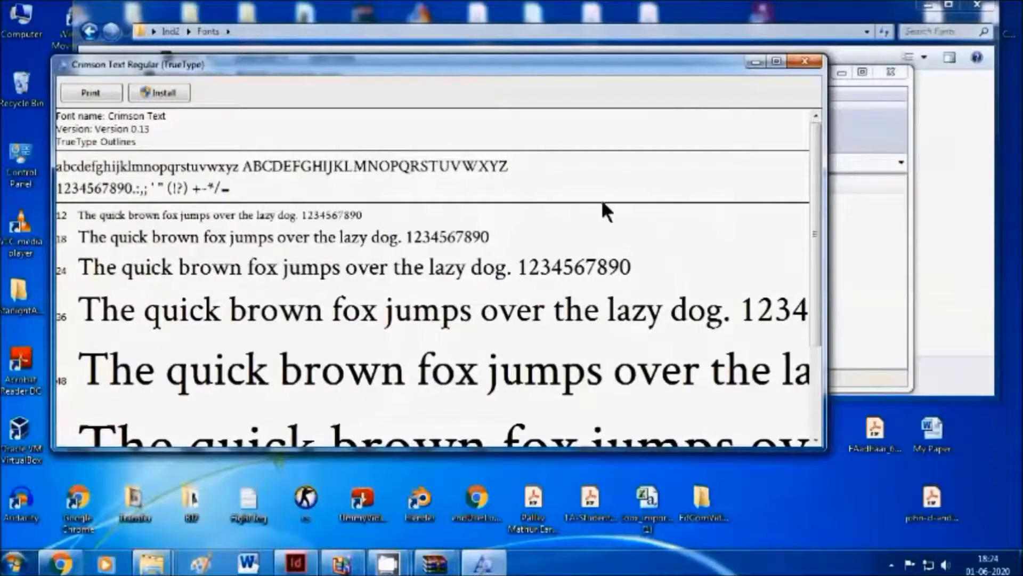
left_click(805, 61)
double_click(222, 259)
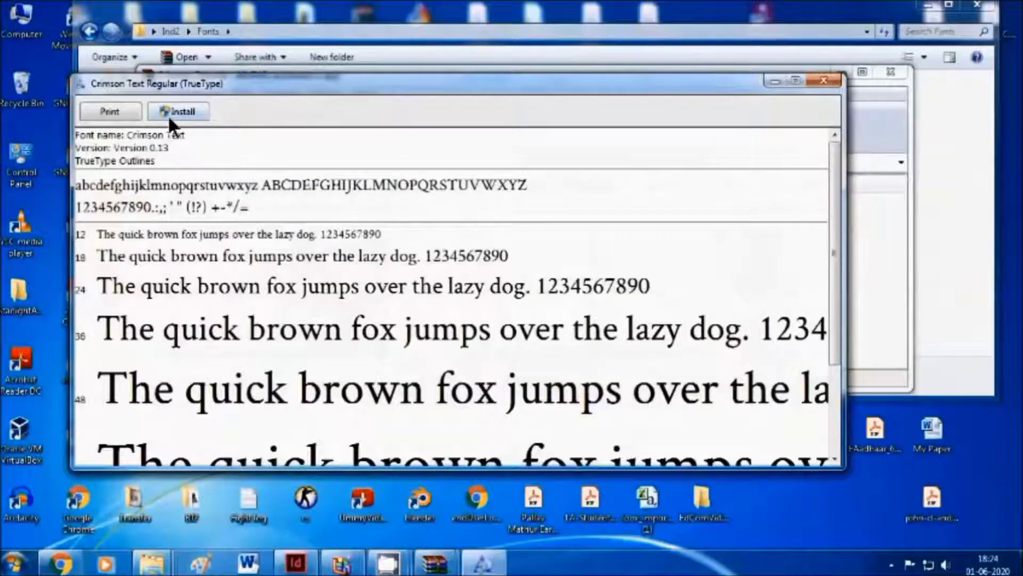
left_click(168, 114)
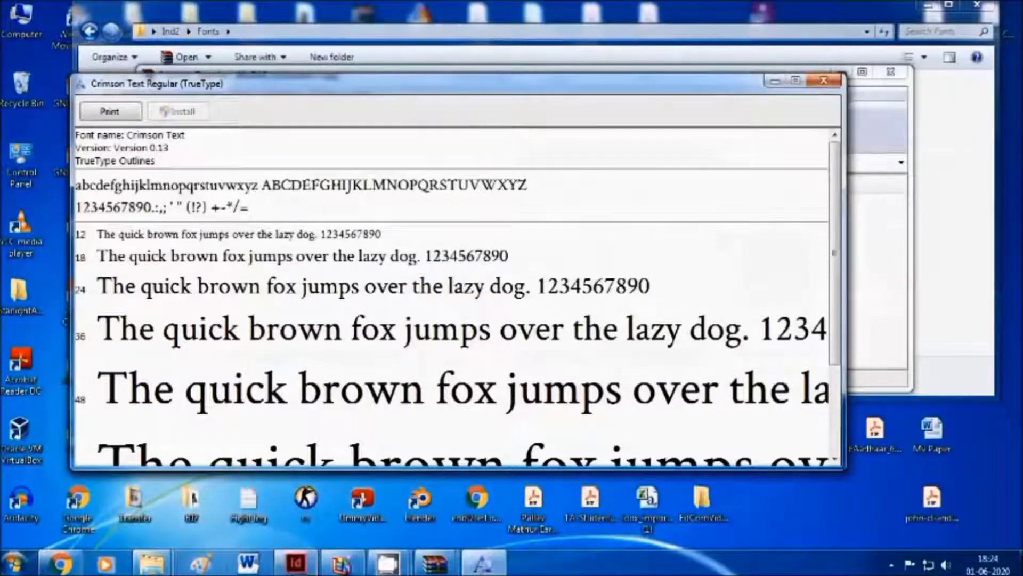
- Switch to InDesign and create a text frame near the top of the right-hand page containing the word "Christmas"
mouse_move(296, 562)
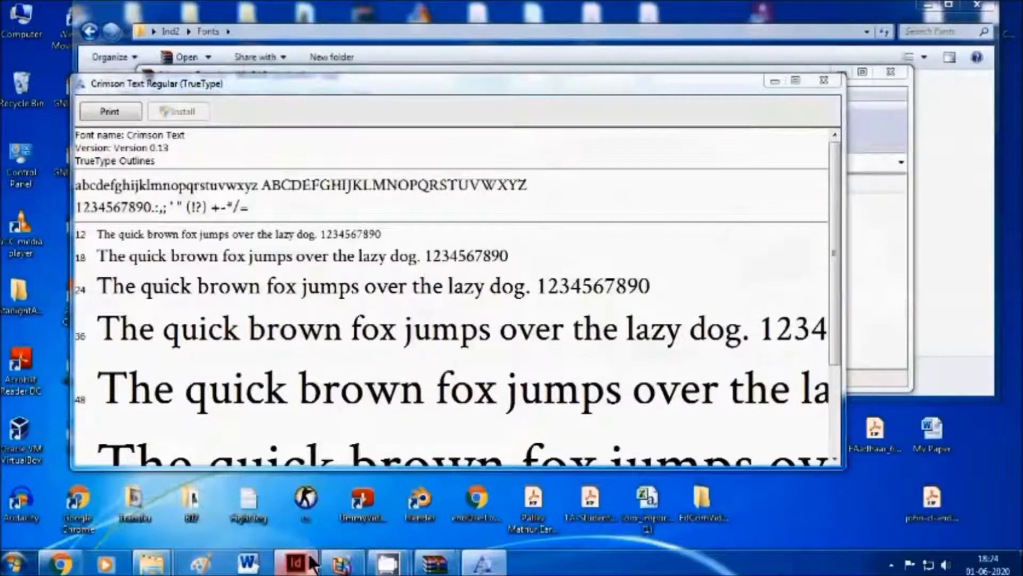
left_click(296, 562)
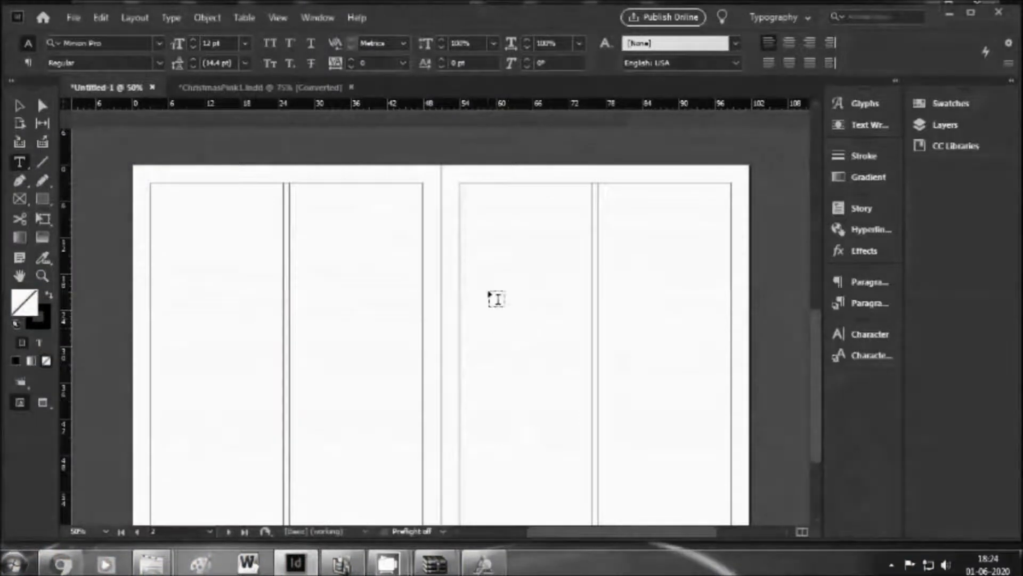
key("f")
mouse_move(499, 198)
left_mouse_down()
mouse_move(690, 258)
mouse_move(691, 249)
left_mouse_up()
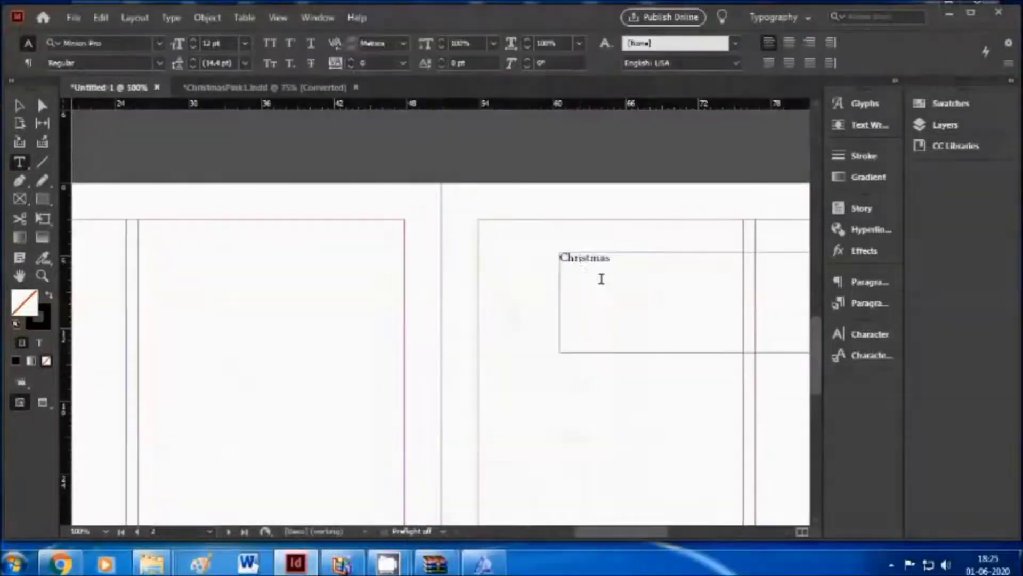
- Set the word "Christmas" in Crimson Text at 48 pt and leave the word selected
key("ctrl+a")
left_click(159, 43)
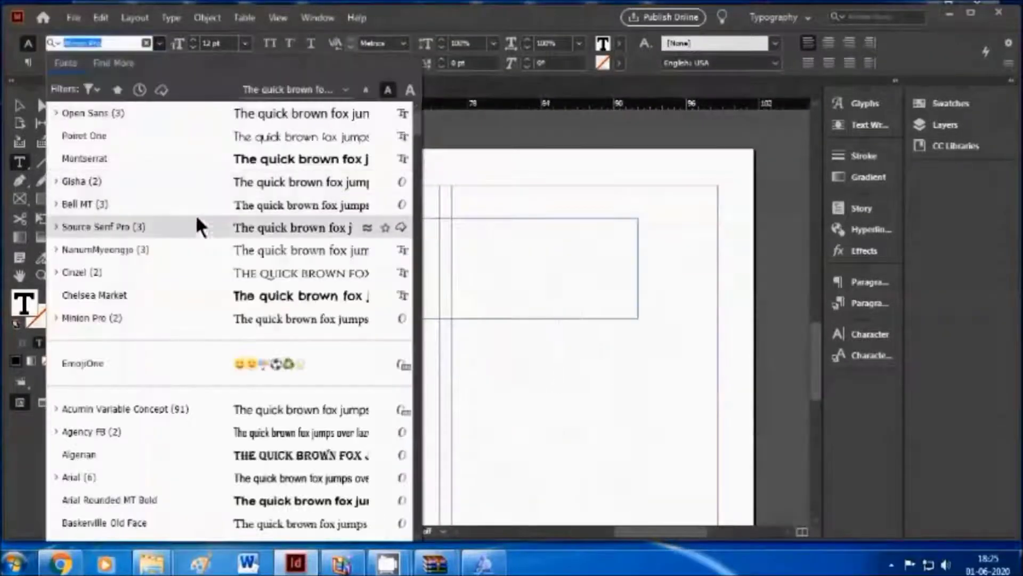
scroll(199, 225, "down", 1)
scroll(199, 247, "up", 1)
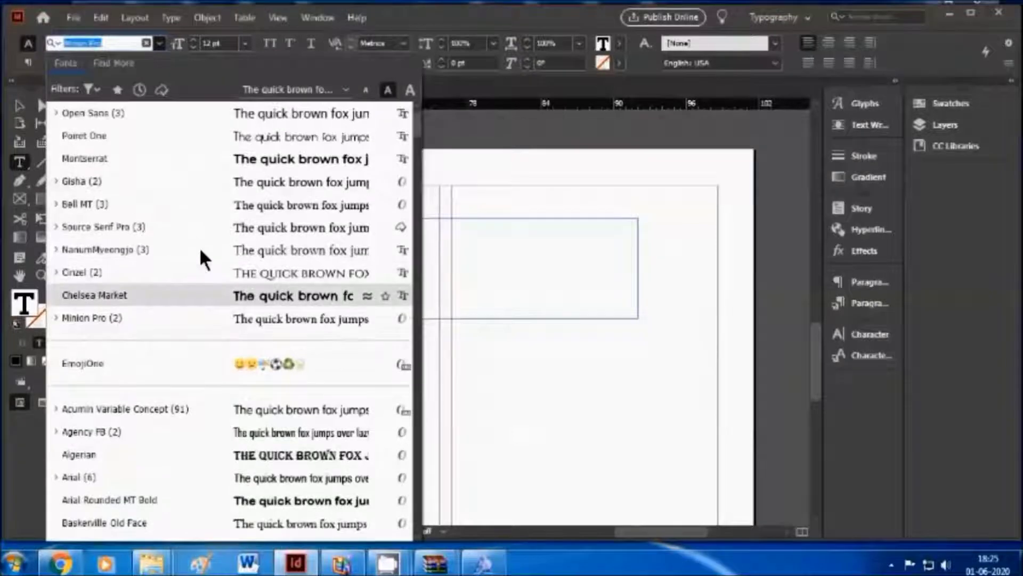
type("Cr")
left_click(172, 113)
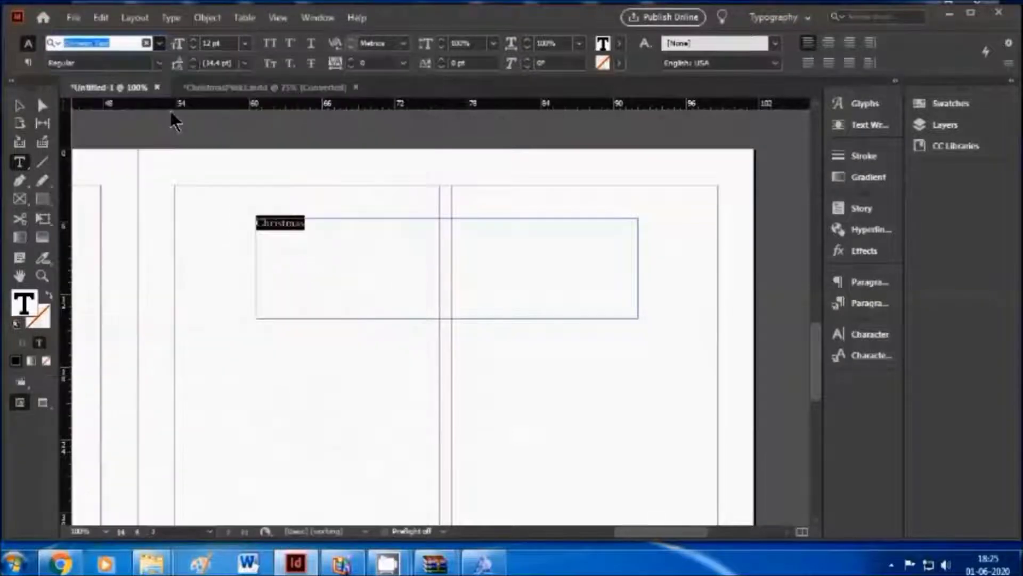
left_click(246, 44)
left_click(228, 254)
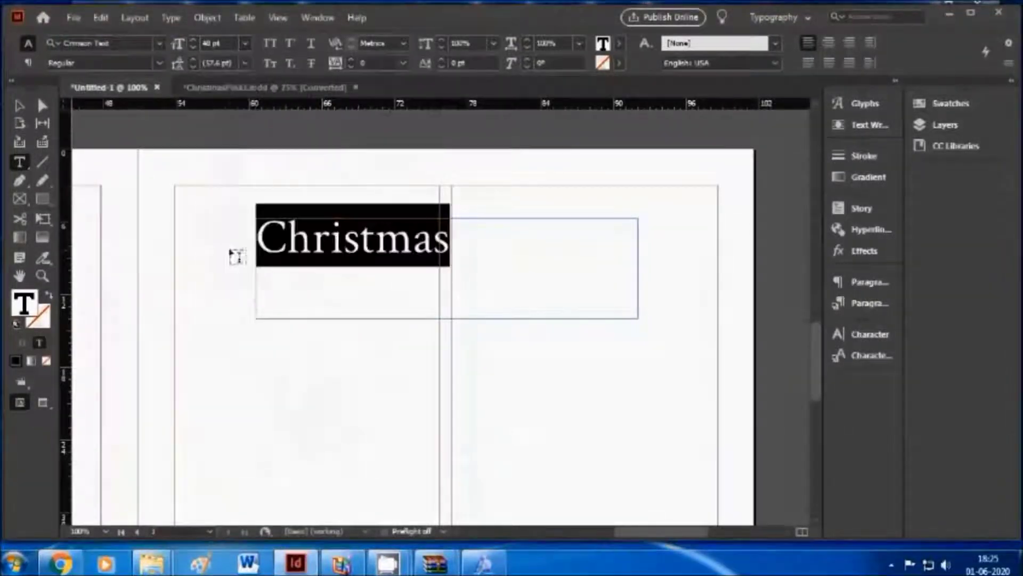
left_click(419, 289)
double_click(368, 240)
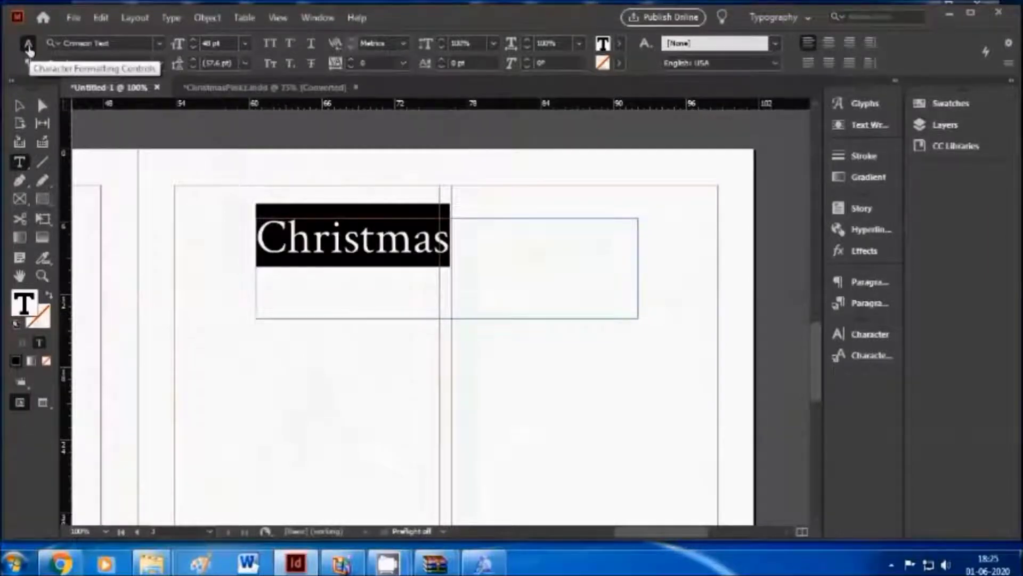
- Centre-align the word "Christmas" in its text frame at the top of the right-hand page
left_click(28, 45)
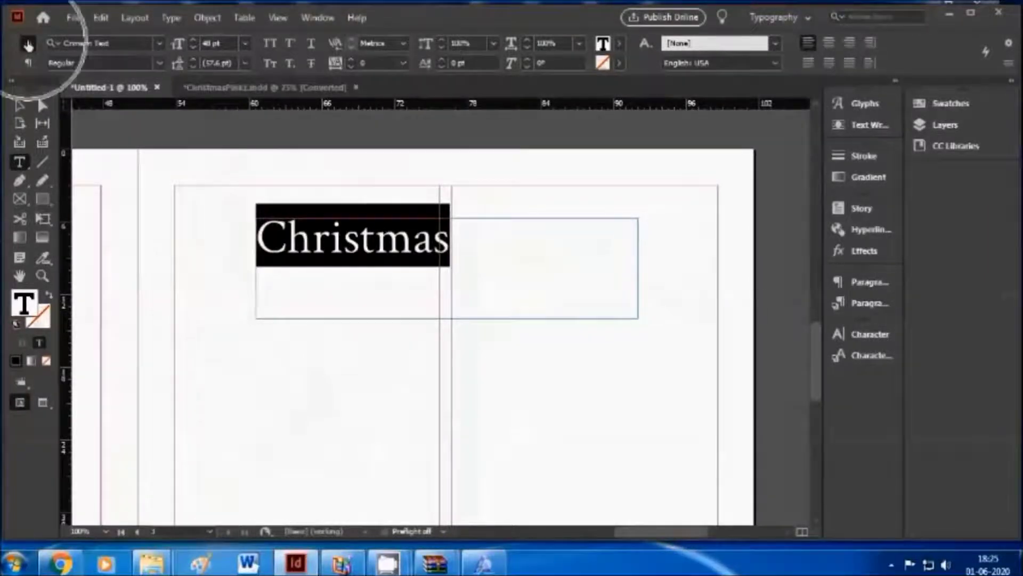
left_click(829, 43)
scroll(434, 308, "up", 2)
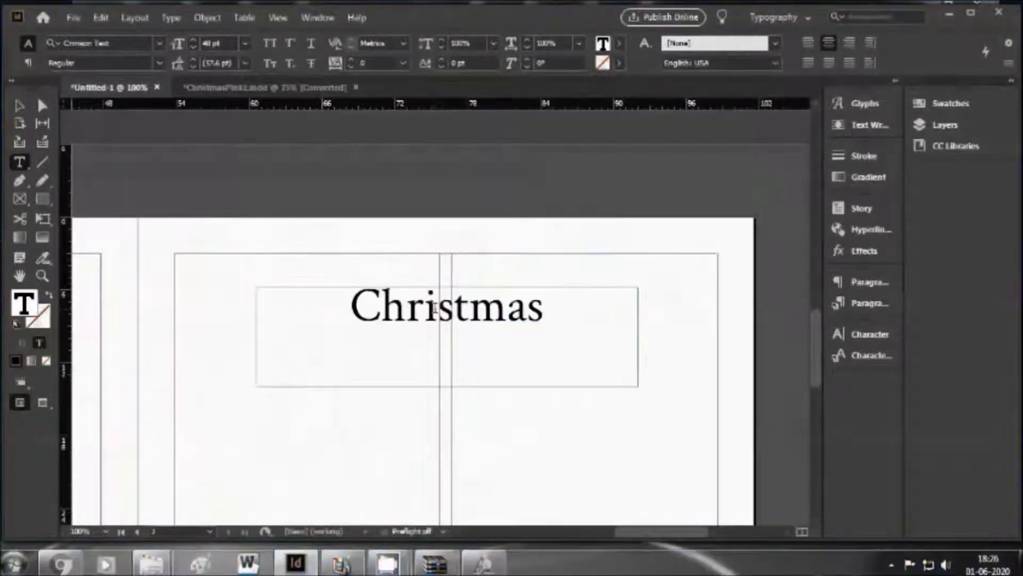
- Apply All Caps to the title word "Christmas"
double_click(434, 308)
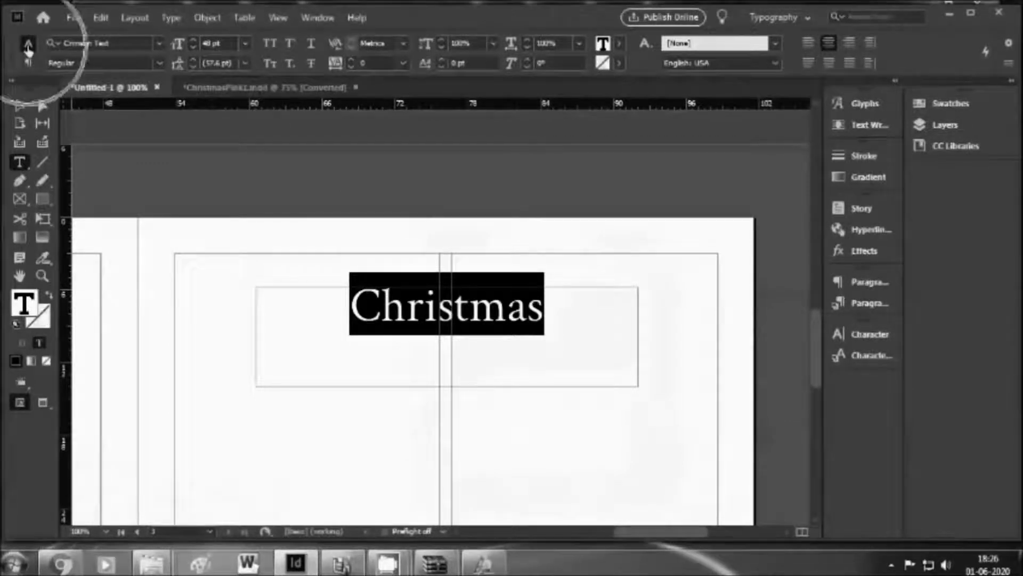
left_click(29, 62)
left_click(28, 43)
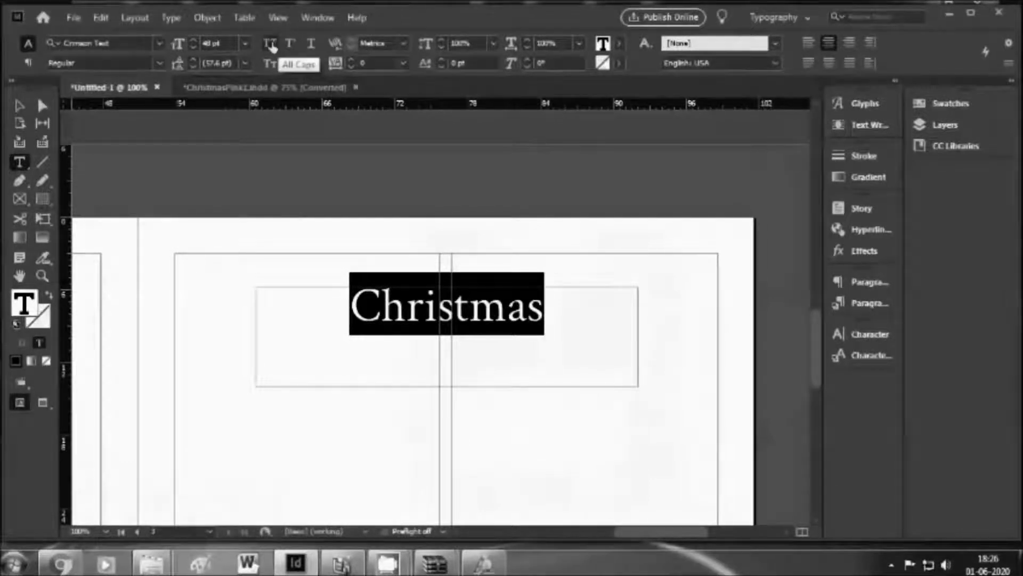
left_click(271, 45)
left_click(427, 304)
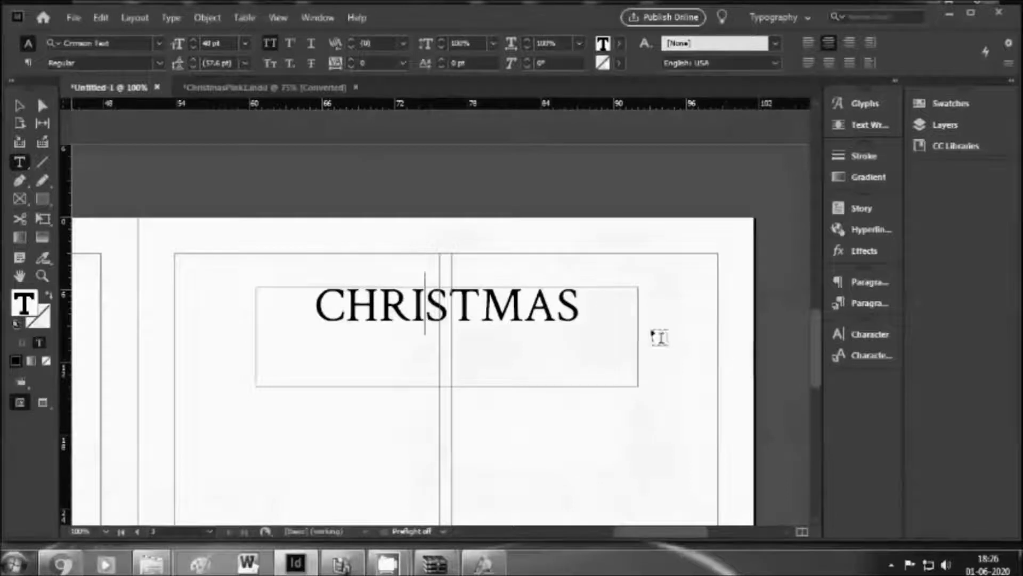
- Inspect the all-caps title with preview mode toggled and compare it with the Purple Heart Magazine reference in the browser
scroll(589, 303, "down", 3)
scroll(571, 416, "up", 4)
left_click(567, 458)
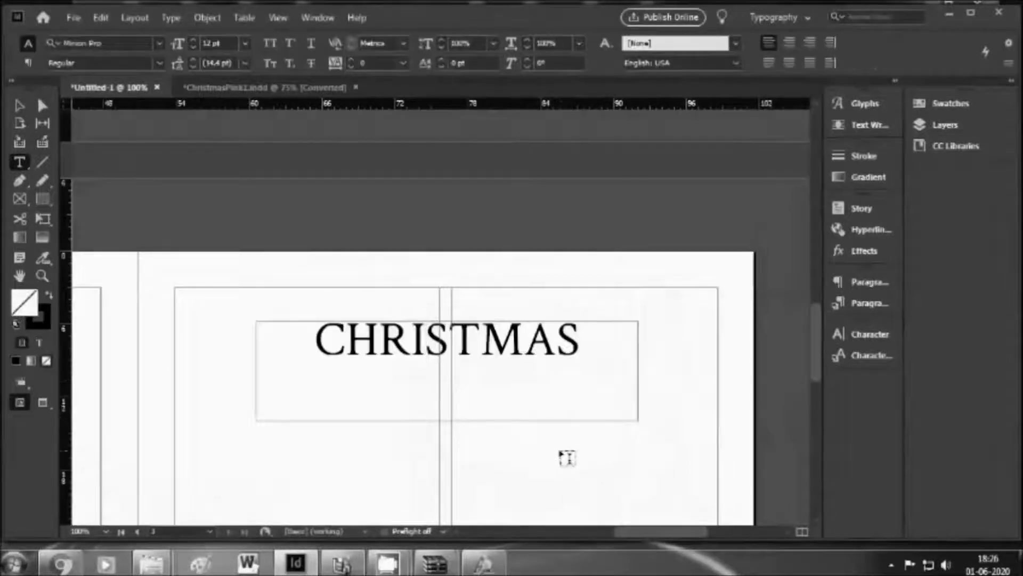
key("w")
scroll(581, 456, "down", 1)
scroll(537, 338, "down", 4)
scroll(389, 347, "up", 5)
scroll(393, 411, "down", 4)
scroll(428, 340, "up", 3)
key("w")
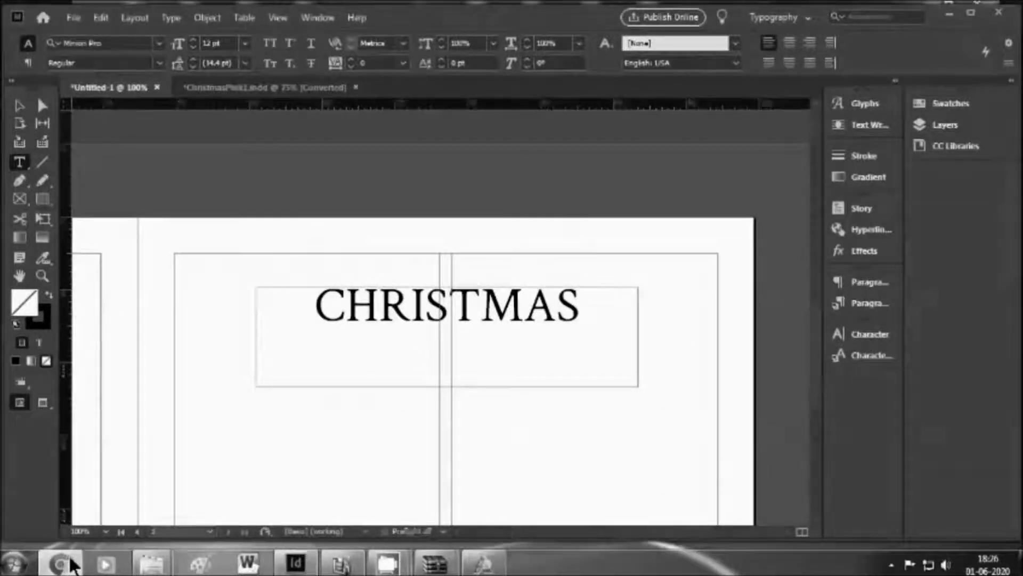
left_click(60, 563)
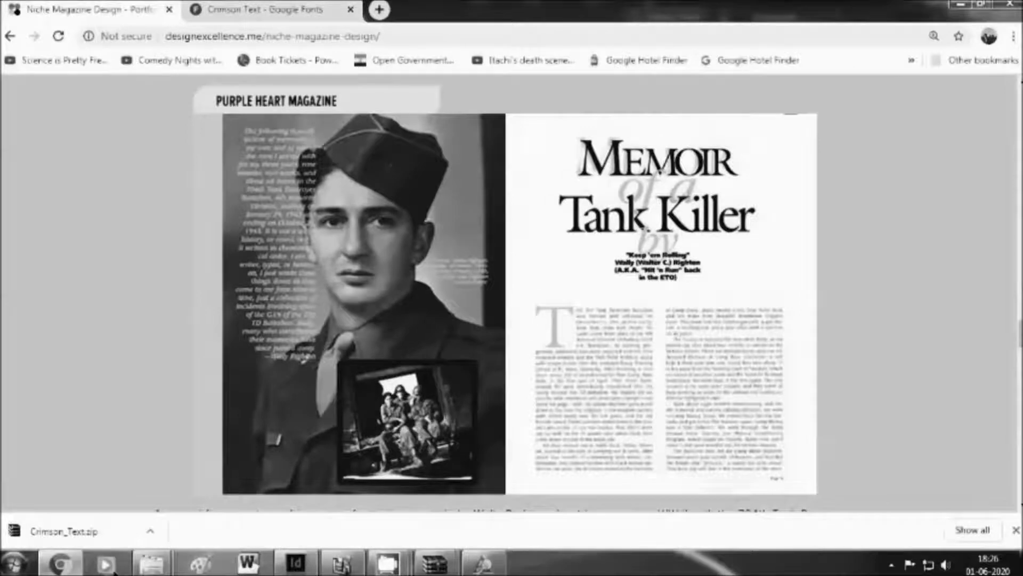
left_click(295, 562)
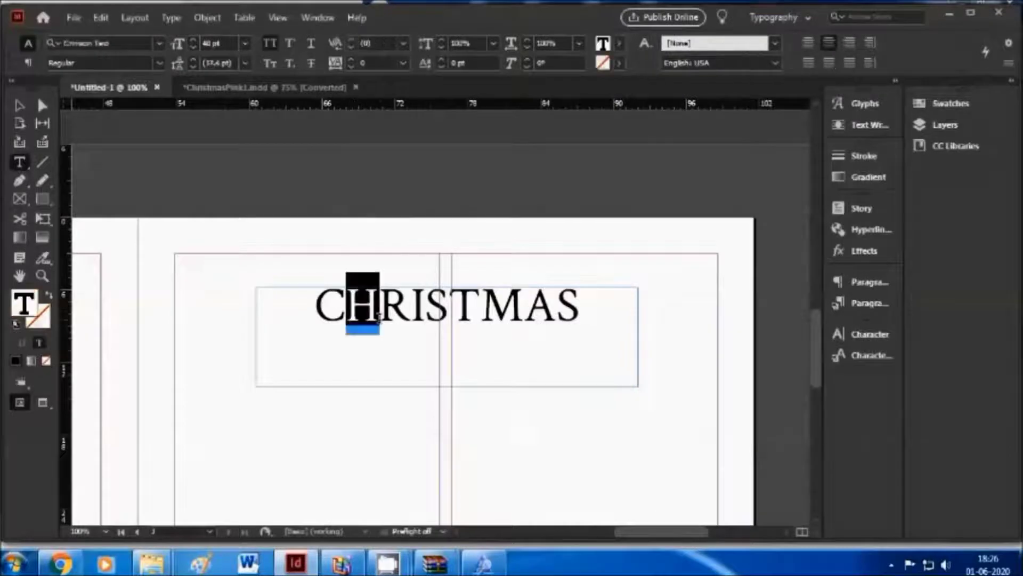
- Switch the title "Christmas" from All Caps to Small Caps and deselect it
double_click(378, 312)
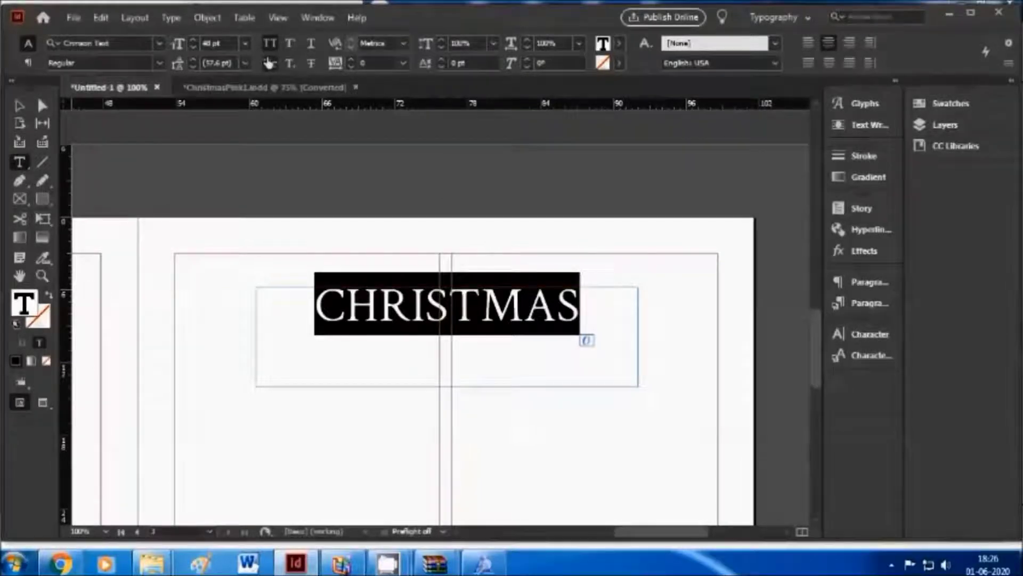
left_click(272, 65)
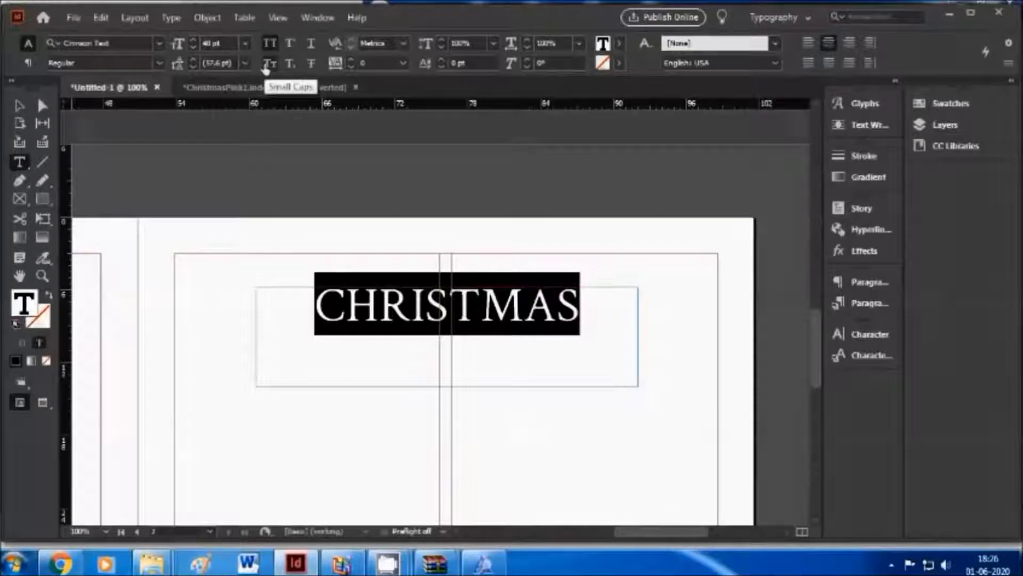
left_click(266, 66)
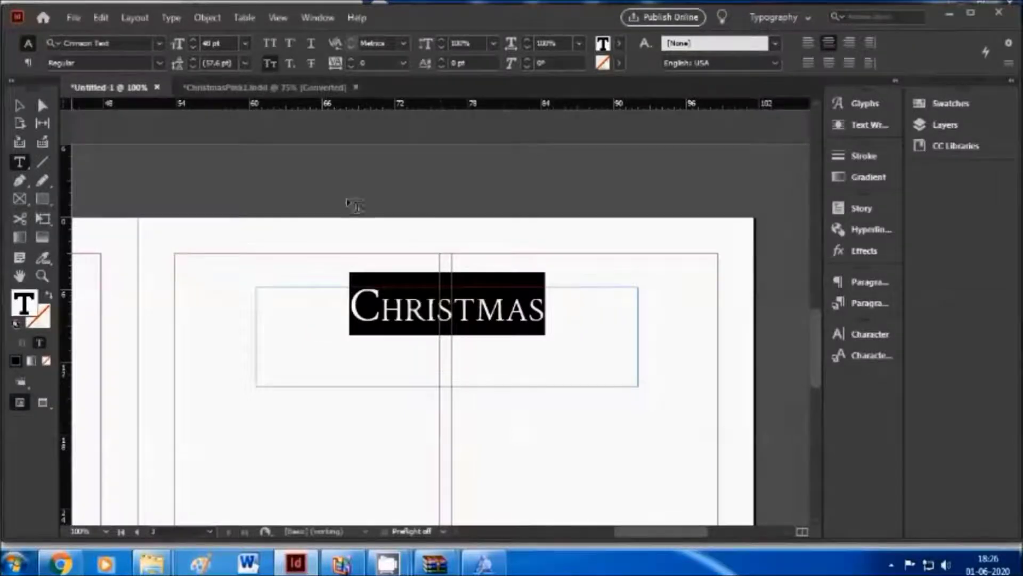
left_click(432, 324)
scroll(481, 277, "down", 1)
double_click(482, 277)
left_click(481, 278)
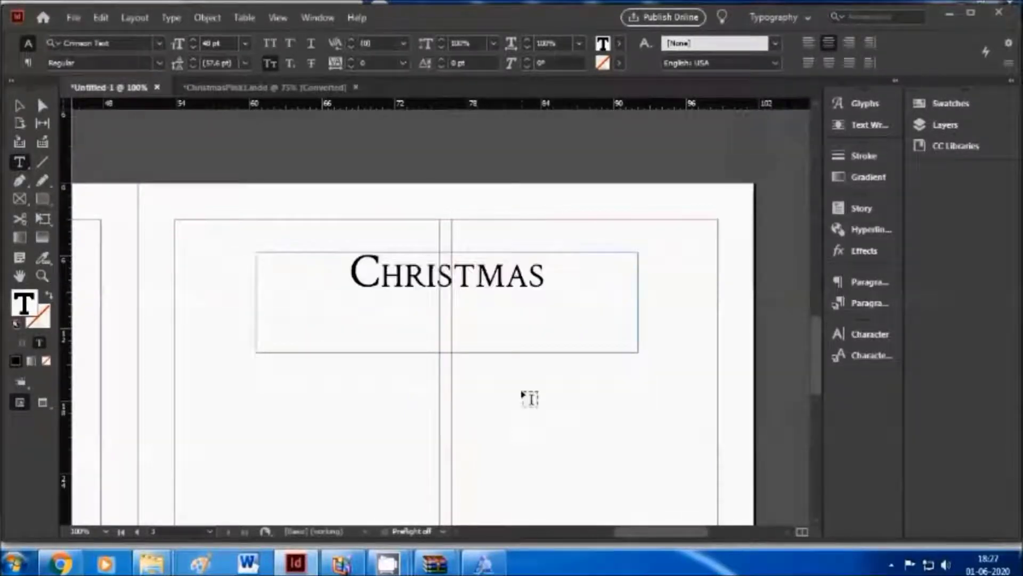
left_click(530, 407)
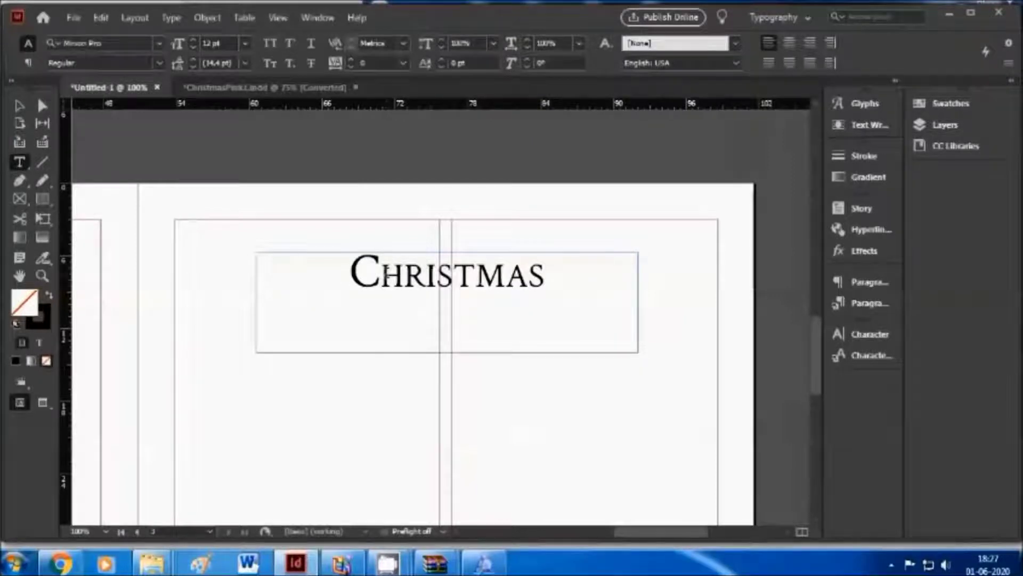
- Set the small-cap letters after the initial C of "Christmas" to 52 pt and deselect them
left_click_drag(390, 274, 551, 289)
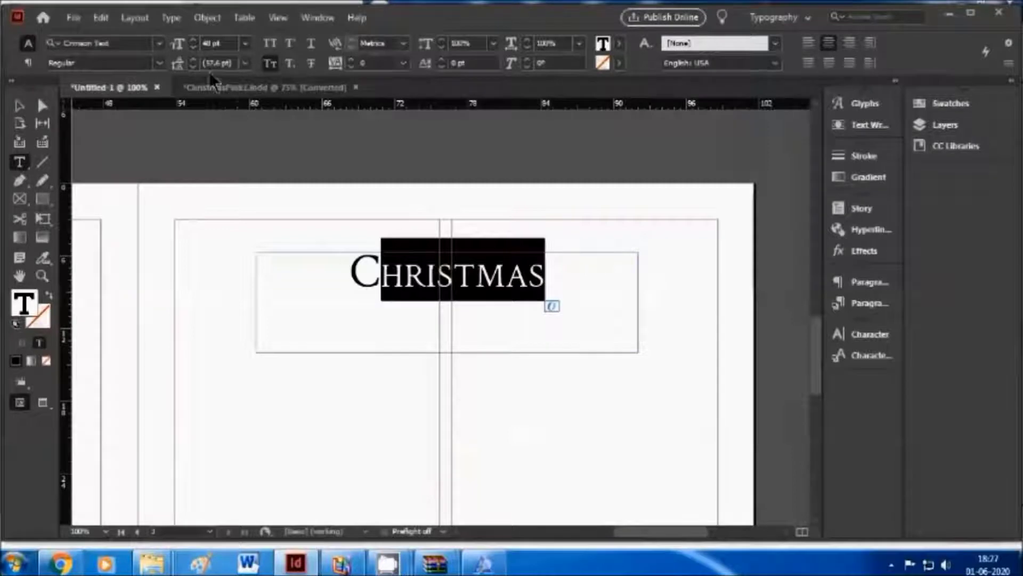
left_click(194, 40)
left_click(193, 40)
left_click(193, 40)
left_click(193, 40)
left_click(193, 41)
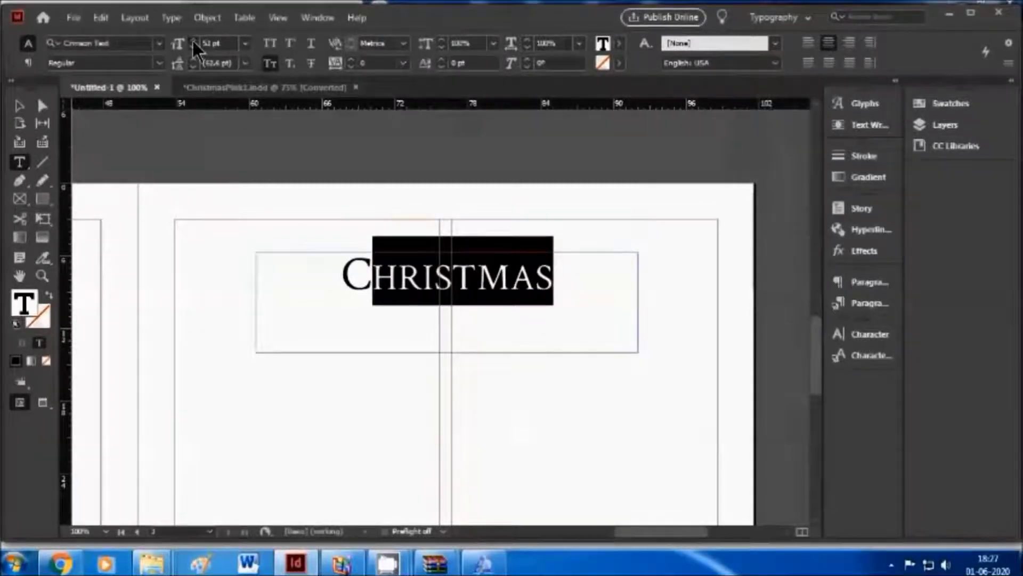
left_click(60, 566)
left_click(60, 566)
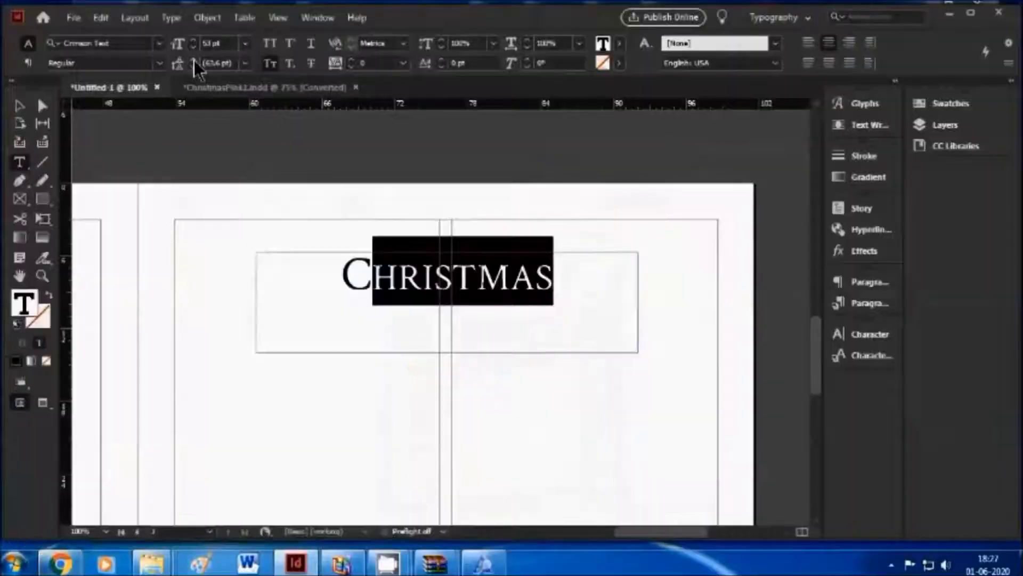
left_click(194, 46)
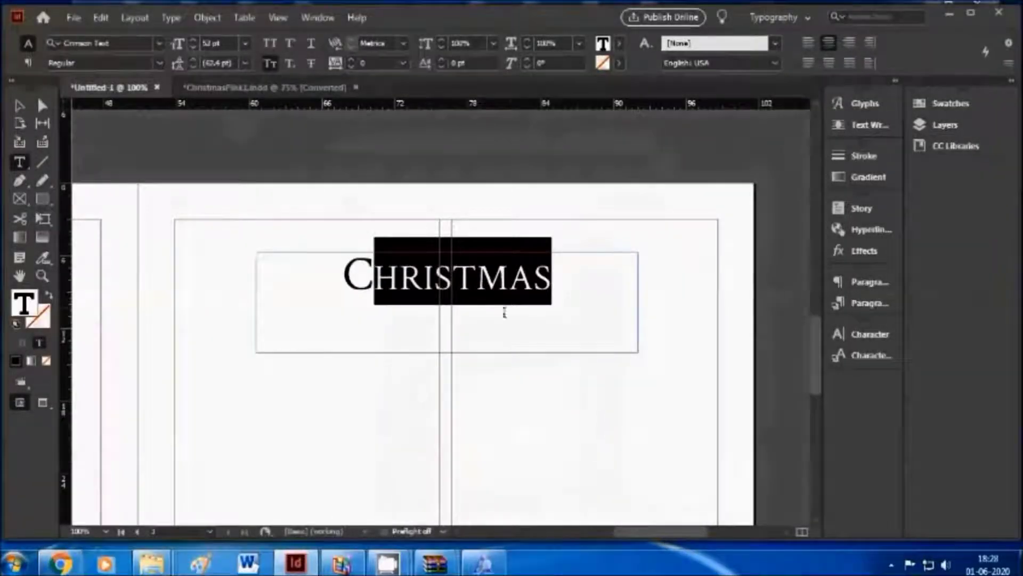
left_click(567, 343)
left_click(665, 425)
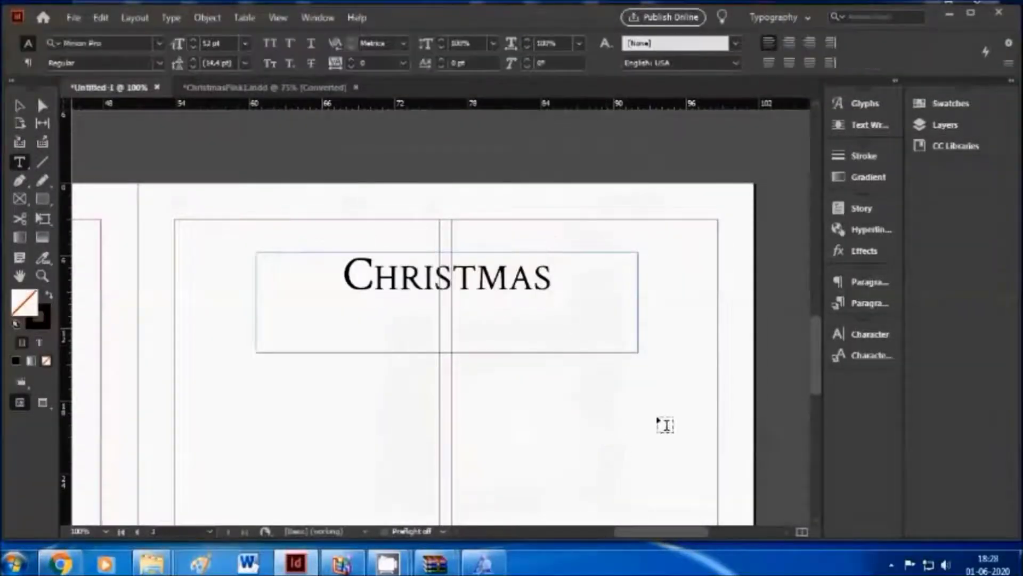
- In preview mode, set the small-cap lettering of the title "Christmas" to 50 pt
key("w")
scroll(527, 373, "up", 1)
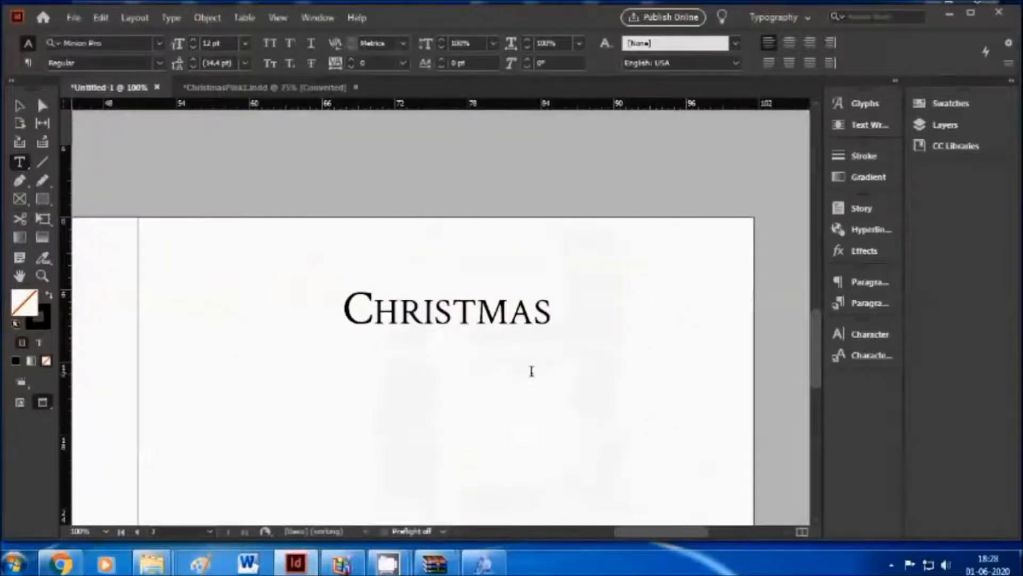
scroll(531, 370, "down", 2)
key("w")
key("w")
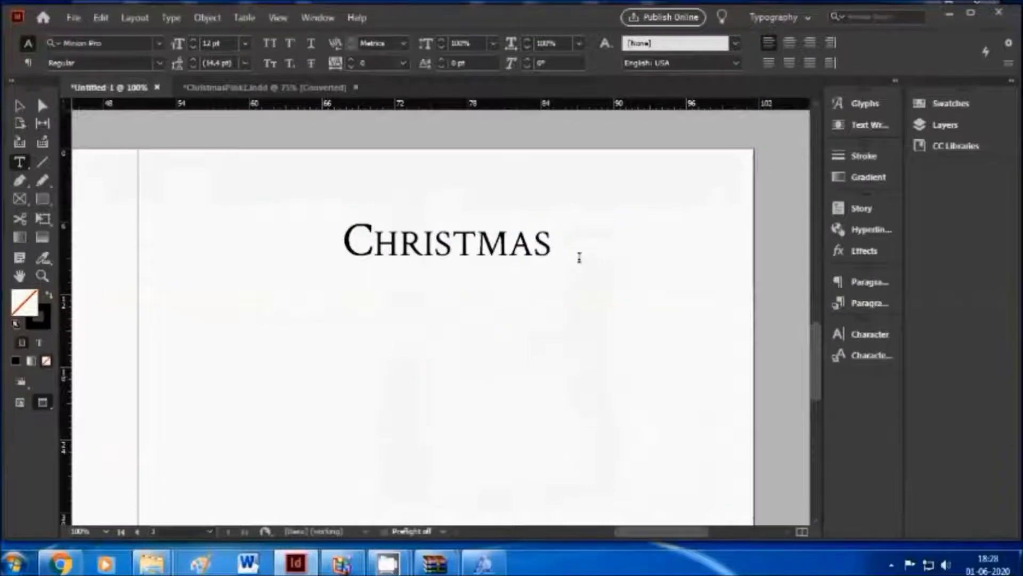
left_click_drag(553, 242, 344, 245)
left_click(374, 251)
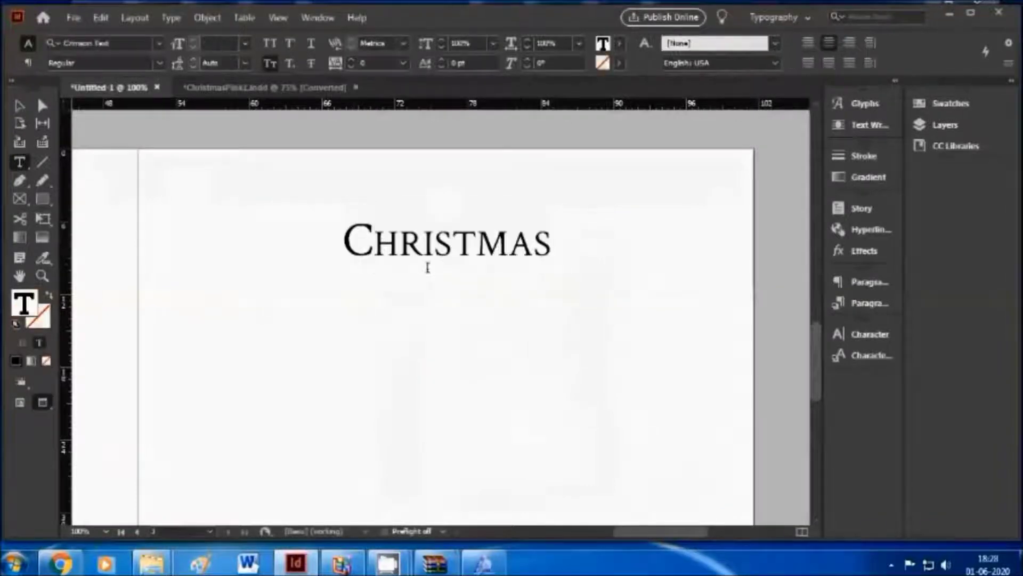
left_click(447, 392)
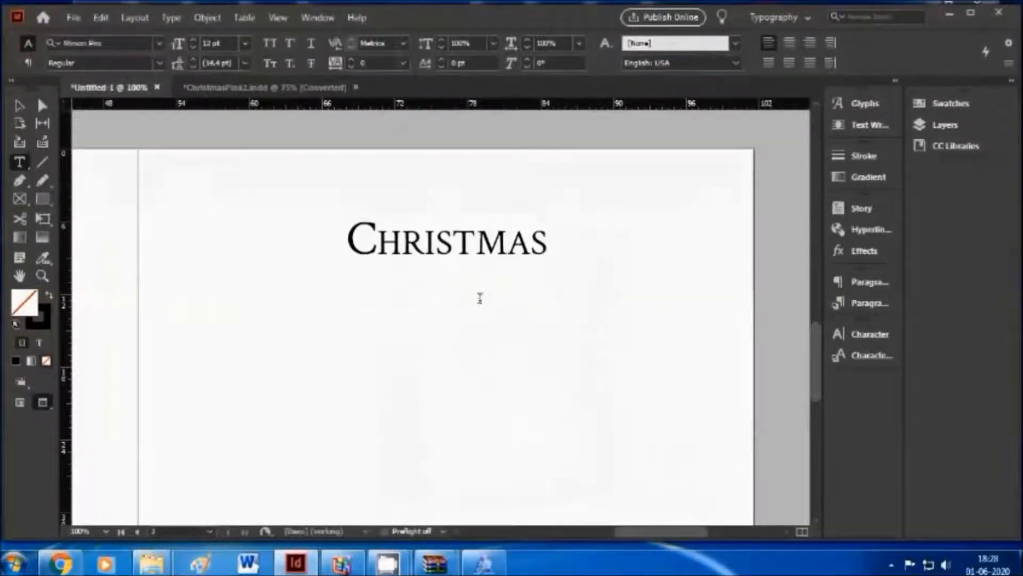
- Compare the small-caps title with the reference magazine heading in the browser, and check the page in preview and normal mode
left_click(62, 564)
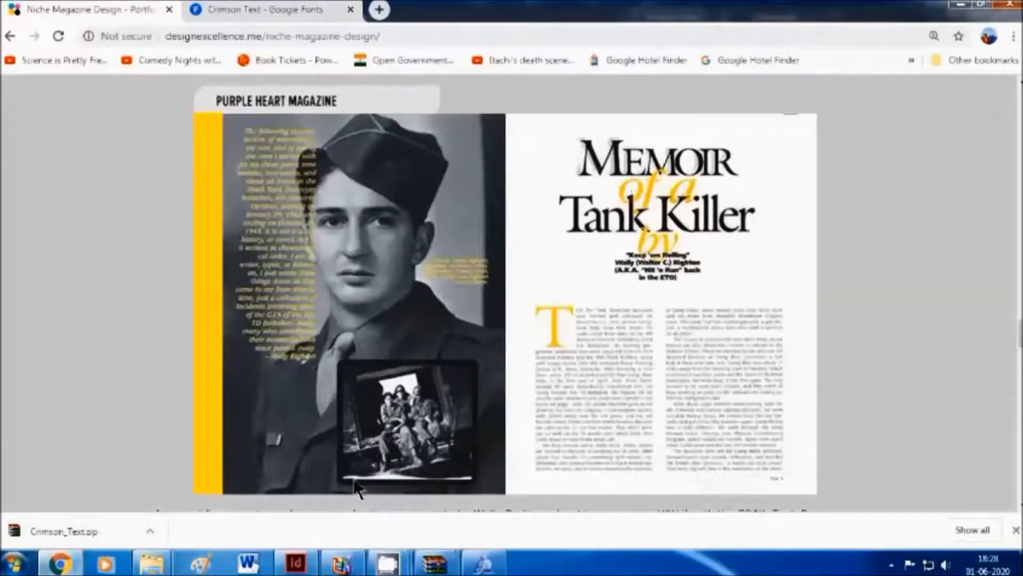
left_click(296, 562)
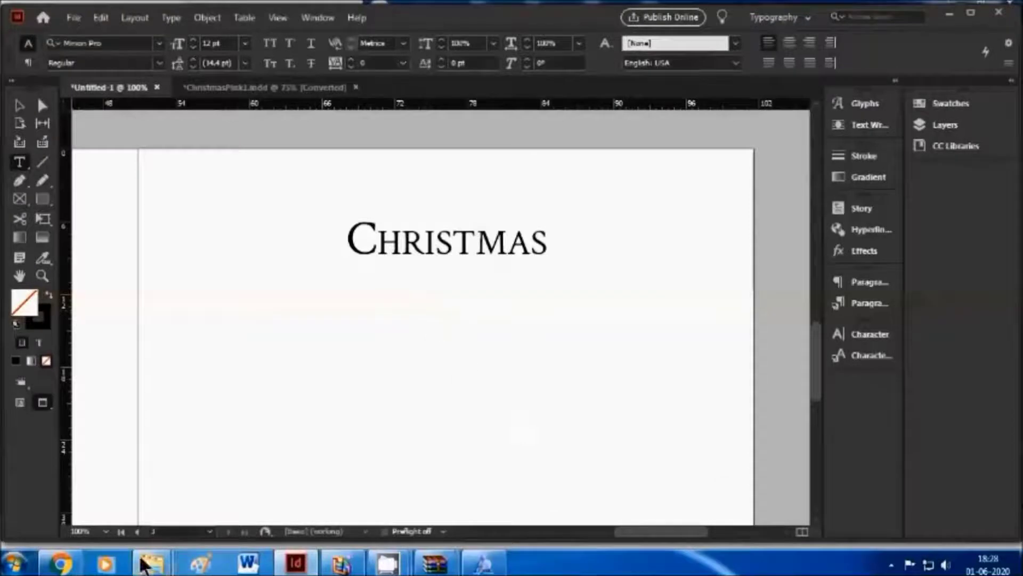
mouse_move(70, 569)
scroll(459, 372, "down", 2)
scroll(470, 383, "up", 1)
scroll(471, 384, "up", 1)
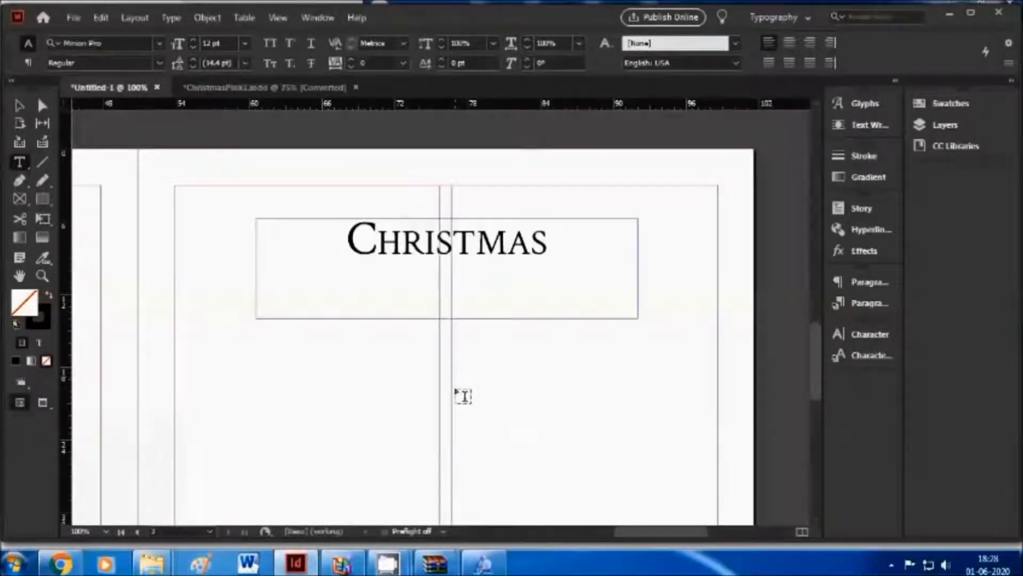
double_click(415, 250)
left_click(486, 347)
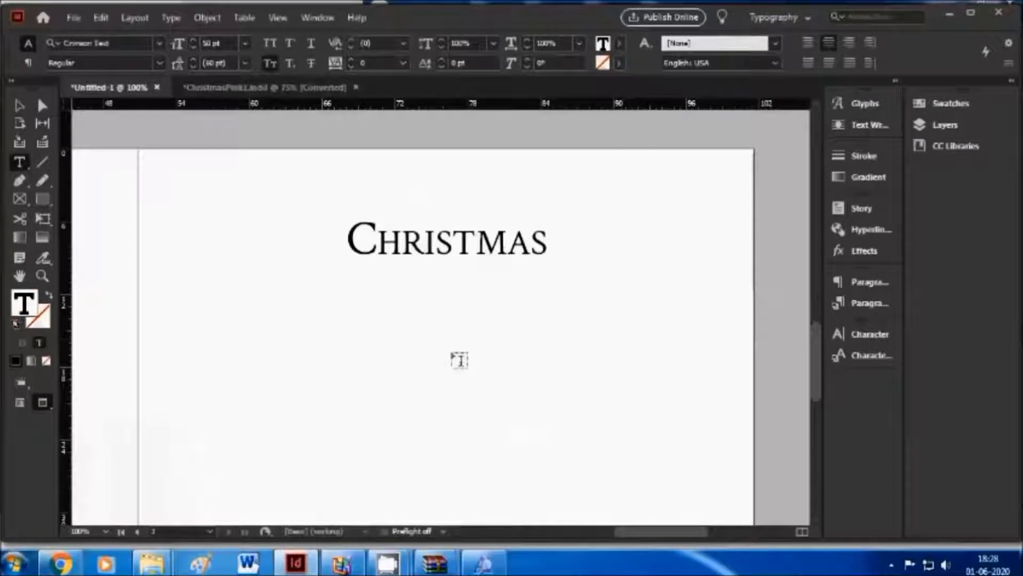
scroll(458, 279, "down", 1)
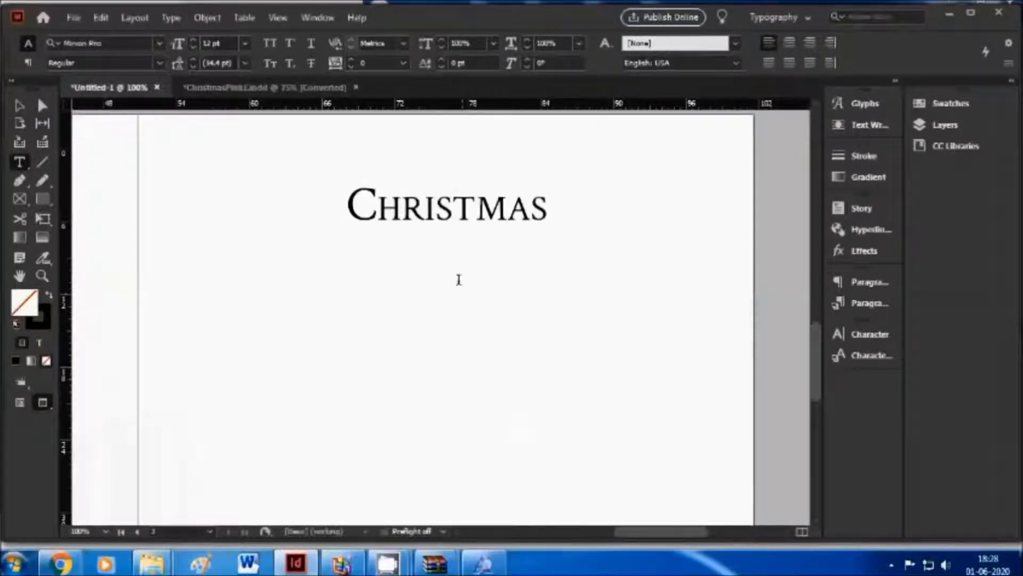
scroll(459, 254, "up", 3)
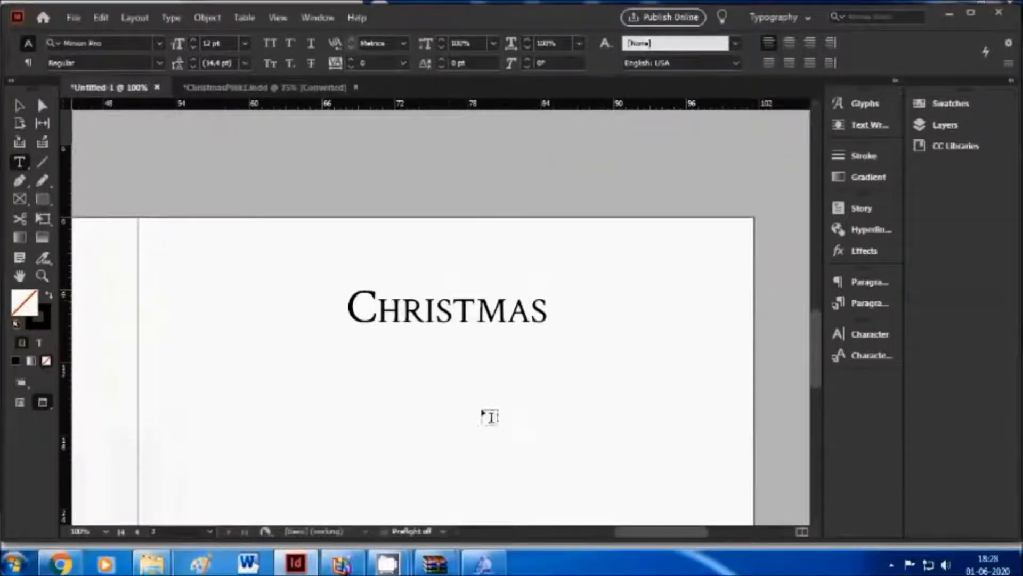
key("w")
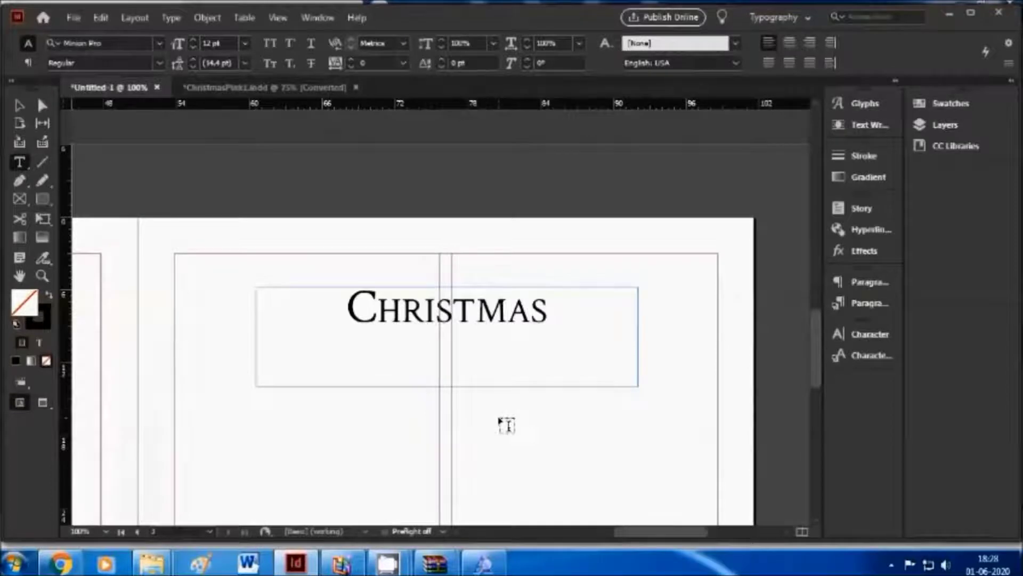
- Shrink the title's text frame to about 29p6 wide and just tall enough for the word "Christmas"
key("Escape")
mouse_move(638, 386)
left_mouse_down()
mouse_move(624, 374)
mouse_move(622, 349)
mouse_move(595, 341)
left_mouse_up()
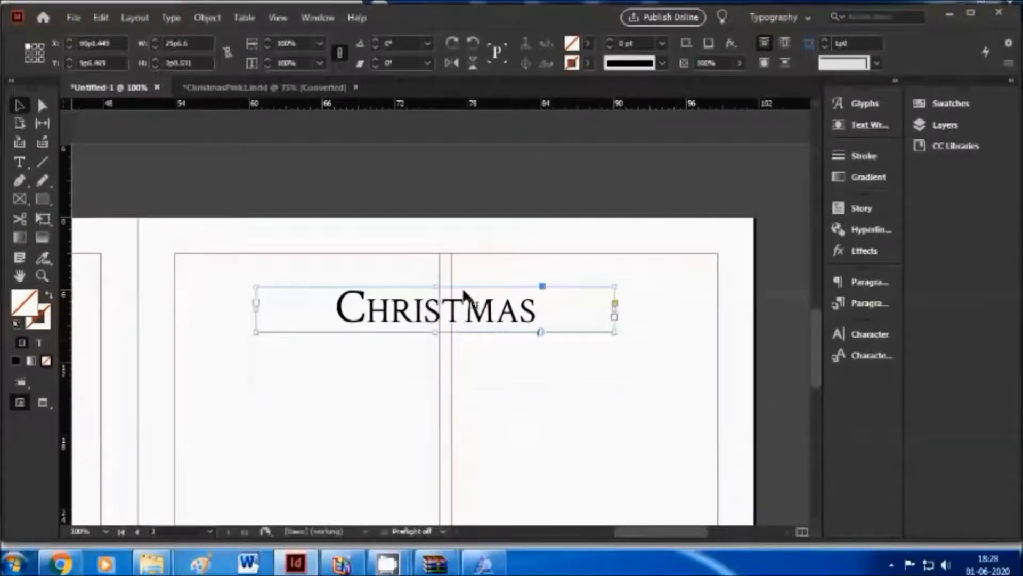
left_click(497, 342)
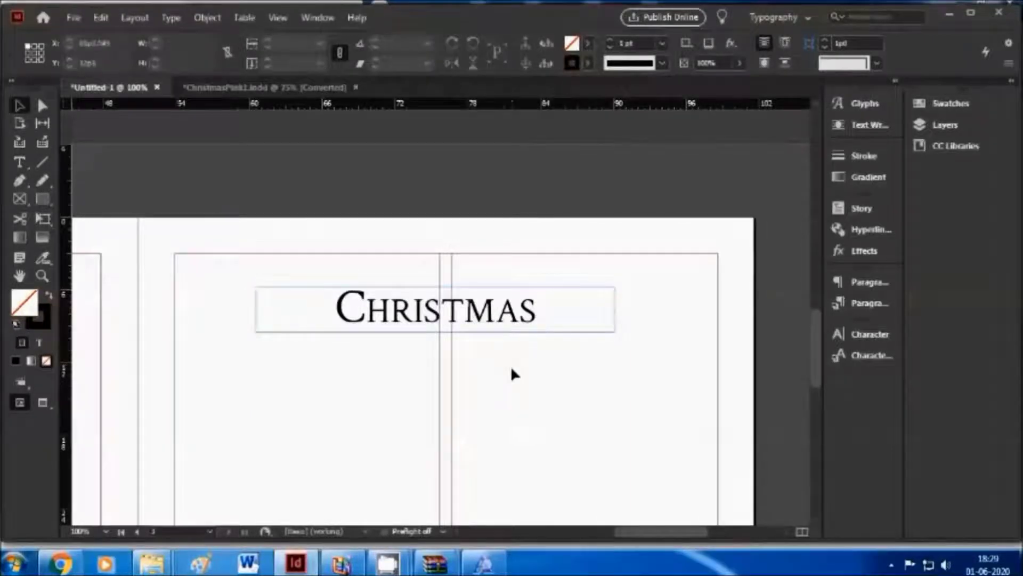
- Apply a drop shadow to the title frame with 44% opacity, 0p5 distance, 135° angle and 0p5 size, and deselect the frame
left_click(516, 310)
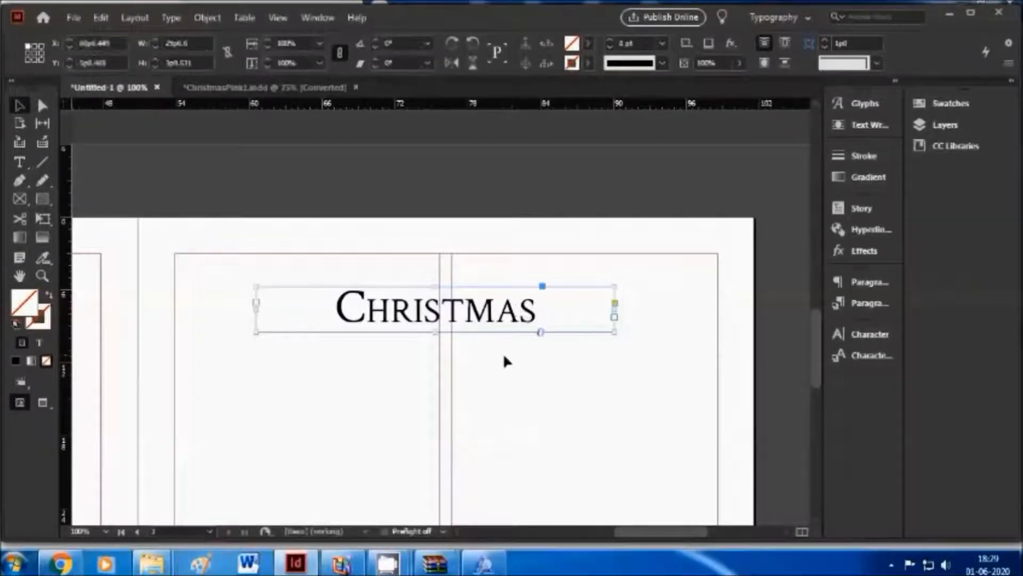
right_click(483, 314)
mouse_move(592, 371)
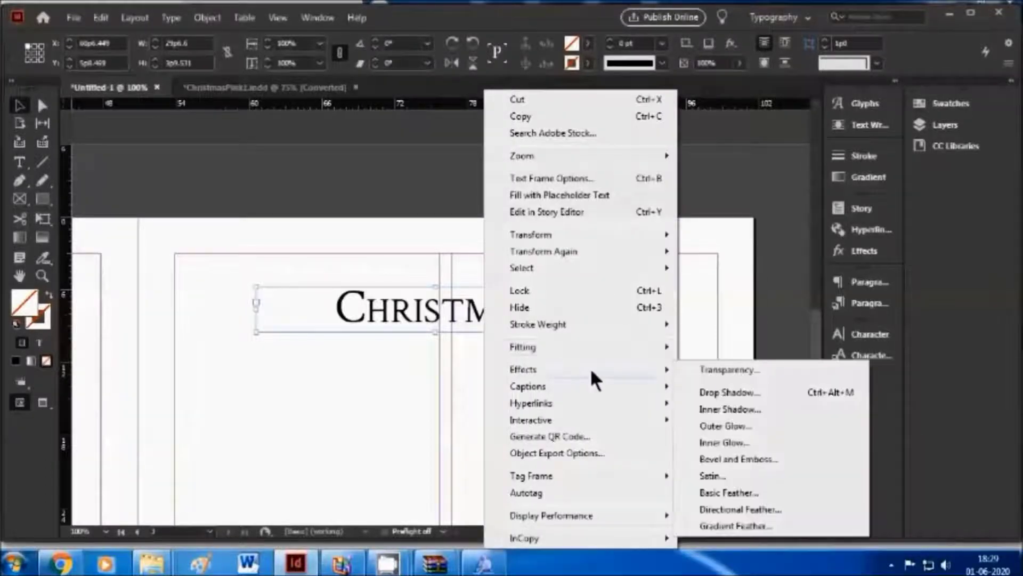
left_click(761, 391)
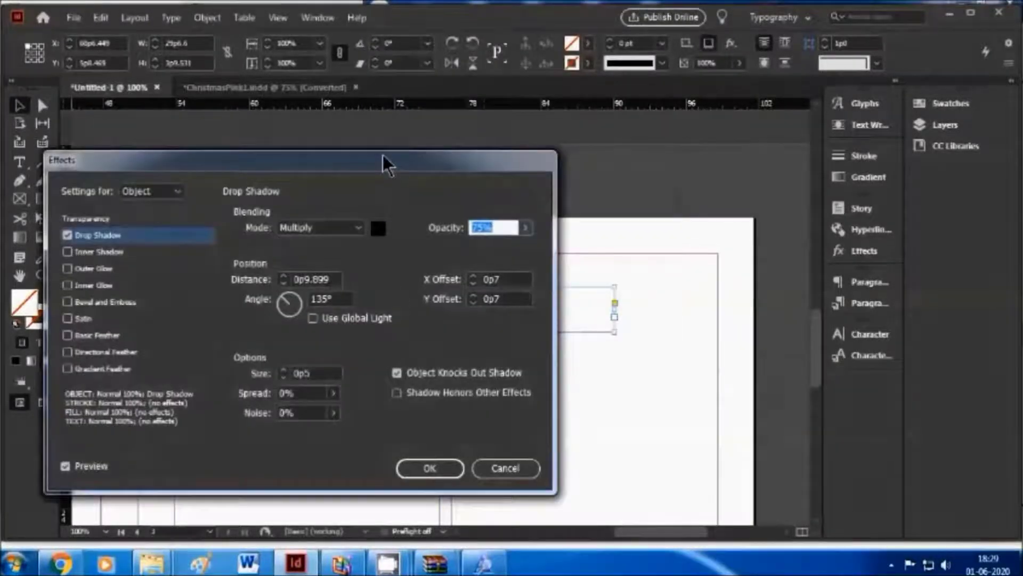
left_click_drag(376, 170, 747, 168)
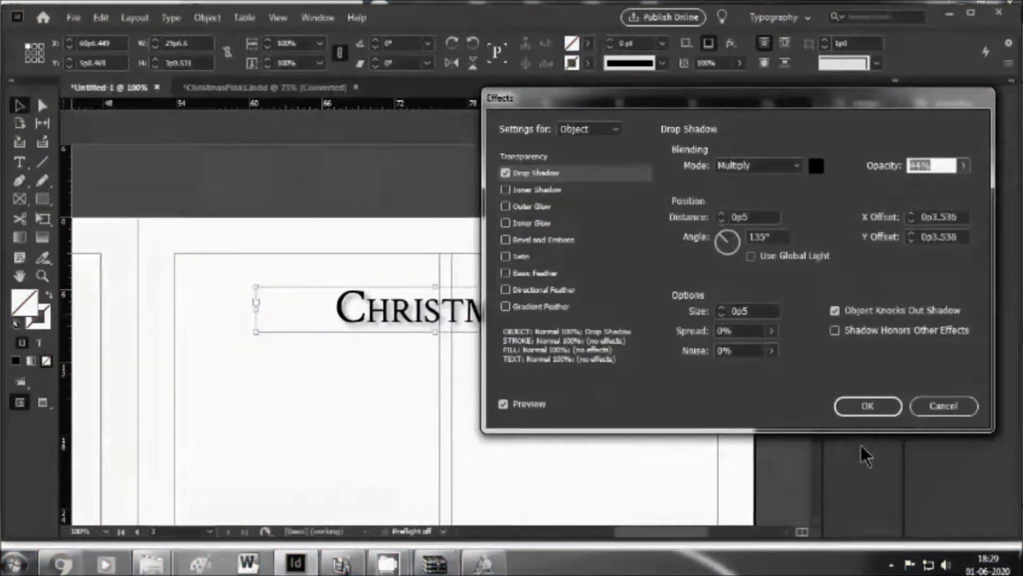
left_click(867, 406)
left_click(500, 408)
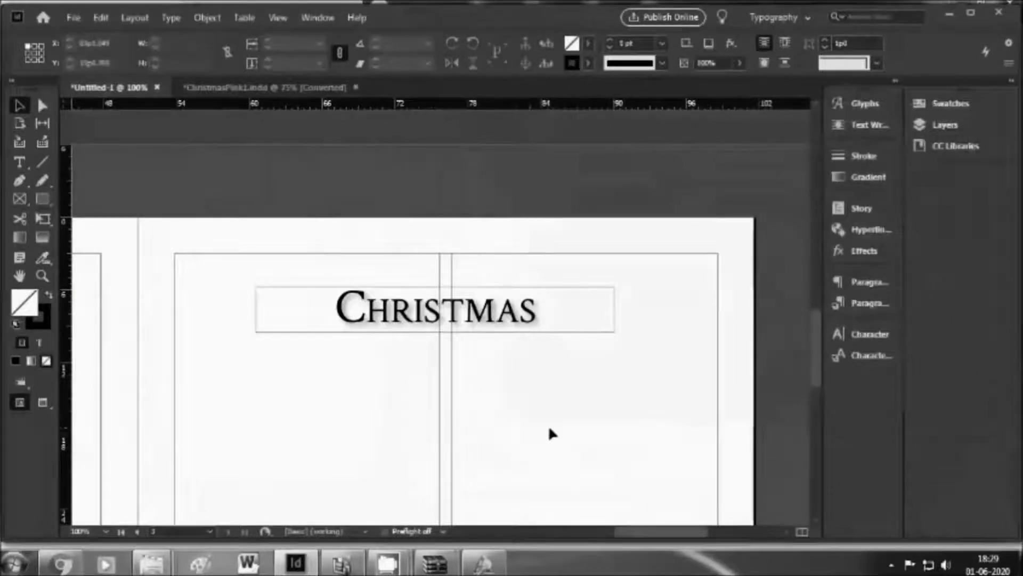
- Inspect the shadowed title and its lettering in preview mode, and return to normal view
key("w")
scroll(545, 425, "down", 2)
scroll(460, 190, "up", 1)
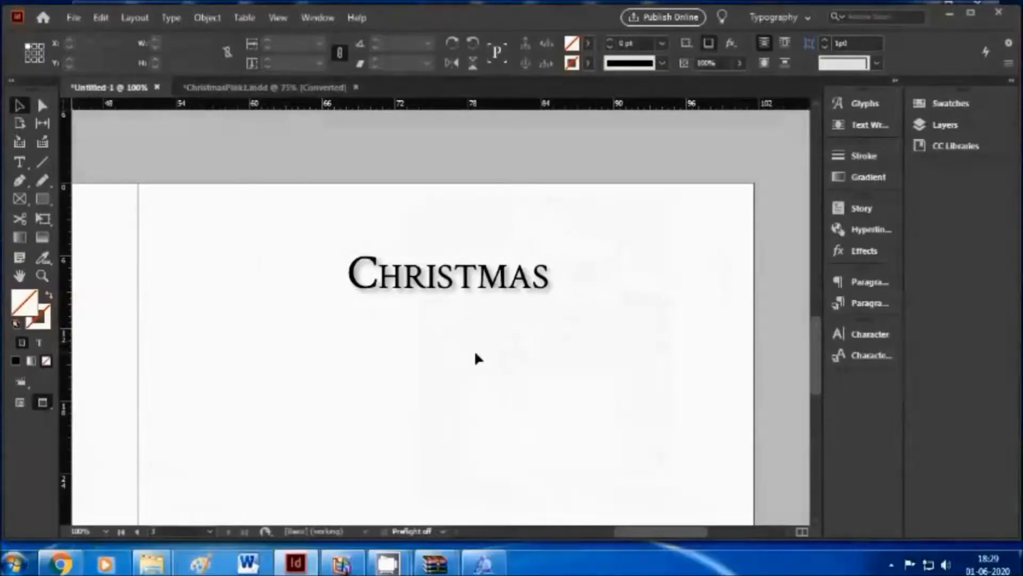
double_click(475, 270)
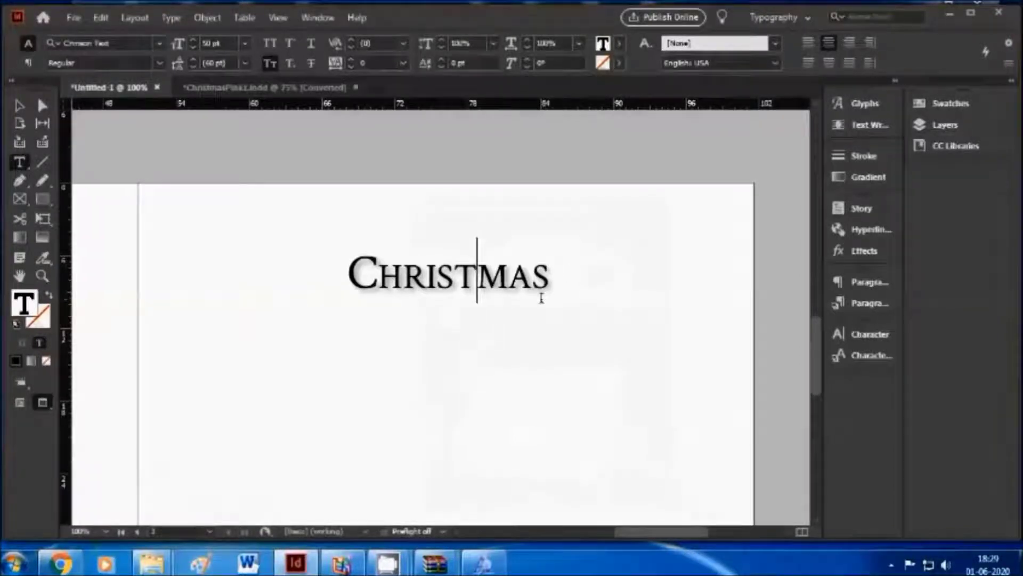
left_click(537, 393)
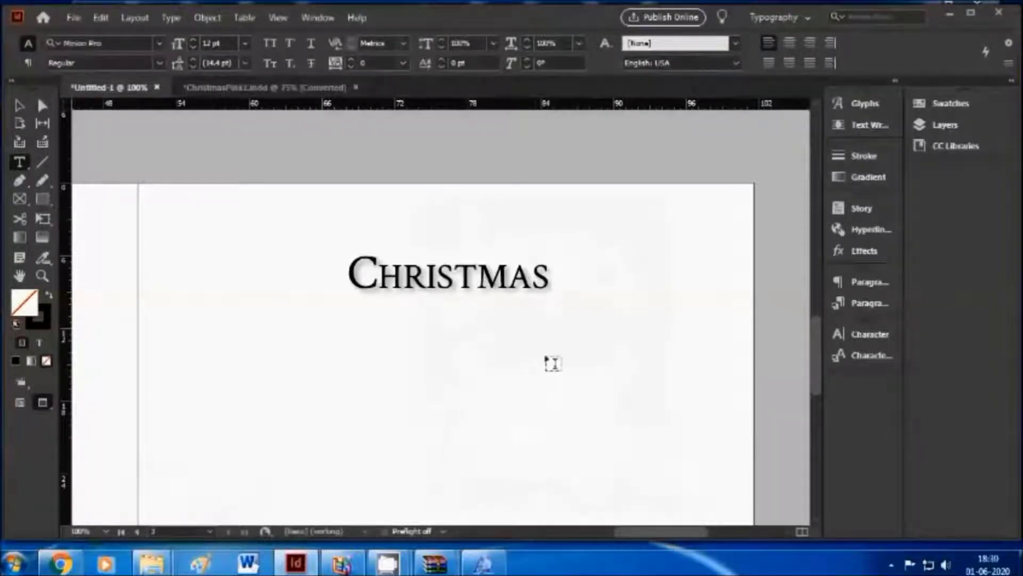
left_click_drag(559, 272, 347, 275)
left_click(441, 356)
key("v")
key("w")
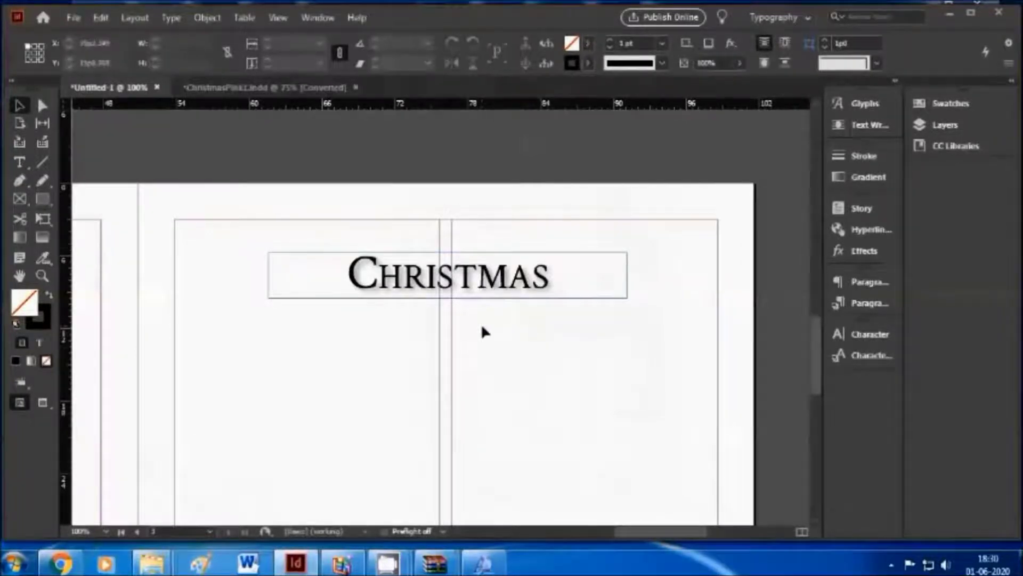
- Duplicate the [Black] colour swatch
key("F5")
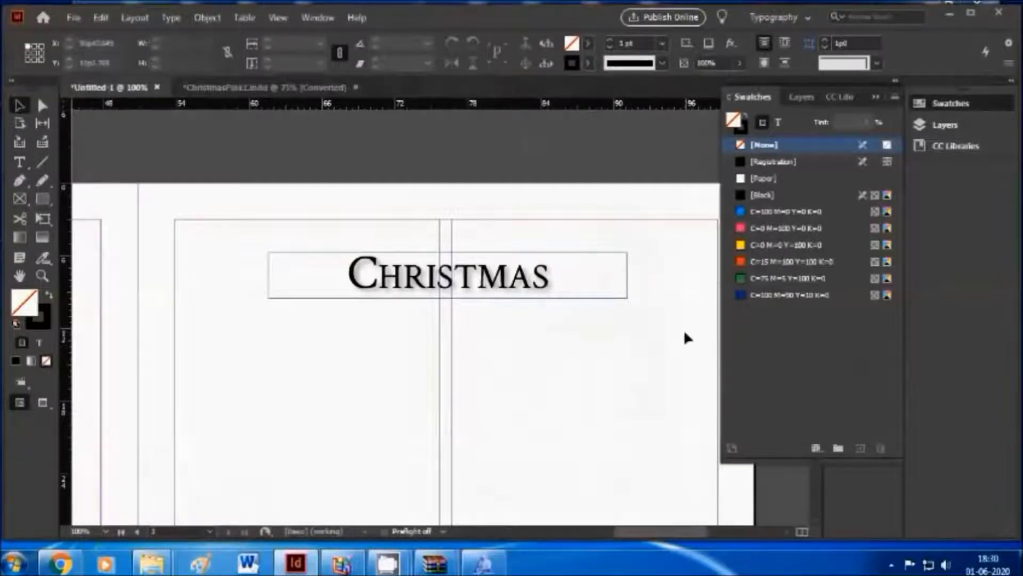
left_click(773, 194)
right_click(794, 196)
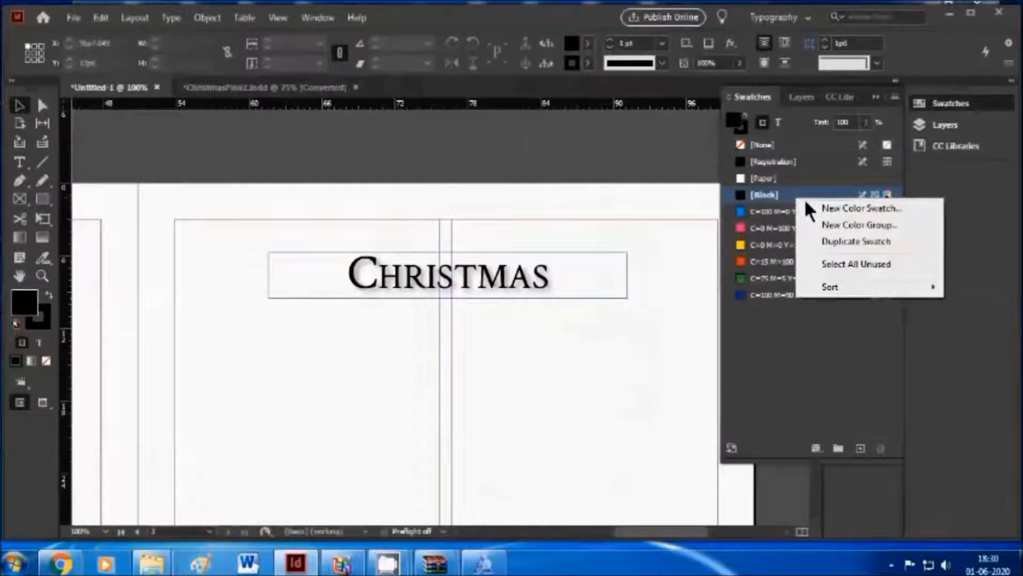
left_click(785, 194)
right_click(784, 194)
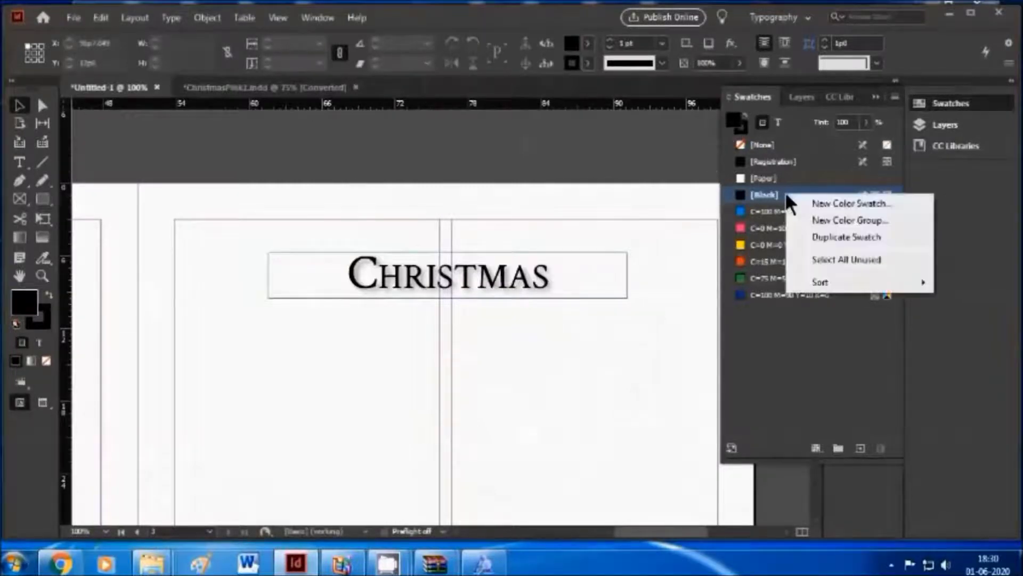
left_click(833, 237)
left_click(777, 311)
left_click(784, 312)
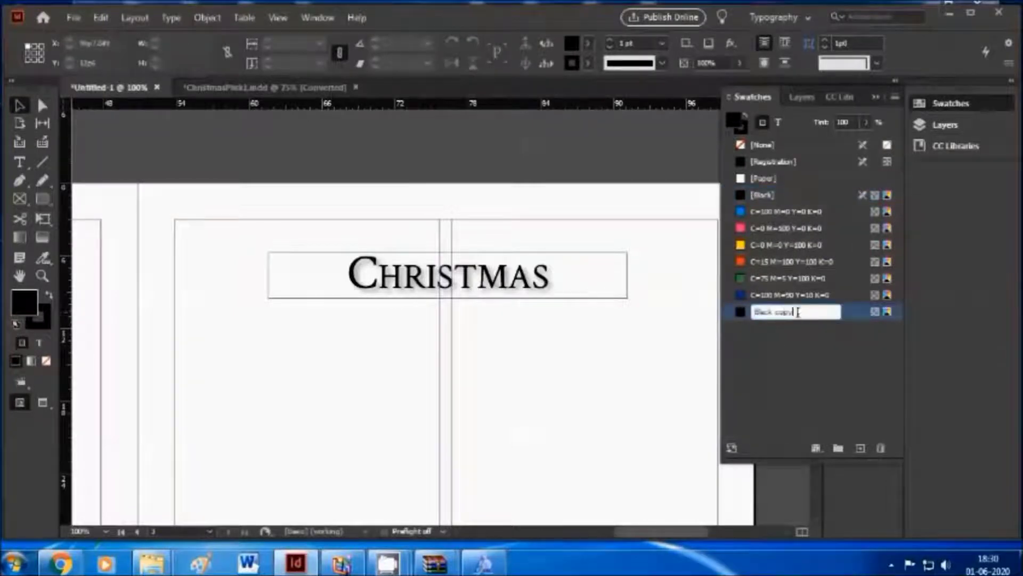
key("Return")
- Rename the duplicated black swatch as TitleColor and set its black value to 91%
double_click(792, 311)
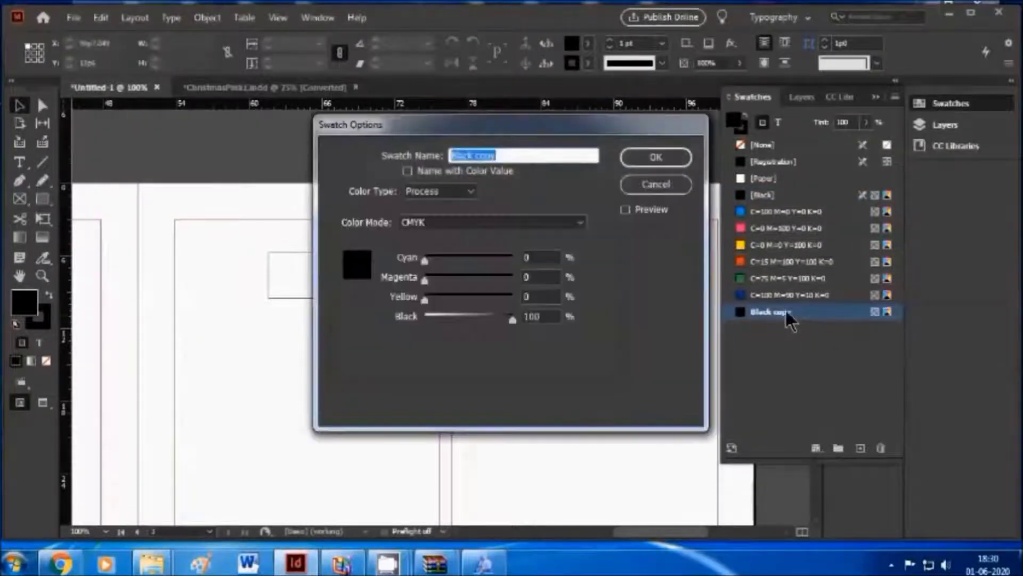
triple_click(490, 155)
key("BackSpace")
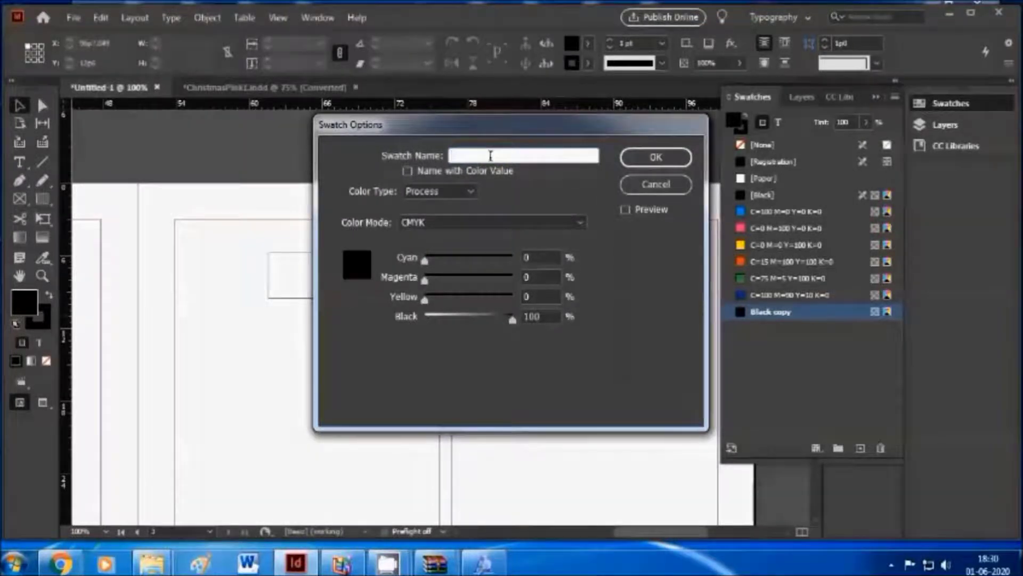
type("TitleColor")
left_click_drag(512, 319, 507, 321)
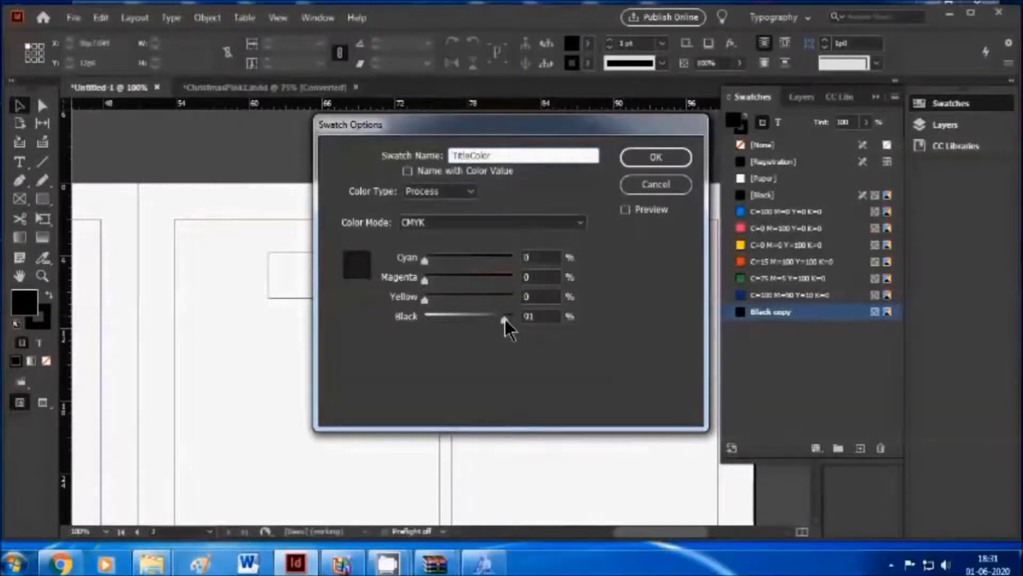
left_click(656, 159)
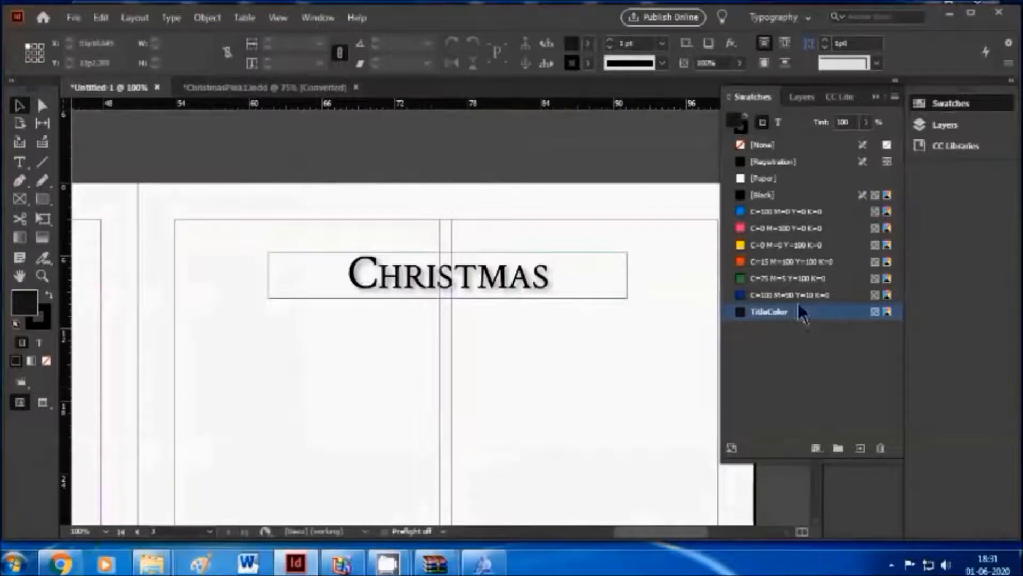
- Apply the TitleColor swatch to the whole title text "Christmas" and deselect it
double_click(527, 283)
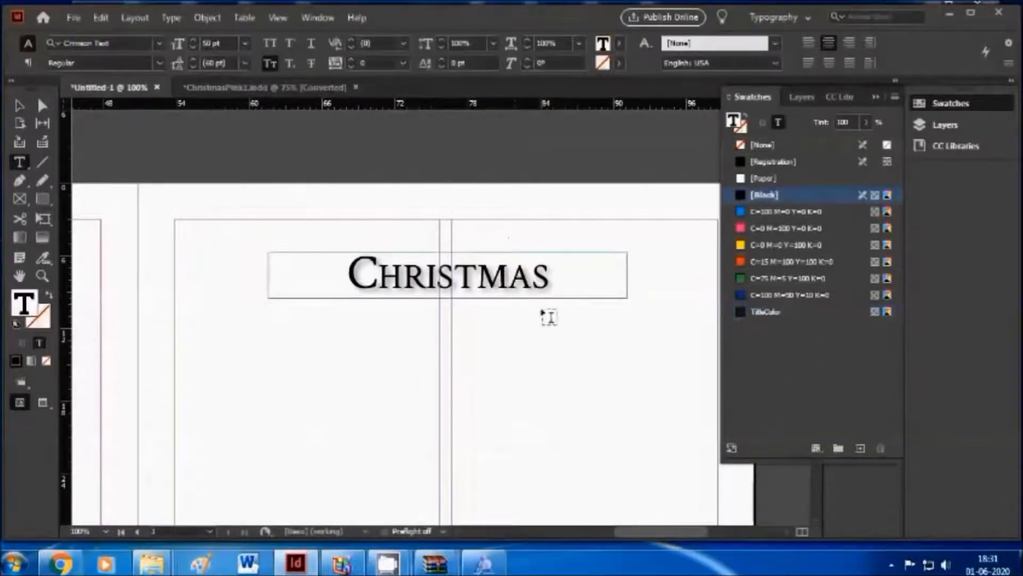
double_click(501, 283)
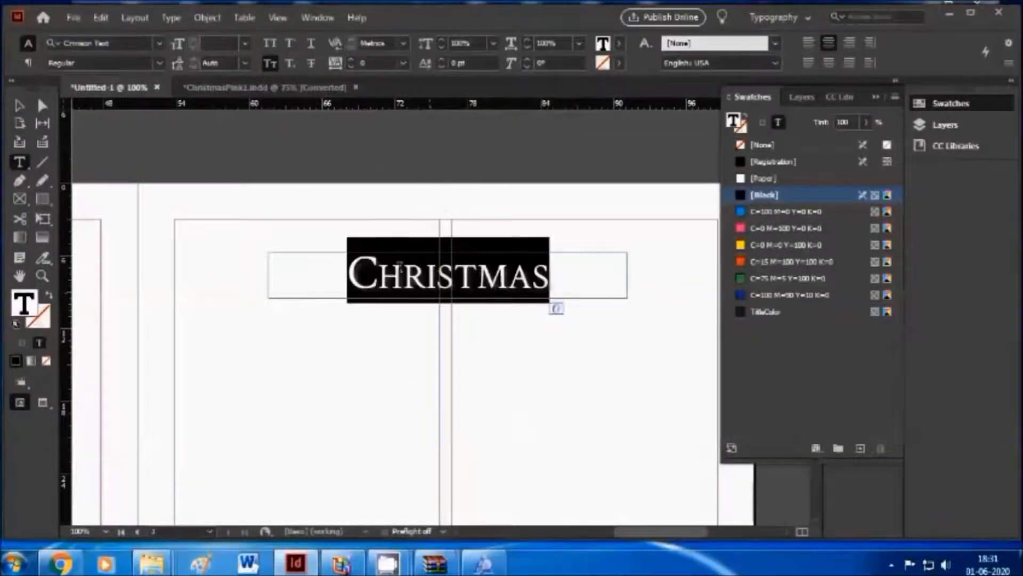
left_click(791, 312)
left_click(619, 418)
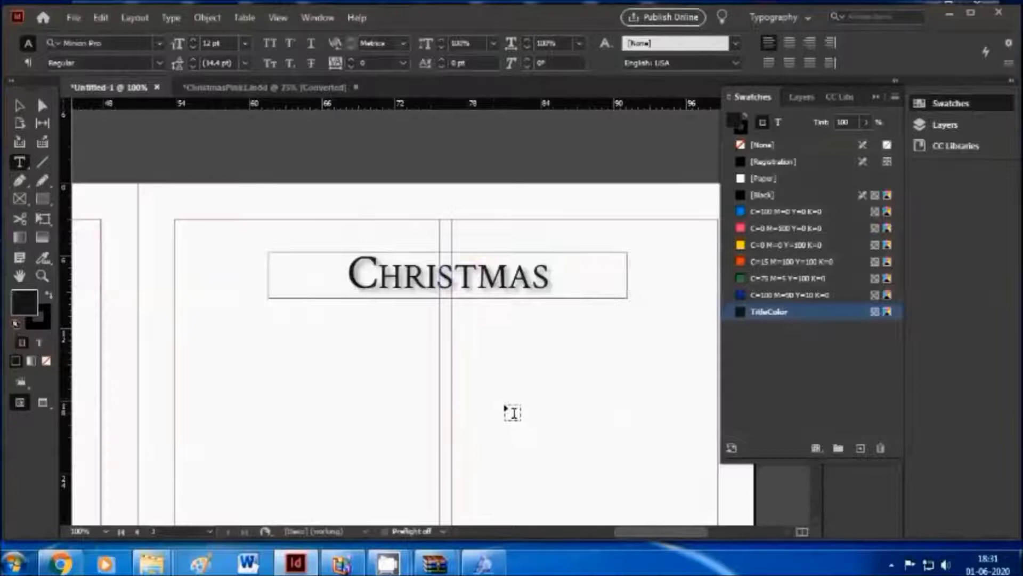
- Examine the recoloured title and its drop shadow on the page in preview mode
key("w")
scroll(565, 401, "right", 3)
scroll(561, 405, "left", 3)
scroll(559, 408, "down", 1)
scroll(557, 409, "left", 1)
scroll(556, 409, "right", 2)
scroll(491, 411, "right", 2)
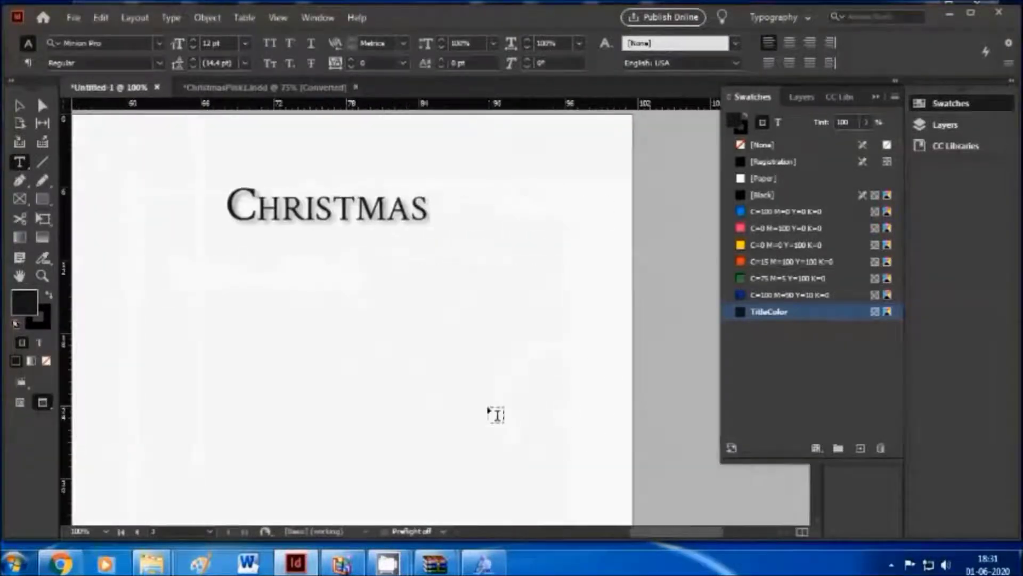
scroll(496, 416, "up", 2)
scroll(496, 423, "left", 3)
left_click(500, 426)
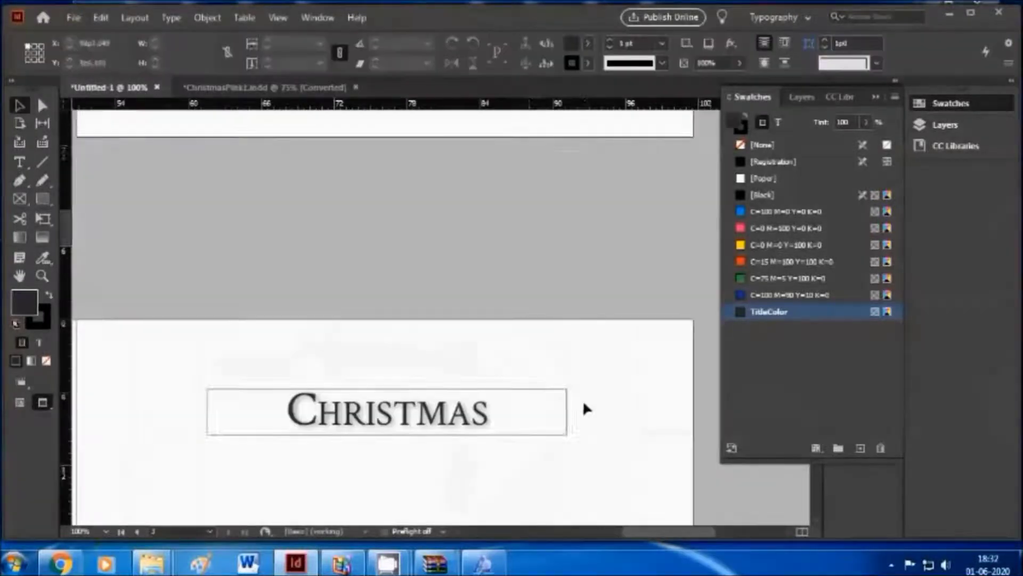
scroll(584, 402, "down", 6)
scroll(596, 416, "up", 6)
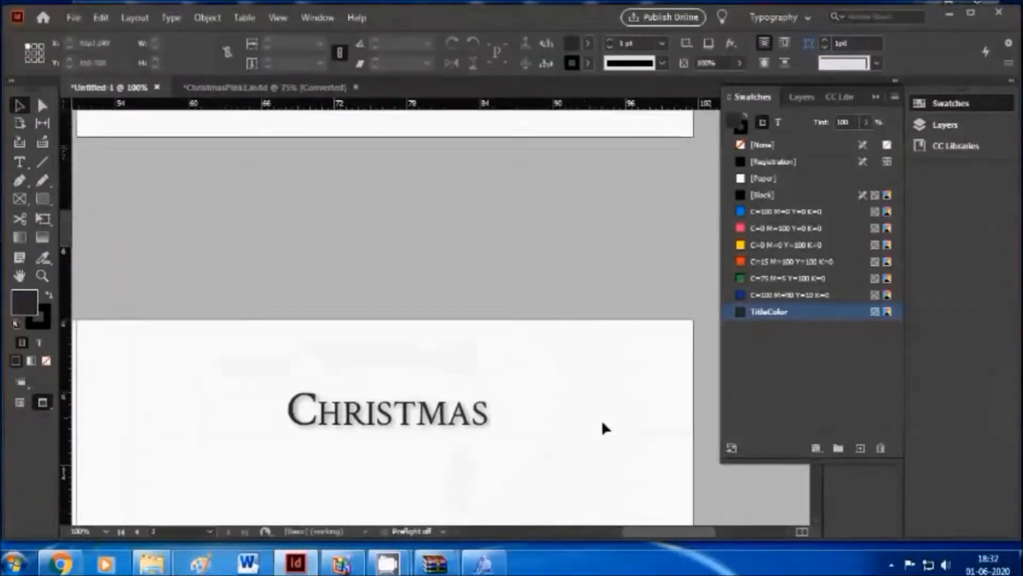
scroll(598, 413, "down", 5)
scroll(585, 412, "up", 2)
scroll(597, 399, "left", 2)
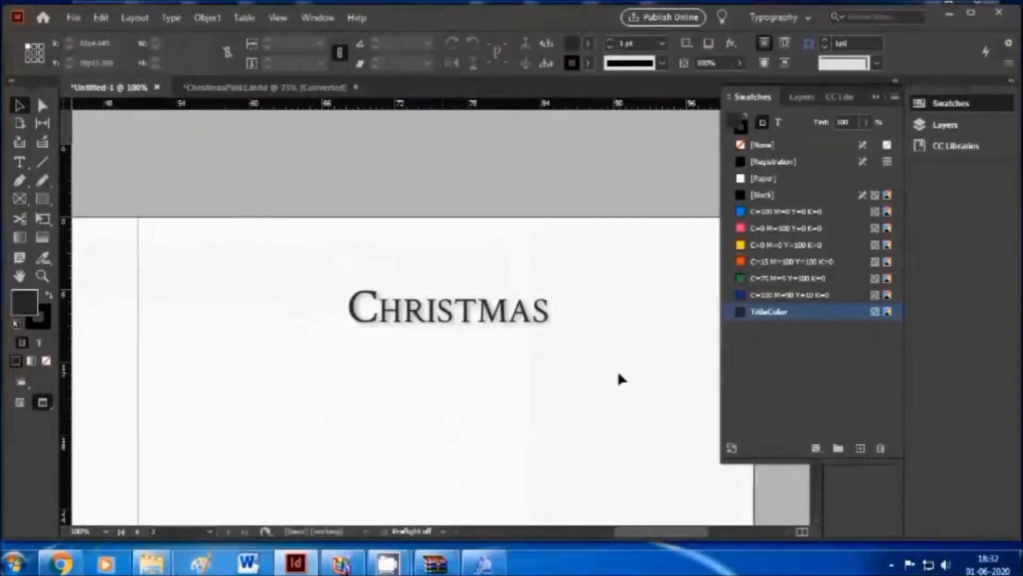
scroll(560, 399, "down", 1)
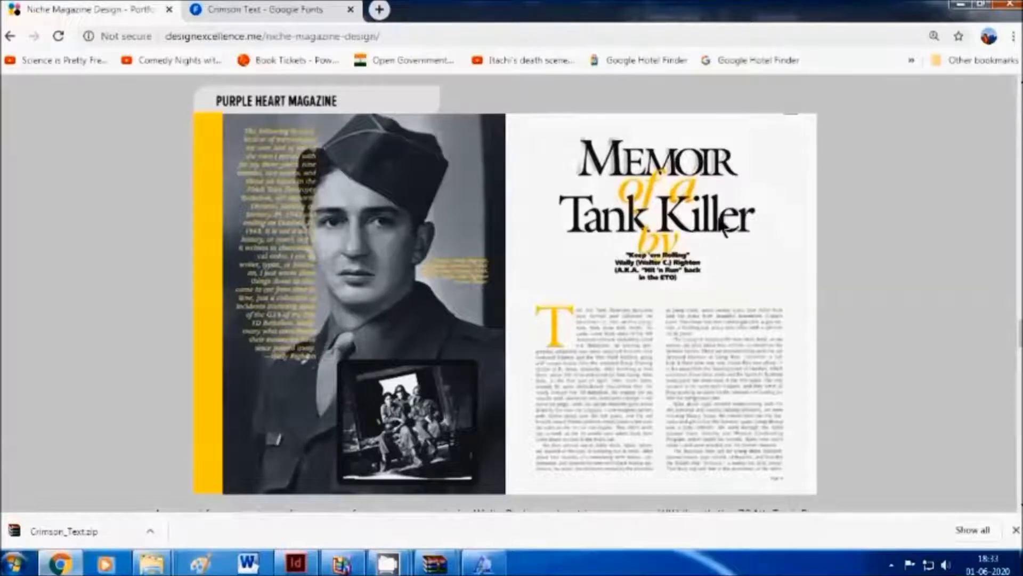
- Return to InDesign in normal view and draw a rectangular frame about 31p7 wide and 7p10 high below the title
left_click(296, 562)
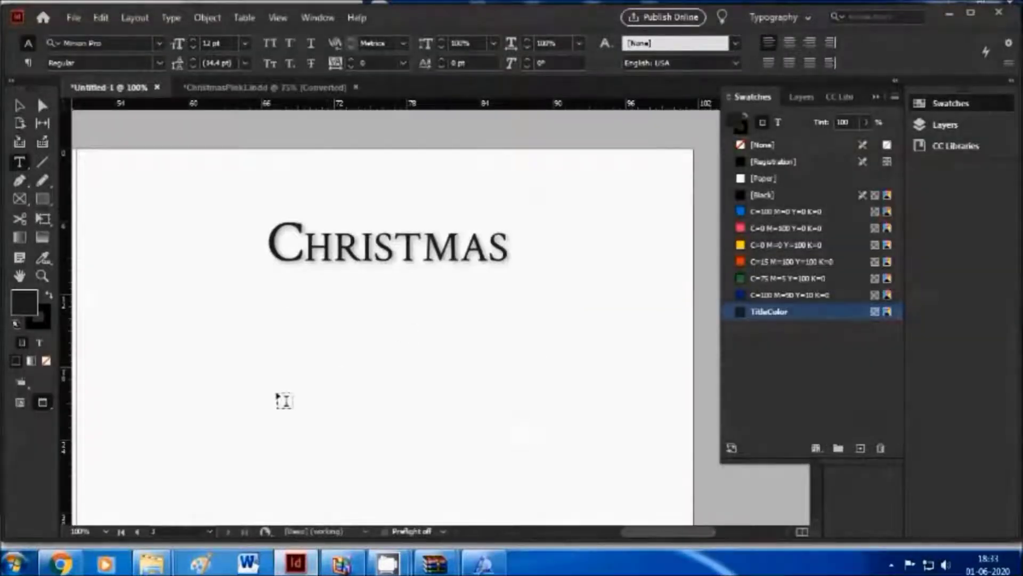
key("w")
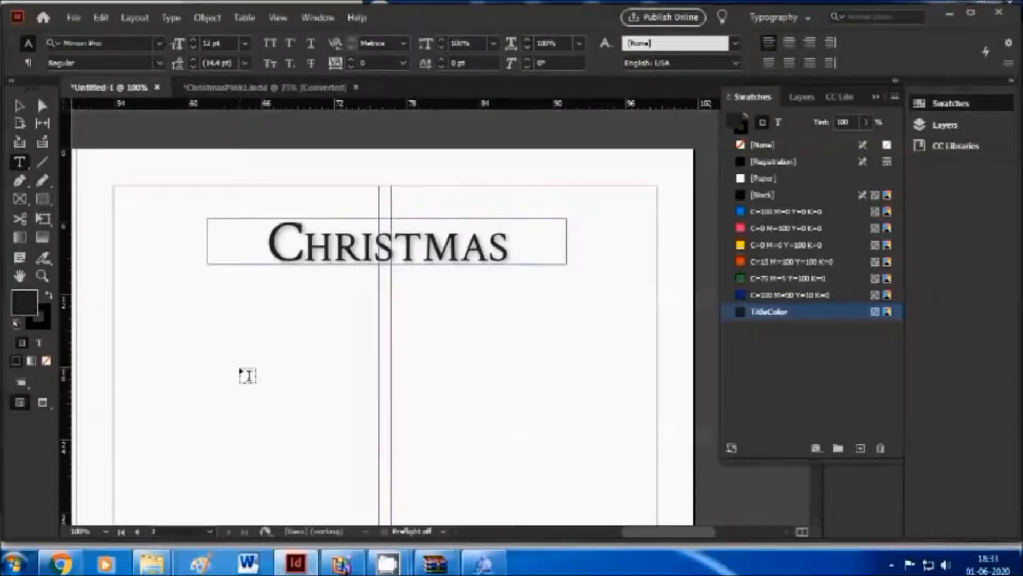
left_click(19, 200)
left_click_drag(194, 291, 578, 387)
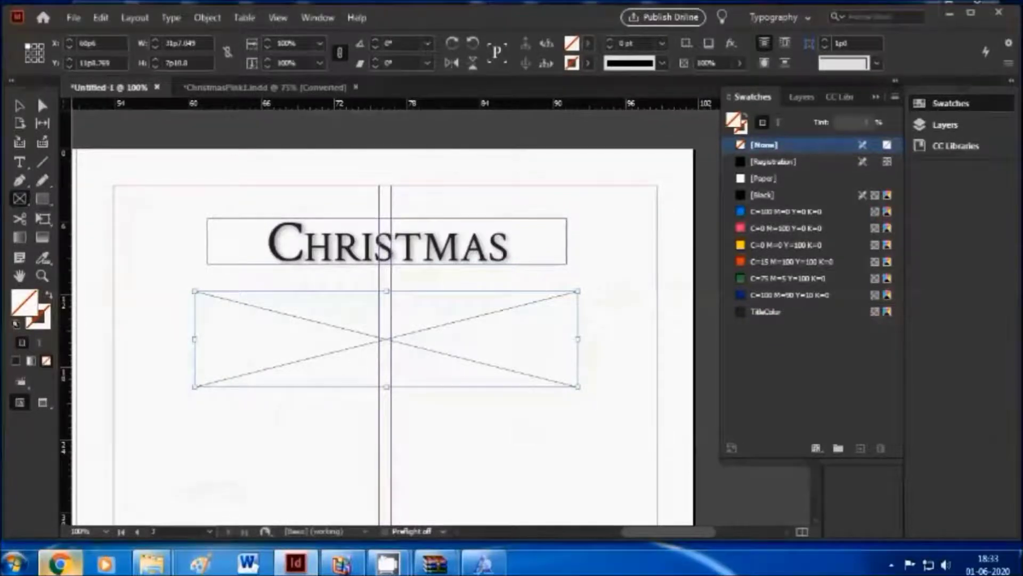
- Compare the frame layout below the title with the reference magazine spread in the browser
left_click(61, 563)
left_click(60, 563)
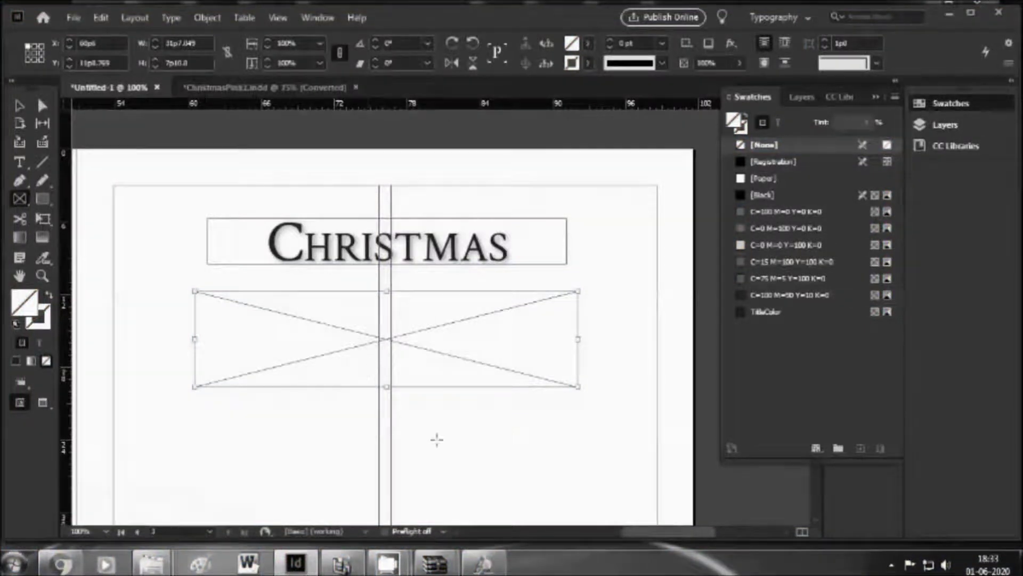
scroll(436, 439, "down", 1)
scroll(433, 383, "up", 3)
scroll(442, 389, "down", 3)
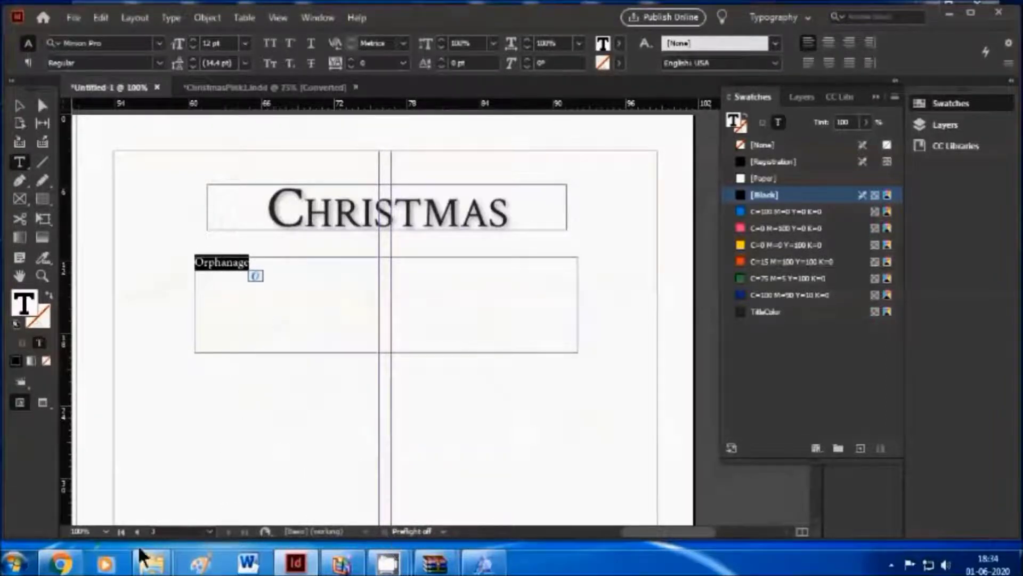
- Deselect the word "Orphanage" and open the Fonts folder in File Explorer to review the downloaded font archives
mouse_move(151, 571)
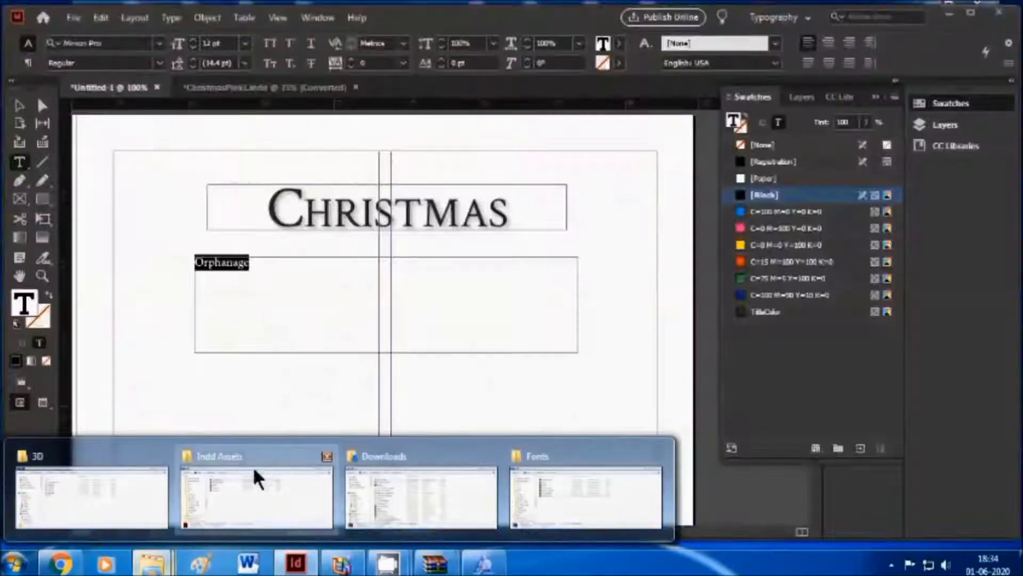
left_click(267, 396)
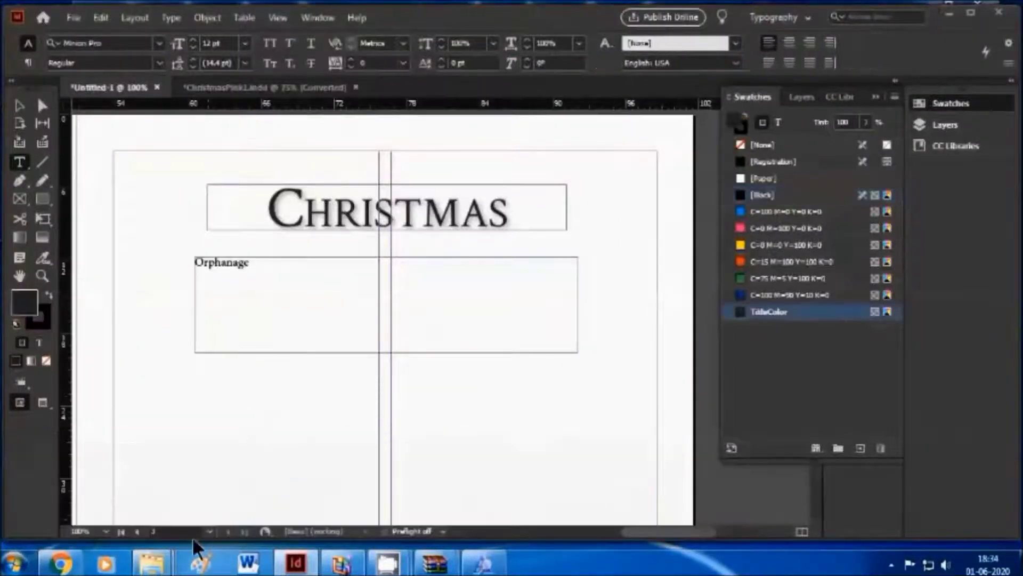
mouse_move(155, 566)
left_click(557, 517)
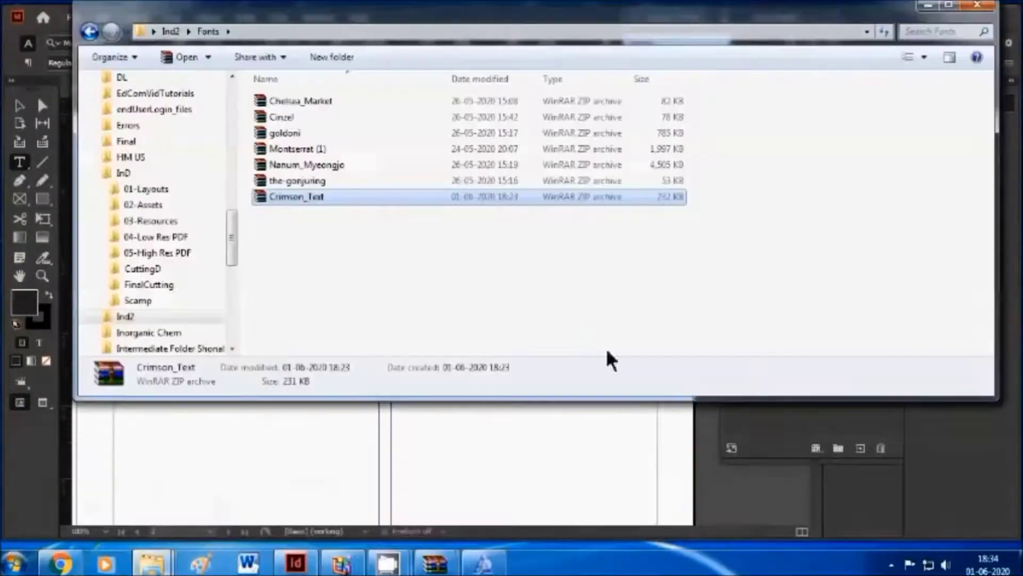
- Switch to the Crimson Text page on Google Fonts in the browser and examine its glyphs section
left_click(60, 563)
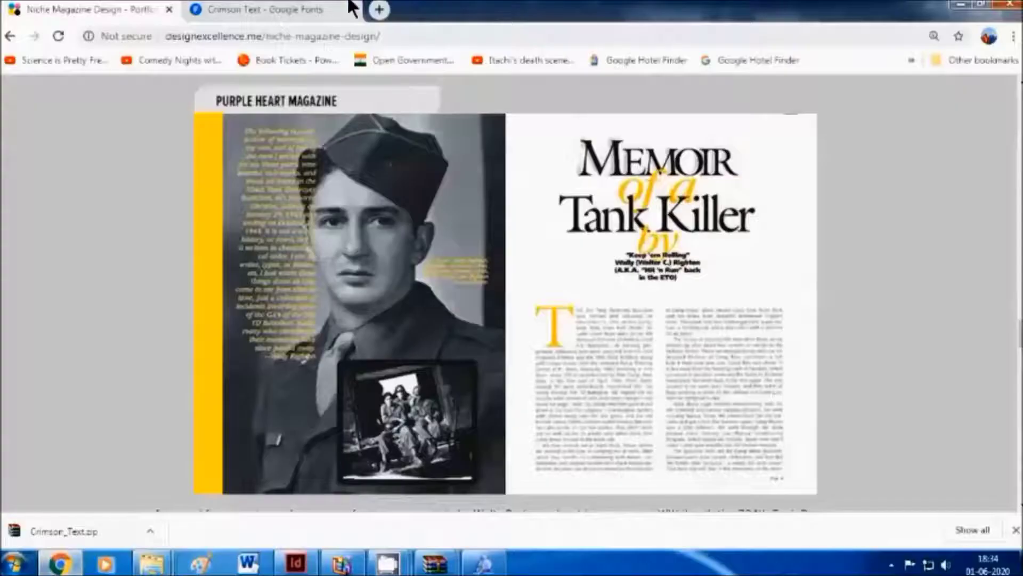
left_click(286, 7)
scroll(403, 282, "down", 10)
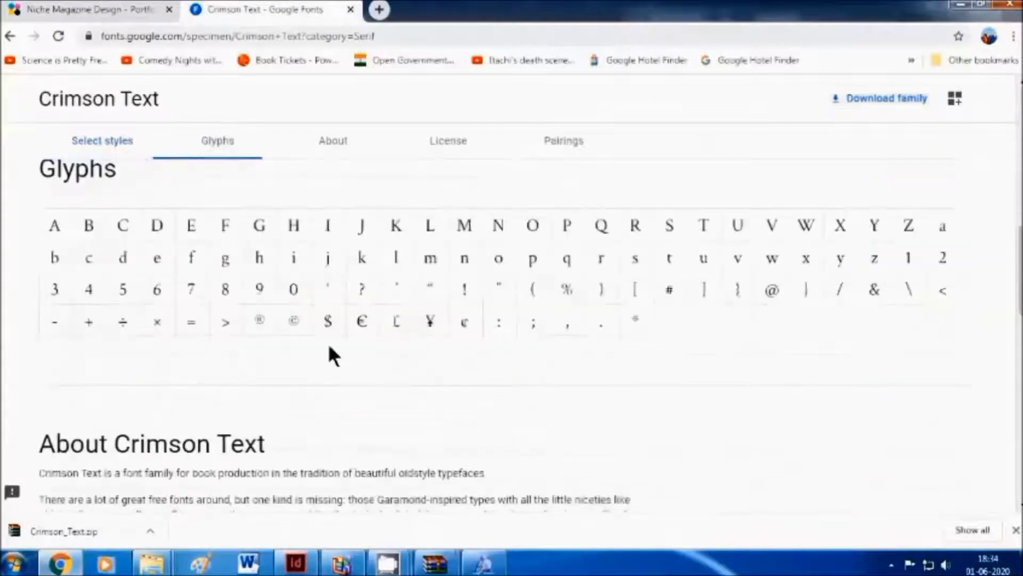
- Review the Crimson Text styles, then return to the Google Fonts serif list and browse the other typefaces
scroll(328, 346, "up", 10)
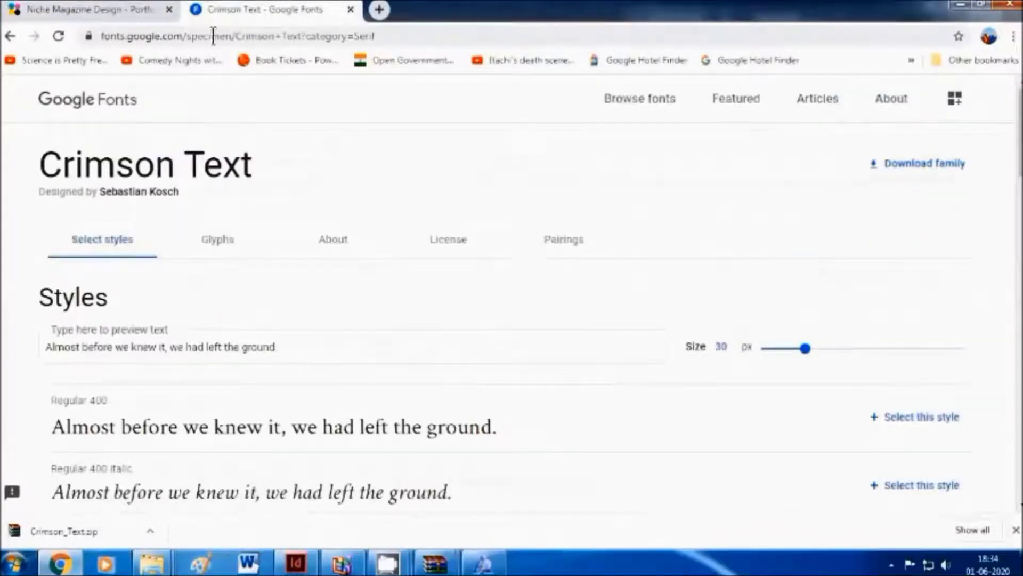
scroll(746, 223, "down", 2)
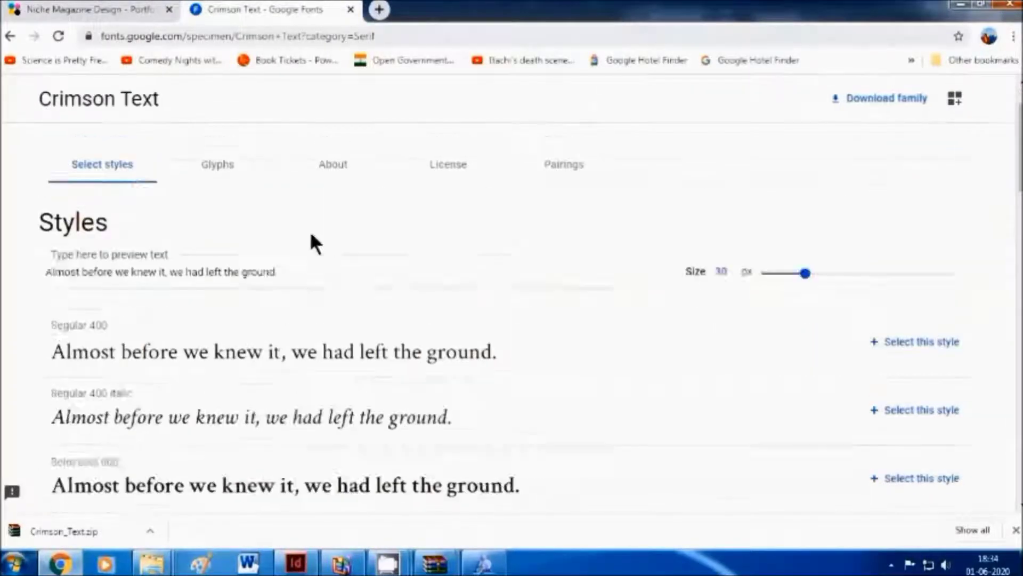
scroll(309, 231, "up", 2)
left_click(10, 36)
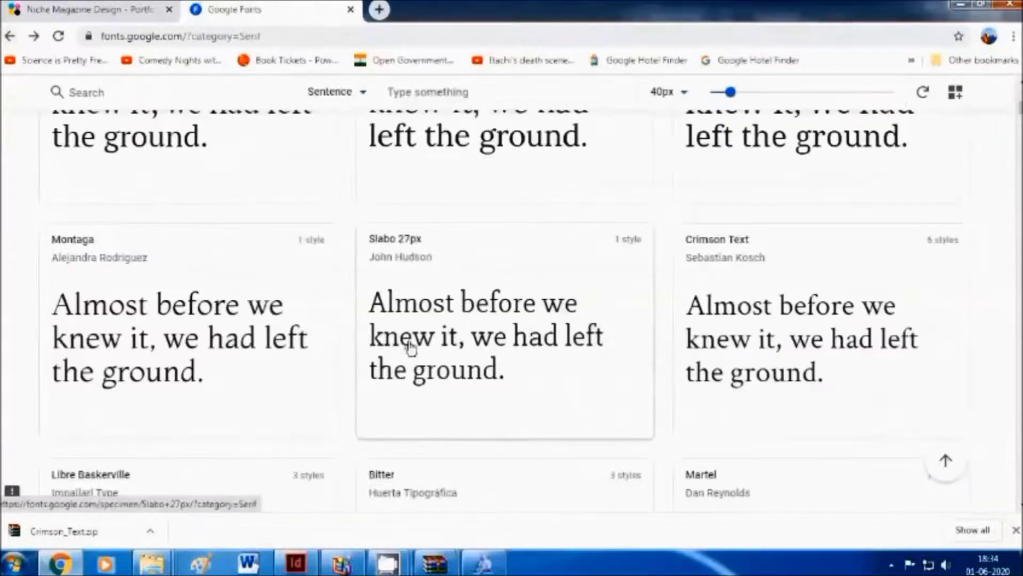
scroll(307, 274, "up", 3)
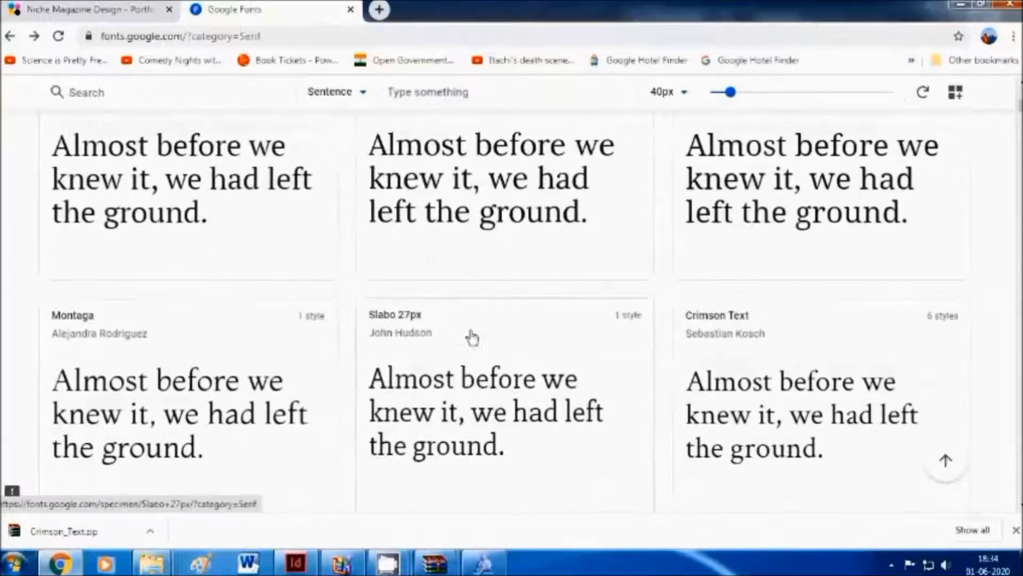
scroll(479, 468, "down", 9)
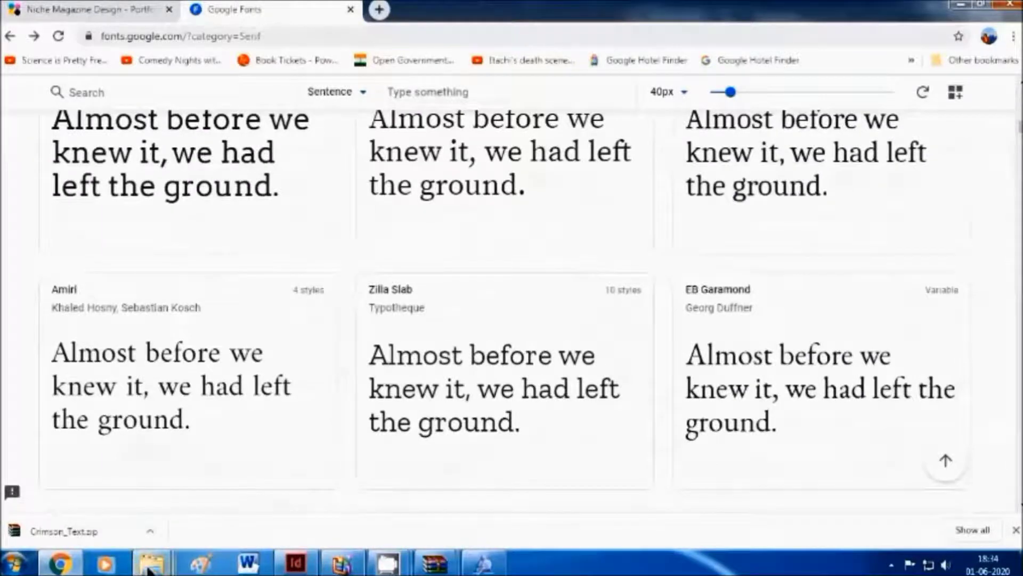
- Open the Fonts folder in File Explorer and select the Nanum_Myeongjo archive
mouse_move(152, 563)
left_click(572, 464)
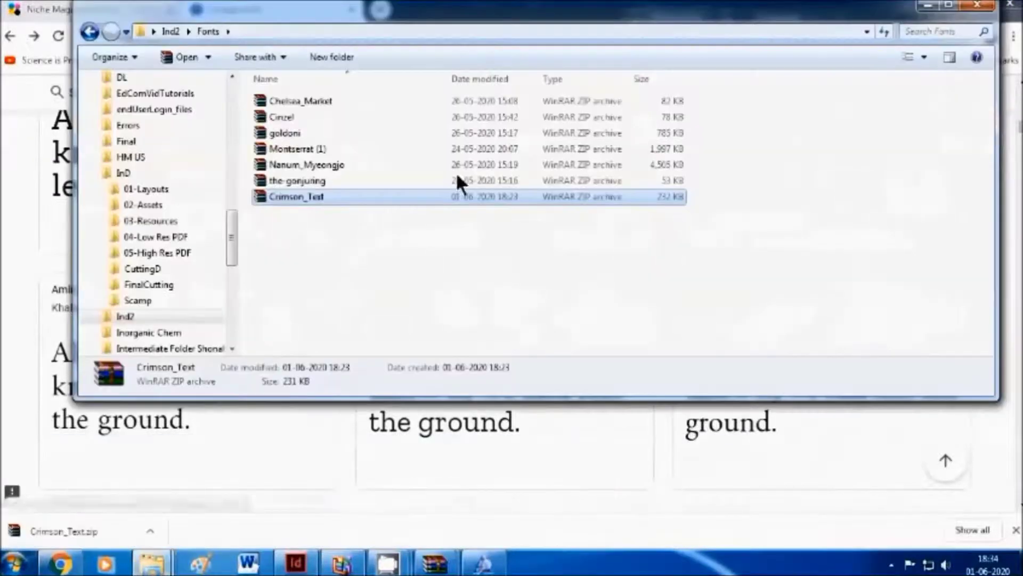
left_click(340, 164)
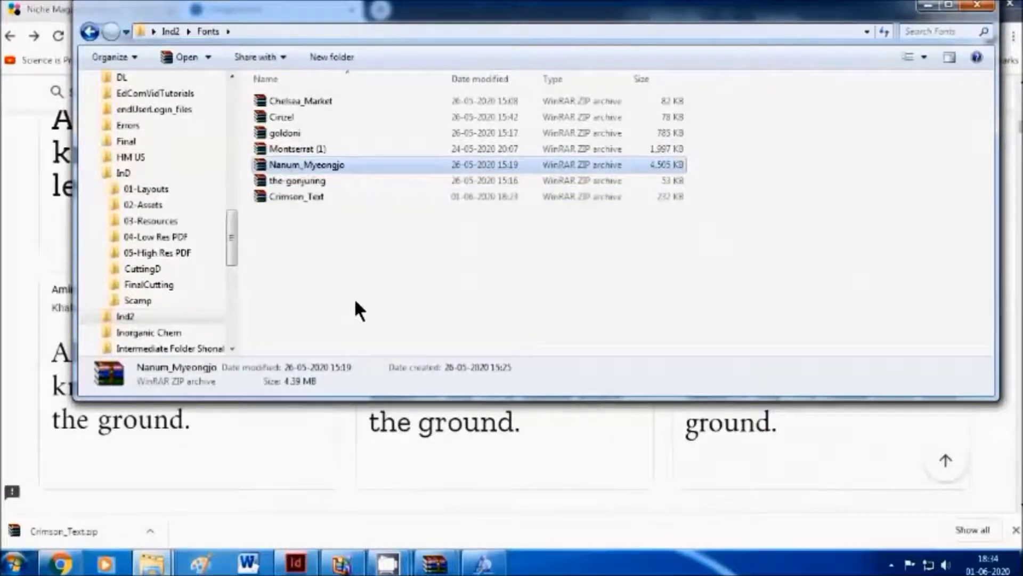
- Return to InDesign, set "Orphanage" in centred 44 pt NanumMyeongjo Bold, and shorten its frame to about 4p2 high
left_click(294, 564)
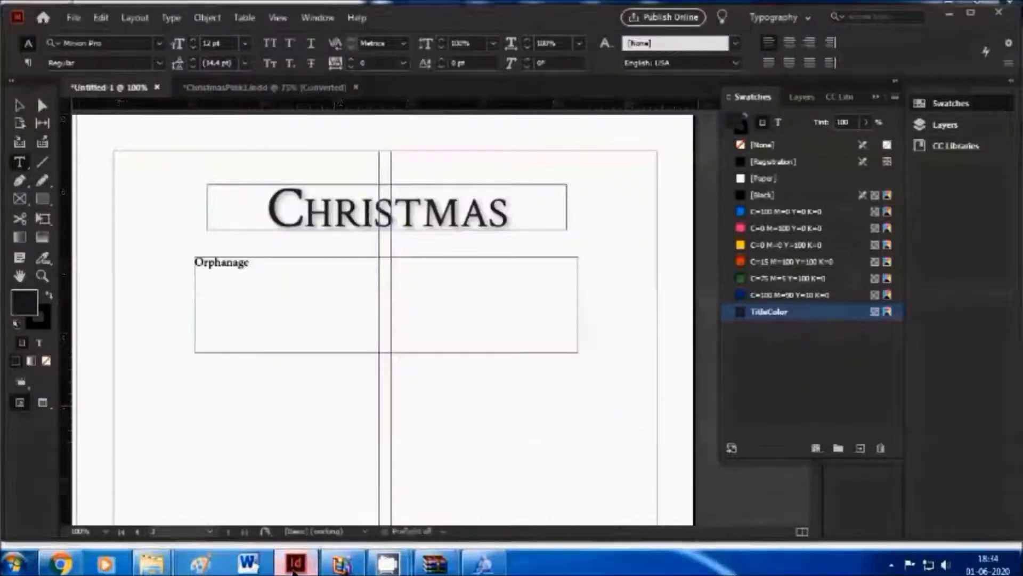
left_click(295, 563)
left_click(294, 563)
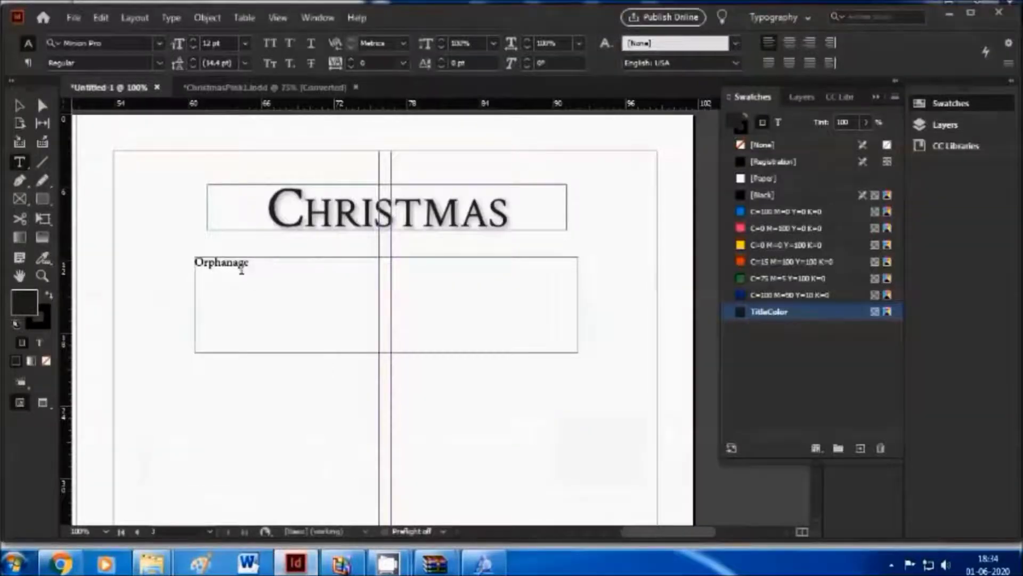
double_click(240, 265)
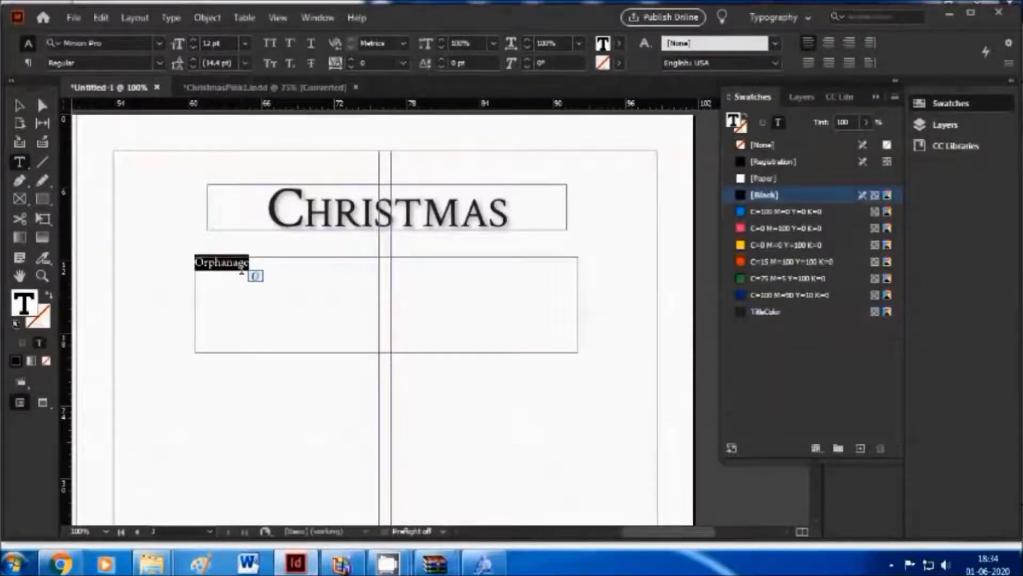
left_click(283, 286)
left_click_drag(271, 270, 126, 251)
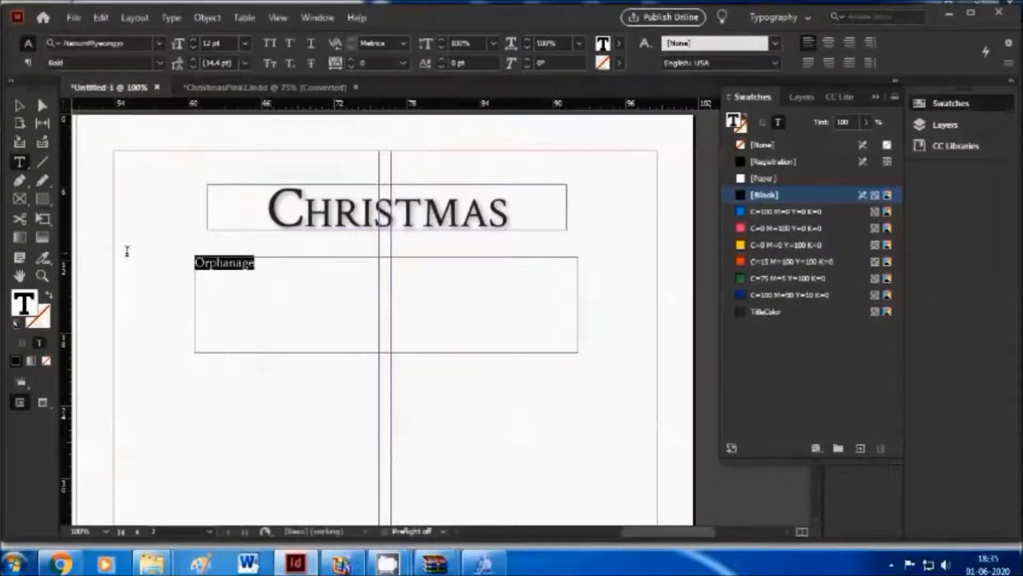
left_click(246, 45)
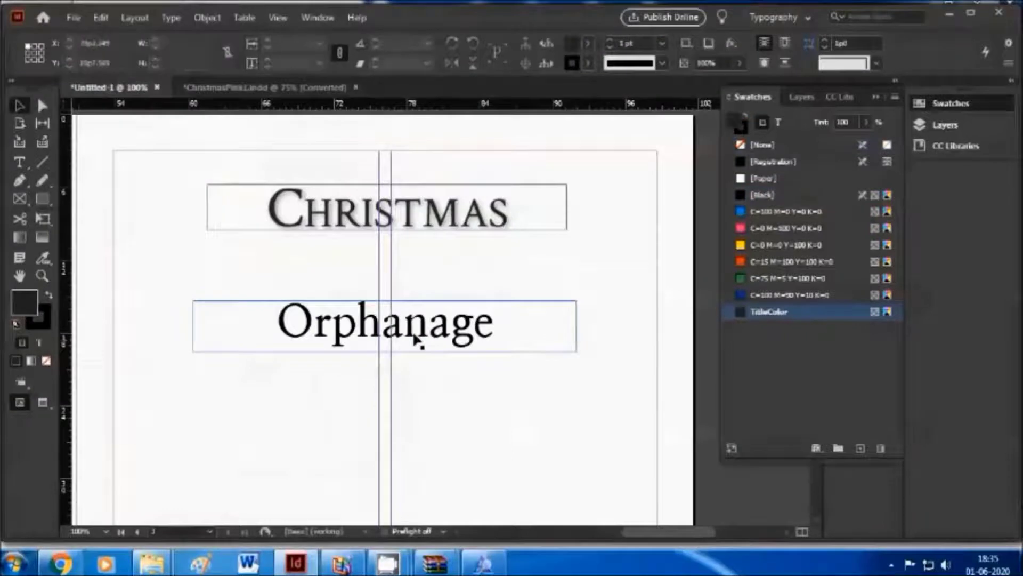
- Nudge the "Orphanage" frame up slightly and colour its text with the TitleColor swatch
left_click_drag(419, 341, 420, 331)
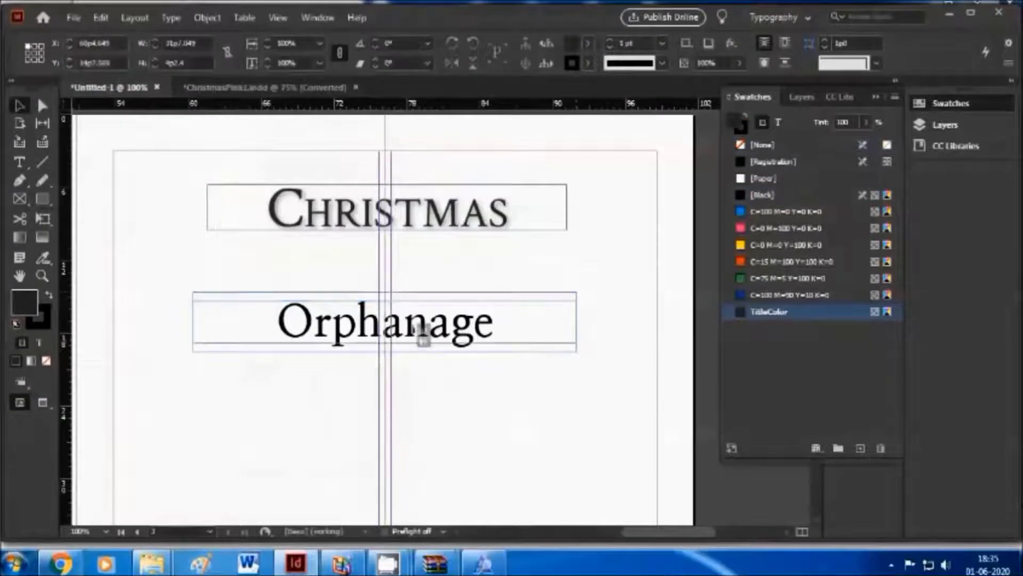
triple_click(389, 321)
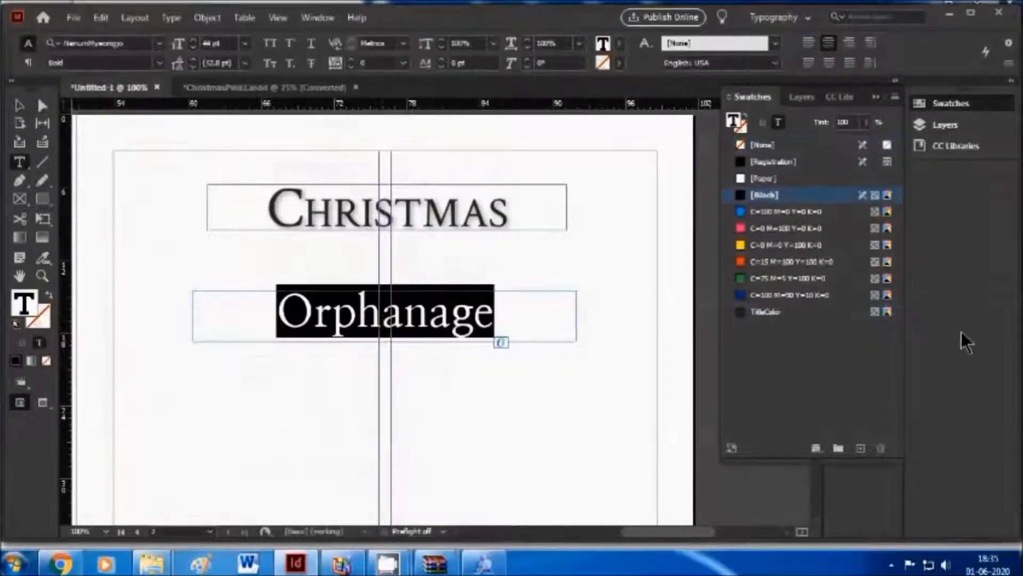
left_click(815, 311)
left_click(606, 422)
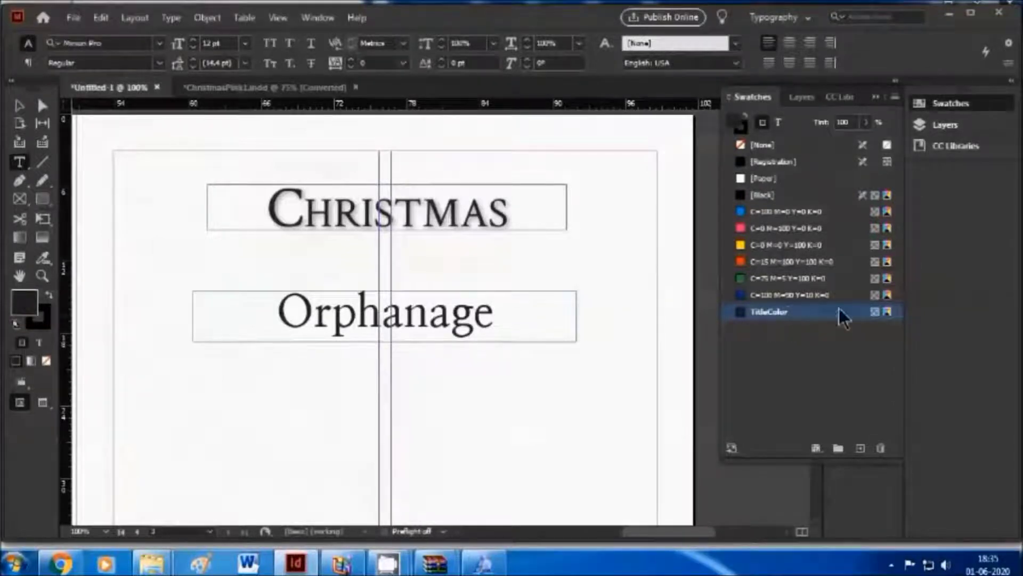
- Edit the TitleColor swatch to 92% black
right_click(792, 312)
left_click(470, 421)
double_click(400, 315)
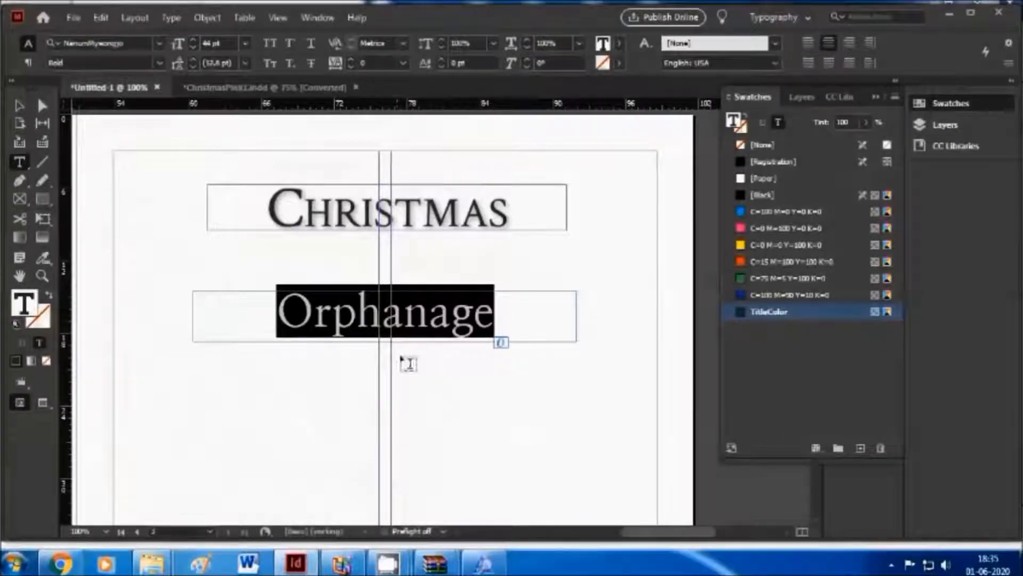
double_click(788, 314)
left_click_drag(487, 132, 696, 161)
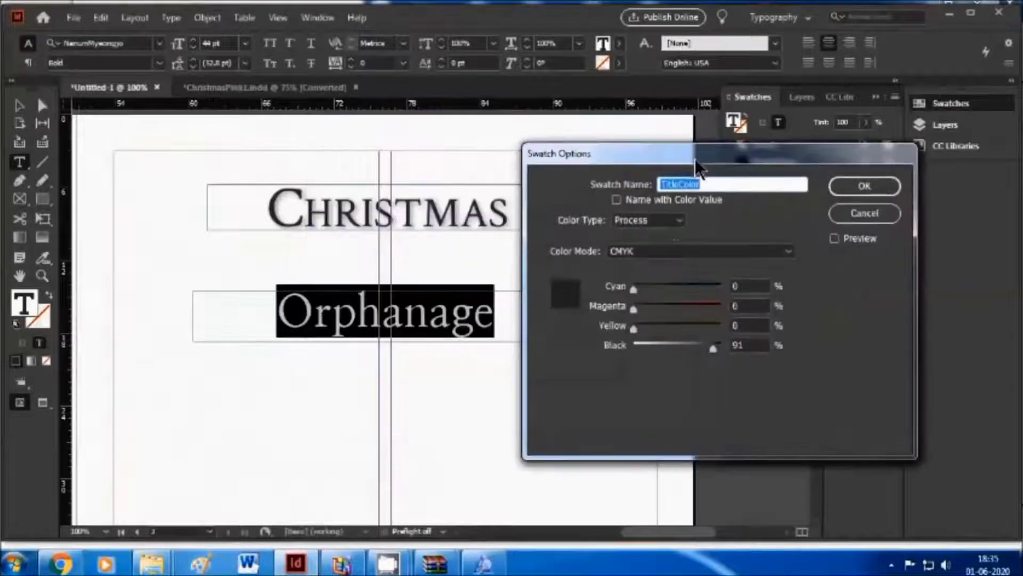
mouse_move(714, 351)
left_mouse_down()
mouse_move(726, 350)
mouse_move(716, 352)
left_mouse_up()
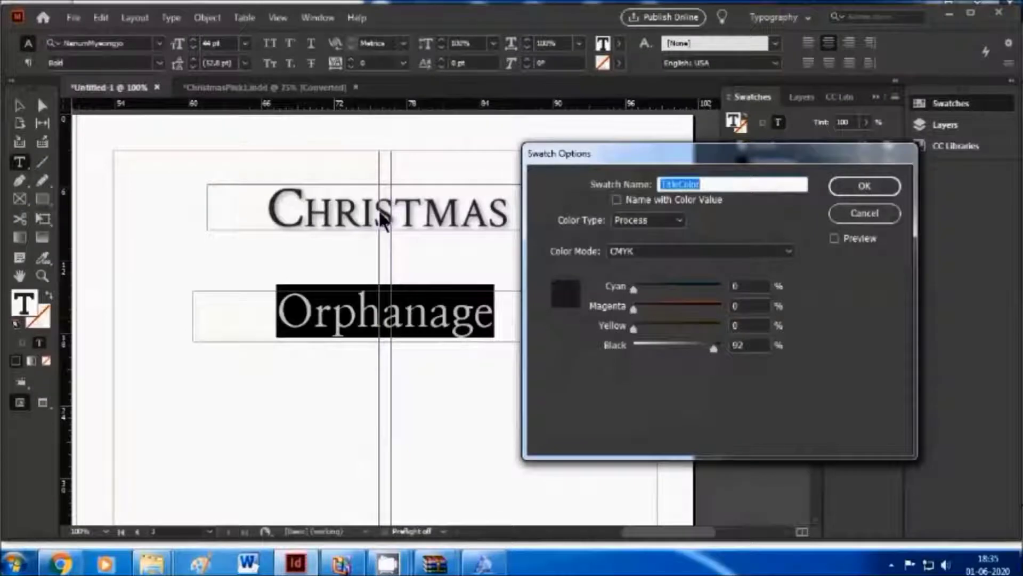
left_click(864, 186)
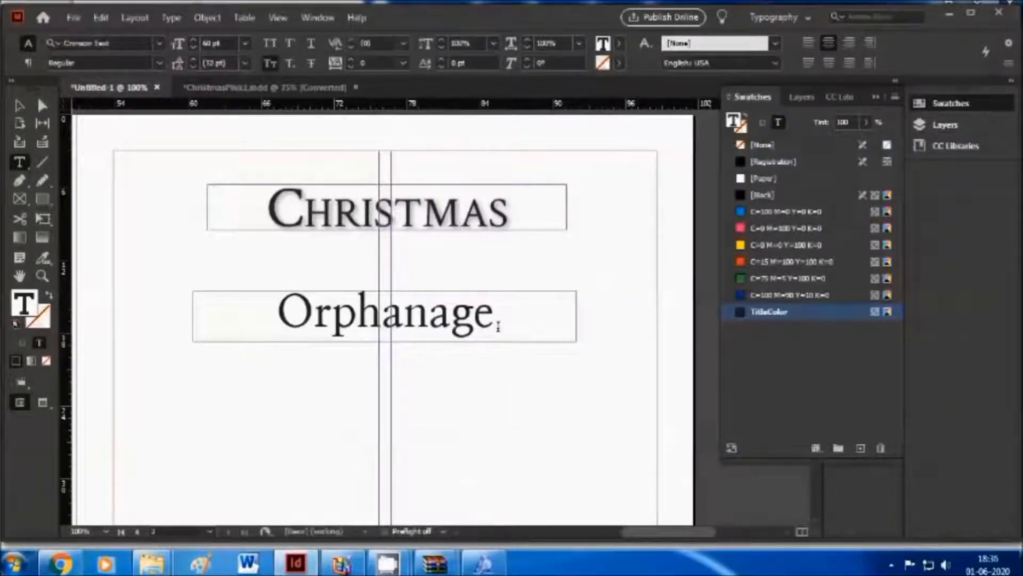
- Preview the spread without guides, return to normal view, and check the TitleColor swatch's CMYK values without changing them
left_click(493, 448)
key("w")
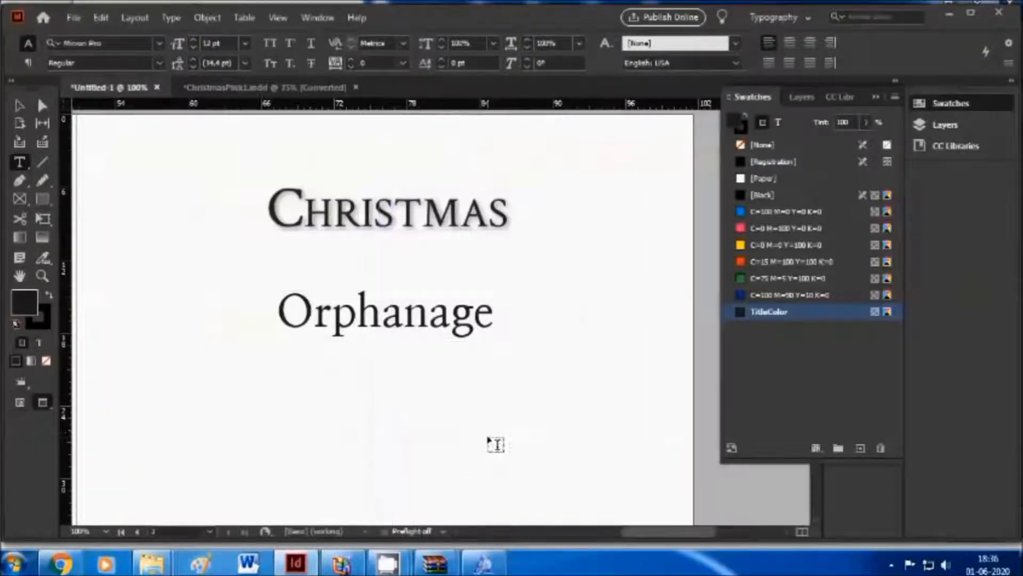
key("w")
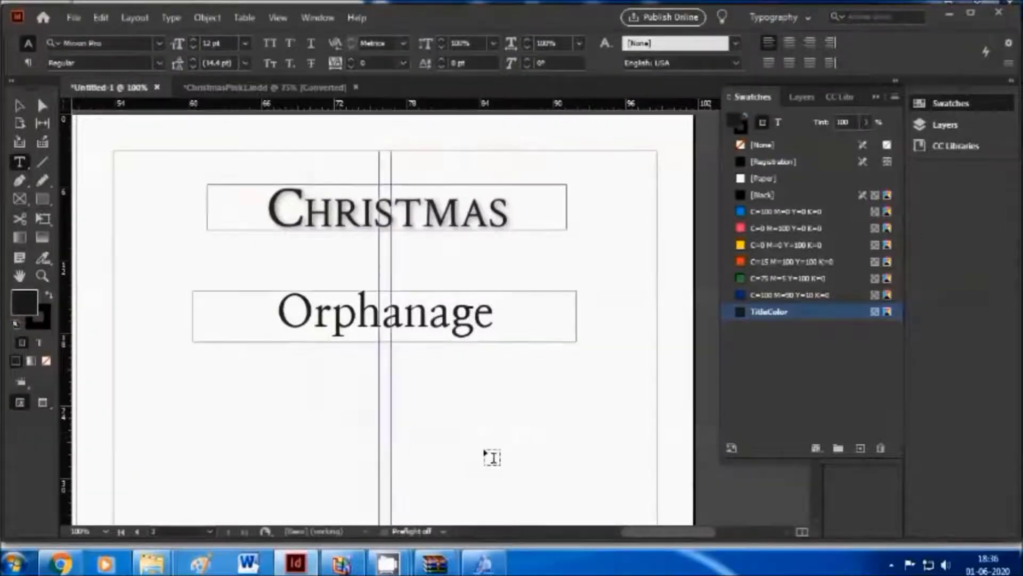
double_click(773, 313)
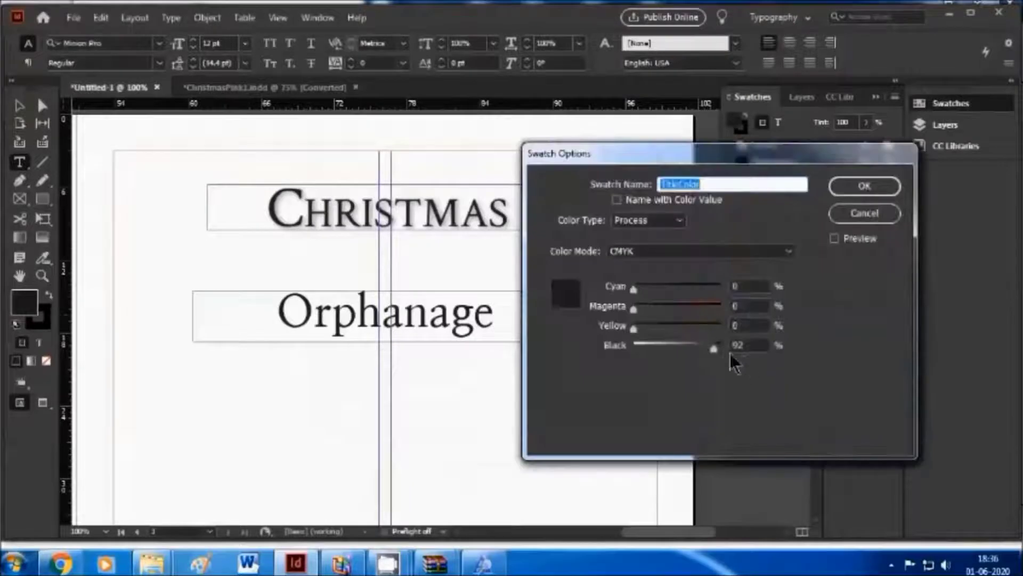
left_click(889, 214)
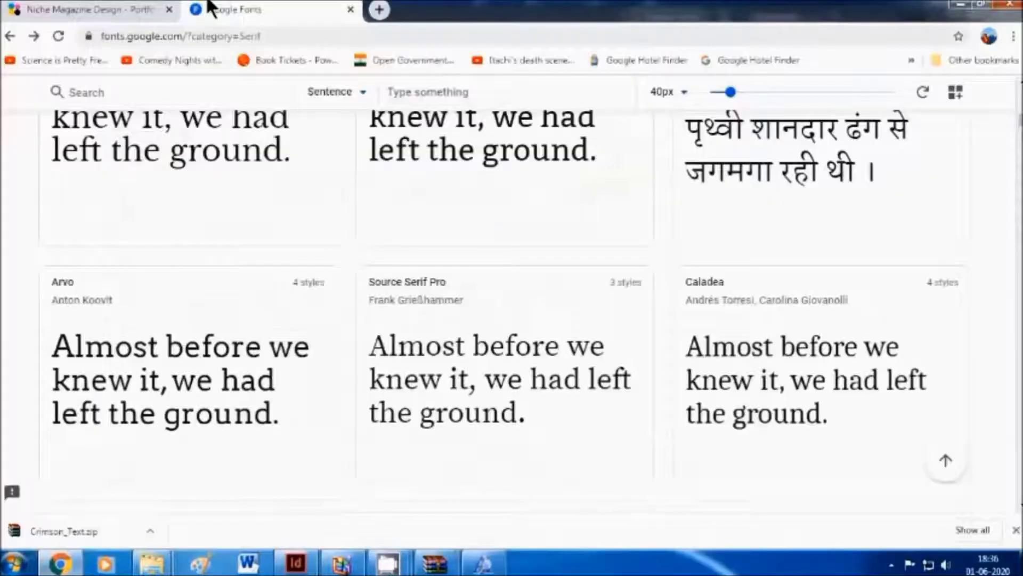
- Switch to the browser and examine the title lines of the Purple Heart Magazine reference spread
left_click(61, 8)
scroll(618, 288, "up", 1)
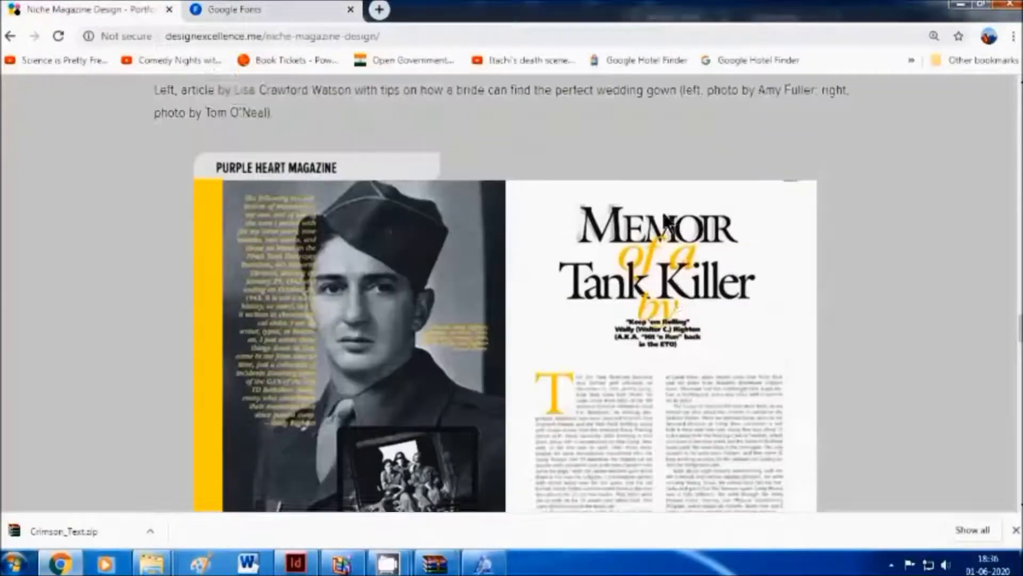
scroll(640, 256, "down", 1)
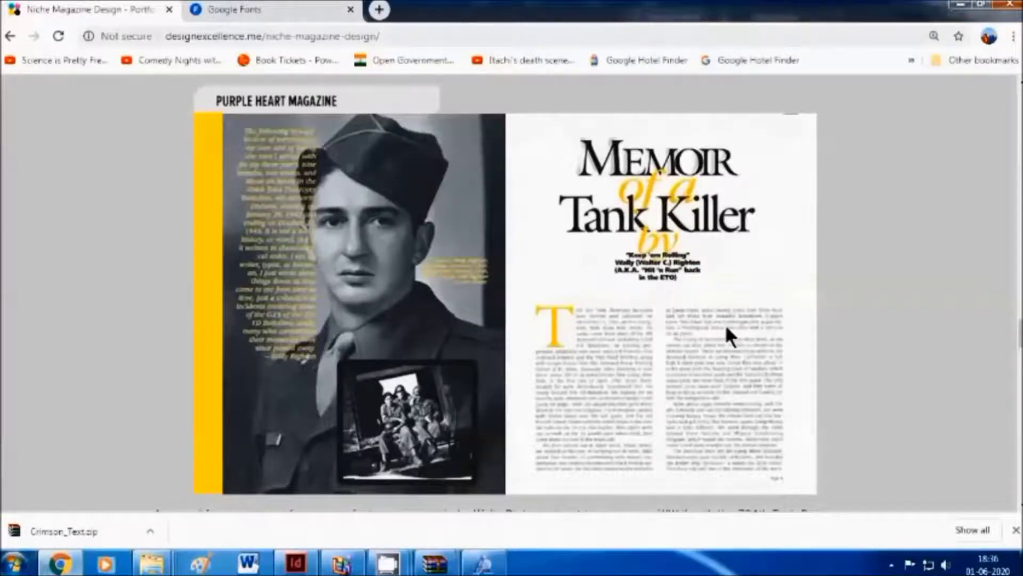
- Return to InDesign, draw a small frame between "Christmas" and "Orphanage", and enter the text "at an" in it
left_click(296, 563)
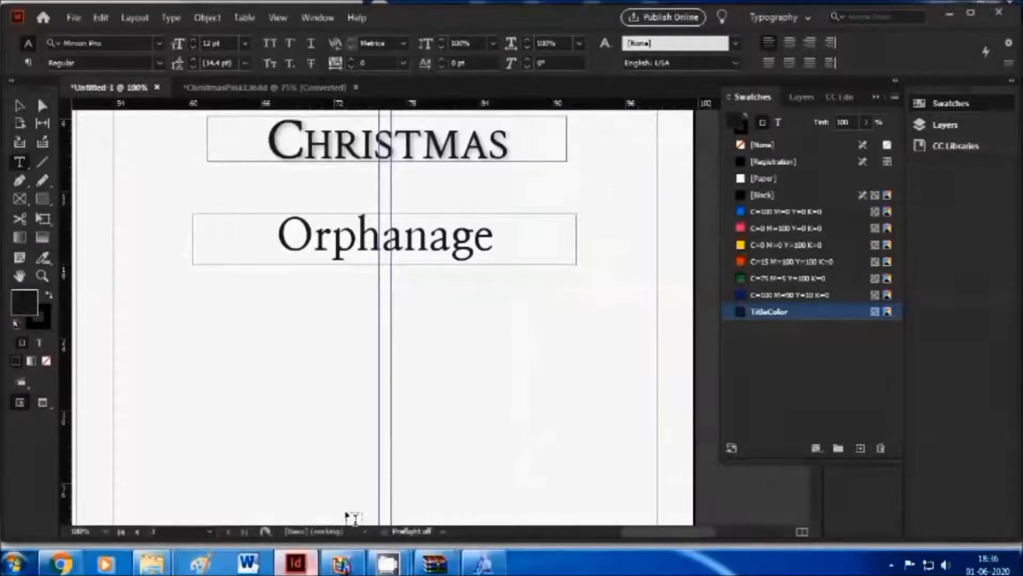
scroll(451, 322, "up", 3)
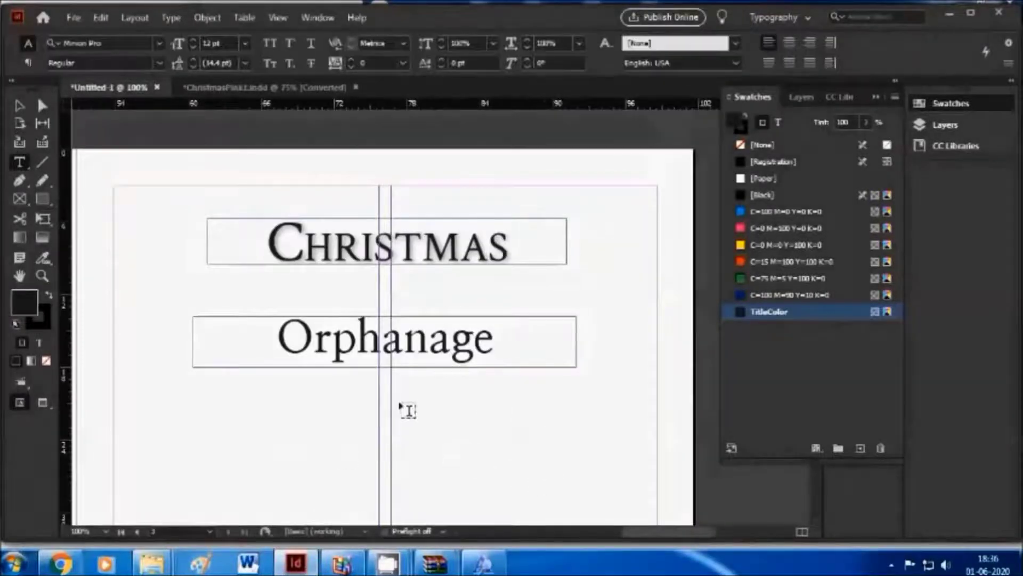
scroll(404, 411, "up", 2)
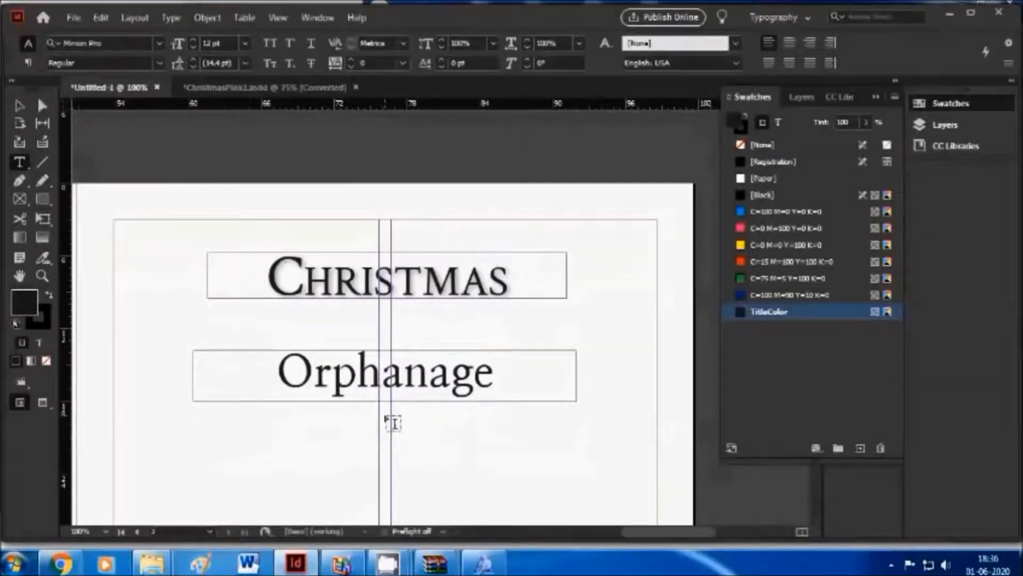
key("f")
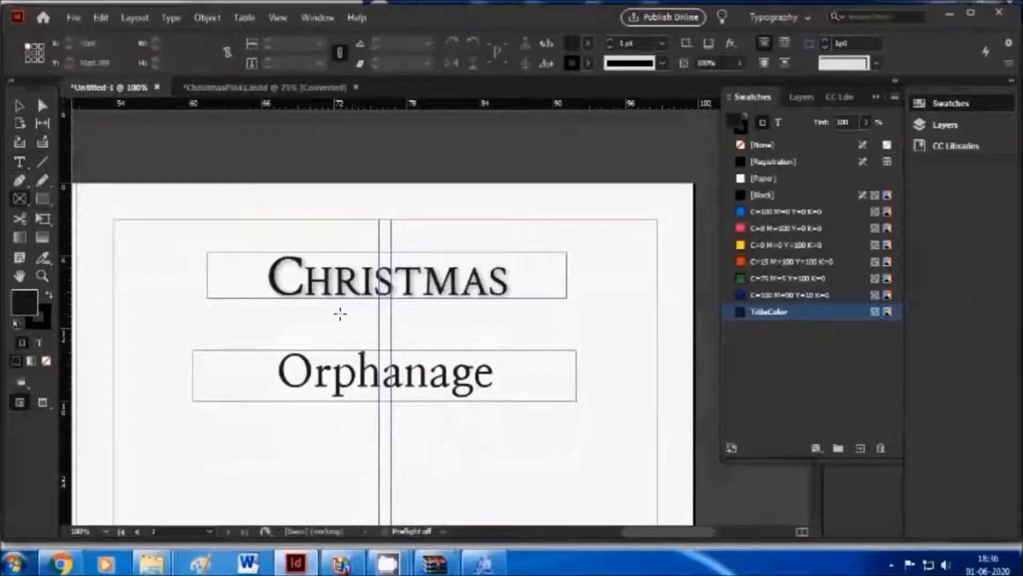
left_click_drag(340, 312, 430, 350)
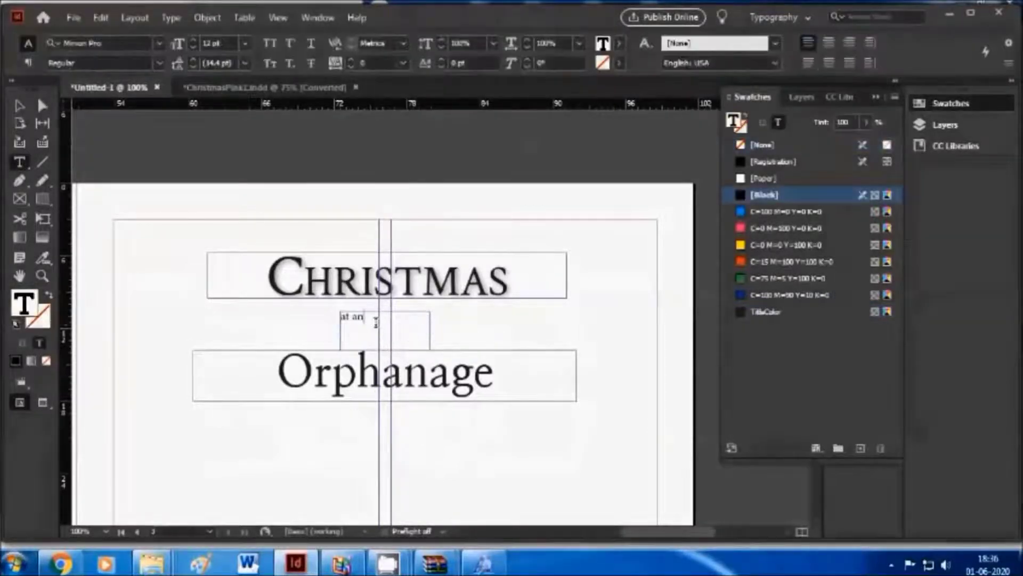
- Filter the available fonts to the Script classification and set the text "at an" in Edwardian Script ITC
left_click_drag(375, 320, 340, 317)
left_click(159, 43)
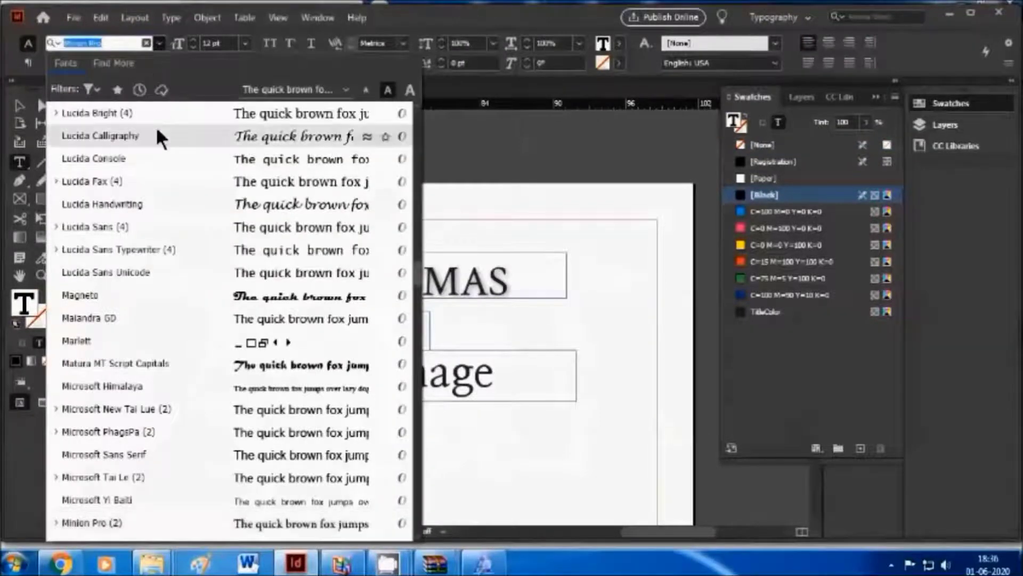
scroll(171, 178, "down", 1)
scroll(138, 144, "up", 2)
scroll(166, 171, "up", 16)
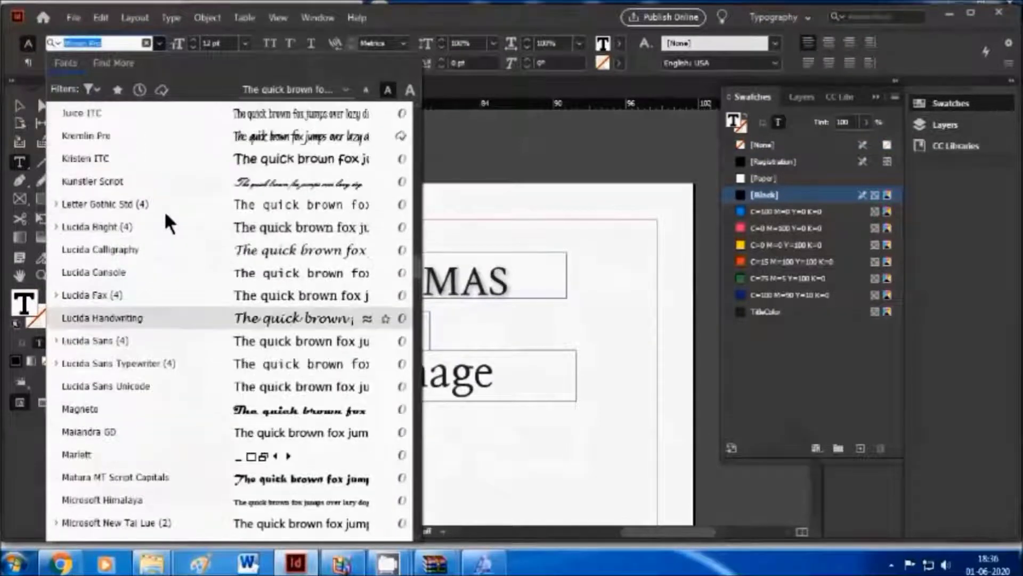
scroll(138, 181, "up", 20)
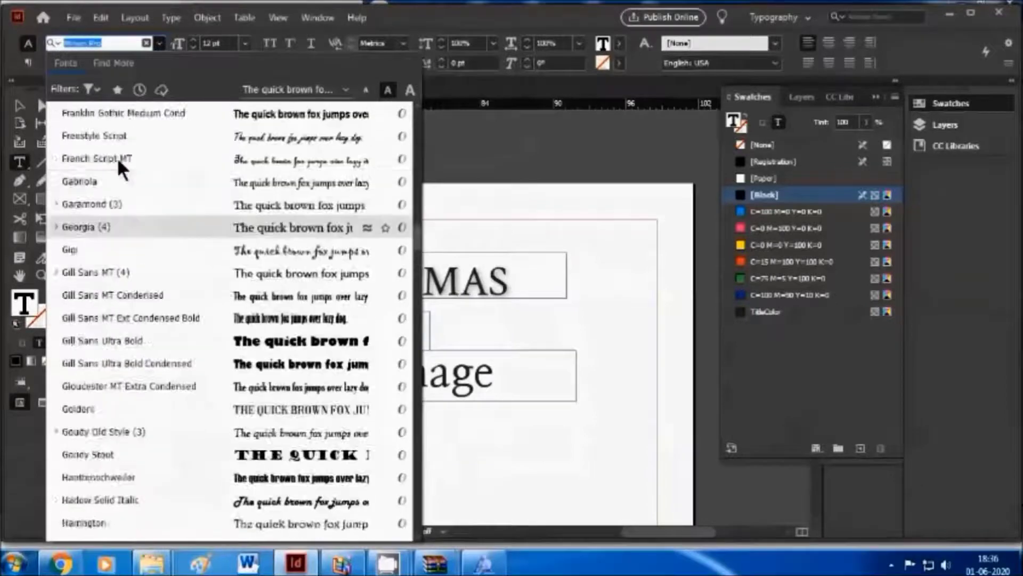
scroll(157, 194, "up", 20)
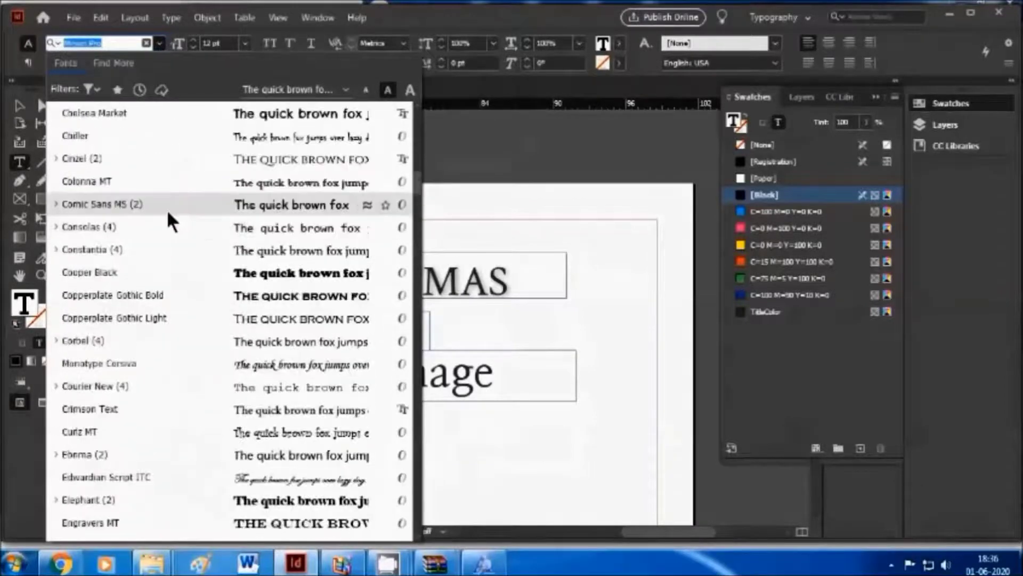
scroll(143, 145, "up", 10)
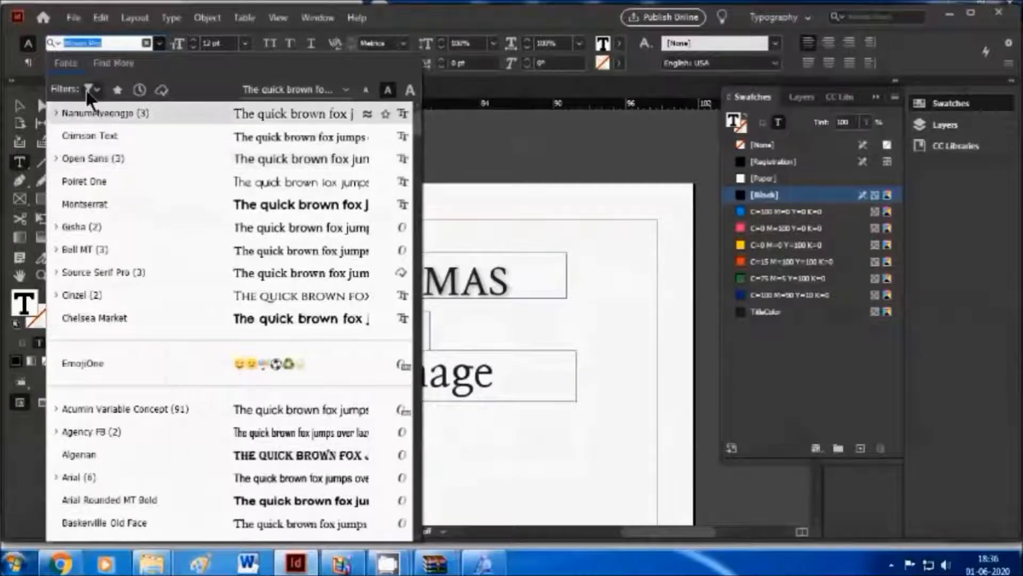
left_click(90, 92)
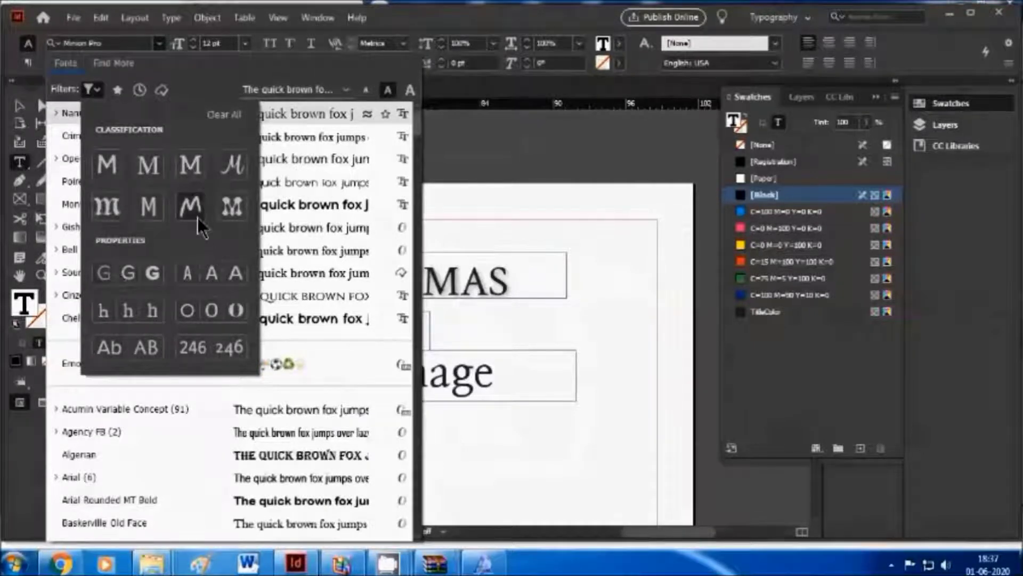
left_click(229, 176)
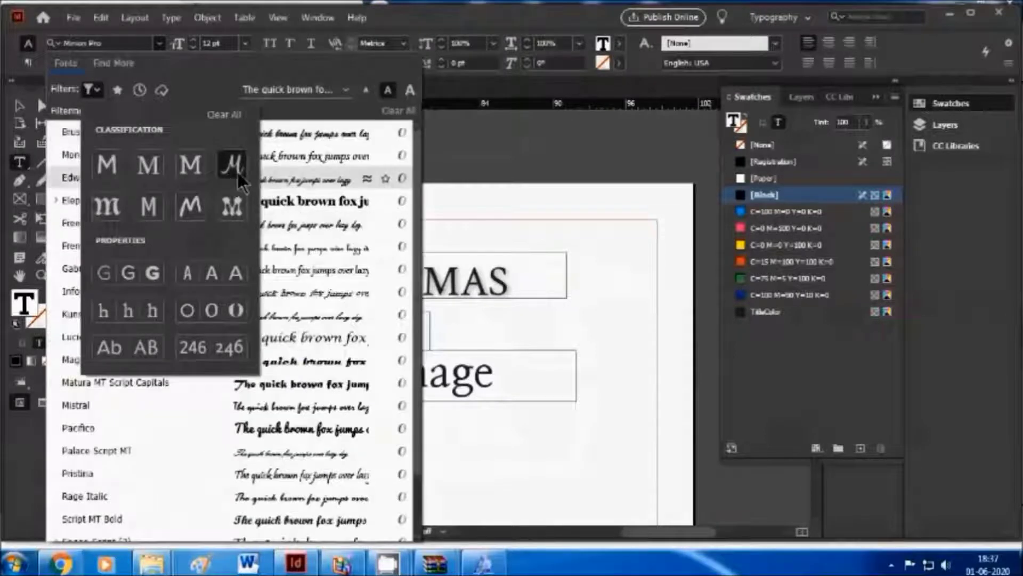
left_click(352, 186)
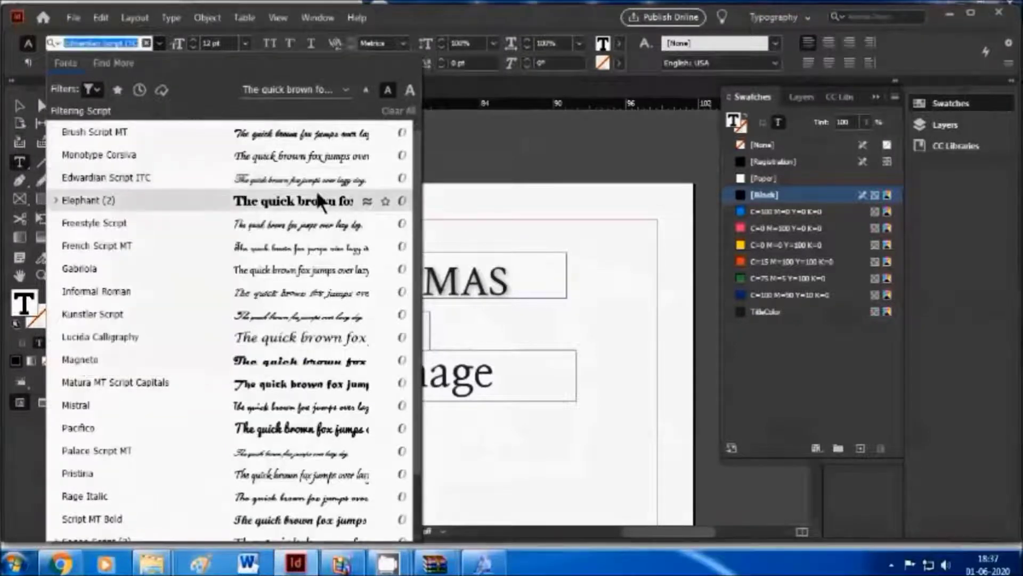
left_click(254, 186)
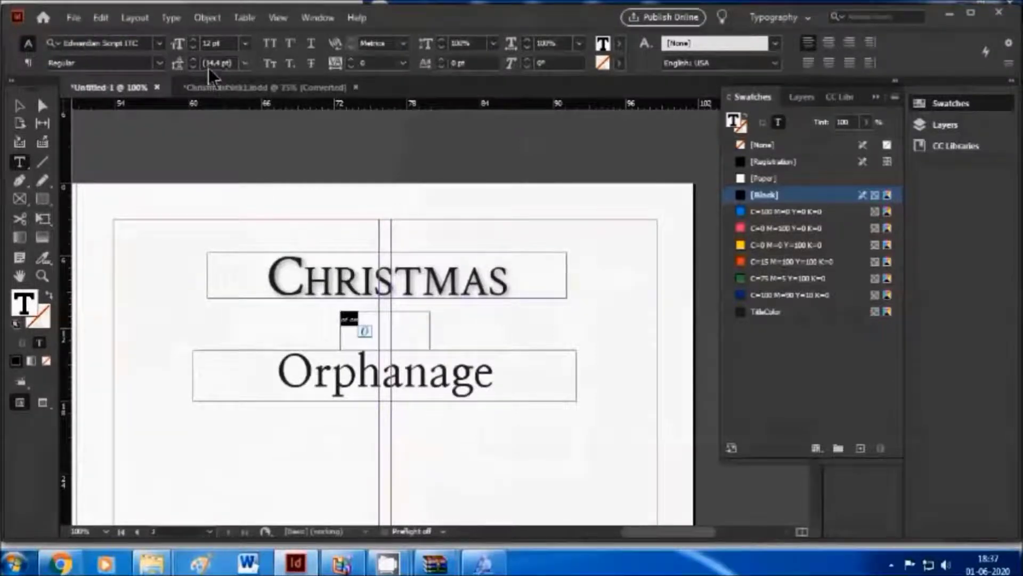
- Increase the font size of "at an" to 48 pt
left_click(244, 43)
left_click(249, 248)
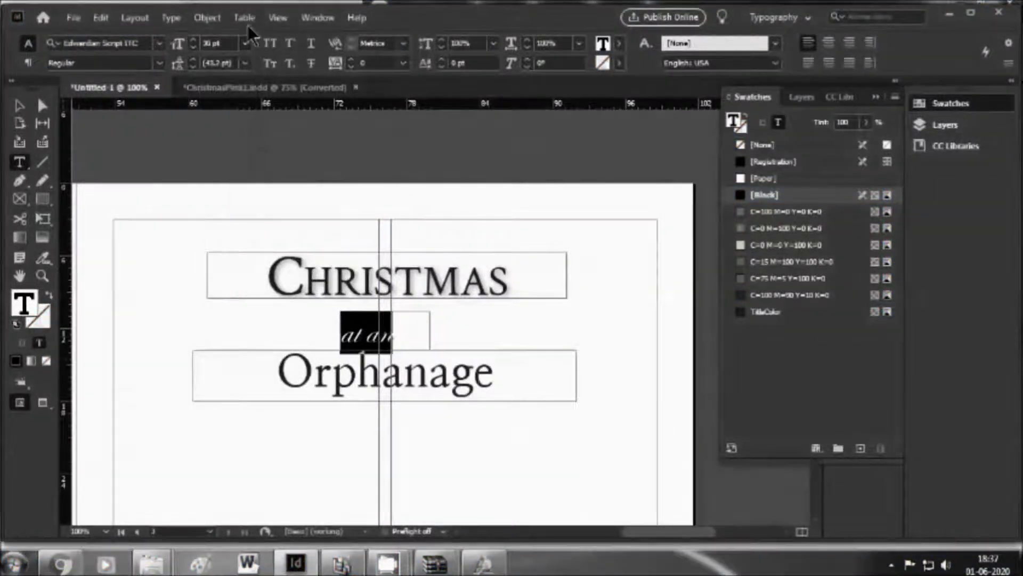
left_click(244, 44)
left_click(228, 251)
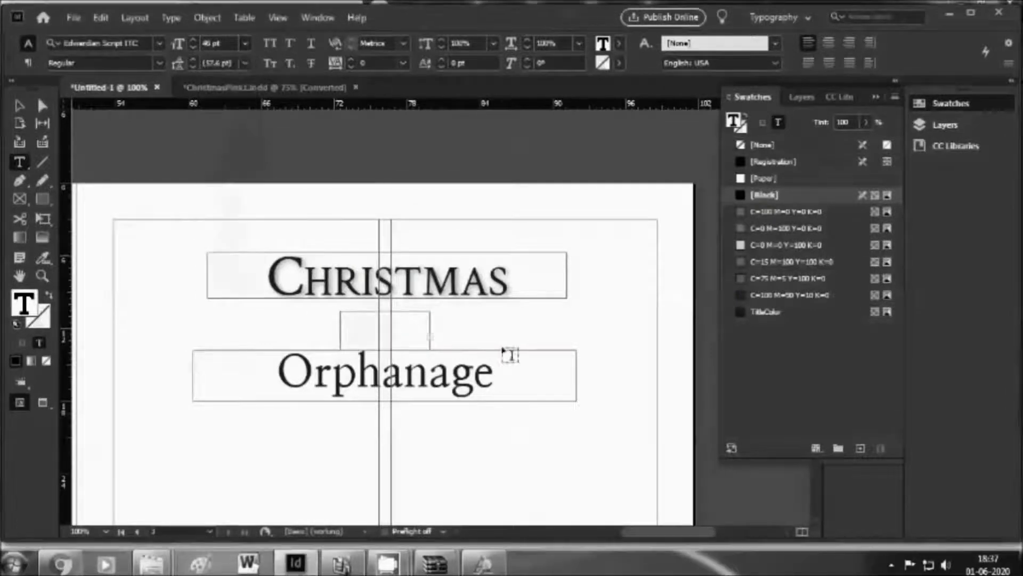
- Enlarge the "at an" frame to fit its text and position it between "Christmas" and "Orphanage"
left_click(509, 346)
key("v")
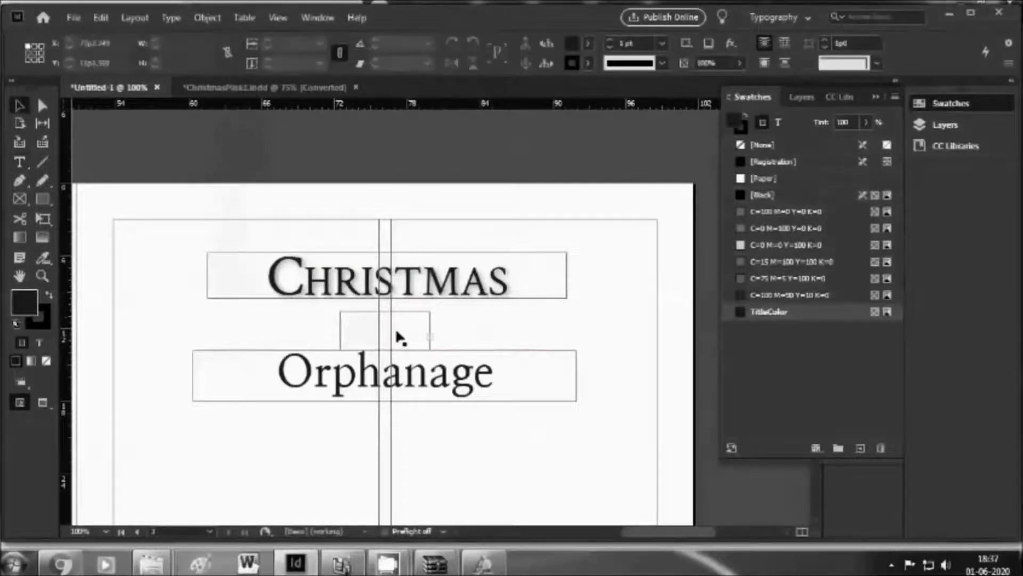
left_click(404, 341)
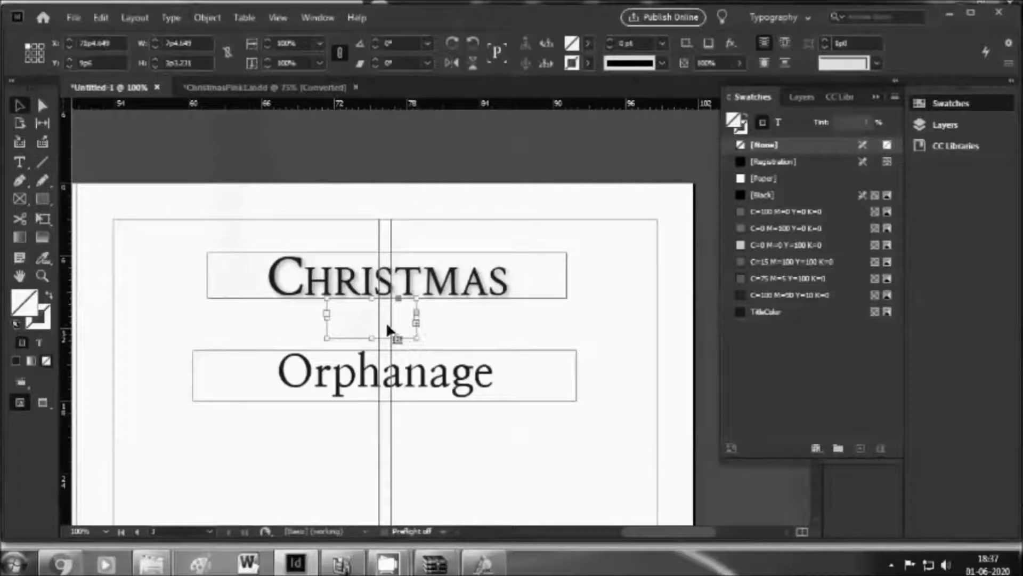
left_click_drag(415, 337, 445, 354)
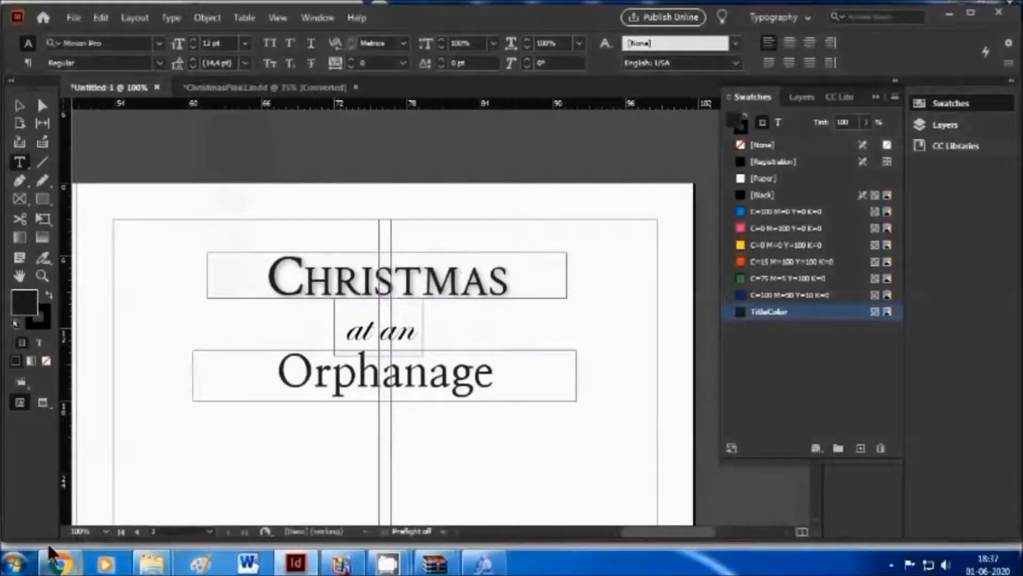
- Switch to the browser and search Google for "pastel colors" alongside the open reference page
left_click(58, 564)
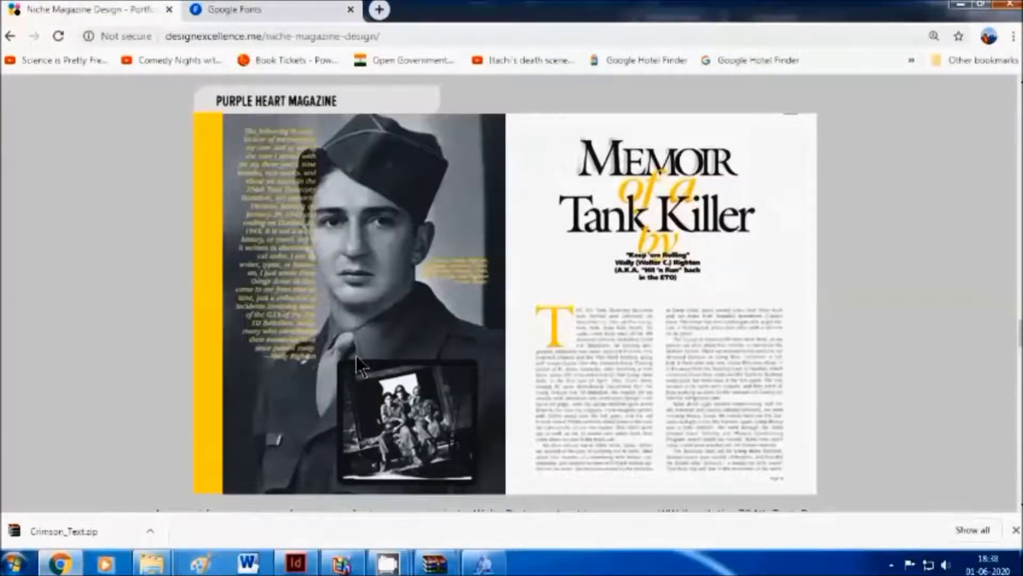
left_click(379, 9)
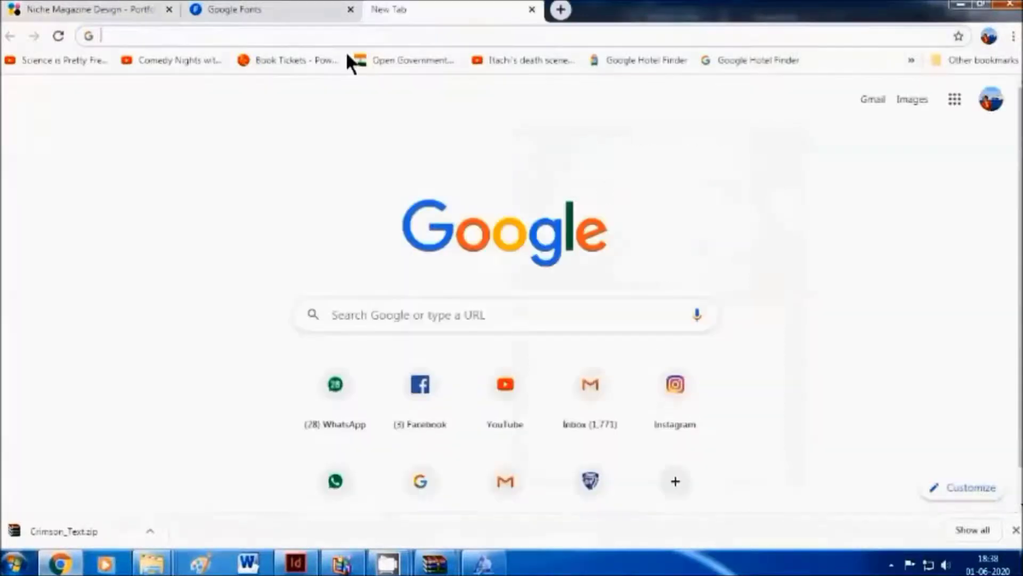
left_click(318, 37)
type("pastel")
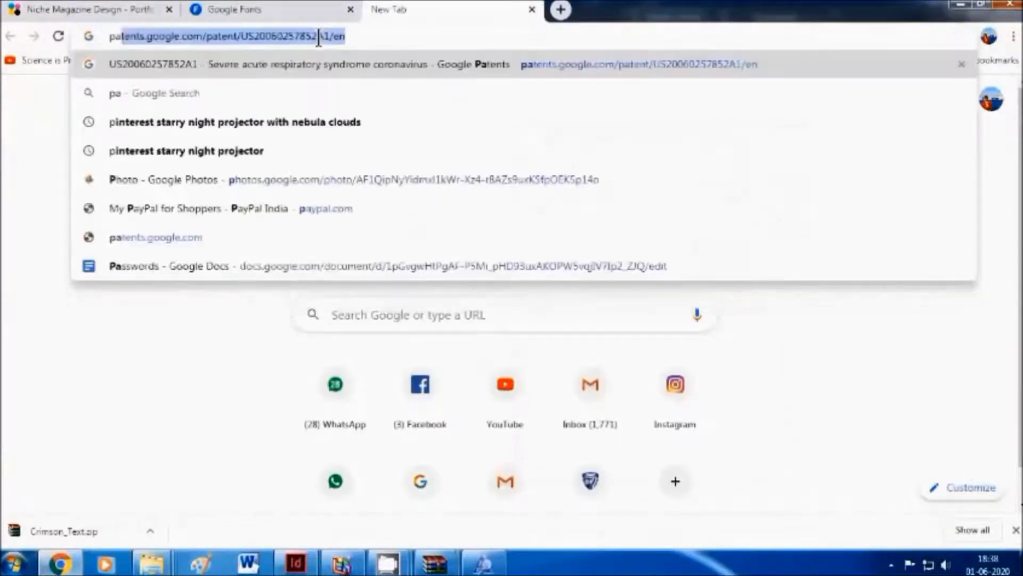
key("Down")
key("Return")
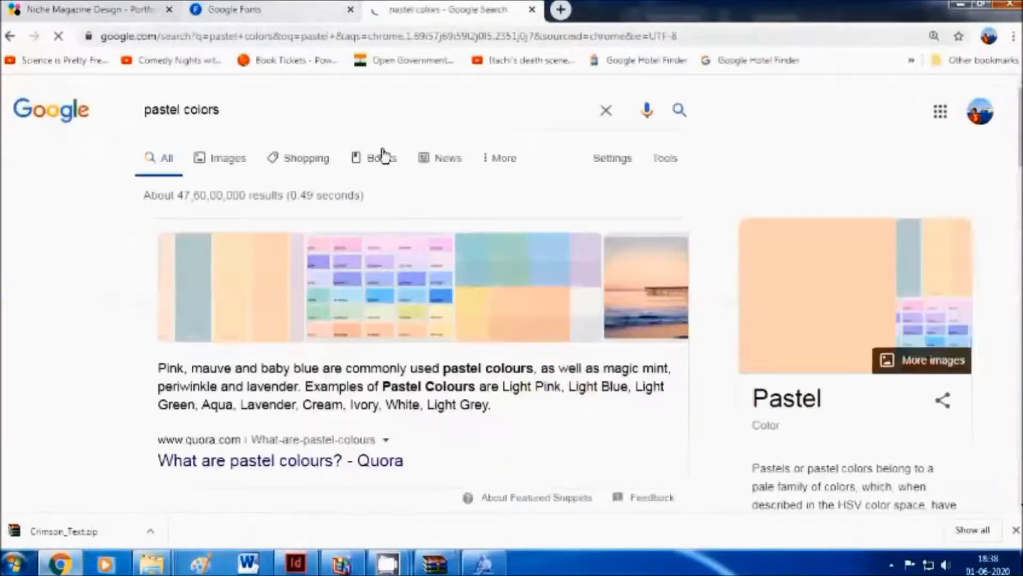
- Open the related Pink shade from the pastel colors results and examine its colour values and swatches
scroll(416, 384, "down", 2)
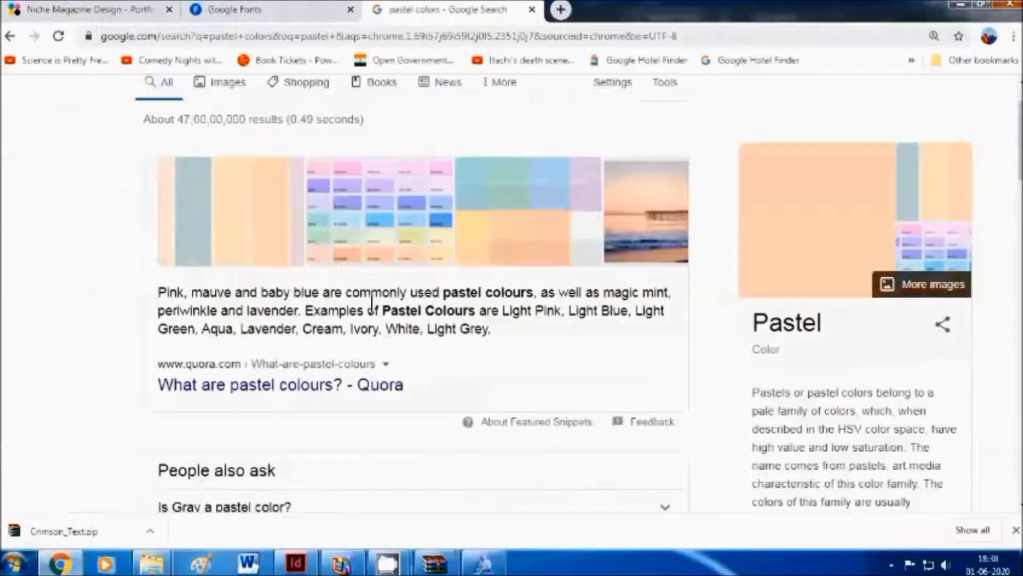
left_click_drag(235, 310, 393, 316)
left_click(402, 324)
scroll(407, 338, "down", 6)
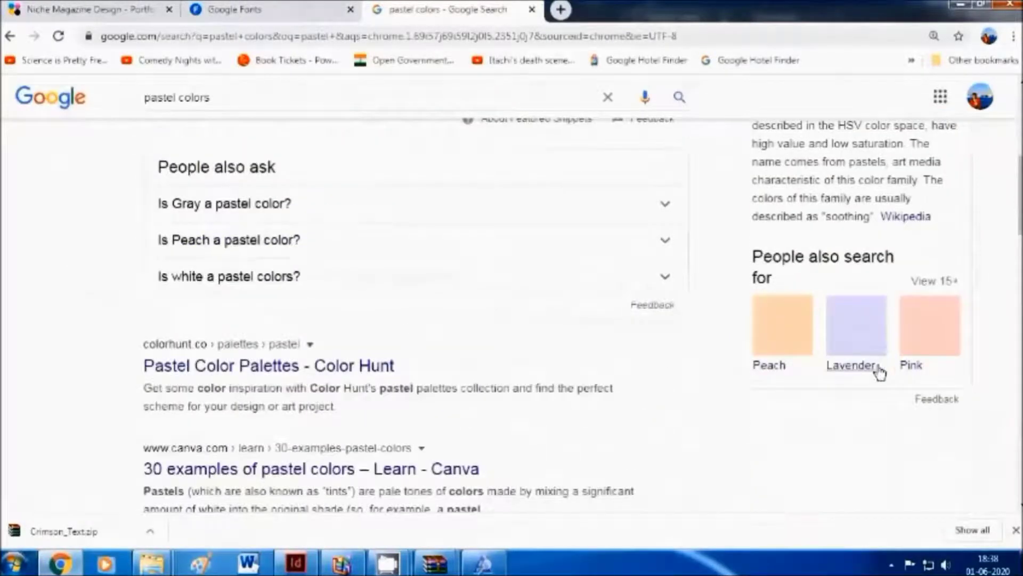
left_click(907, 368)
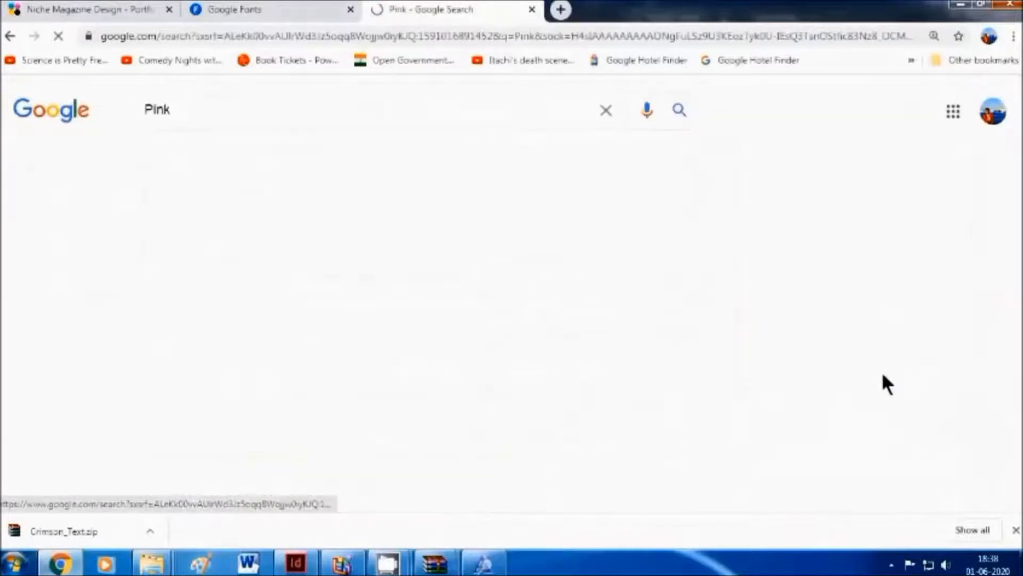
scroll(607, 421, "down", 6)
scroll(808, 363, "down", 1)
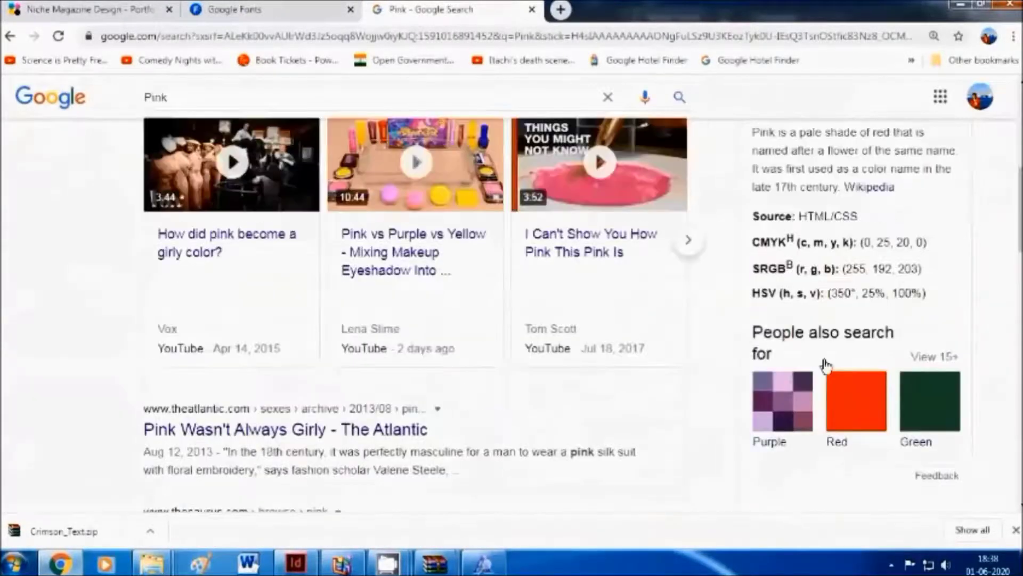
scroll(821, 365, "up", 2)
scroll(865, 398, "down", 7)
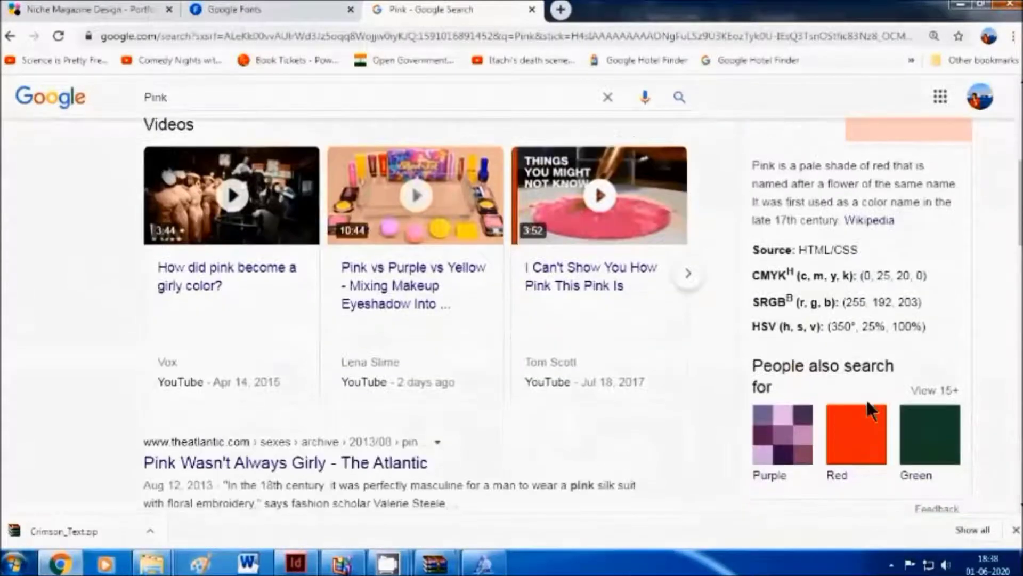
scroll(664, 389, "up", 11)
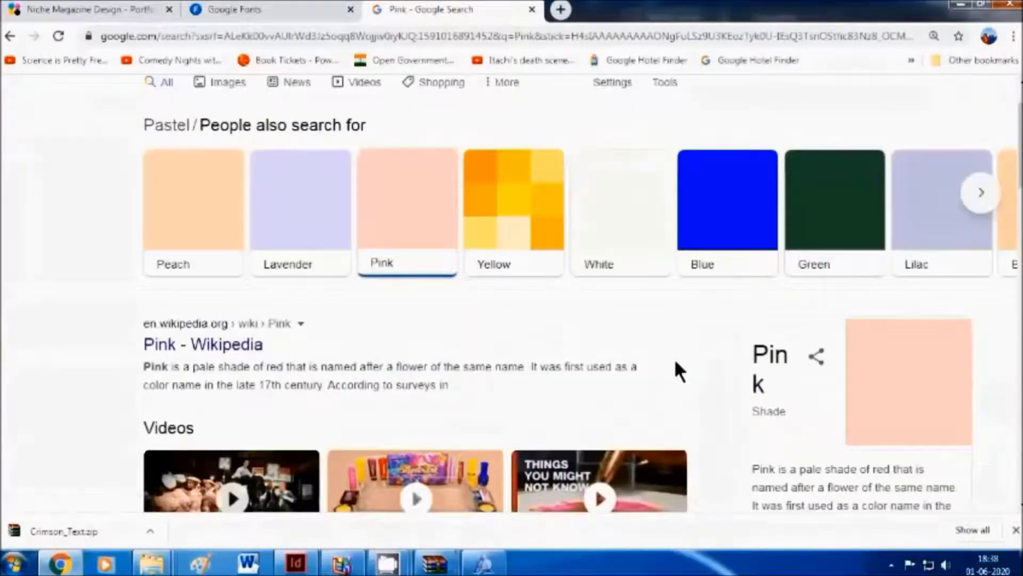
scroll(673, 368, "up", 1)
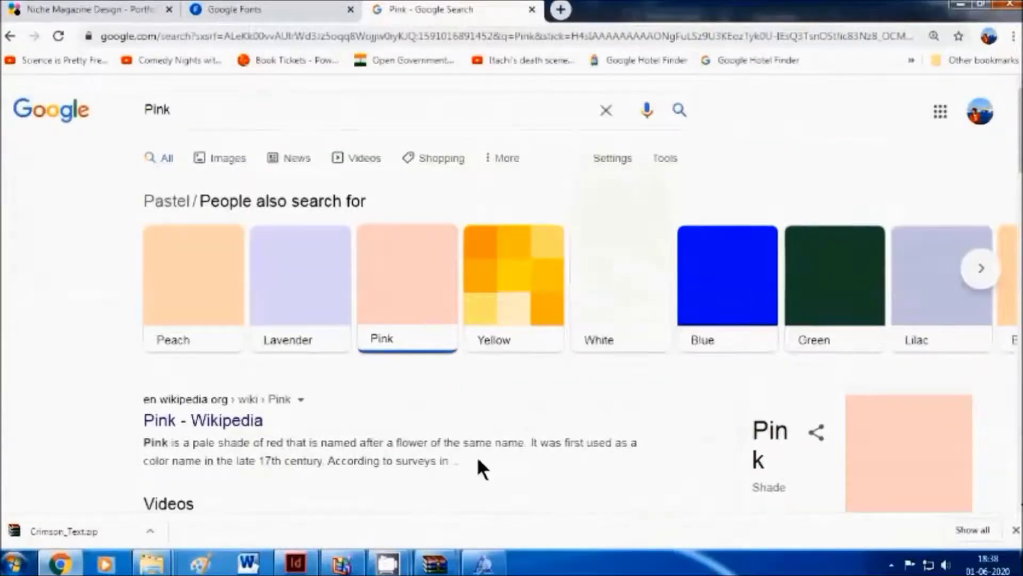
left_click(313, 567)
left_click(313, 567)
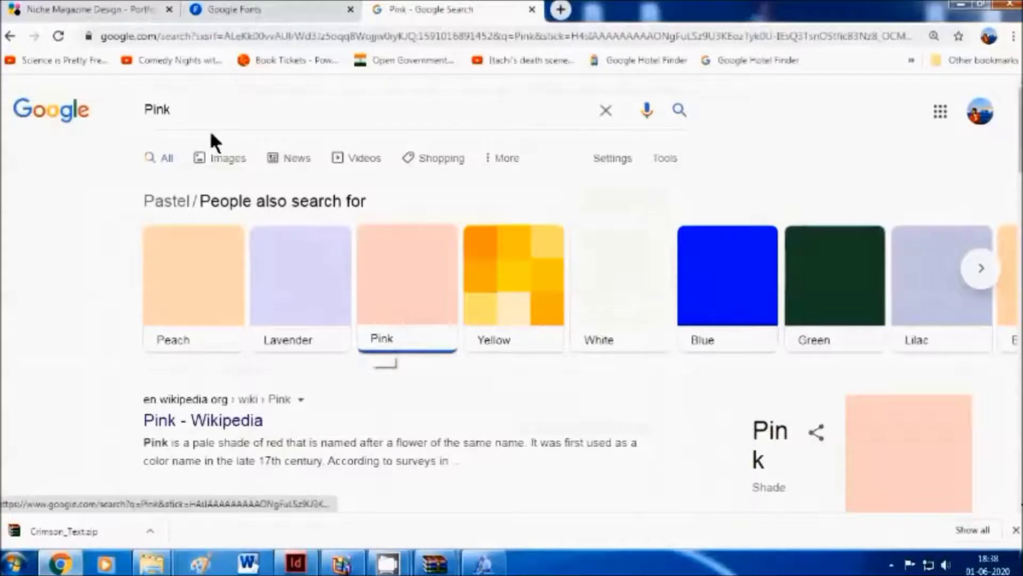
left_click(220, 116)
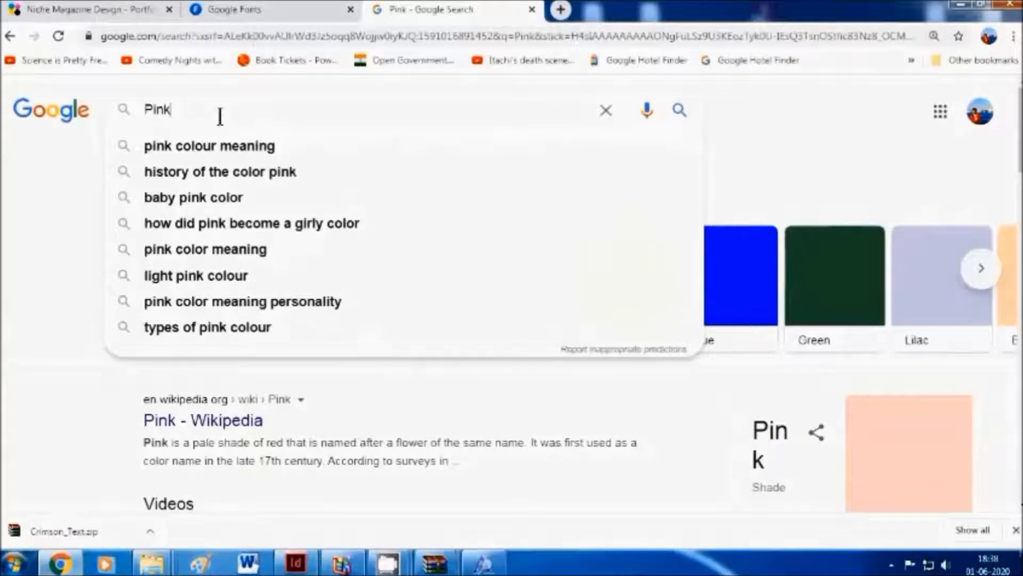
left_click(554, 373)
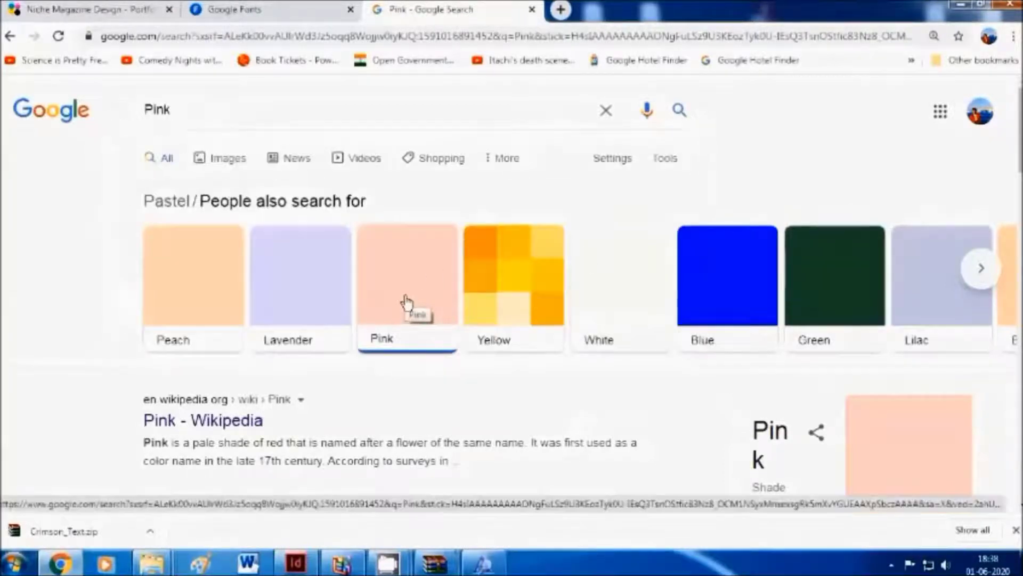
- Change the Google search to "Pink pastel hex" and run it
left_click(304, 109)
left_click(218, 104)
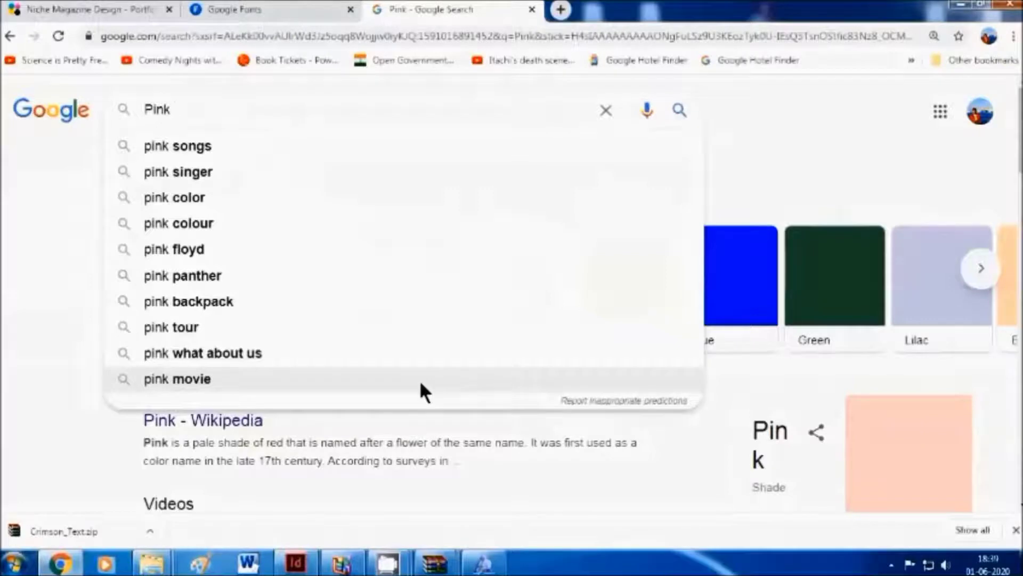
key("BackSpace")
key("BackSpace")
key("BackSpace")
type("n")
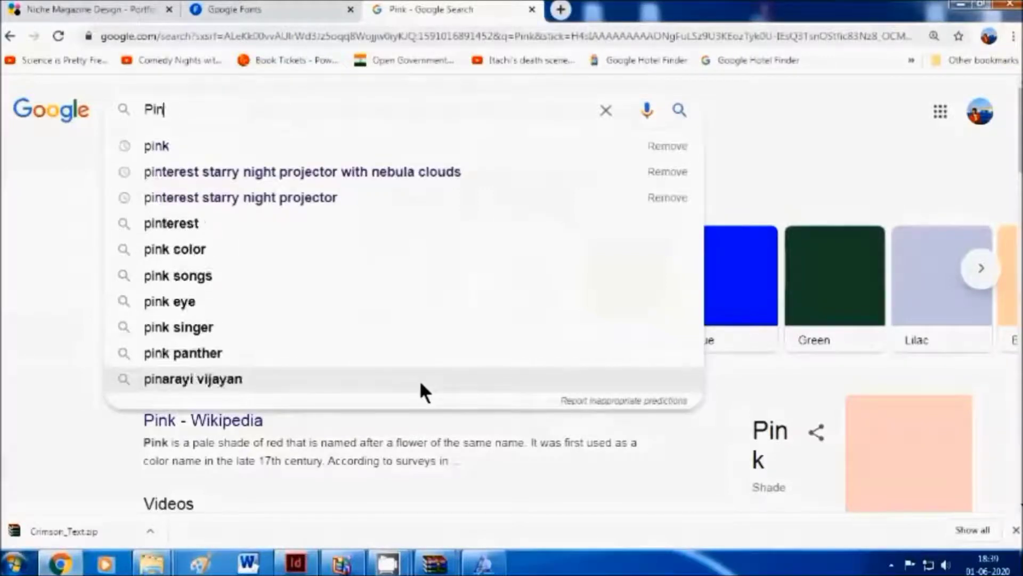
key("BackSpace")
type("k ")
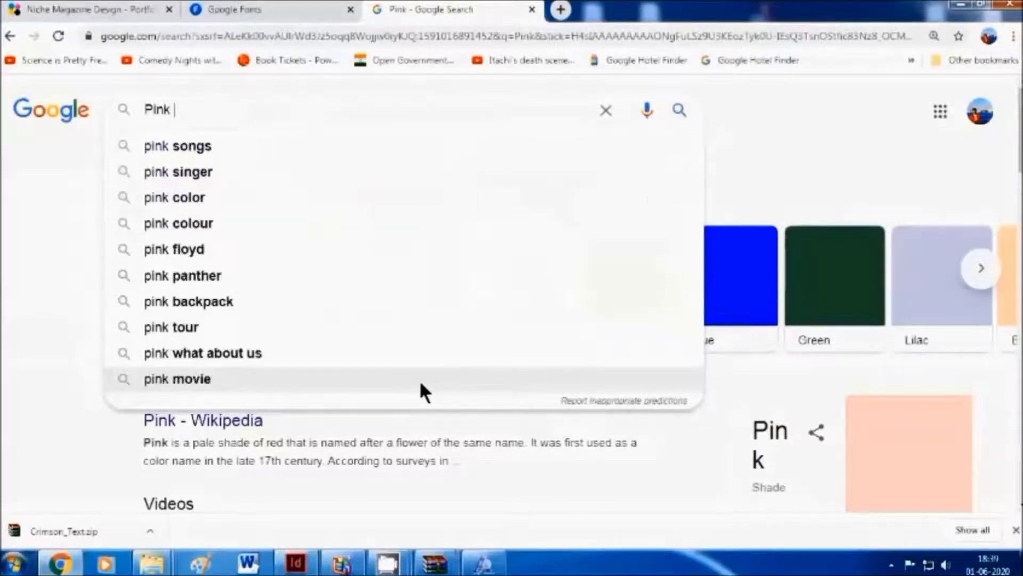
type("pastel hex")
key("Return")
- Open the ColorHexa Pastel pink page from the search results and copy its hex code ffd1dc
scroll(571, 303, "down", 1)
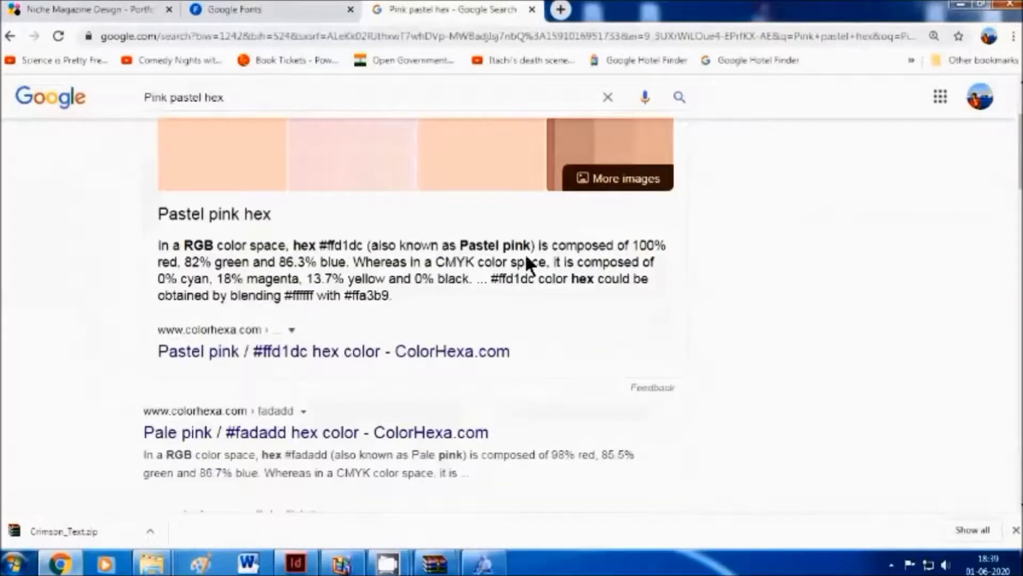
left_click(354, 355)
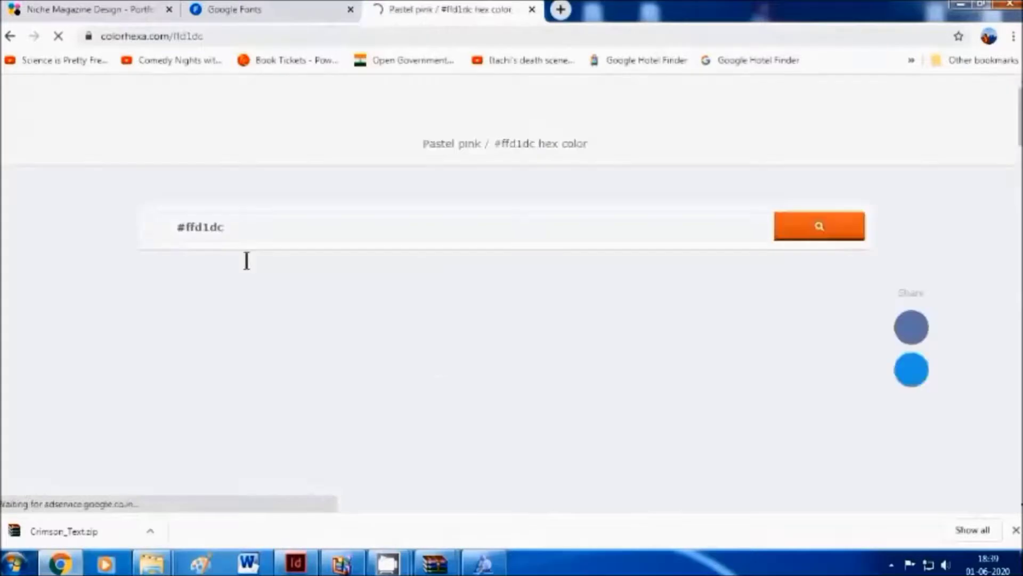
scroll(655, 238, "down", 8)
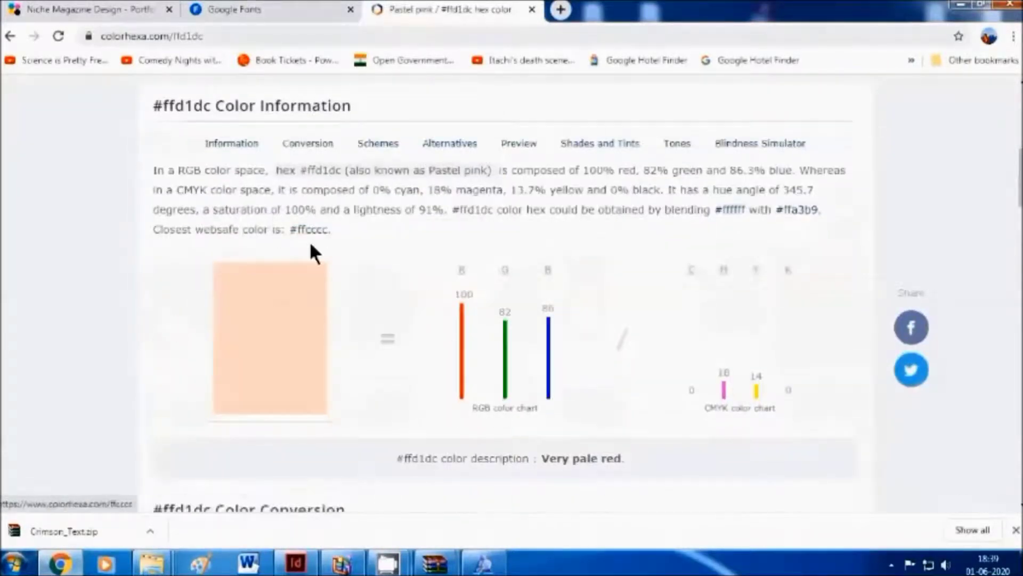
left_click_drag(213, 258, 165, 266)
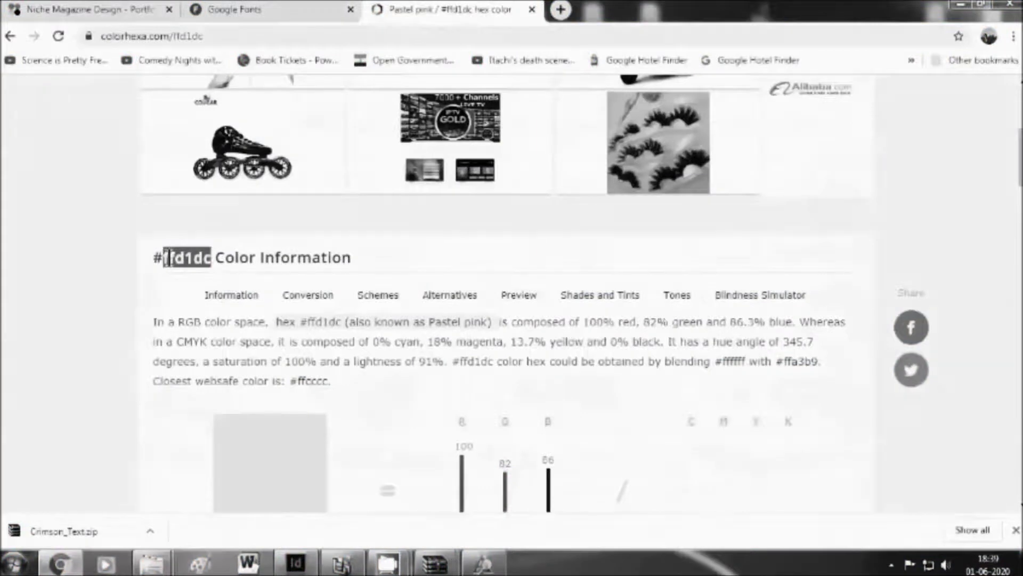
right_click(184, 256)
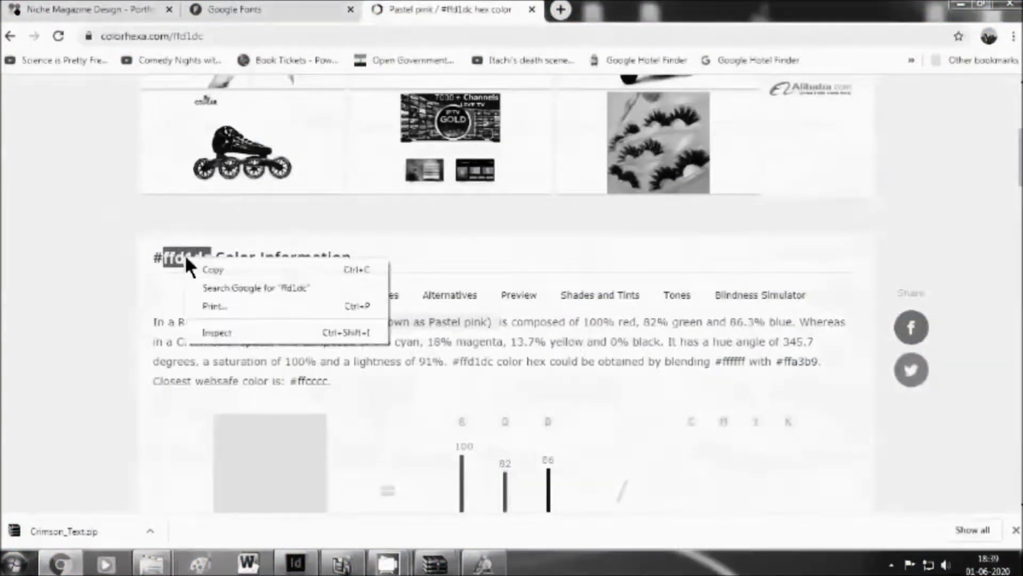
left_click(221, 270)
scroll(202, 420, "down", 5)
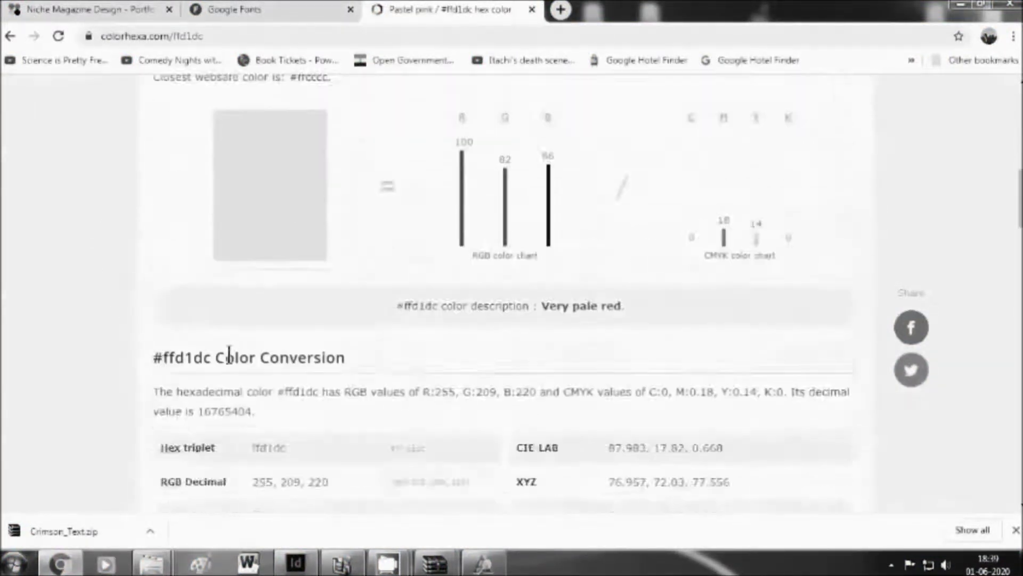
scroll(230, 356, "down", 4)
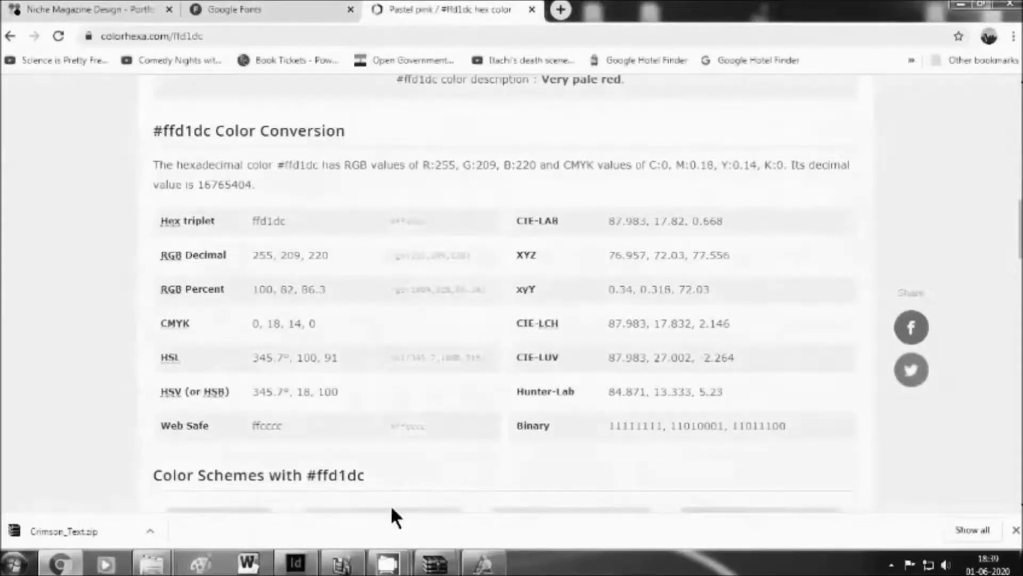
- Switch to InDesign, duplicate the TitleColor swatch and change the copy's colour mode to RGB
left_click(296, 562)
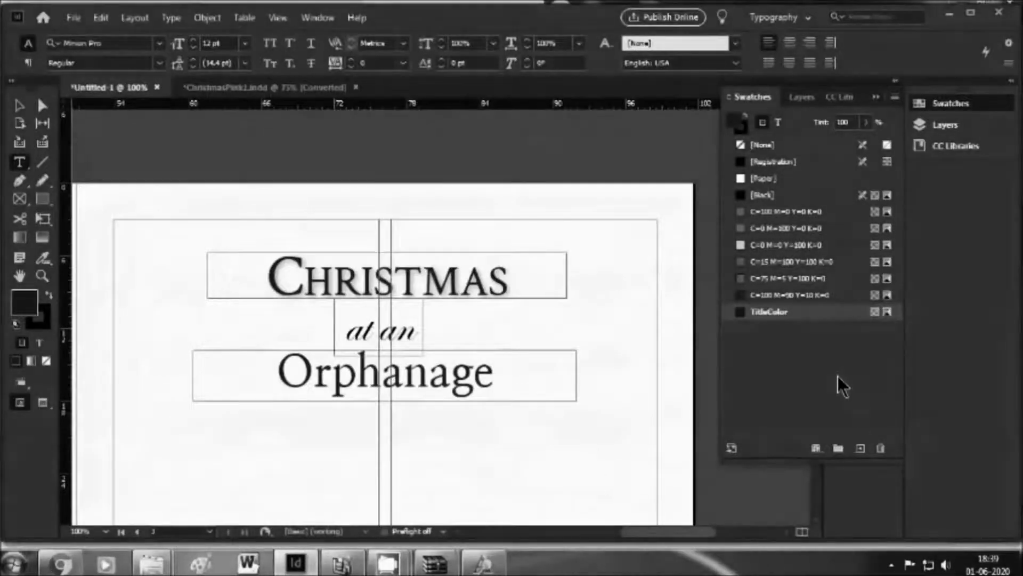
left_click(860, 448)
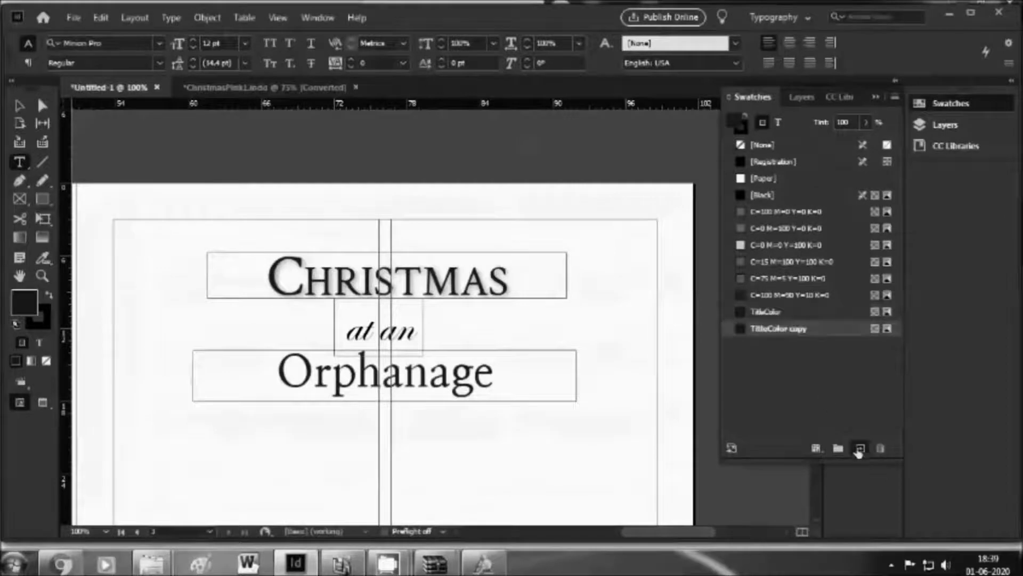
double_click(801, 328)
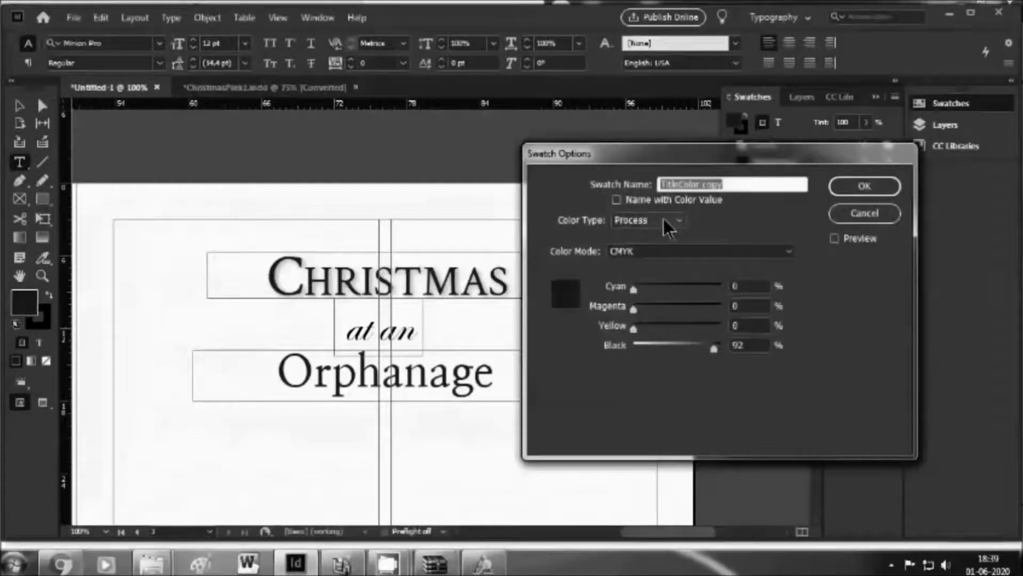
left_click(660, 253)
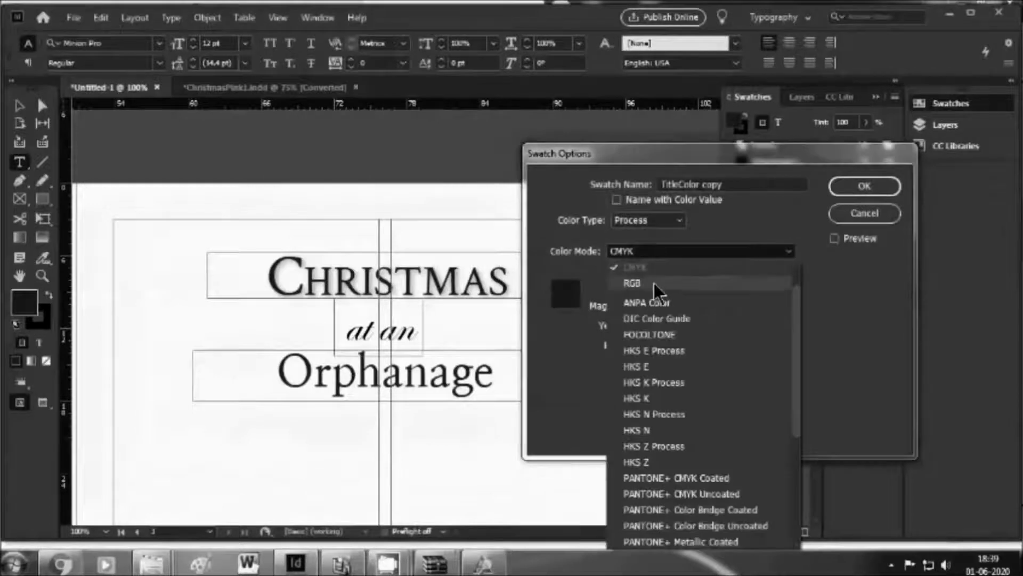
left_click(654, 283)
- Set the duplicated swatch's hex value to ffd1dc and accept the swatch options
left_click(652, 418)
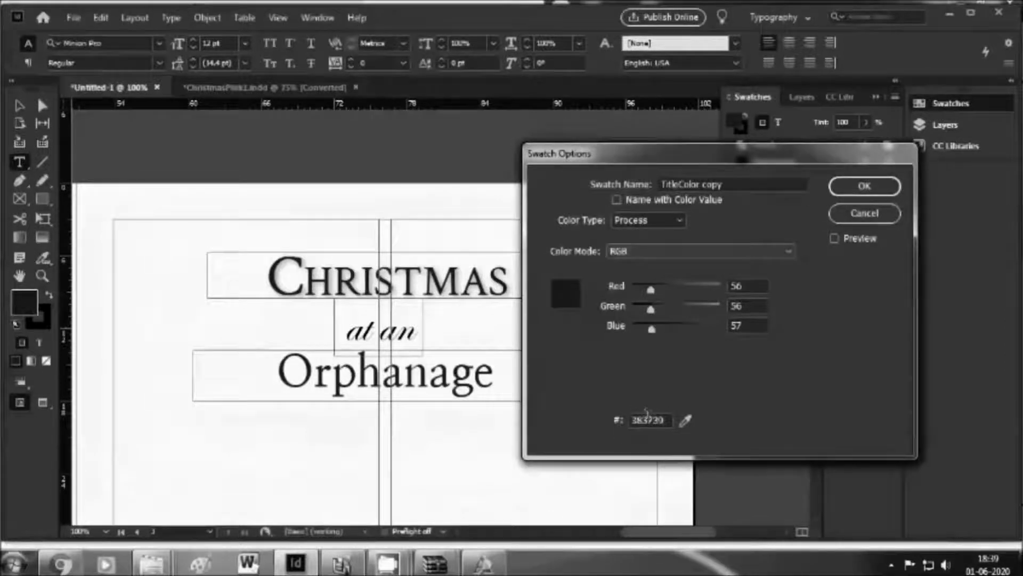
double_click(647, 421)
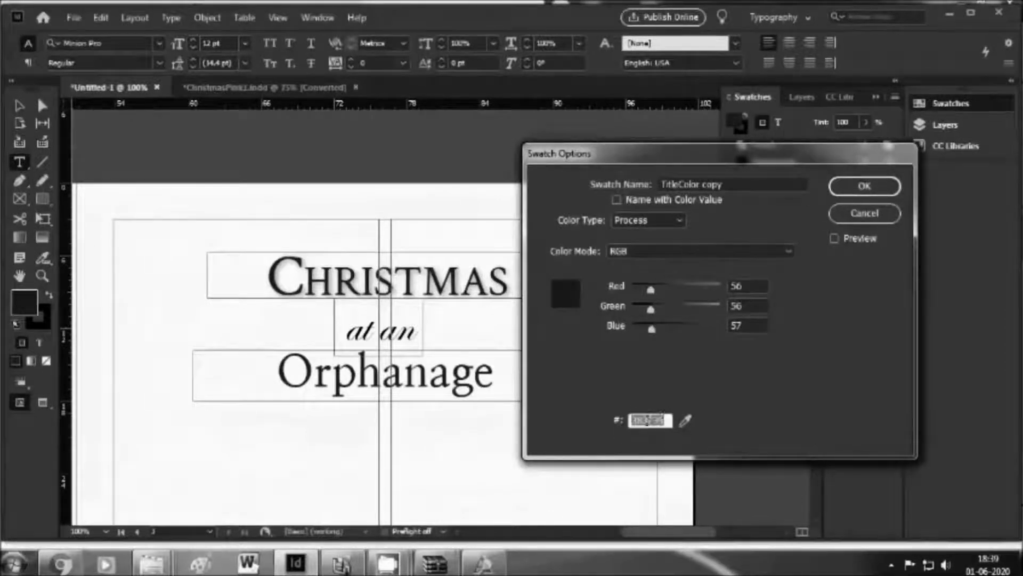
key("ctrl+v")
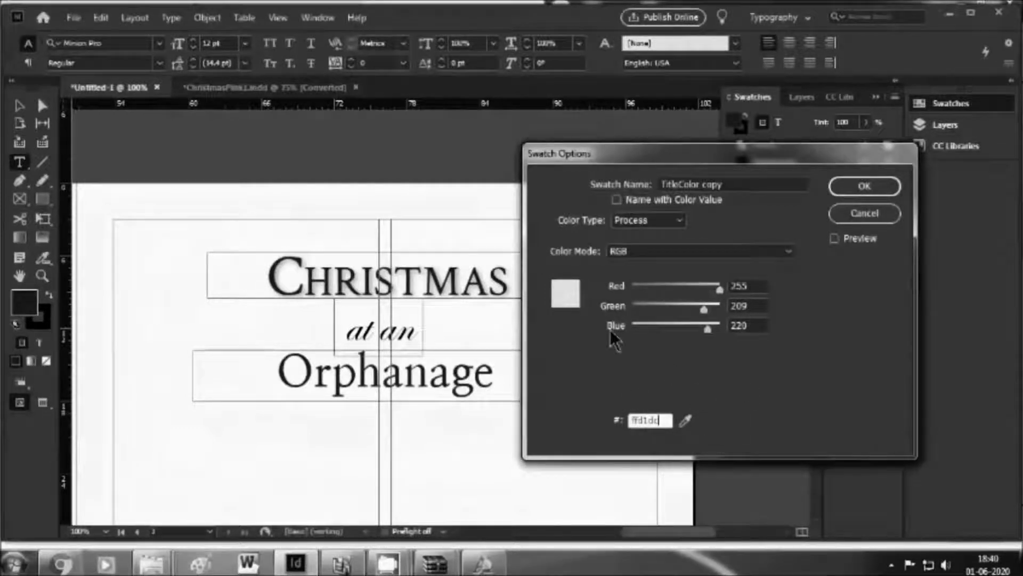
mouse_move(704, 309)
left_mouse_down()
mouse_move(690, 312)
mouse_move(705, 328)
left_mouse_up()
key("Return")
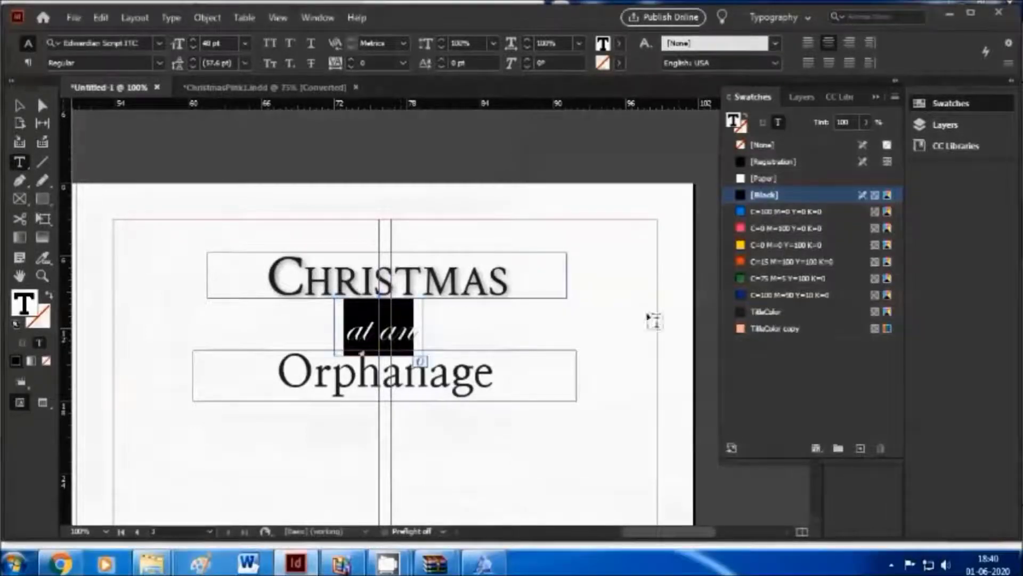
- Apply the TitleColor copy swatch to the "at an" text and show the page in preview mode without guides
left_click(802, 328)
left_click(586, 368)
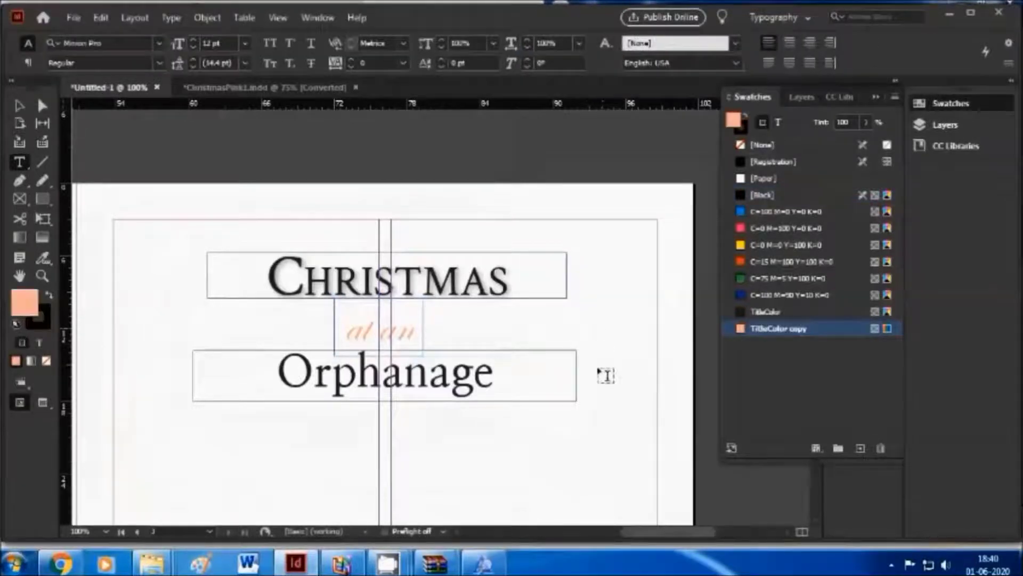
scroll(578, 383, "down", 3)
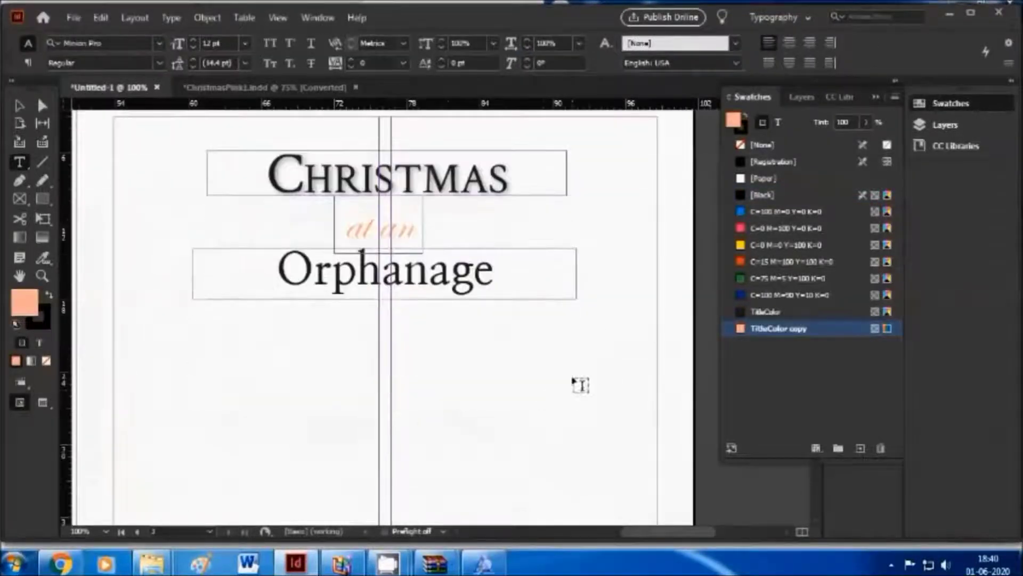
scroll(549, 395, "up", 2)
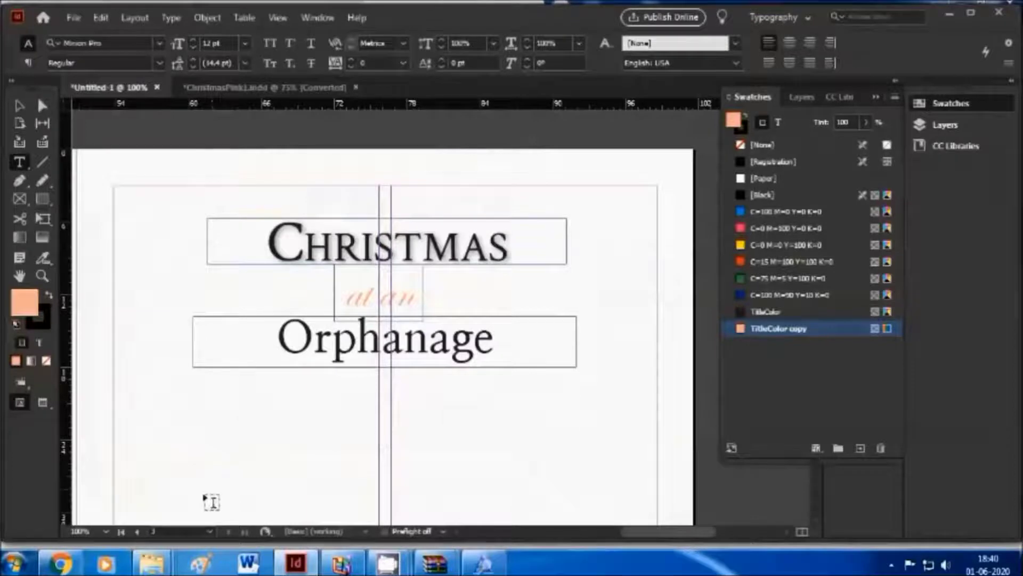
key("w")
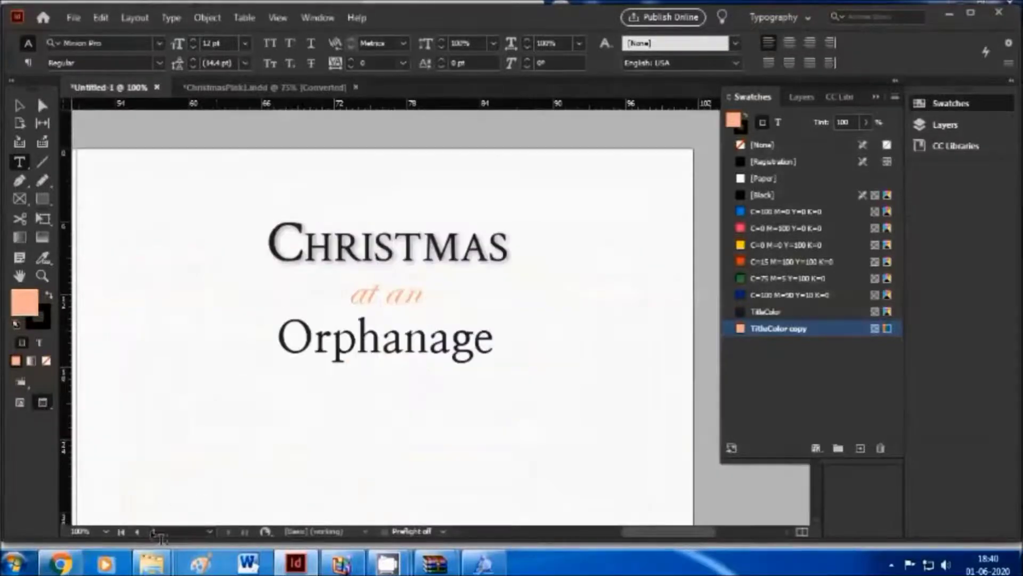
- Switch to the browser and compare the Purple Heart Magazine title's script line with the "at an" text in InDesign
left_click(68, 567)
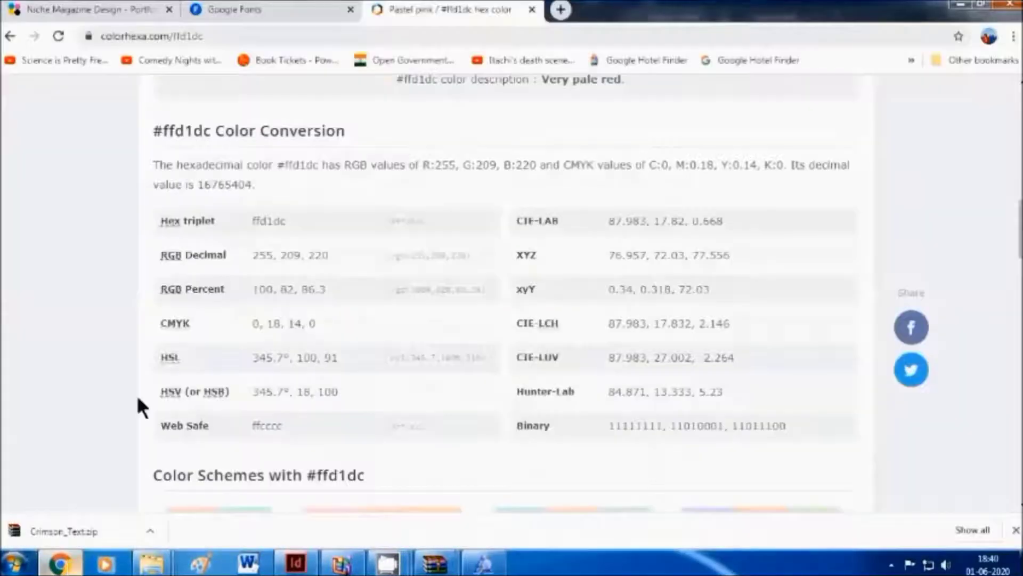
left_click(137, 9)
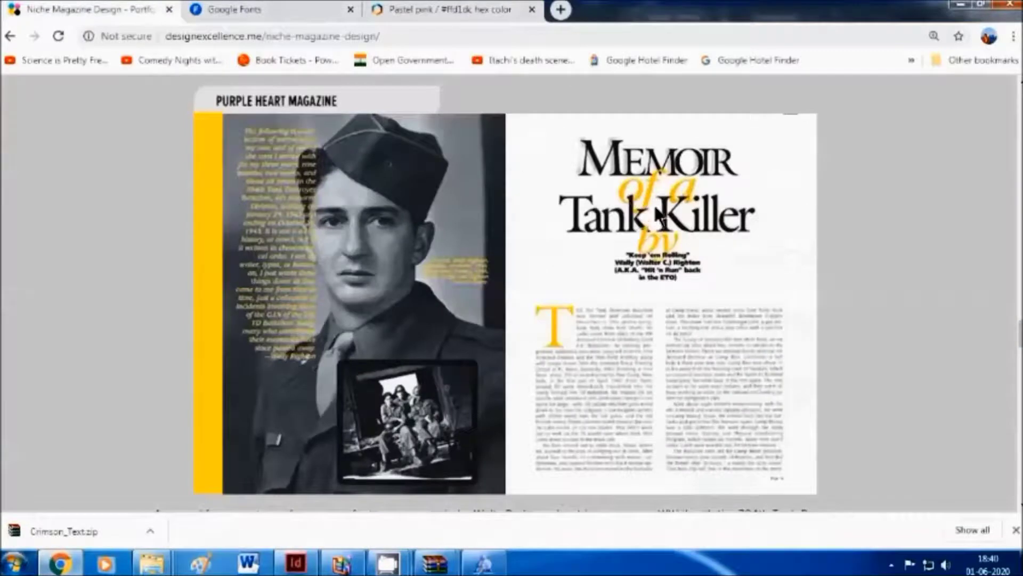
left_click(293, 563)
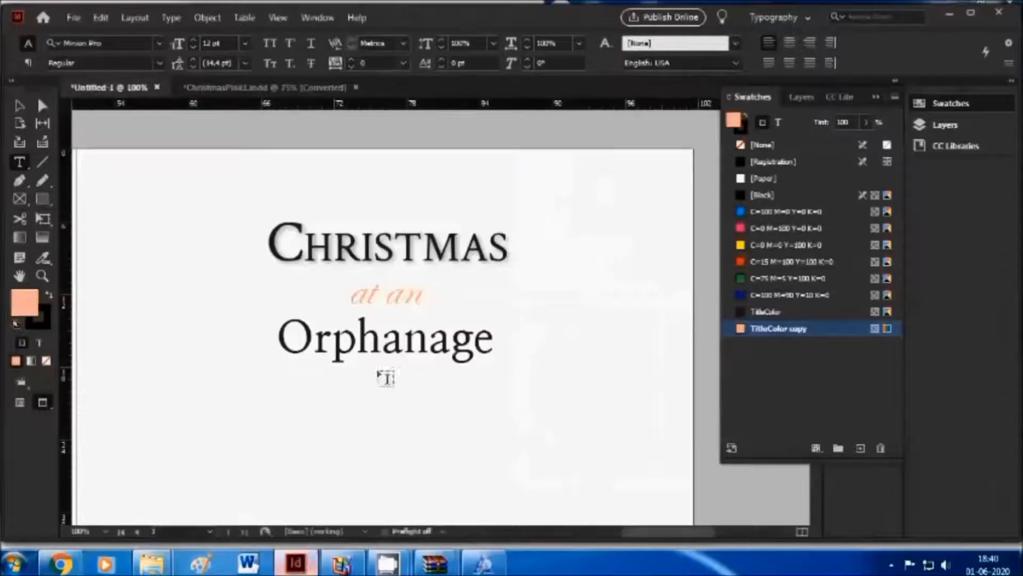
triple_click(402, 290)
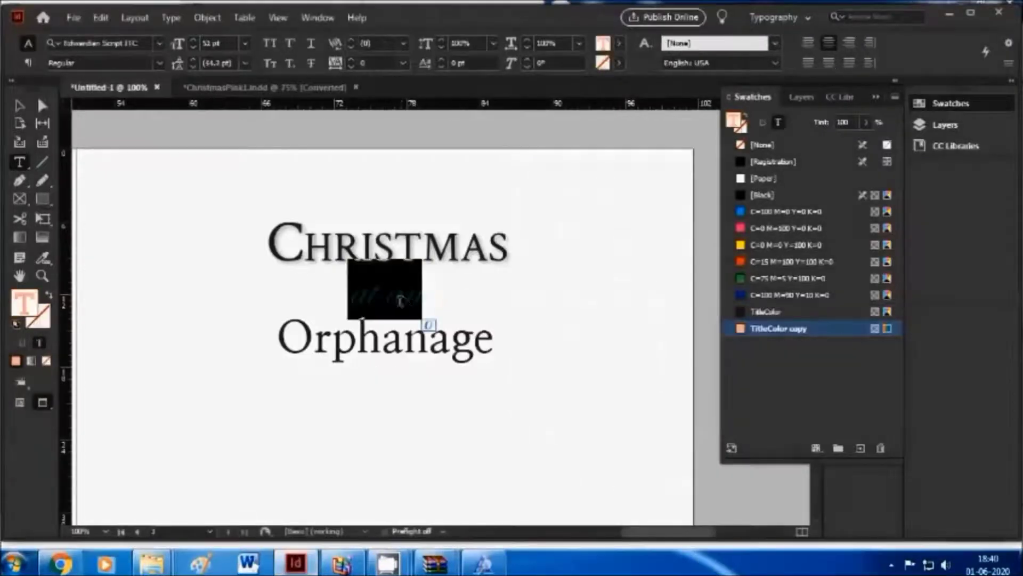
left_click(61, 563)
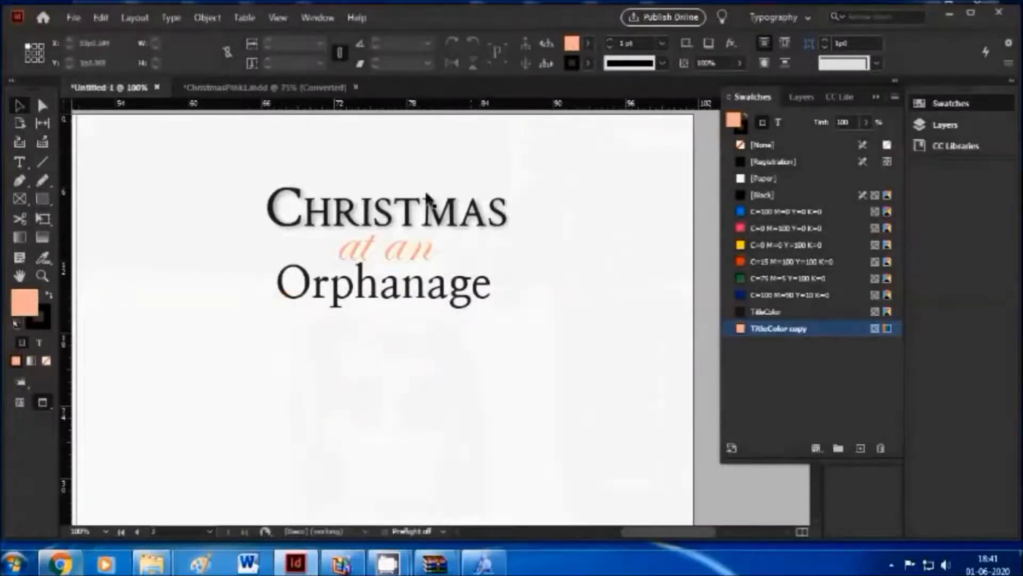
- Enlarge the "at an" text to 88 pt and move its frame up closer beneath "Christmas"
left_click(421, 251)
double_click(421, 250)
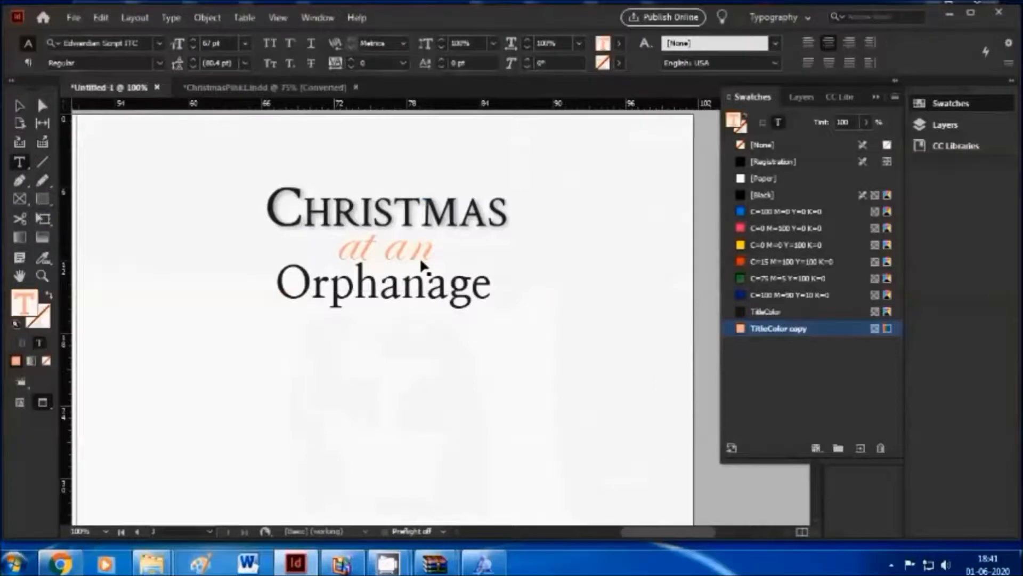
key("ctrl+a")
left_click(194, 40)
left_click(194, 40)
left_click(195, 40)
left_click(195, 40)
left_click(487, 402)
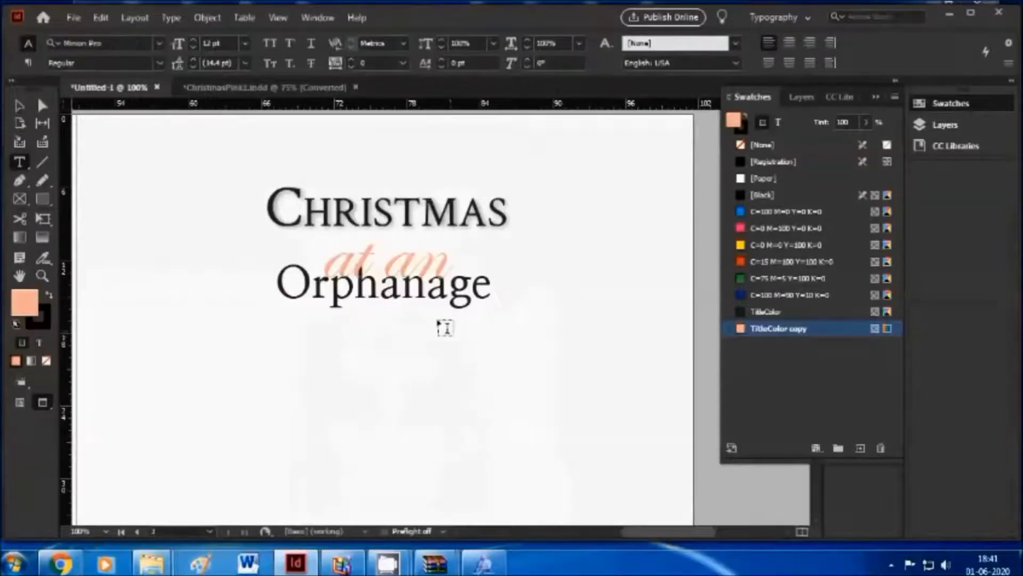
left_click(372, 243, "ctrl")
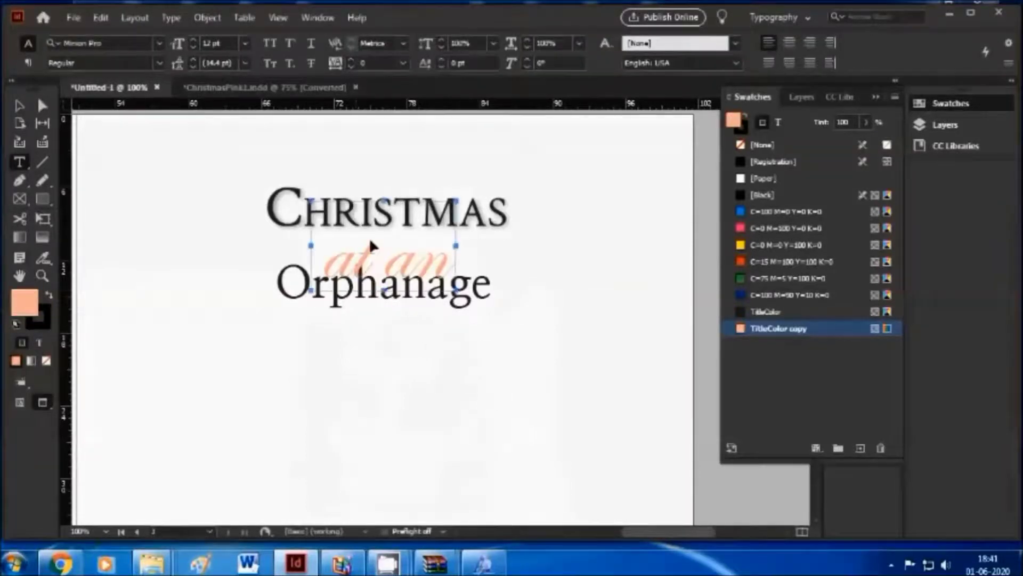
left_click_drag(403, 268, 406, 261)
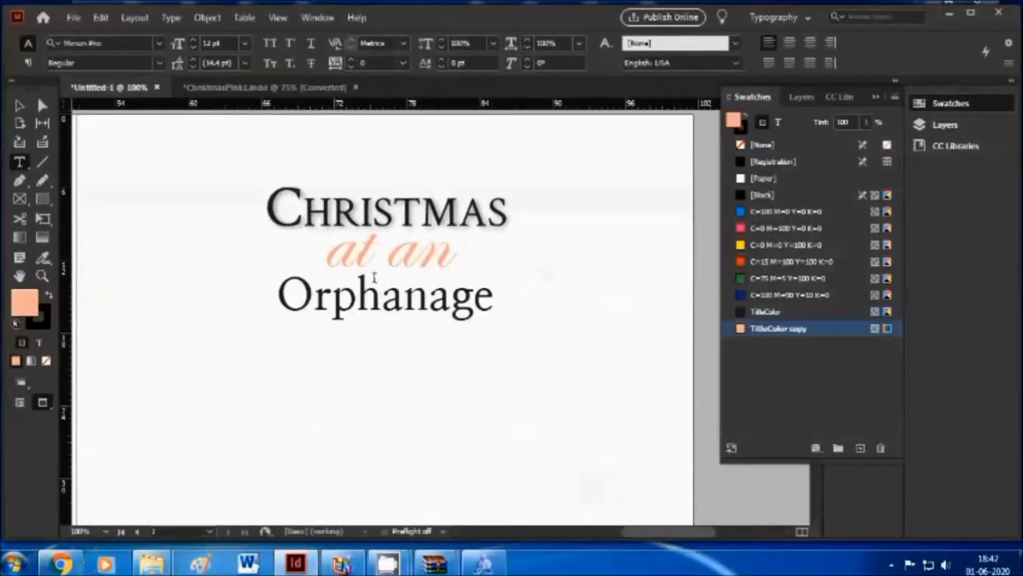
- Duplicate the "at an" frame below "Orphanage" and replace the copy's text with "by"
key("v")
left_click(400, 266)
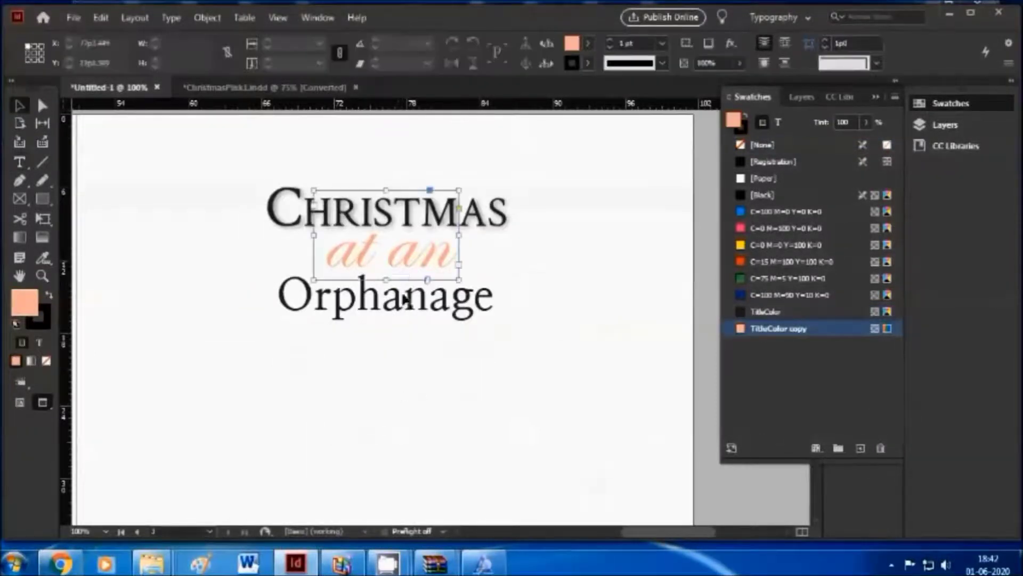
left_click_drag(317, 277, 365, 365)
triple_click(390, 342)
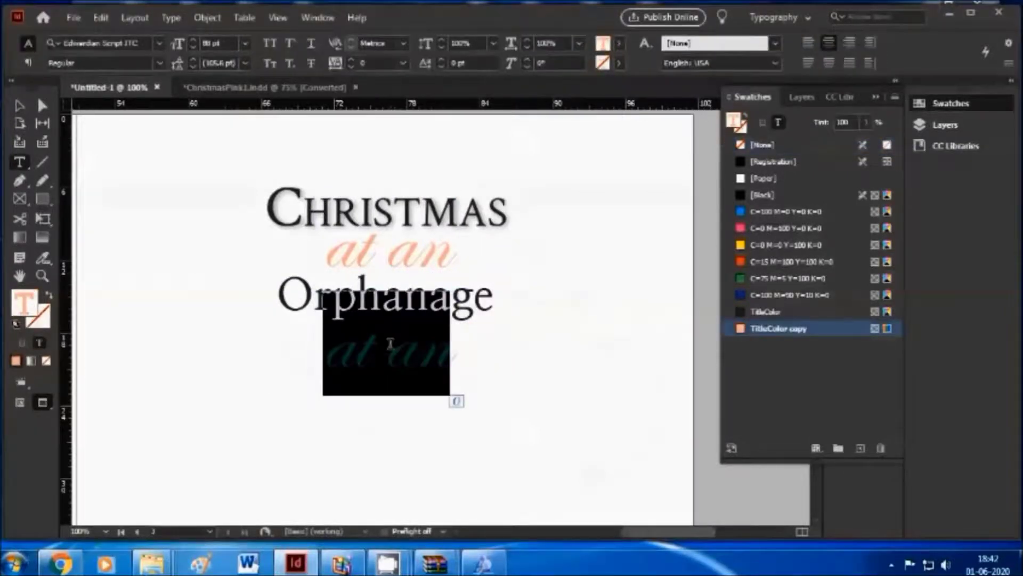
type("by")
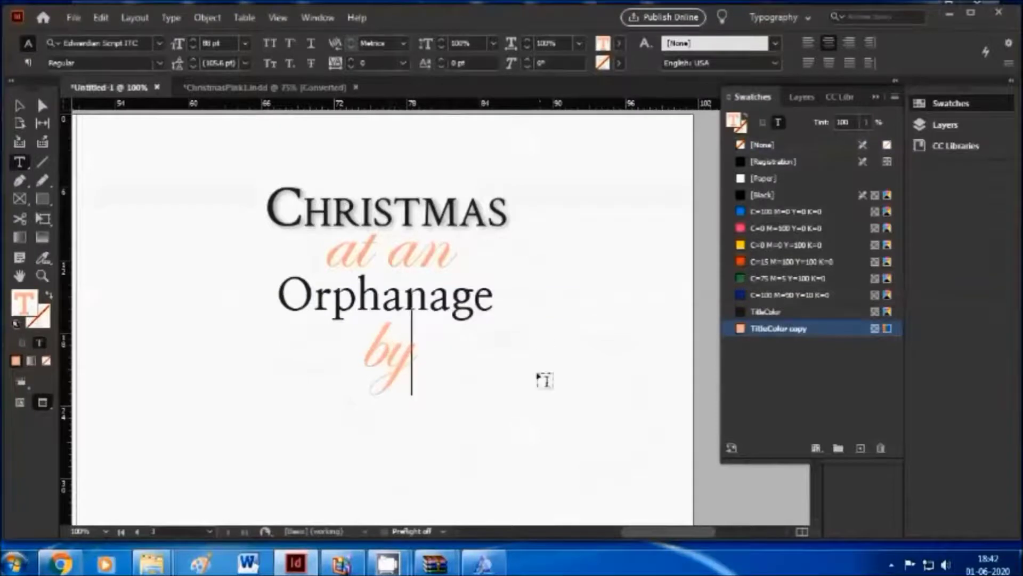
left_click(539, 413)
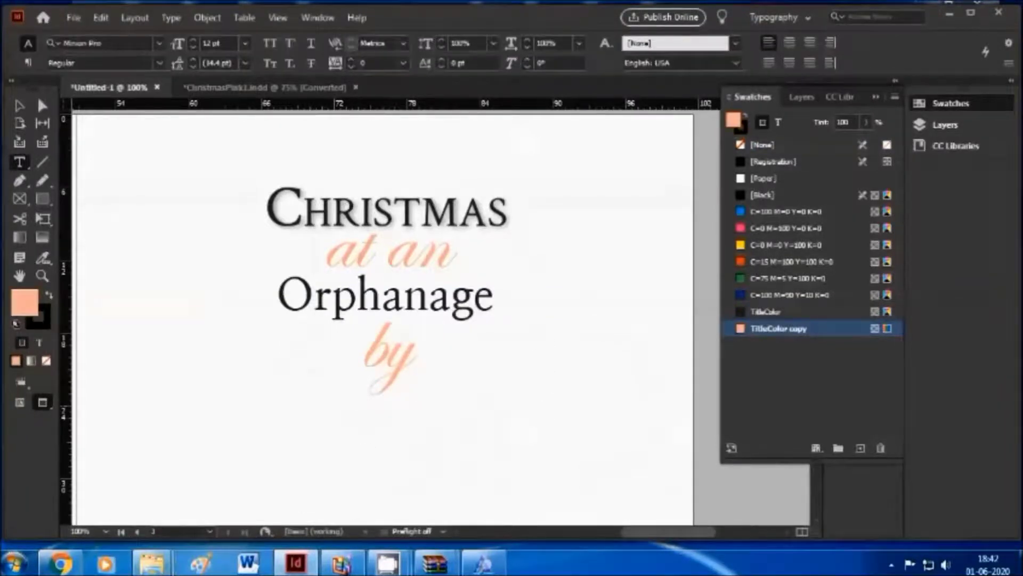
- Check the "by" line and byline placement on the browser's reference spread, then return to the InDesign title
left_click(60, 563)
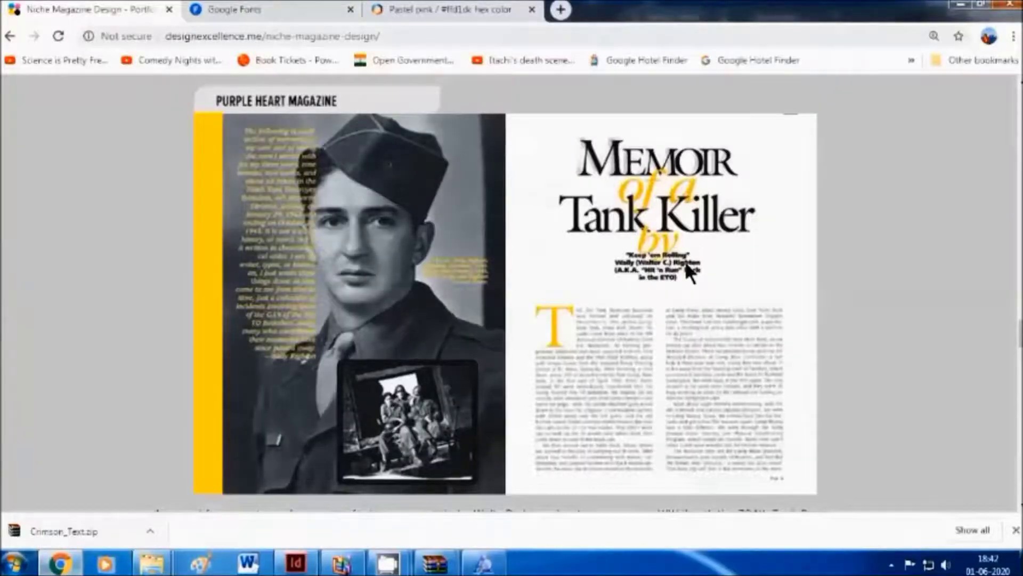
key("alt+Tab")
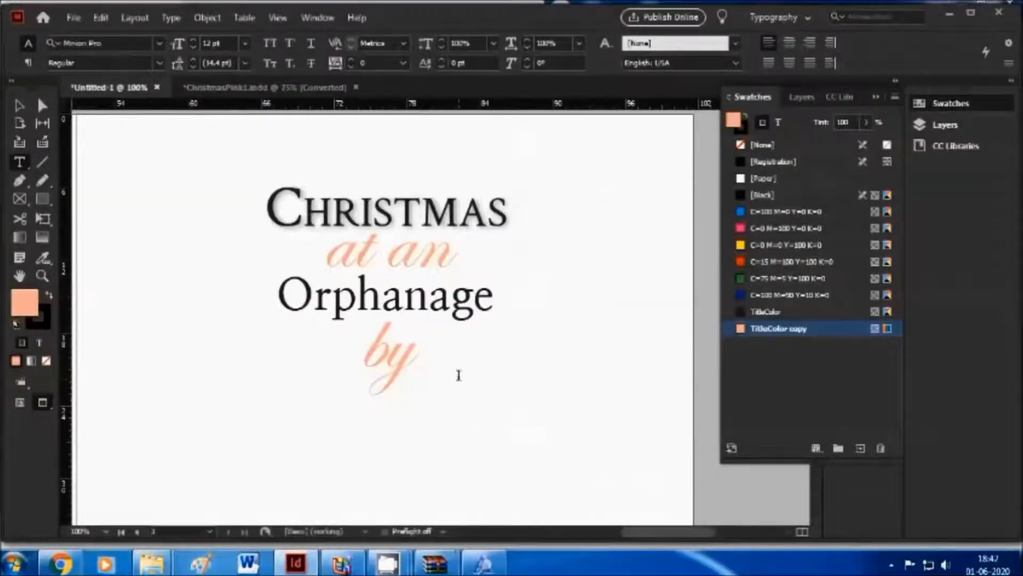
scroll(469, 410, "down", 1)
scroll(451, 405, "up", 1)
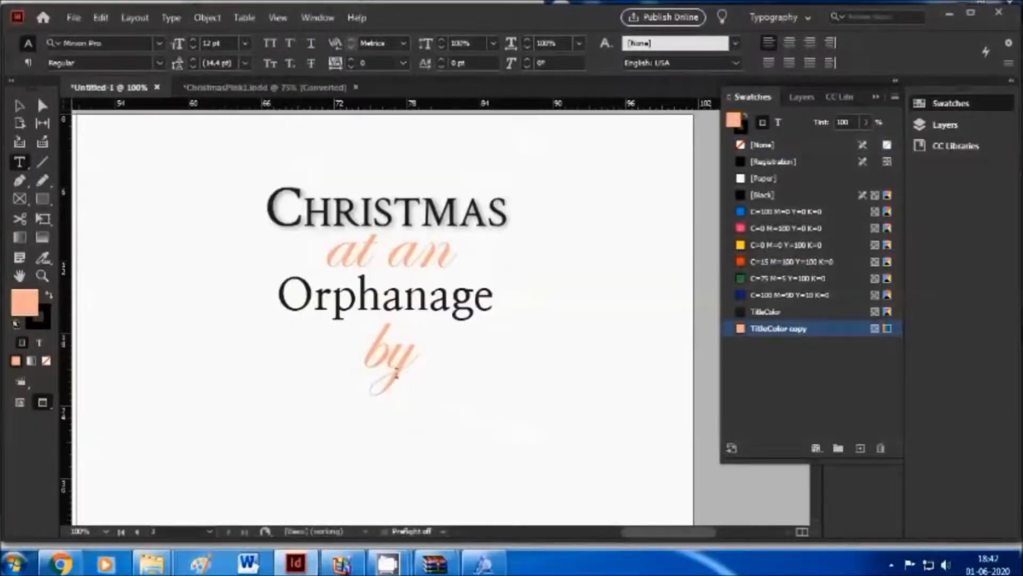
- Move the "by" frame slightly lower beneath "Orphanage", keeping it centred on the title, and deselect it to check the spacing
left_click_drag(395, 351, 396, 357)
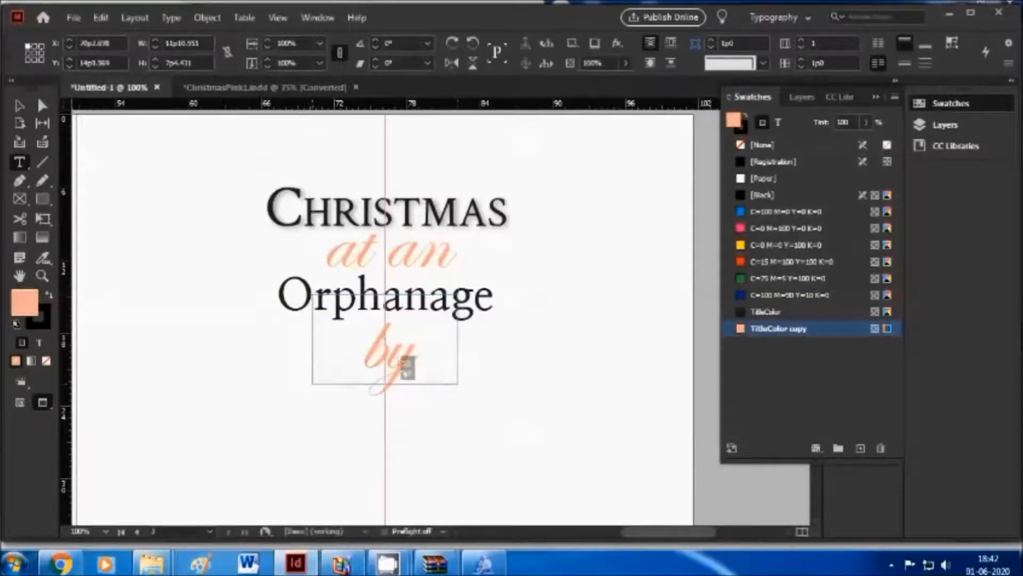
left_click_drag(399, 354, 398, 357)
left_click(459, 430, "ctrl")
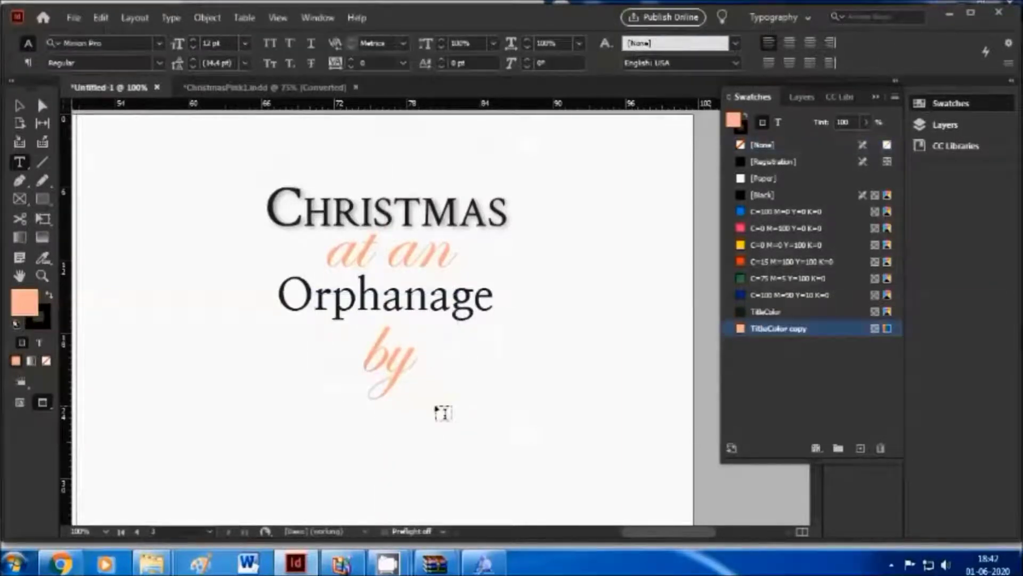
key("ctrl+minus")
key("ctrl+minus")
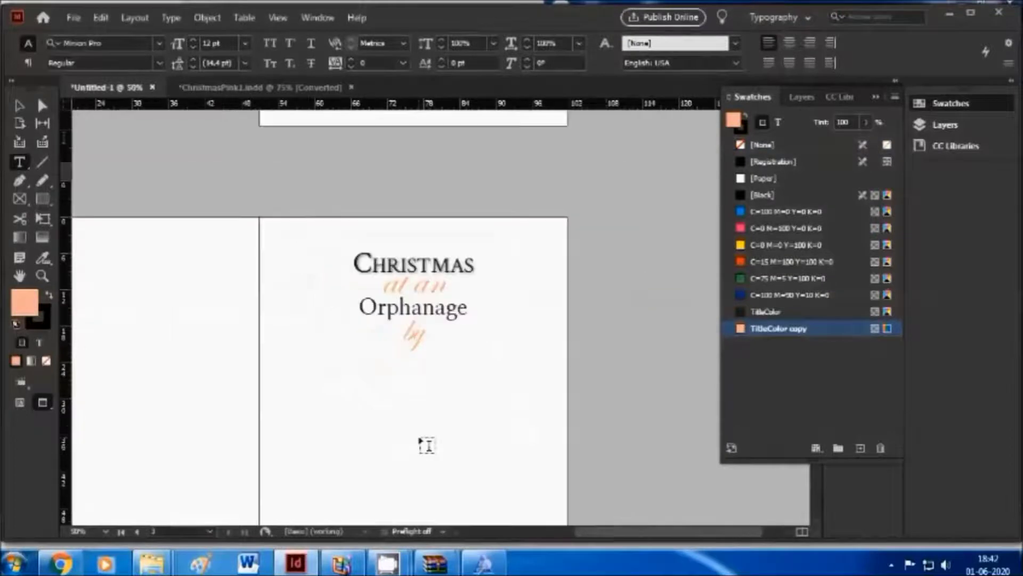
key("ctrl+equal")
key("ctrl+equal")
scroll(353, 395, "down", 2)
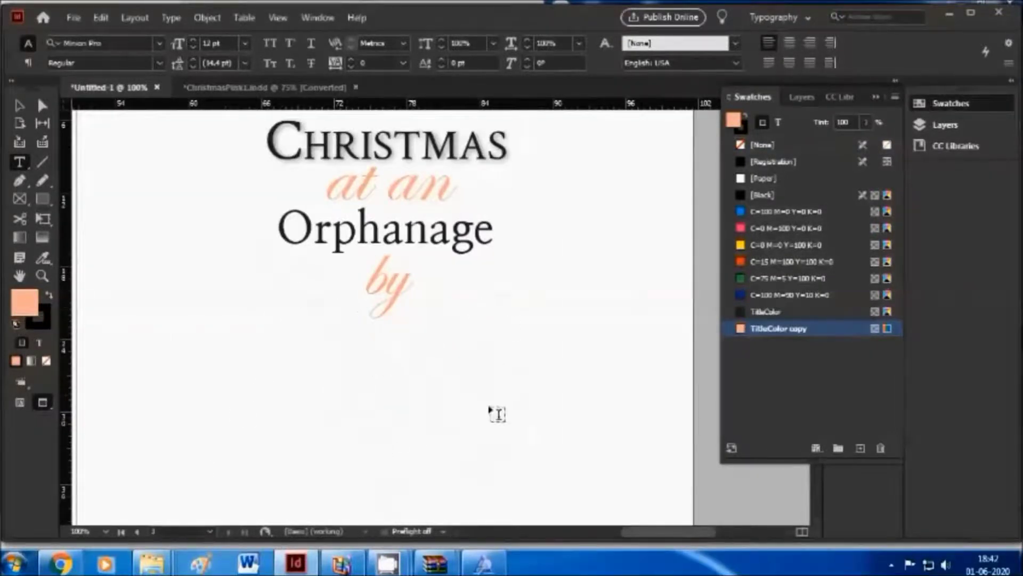
- Switch to the browser to study the byline beneath "by" on the Purple Heart Magazine spread, and return to InDesign
left_click(63, 565)
left_click(63, 565)
left_click(63, 565)
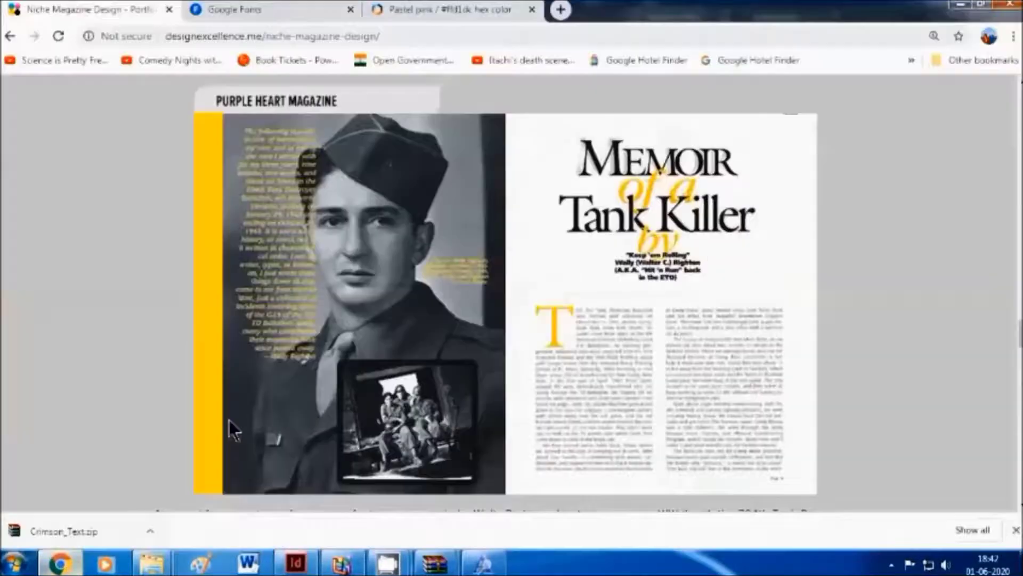
left_click(86, 568)
- Show the frame edges, add a text frame with the two-line author byline beneath "by", and centre its text
key("w")
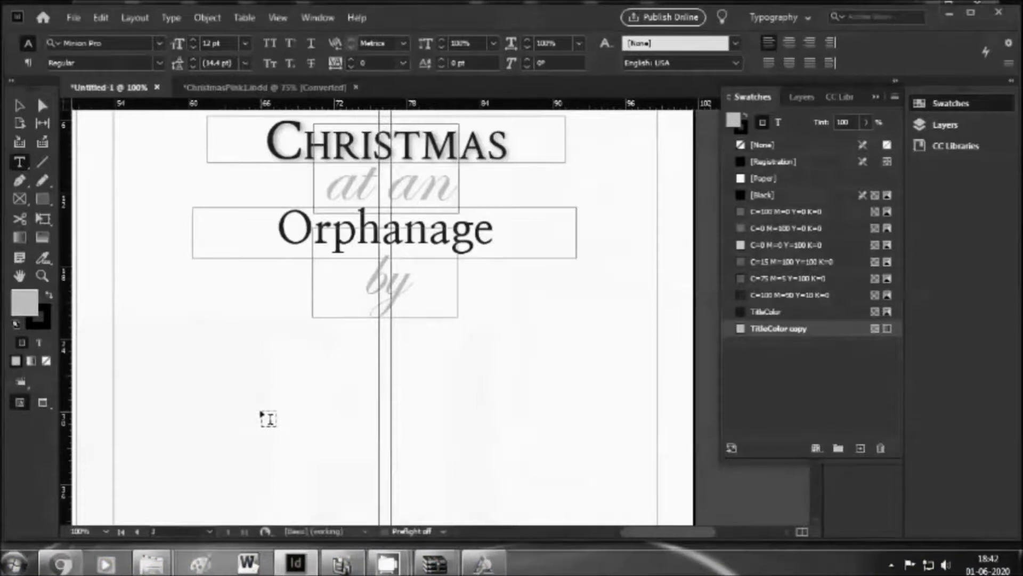
key("f")
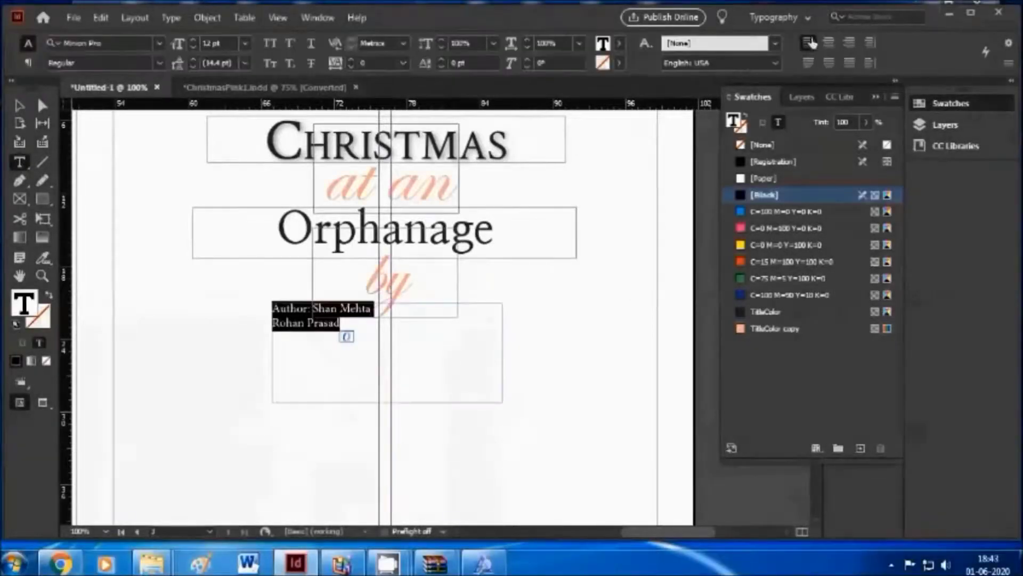
left_click(830, 42)
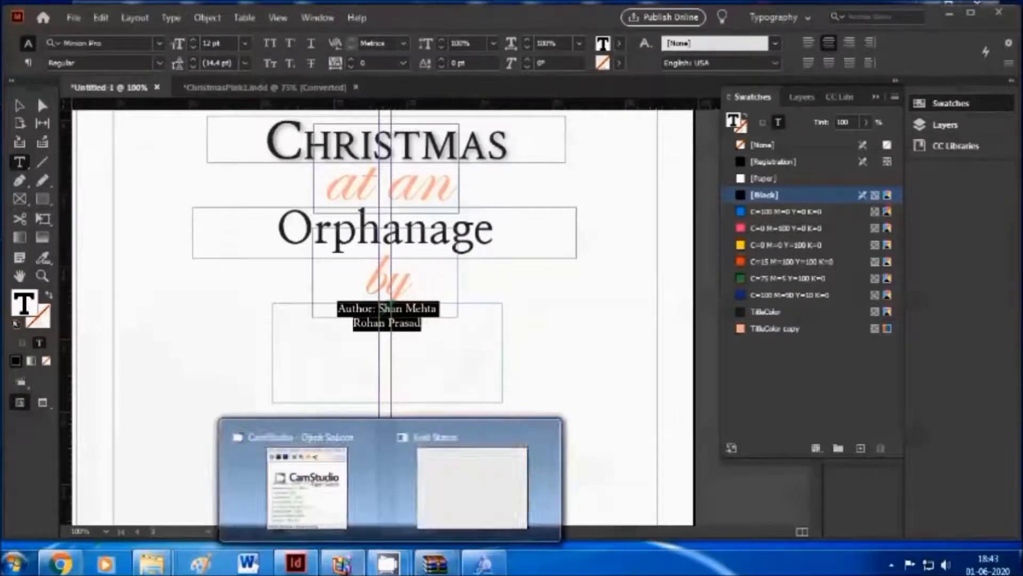
- Open the Fonts folder to check the downloaded font names, and return to the InDesign layout
mouse_move(341, 563)
left_click(589, 479)
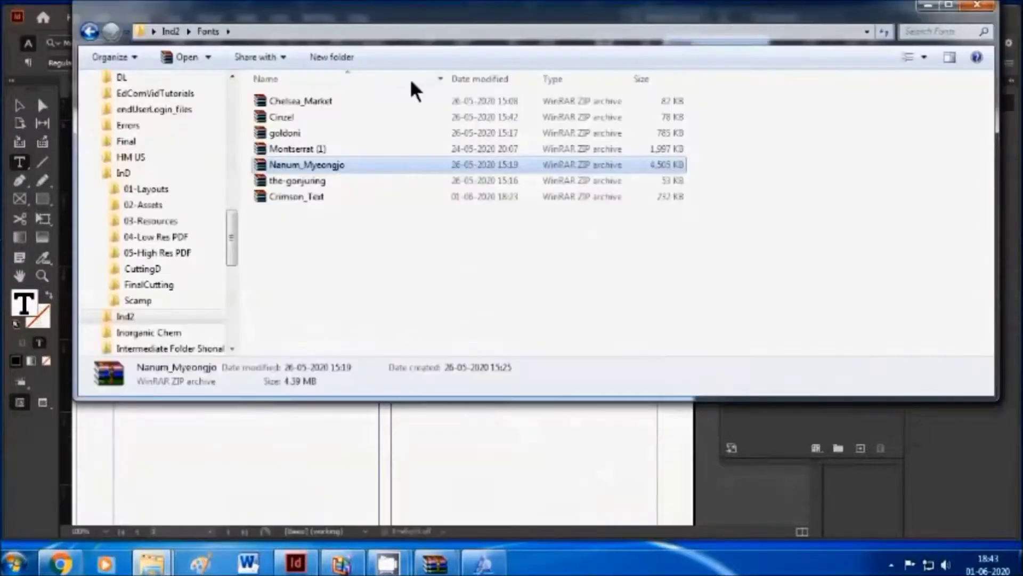
left_click(338, 429)
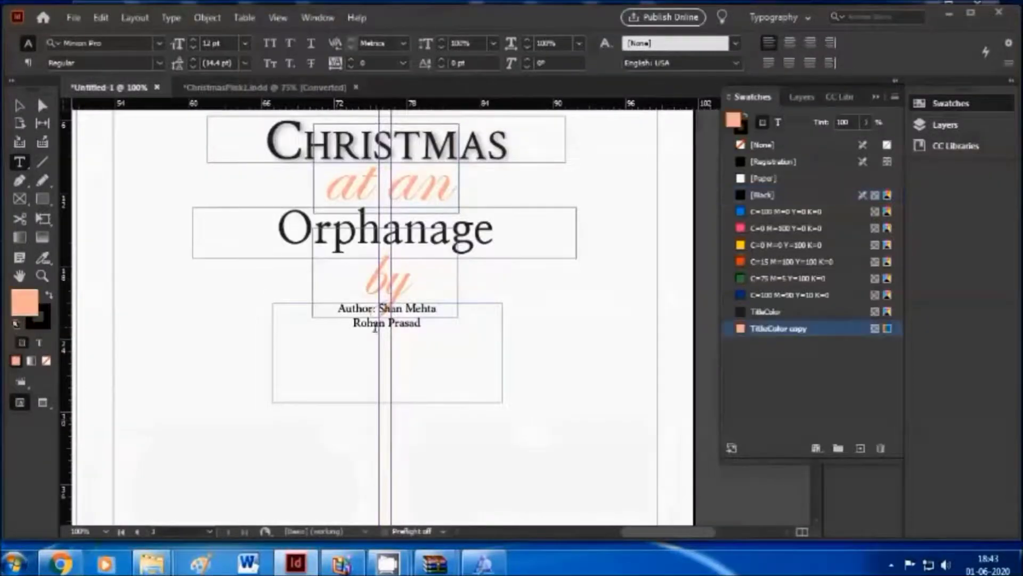
- Remove the Script filter from the font list and set the whole author byline in Chelsea Market
key("ctrl+a")
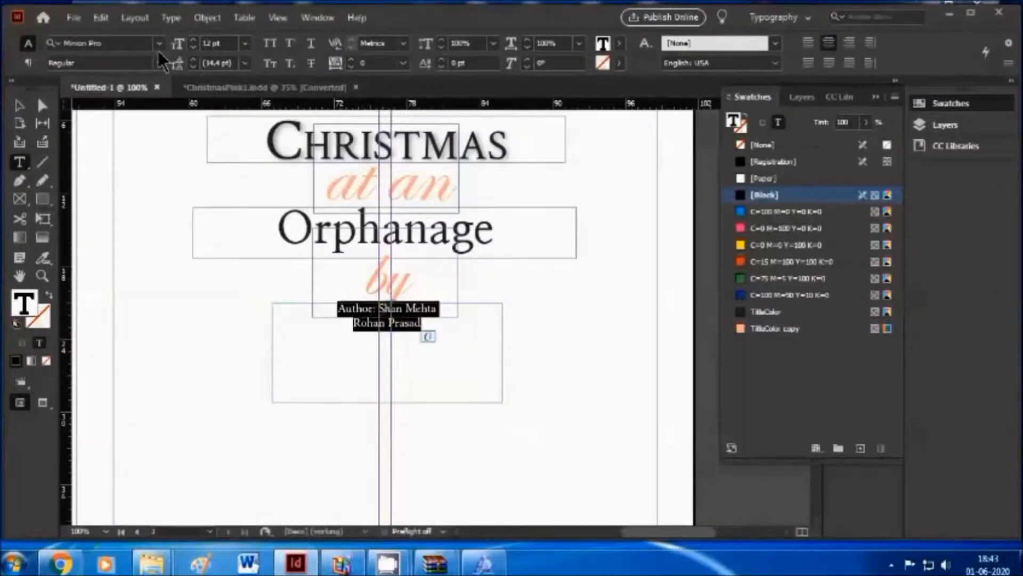
left_click(88, 46)
type("cha")
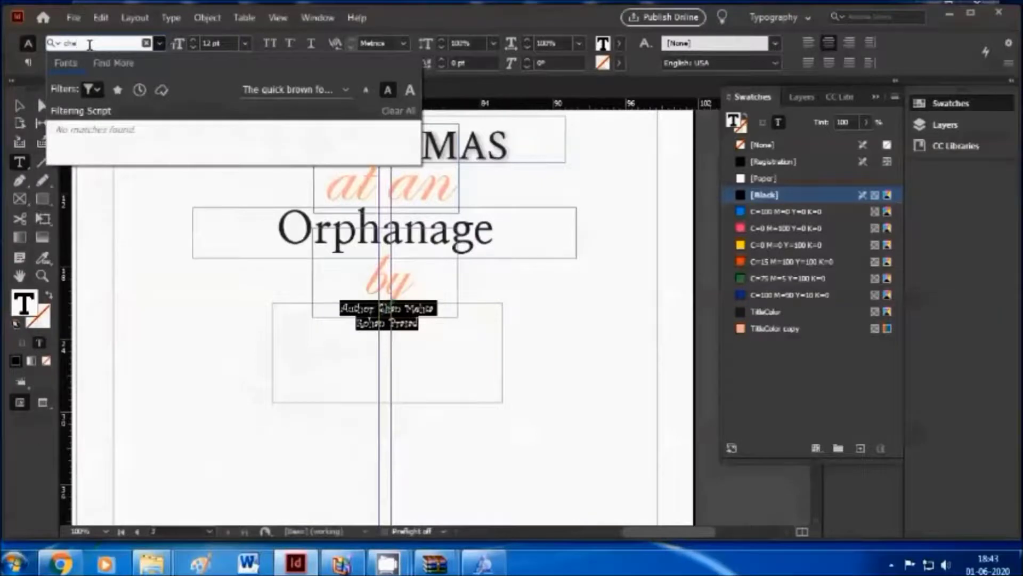
left_click(96, 88)
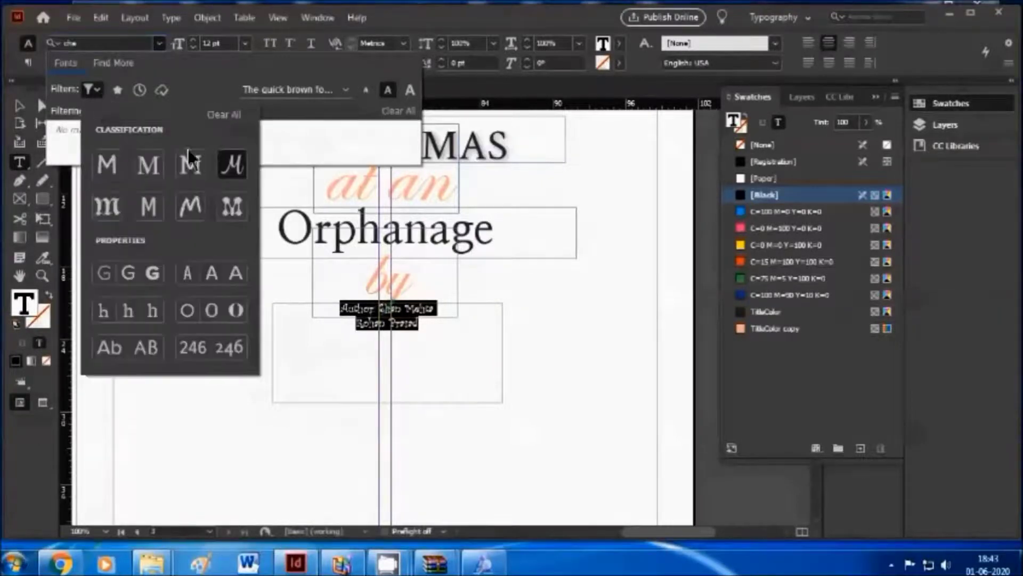
left_click(105, 42)
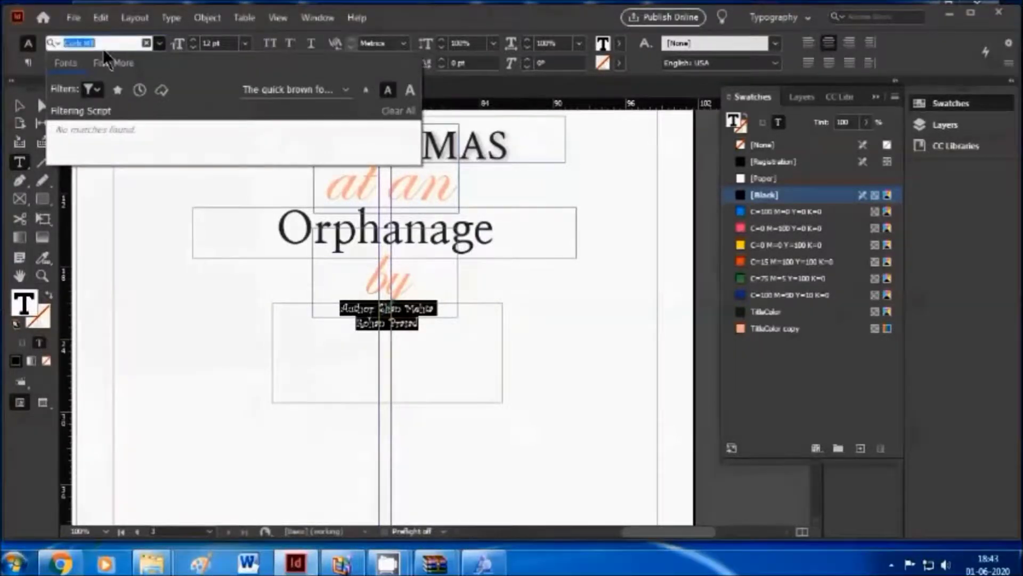
left_click(94, 89)
left_click(61, 151)
left_click(94, 88)
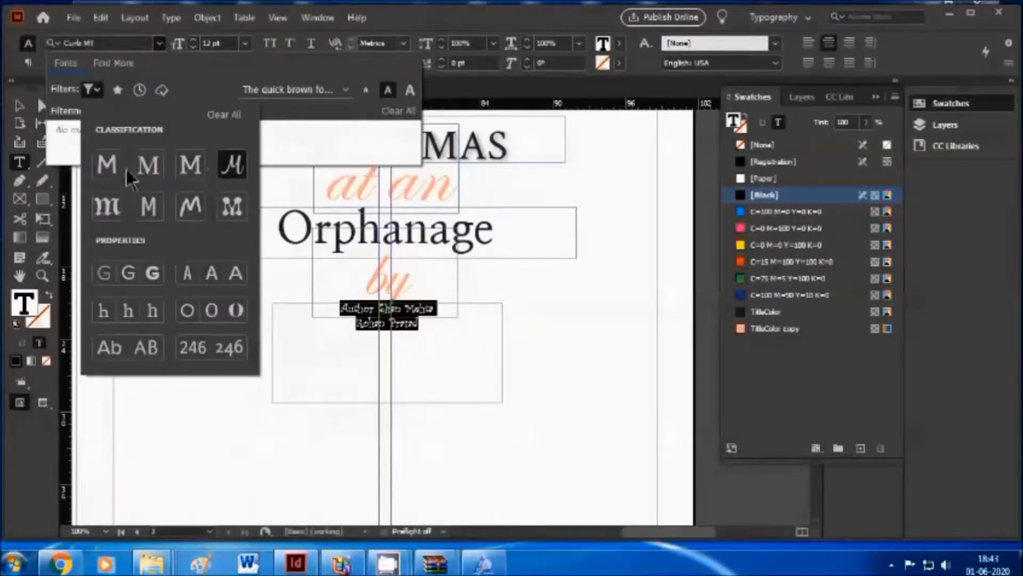
left_click(233, 166)
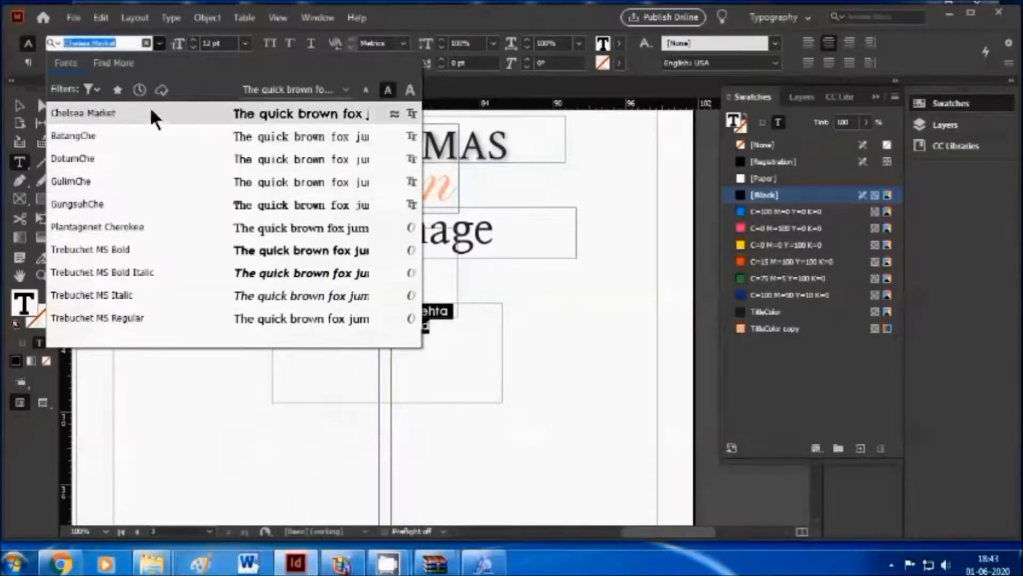
left_click(153, 112)
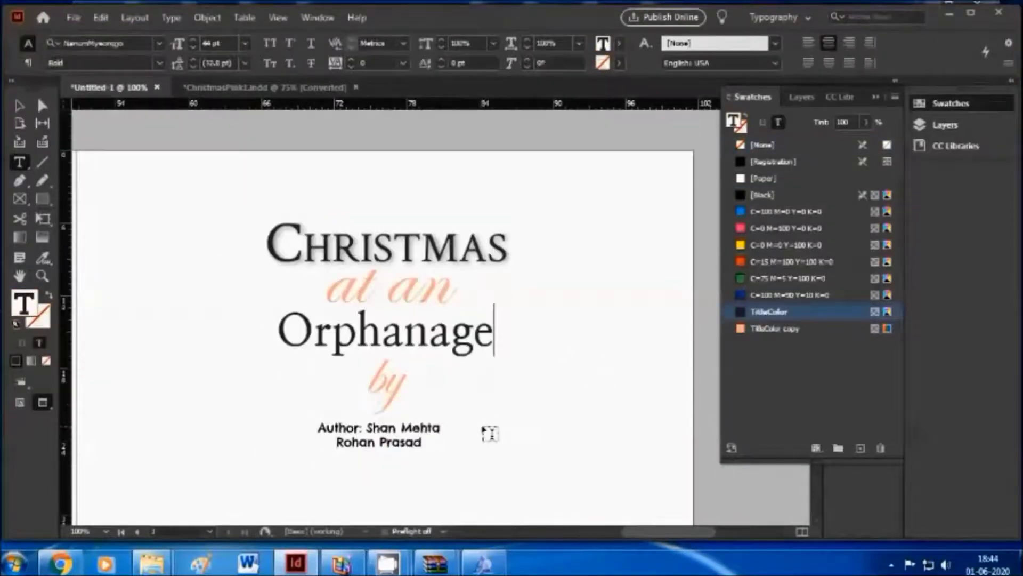
- Review the finished title block and byline, and inspect the empty area beneath them on the right-hand page
key("ctrl+minus")
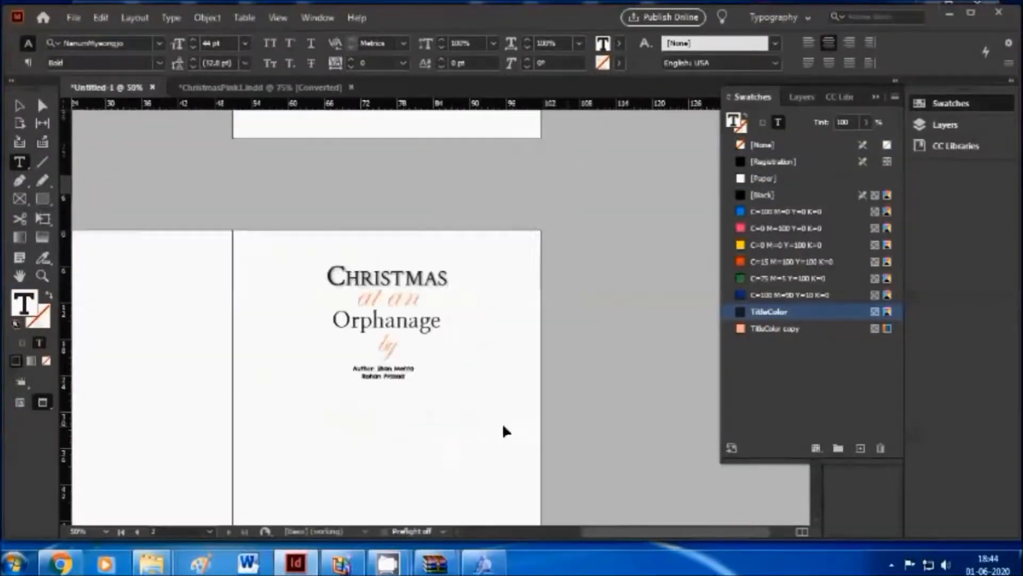
scroll(501, 437, "down", 2)
left_click(484, 402)
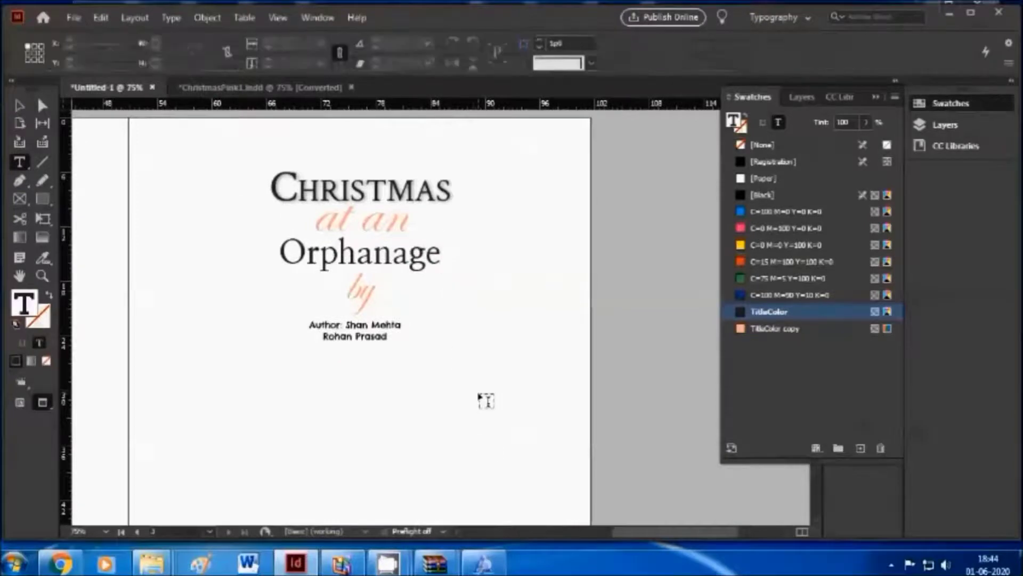
key("v")
left_click(395, 347)
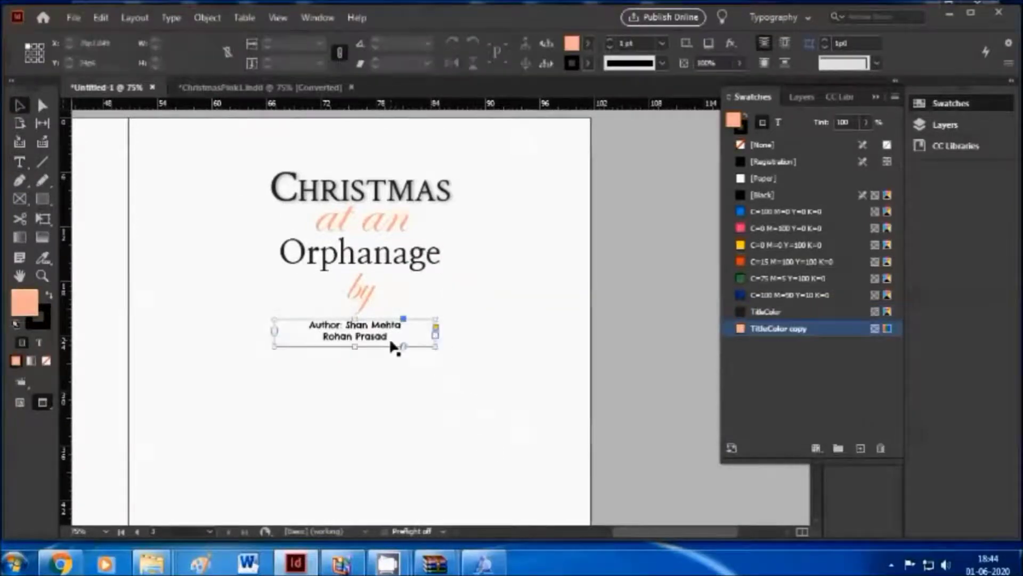
scroll(463, 449, "left", 2)
scroll(463, 449, "up", 4)
scroll(494, 416, "down", 10)
scroll(491, 418, "up", 1)
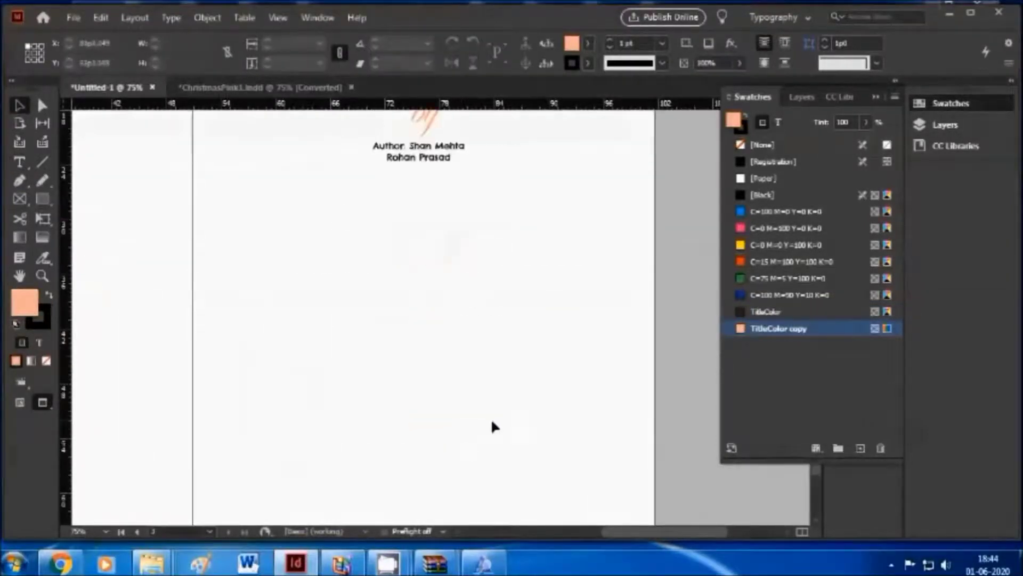
scroll(491, 418, "down", 3)
scroll(477, 363, "up", 2)
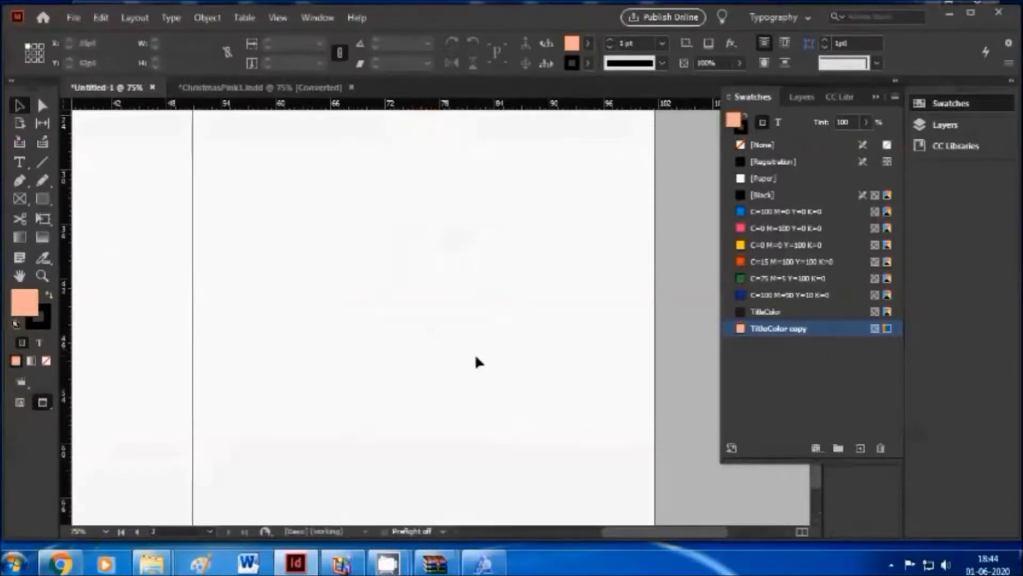
scroll(476, 361, "up", 4)
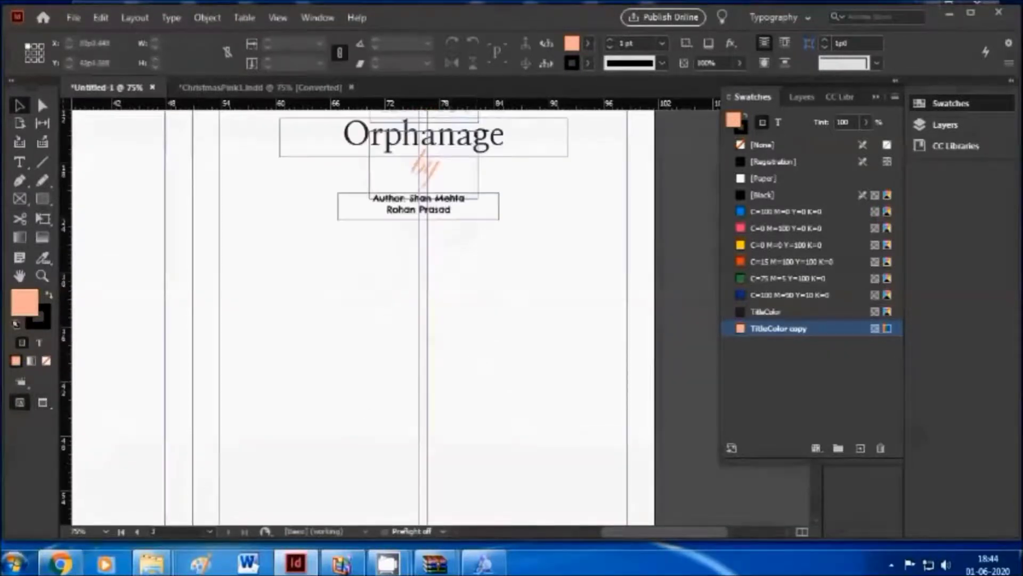
- Compare the two body text columns on the browser's reference spread with the column guides in the InDesign document
left_click(60, 563)
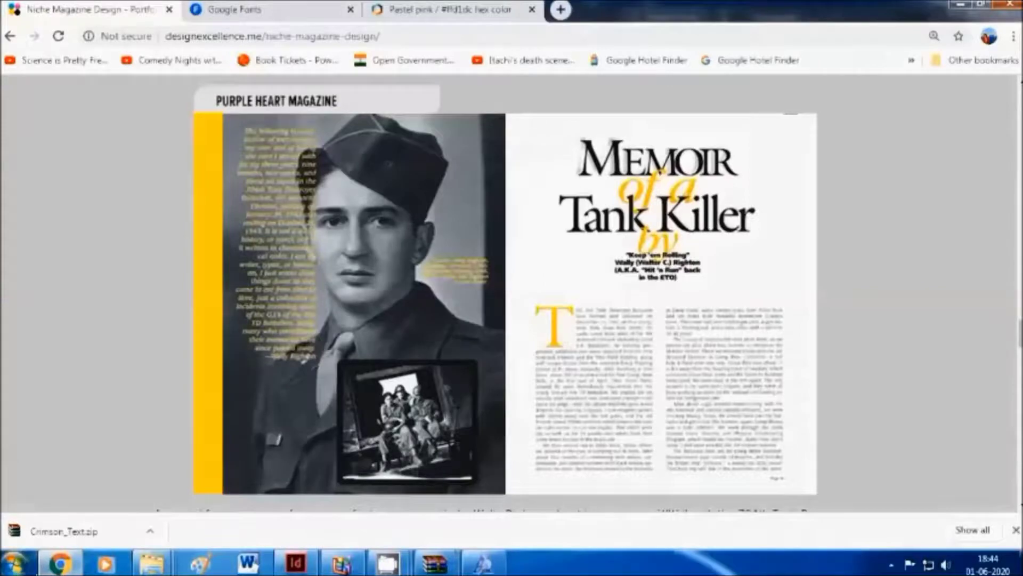
key("alt+Tab")
scroll(385, 404, "up", 2)
scroll(385, 403, "up", 3)
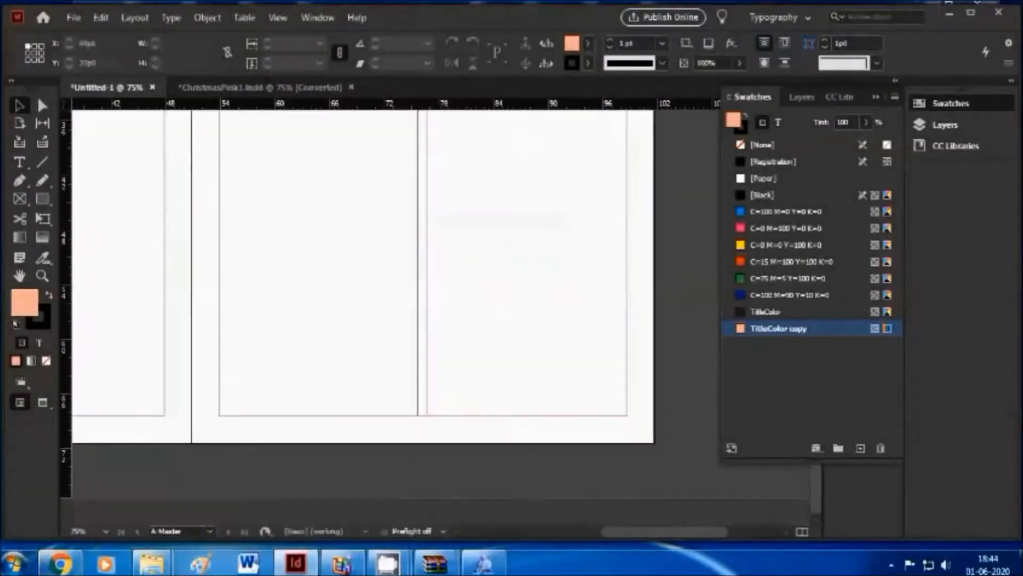
left_click(22, 570)
left_click(60, 564)
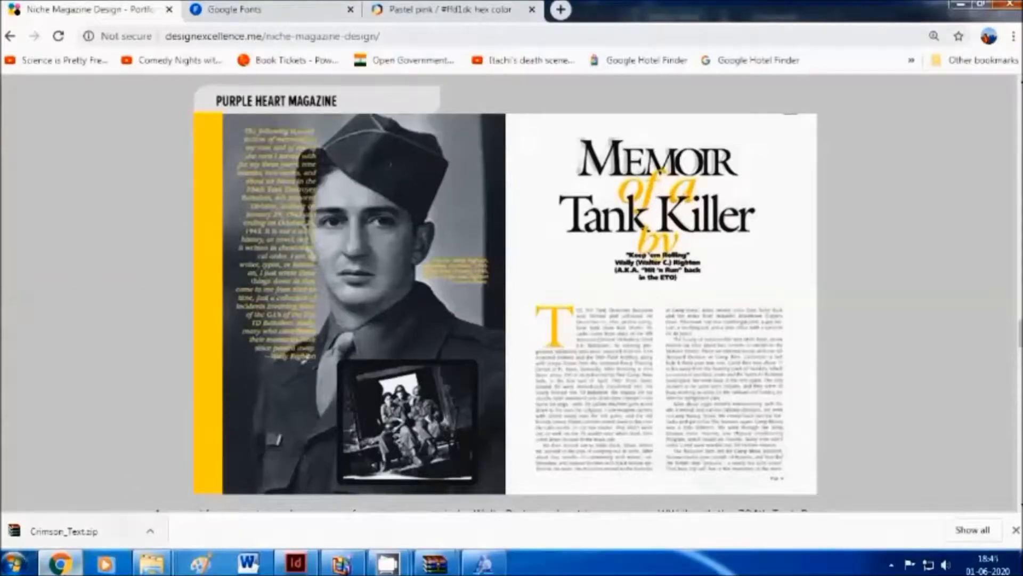
left_click(66, 566)
scroll(479, 241, "up", 3)
scroll(524, 374, "up", 2)
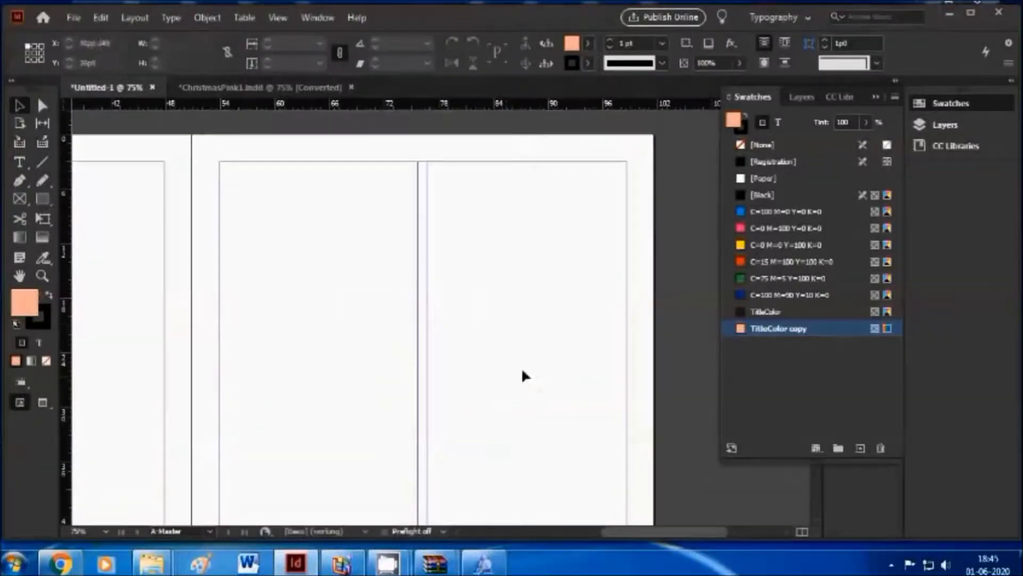
scroll(629, 357, "up", 1)
scroll(394, 428, "down", 4)
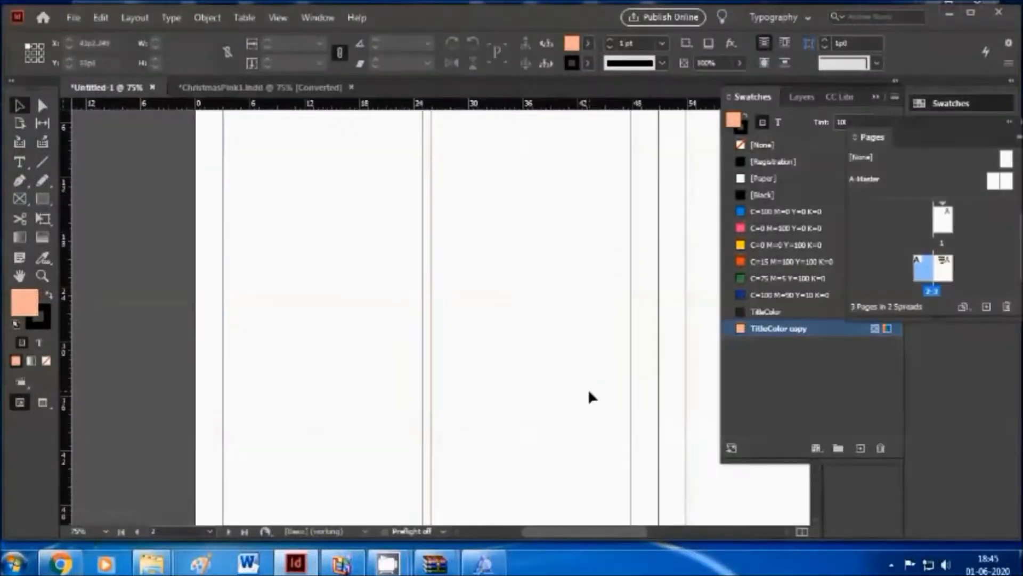
- Go to page 3 and draw a rectangle frame about 21p11 wide and 35p5 high in its left column beneath the byline
scroll(589, 390, "right", 5)
double_click(945, 266)
scroll(533, 397, "up", 3)
scroll(490, 399, "down", 3)
scroll(498, 397, "up", 2)
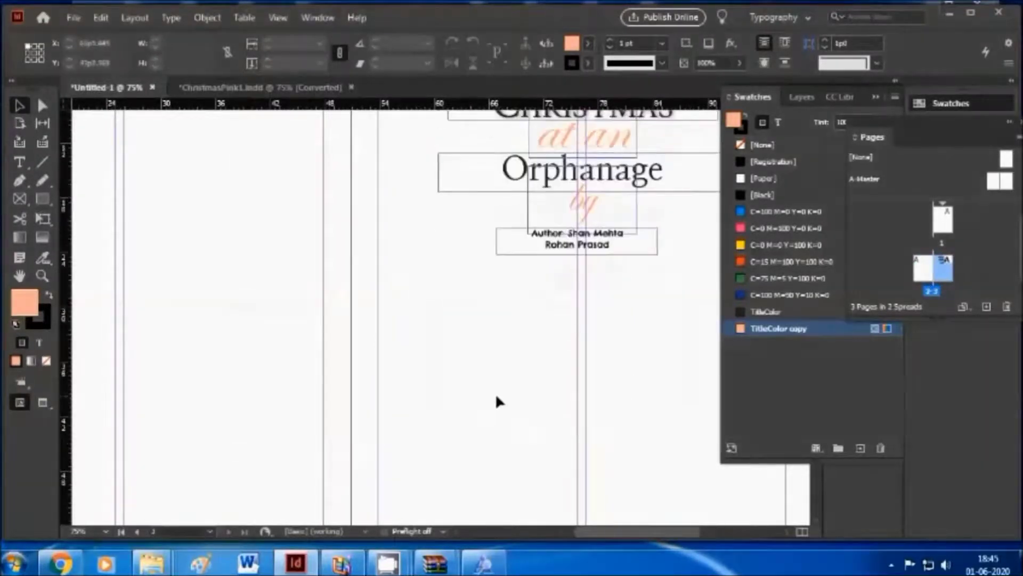
scroll(604, 430, "up", 5)
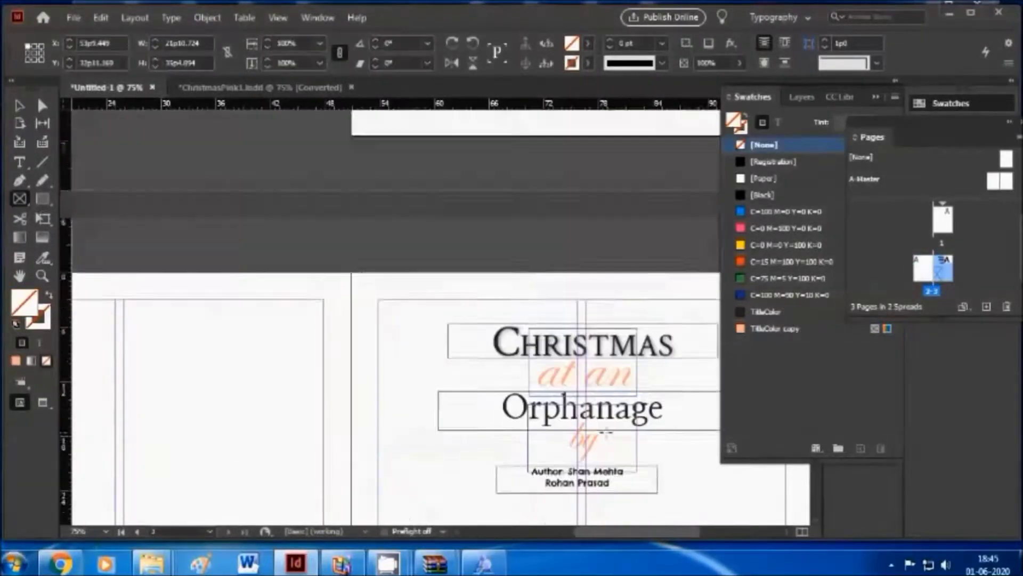
scroll(598, 434, "down", 10)
scroll(517, 407, "up", 2)
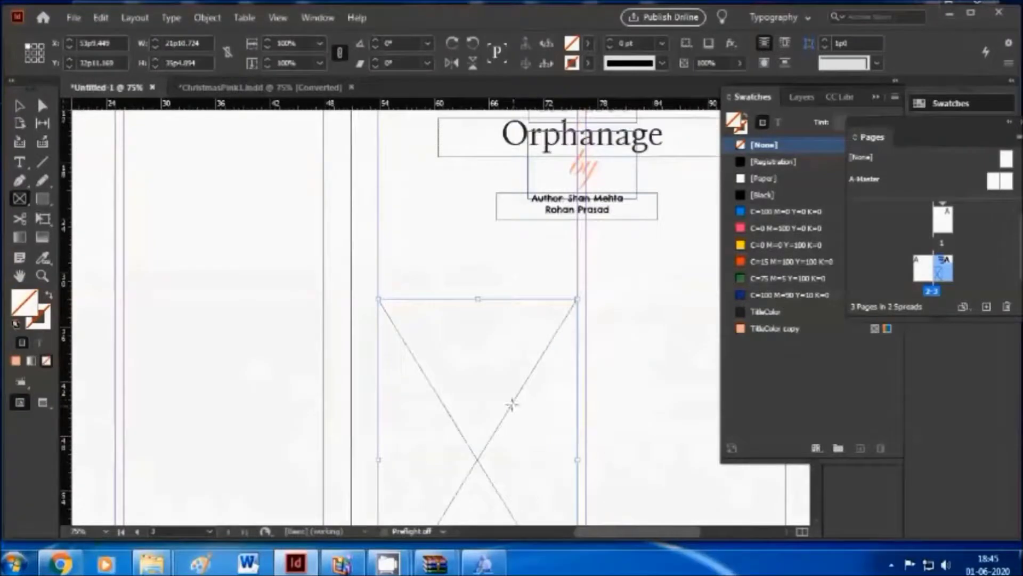
- Convert the left column's frame to a text frame and paste the copied body text into it
key("t")
left_click(479, 355)
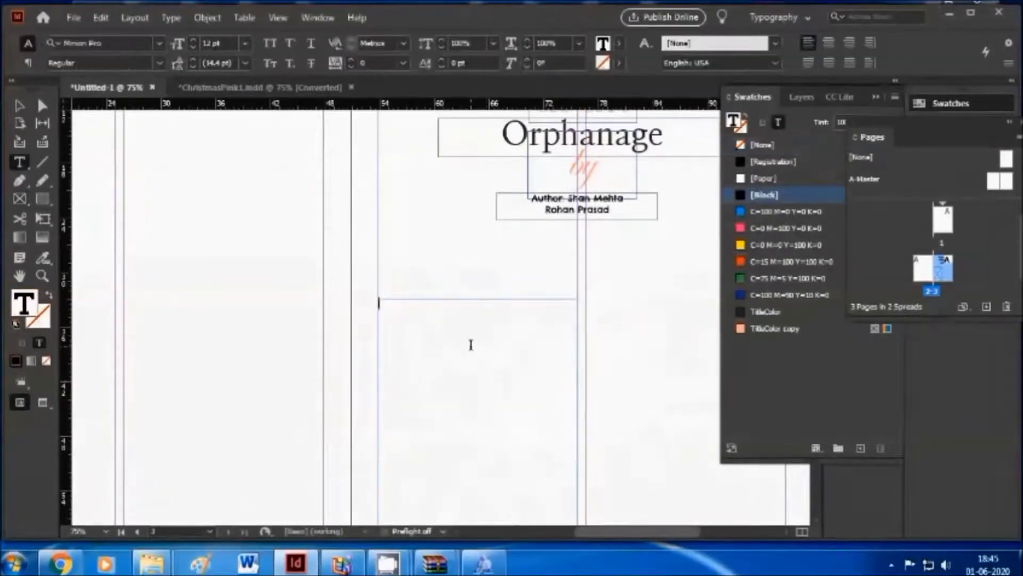
key("ctrl+v")
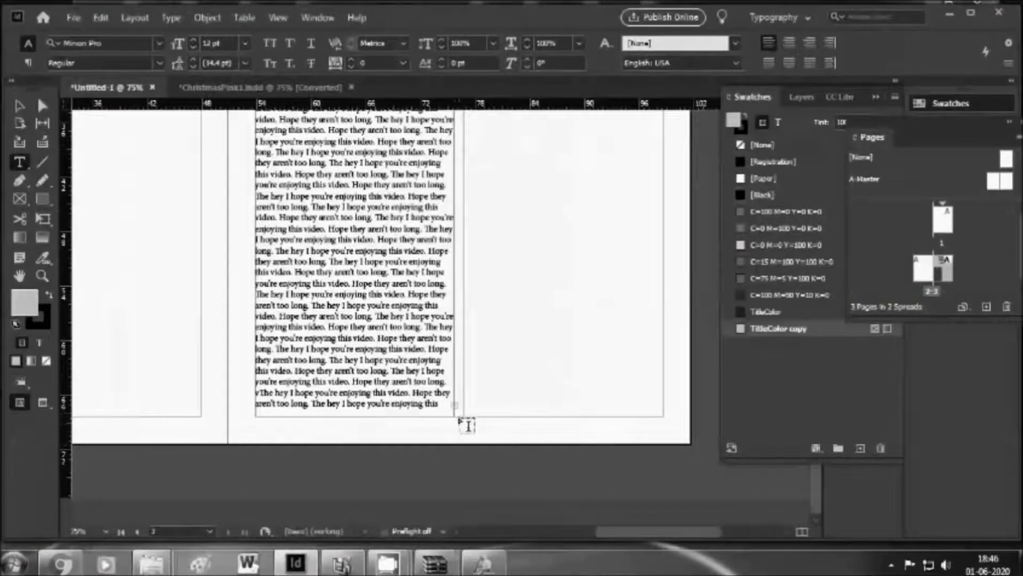
- Flow the left column's overset body text into a new frame about 21p11 wide and 22p7 high in the right column
key("Escape")
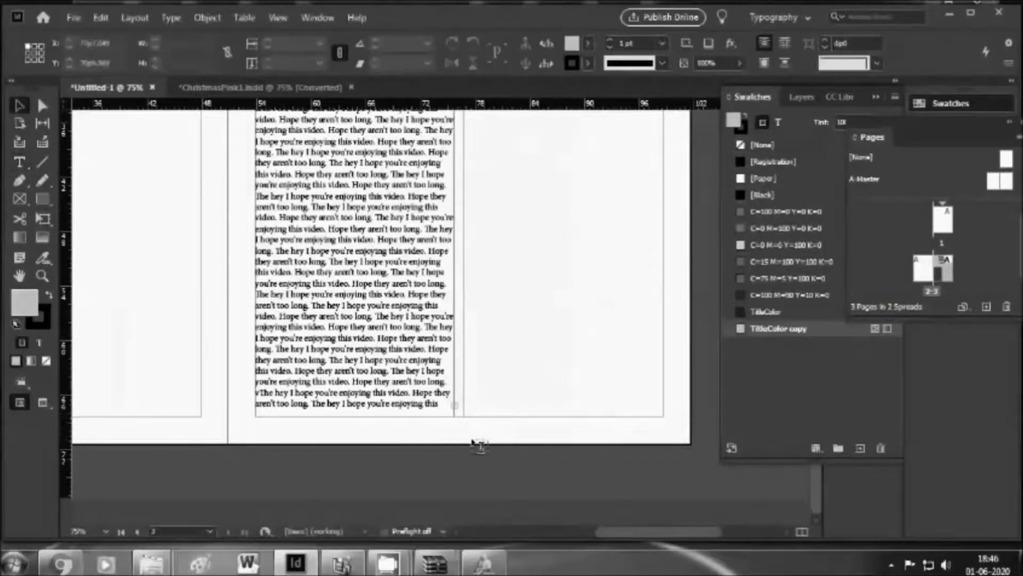
left_click(456, 409)
scroll(461, 389, "up", 8)
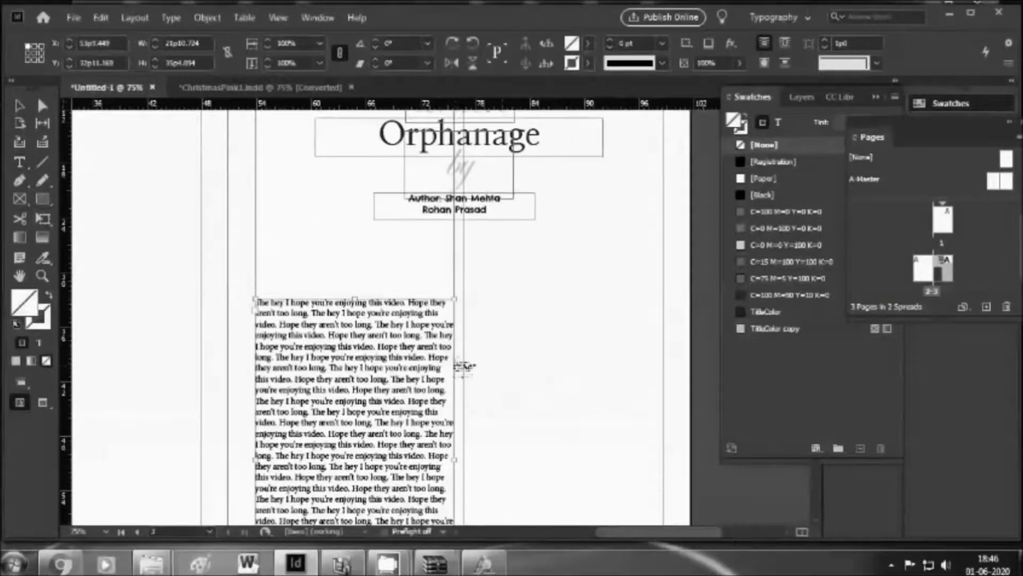
left_click_drag(464, 299, 663, 501)
scroll(567, 449, "down", 3)
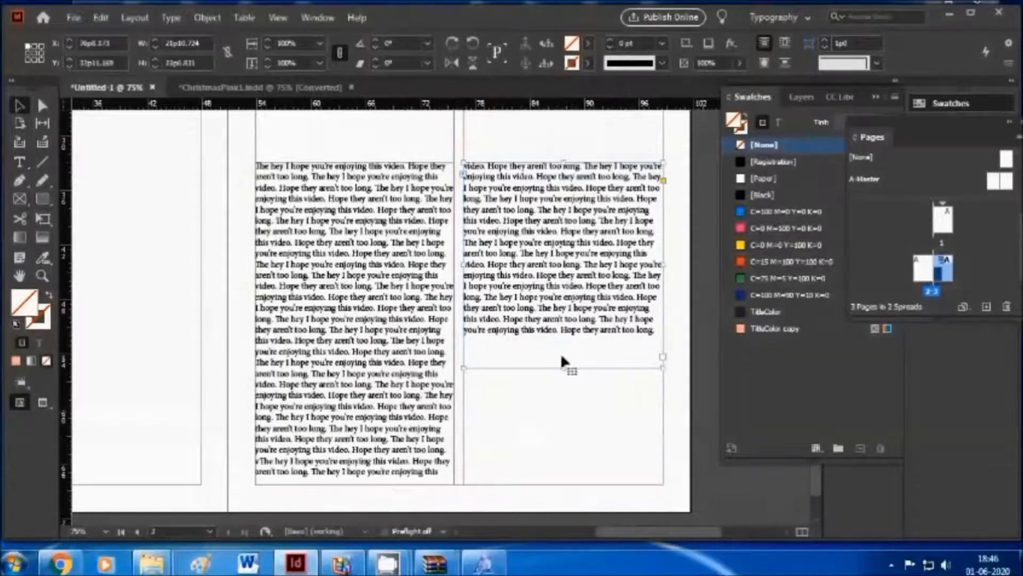
left_click(552, 391)
- Review the two threaded body text columns and their position beneath the title block and byline
scroll(532, 426, "up", 3)
scroll(533, 426, "down", 3)
scroll(436, 443, "up", 2)
scroll(541, 473, "up", 3)
scroll(589, 429, "down", 3)
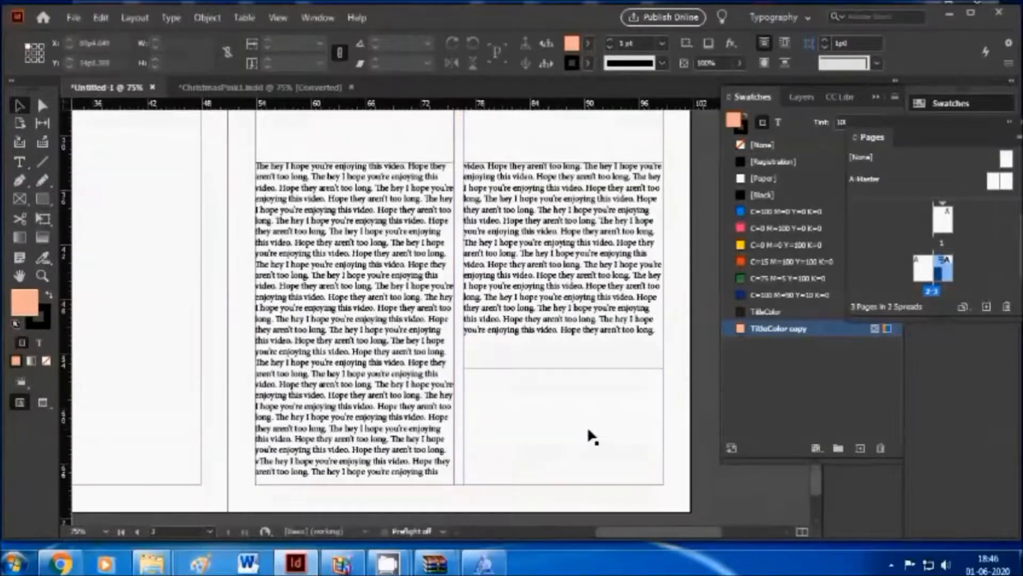
scroll(589, 430, "up", 4)
scroll(533, 411, "down", 1)
scroll(506, 395, "up", 6)
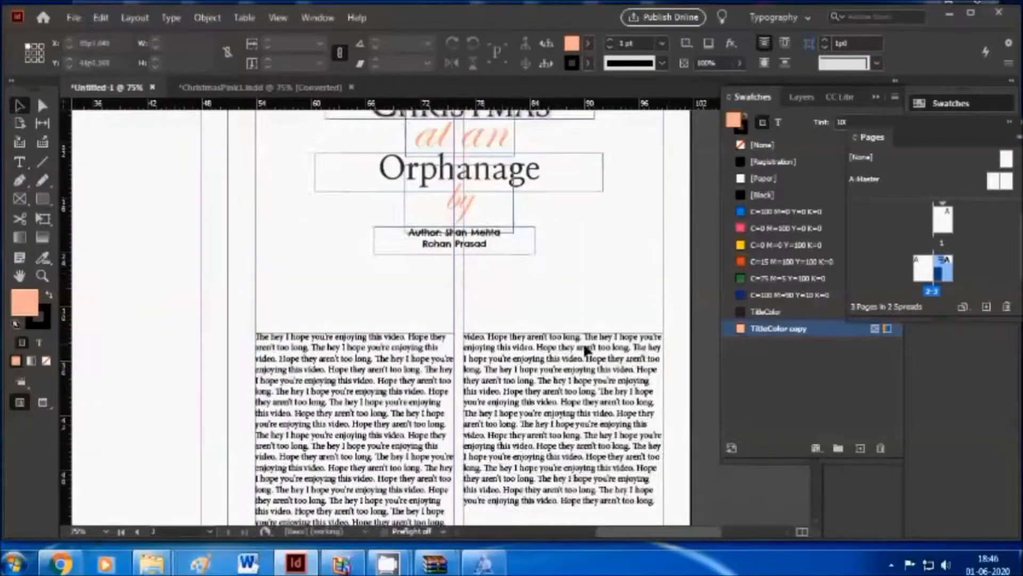
scroll(507, 394, "down", 5)
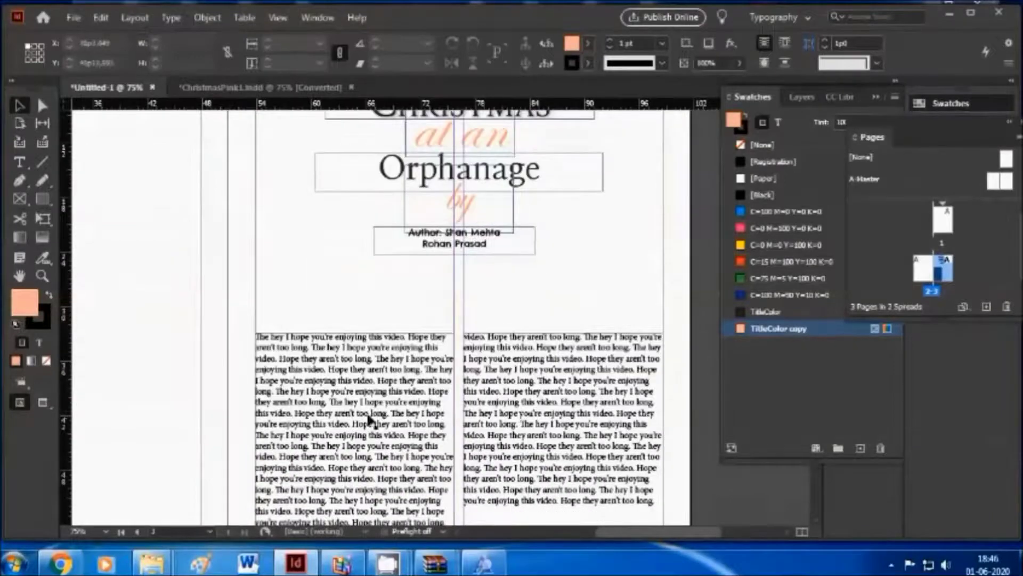
- Switch to the browser's reference spread, examine the large initial letter opening its body text, and return to the InDesign document
left_click(431, 399)
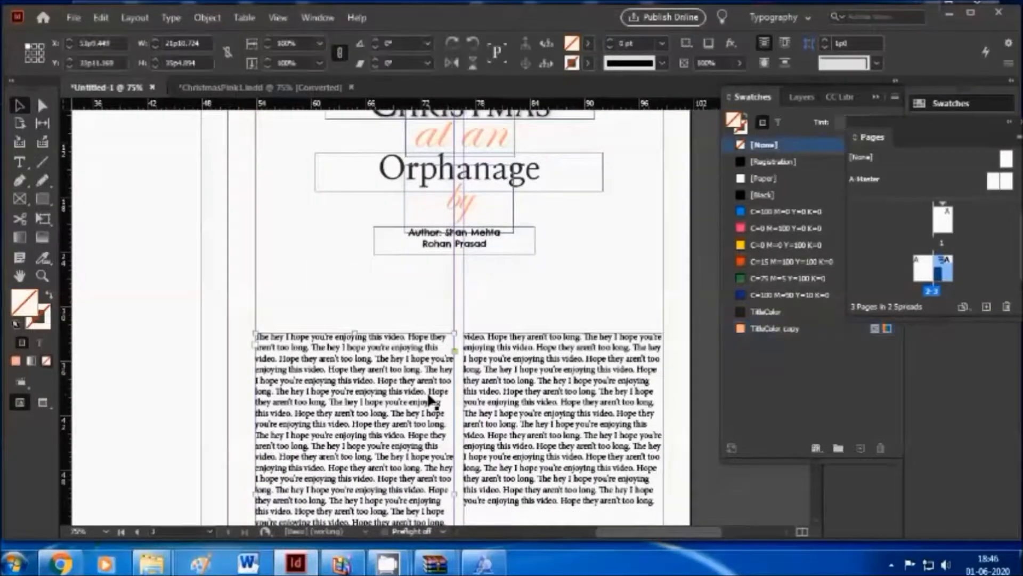
left_click(60, 562)
left_click(558, 327)
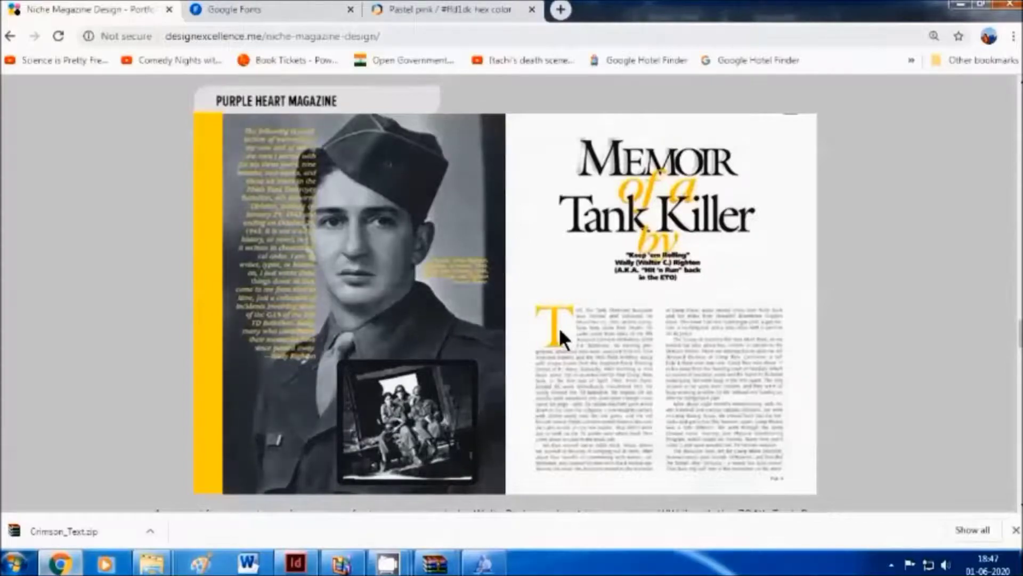
left_click(60, 562)
scroll(384, 383, "up", 1)
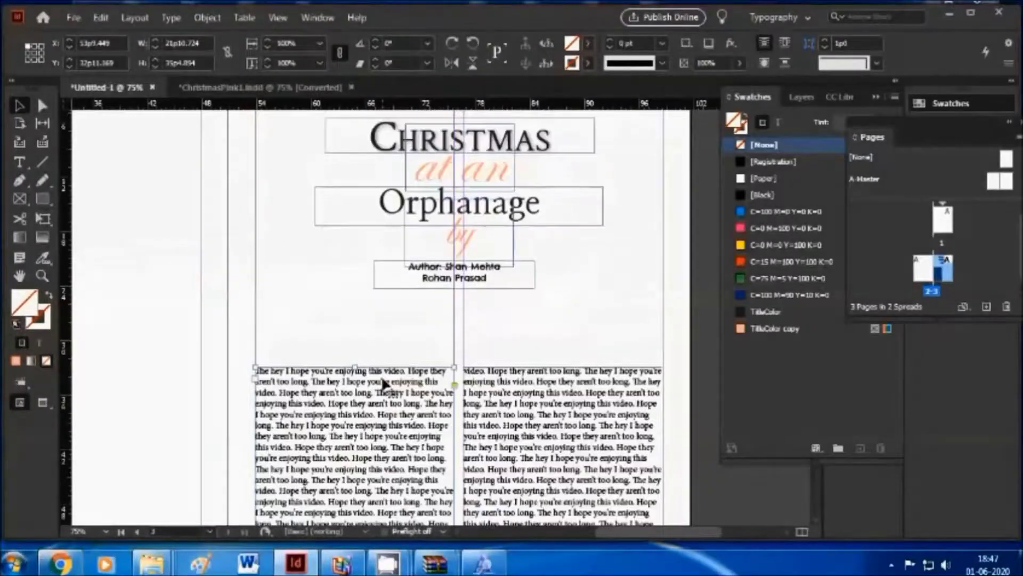
scroll(384, 382, "down", 1)
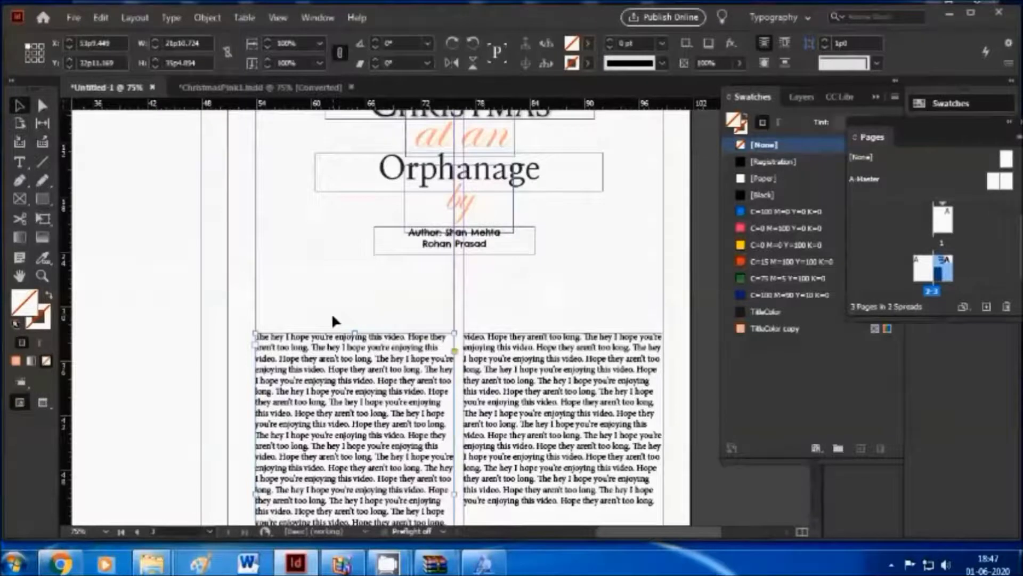
key("t")
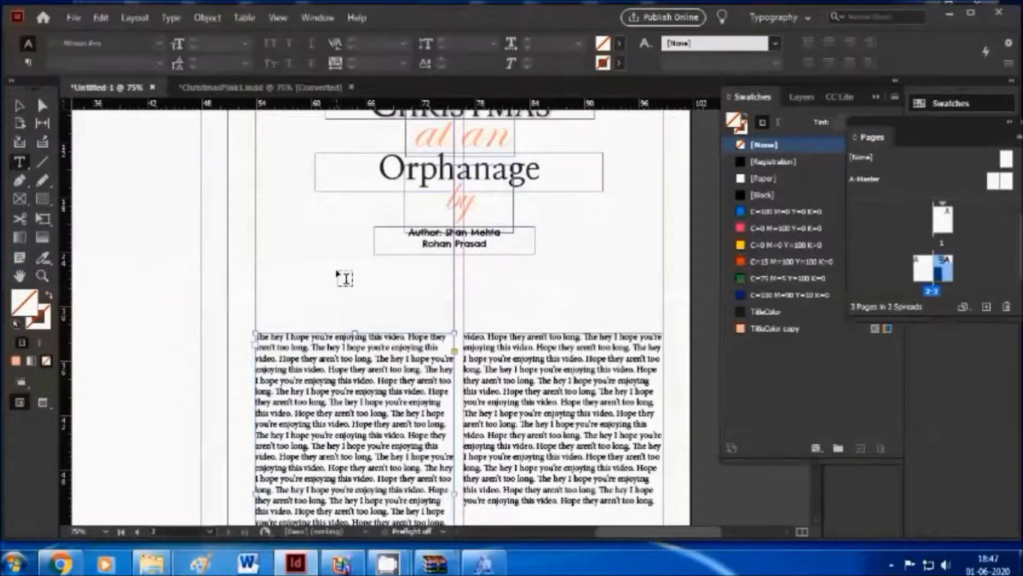
key("f")
left_click_drag(335, 266, 374, 303)
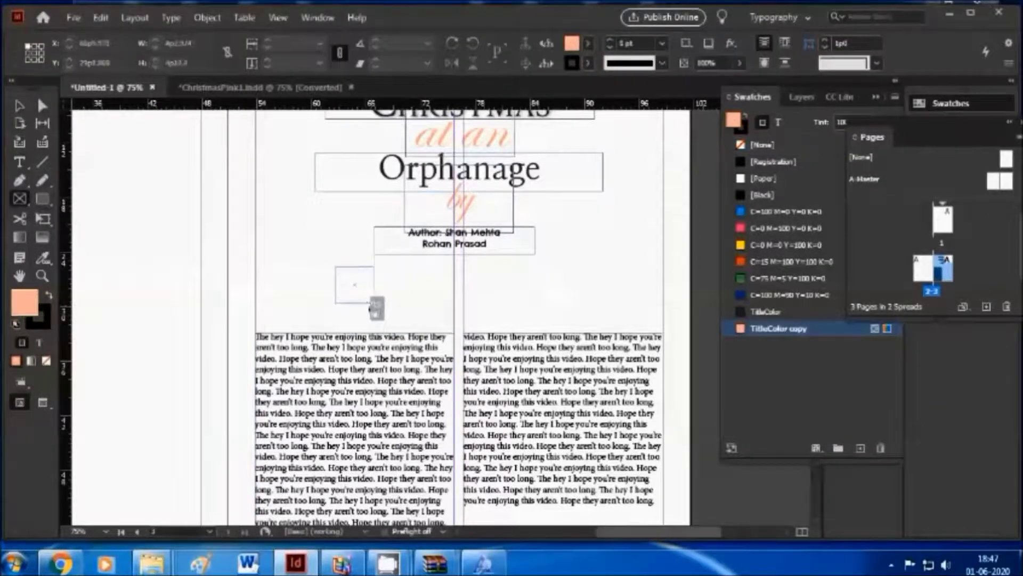
key("slash")
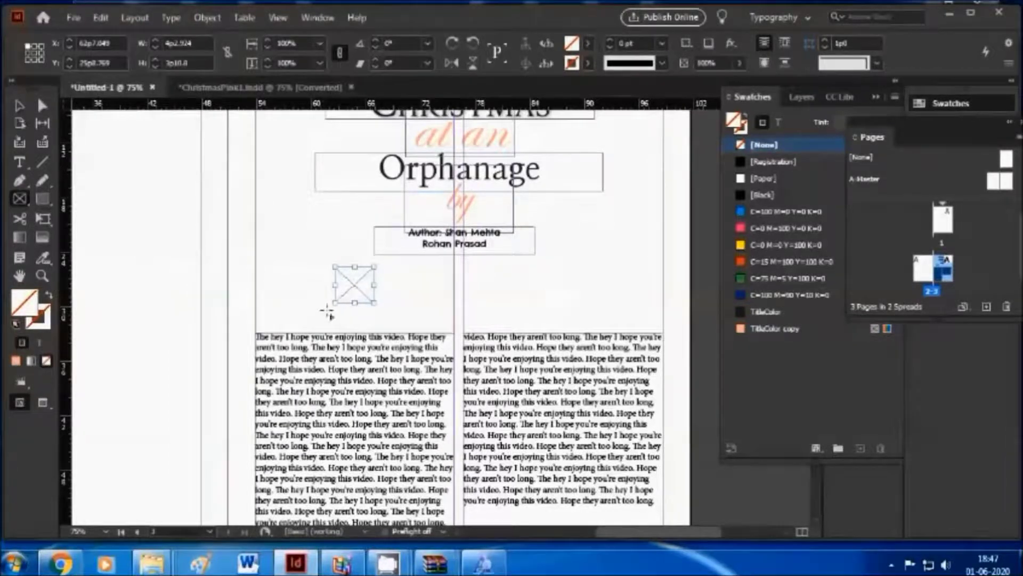
left_click(353, 292)
left_click_drag(275, 311, 282, 367)
key("ctrl+shift+a")
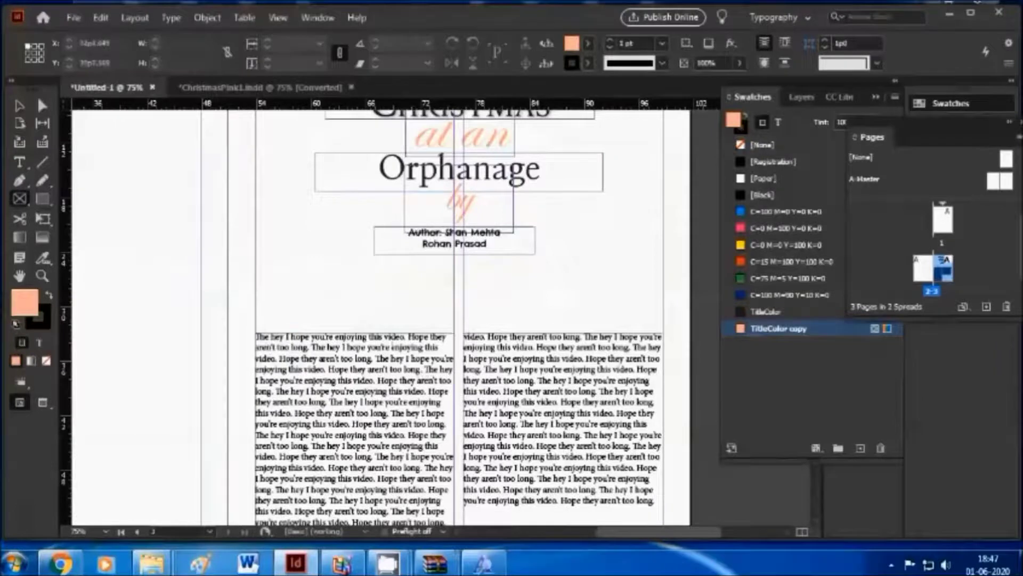
key("v")
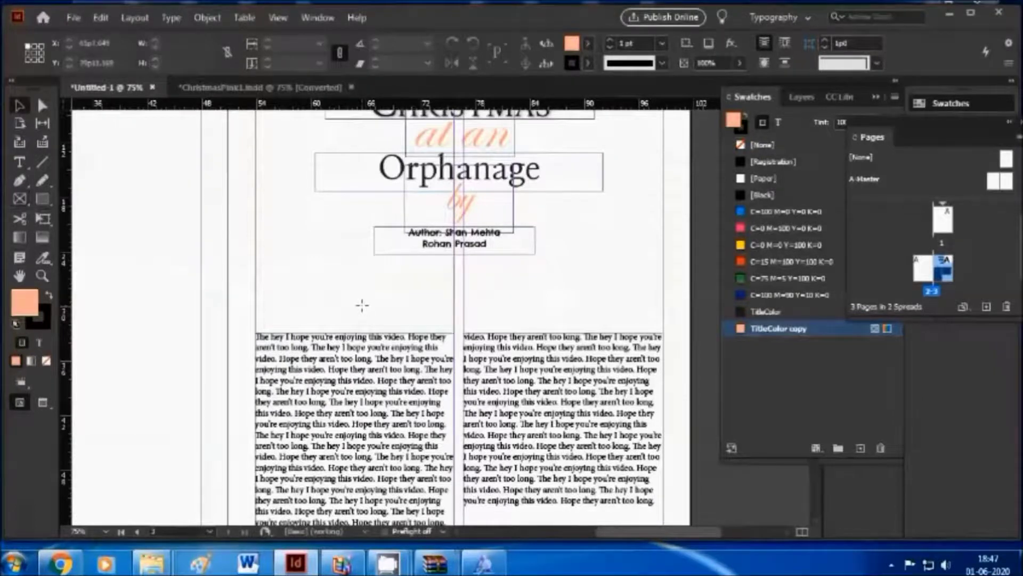
- Give the opening paragraph in the left column a one-character drop cap five lines high
left_click(407, 415)
scroll(407, 416, "down", 2)
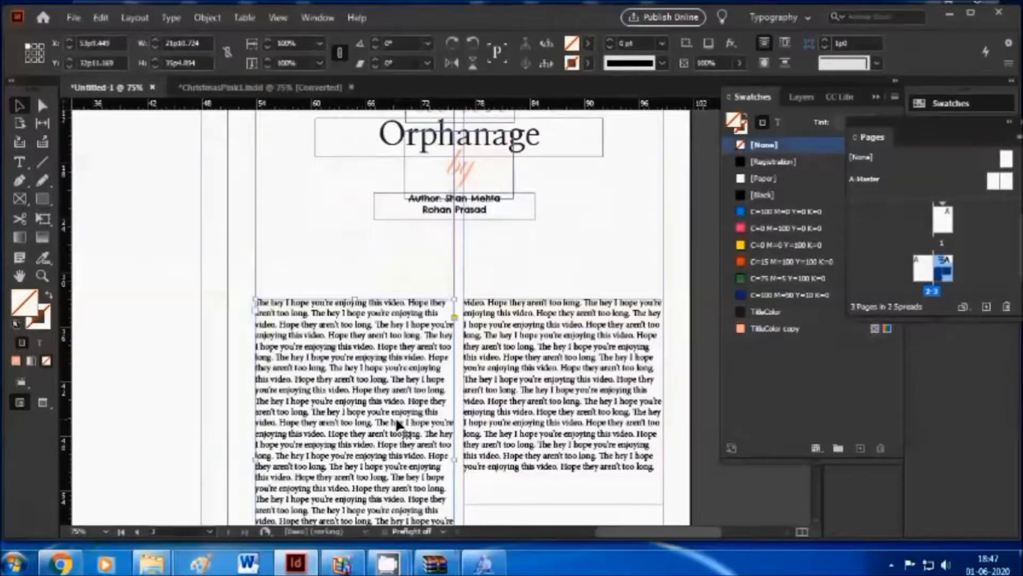
scroll(473, 403, "up", 3)
scroll(473, 403, "up", 1)
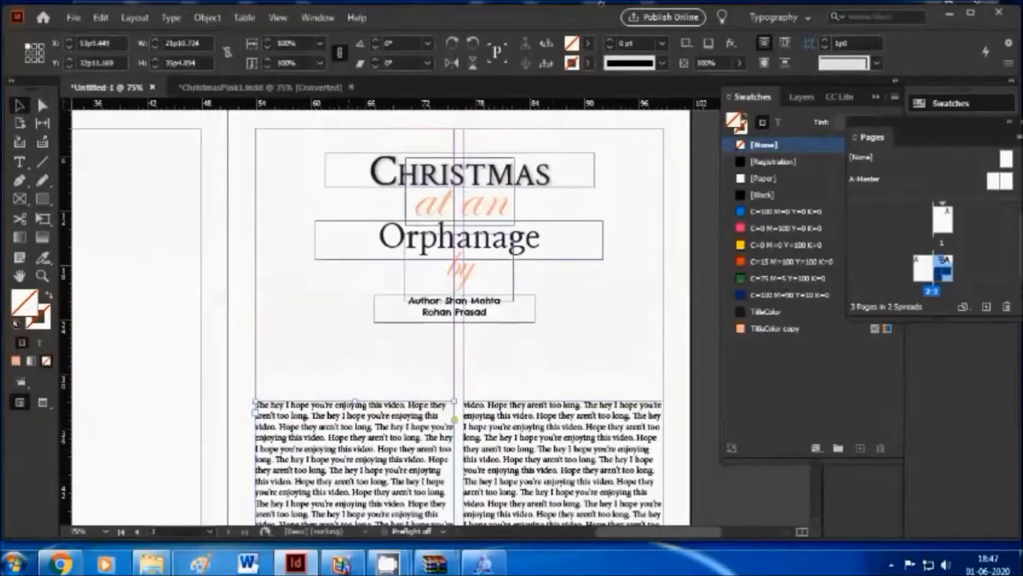
scroll(304, 485, "down", 2)
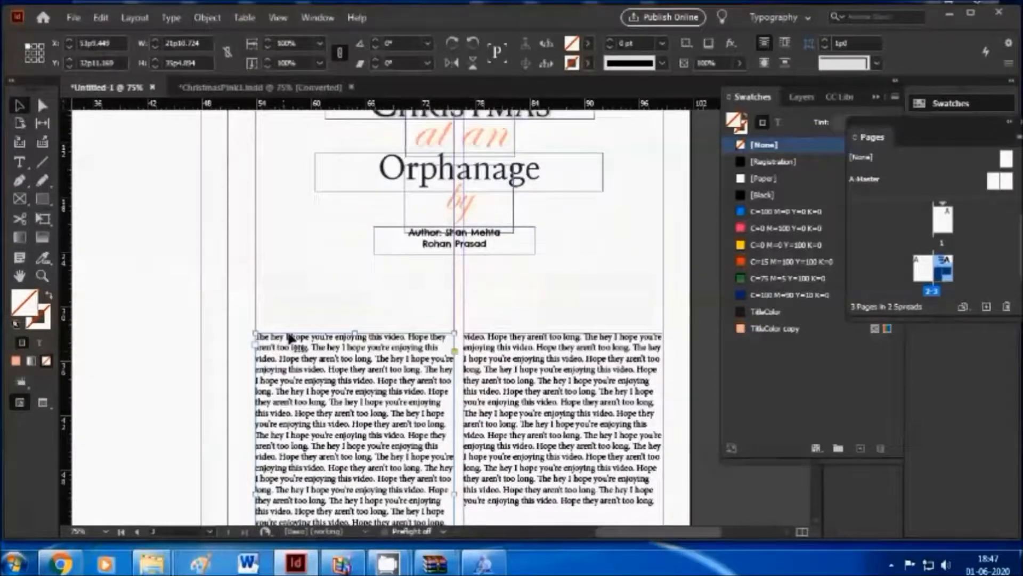
double_click(299, 359)
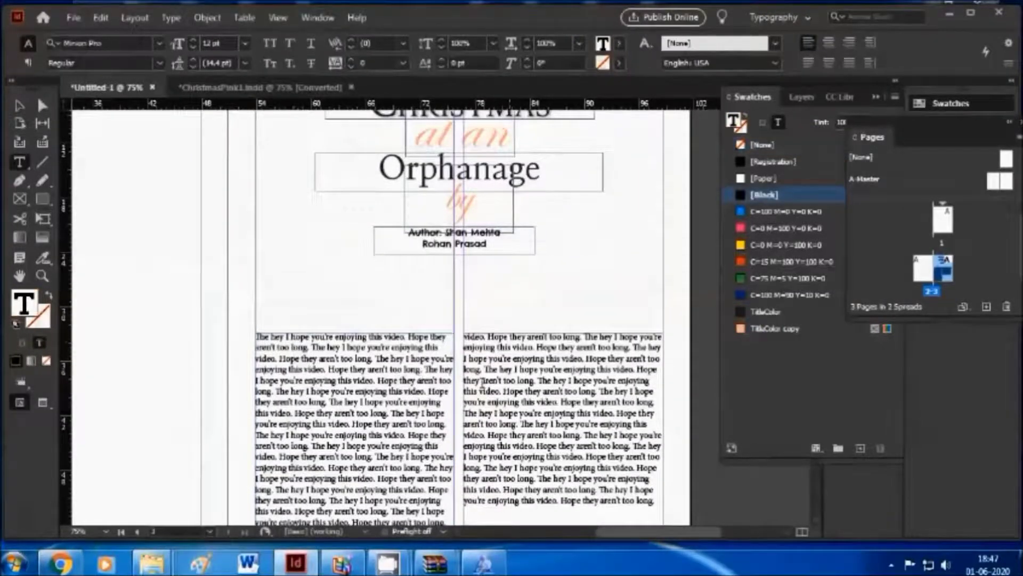
left_click(28, 64)
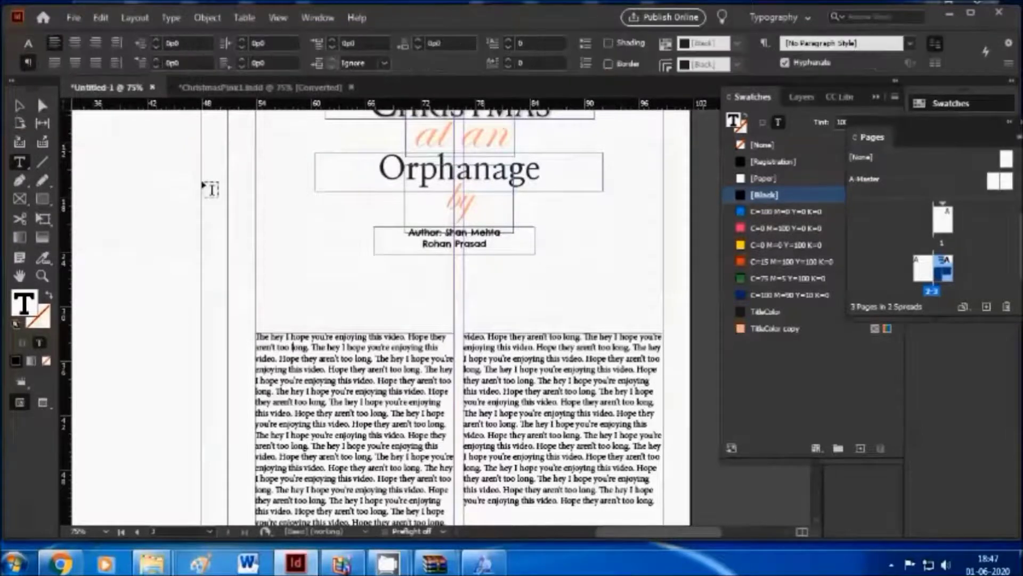
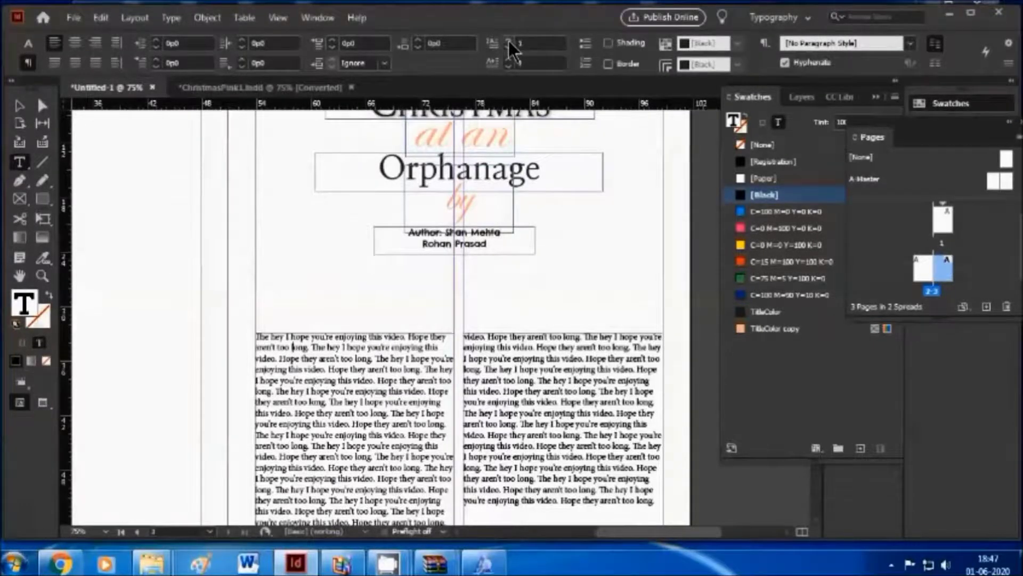
left_click(509, 40)
left_click(509, 41)
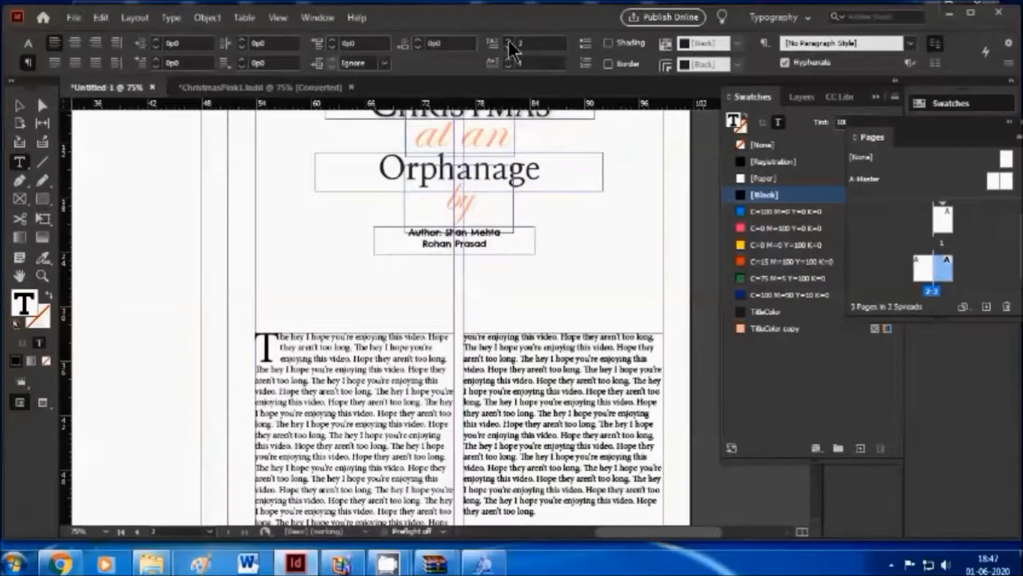
left_click(508, 40)
left_click(508, 40)
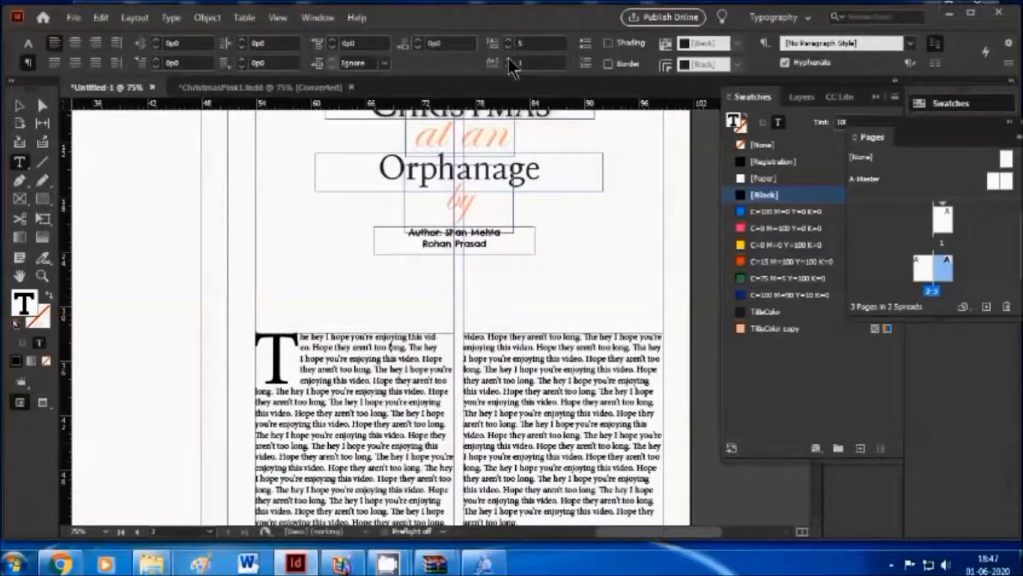
- Extend the right column's text frame downward to a height of about 30p7
scroll(373, 368, "down", 6)
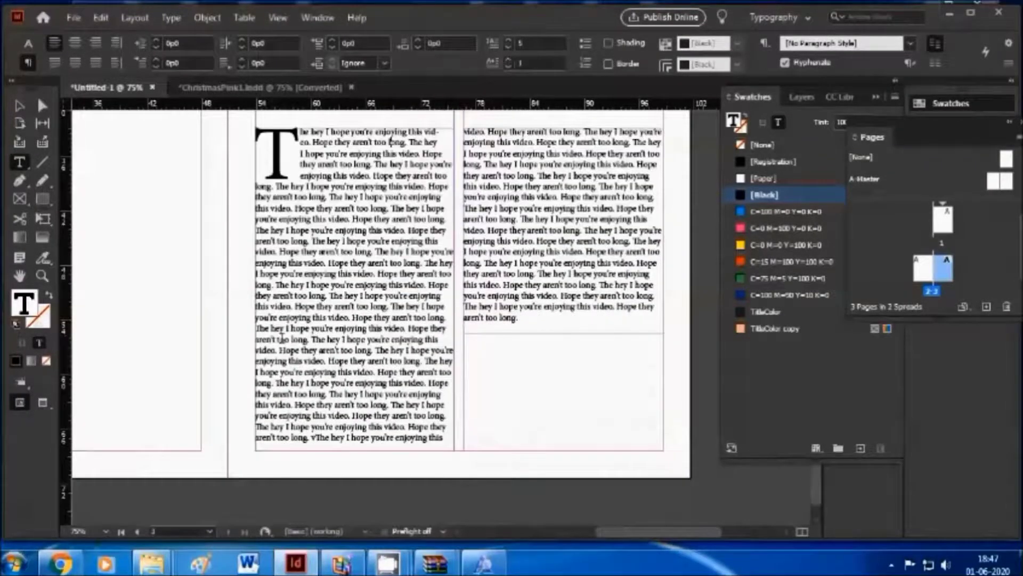
scroll(267, 274, "up", 3)
scroll(305, 287, "up", 3)
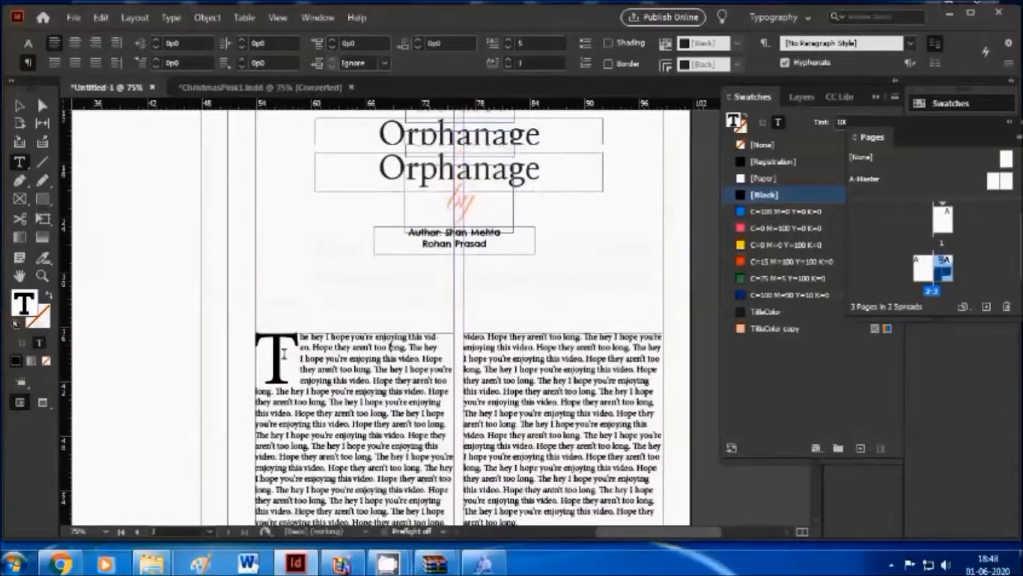
scroll(562, 436, "down", 3)
key("Escape")
left_click_drag(563, 437, 563, 509)
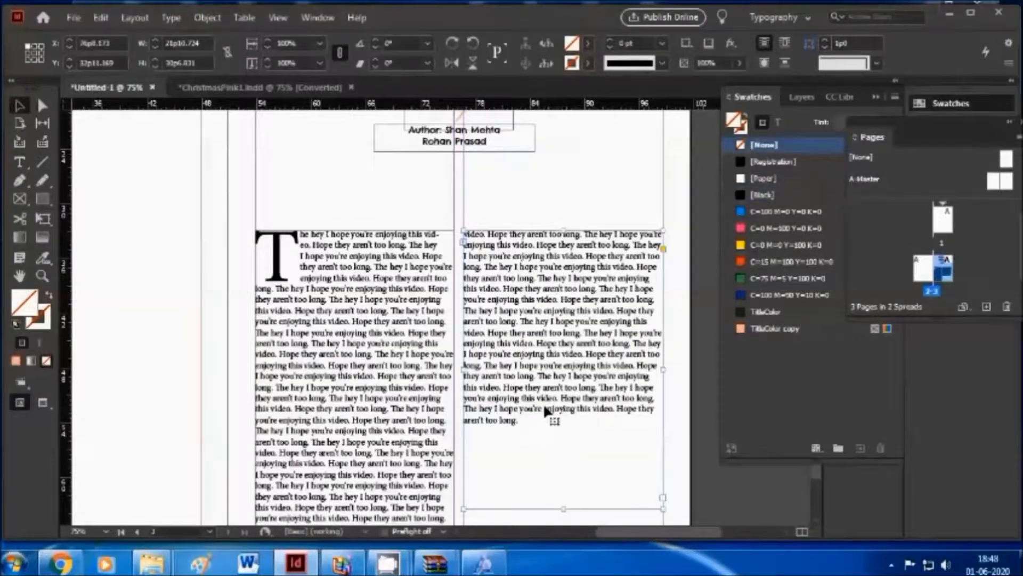
- Paste the copied body text repeatedly at the end of the right column to fill its remaining space
double_click(539, 418)
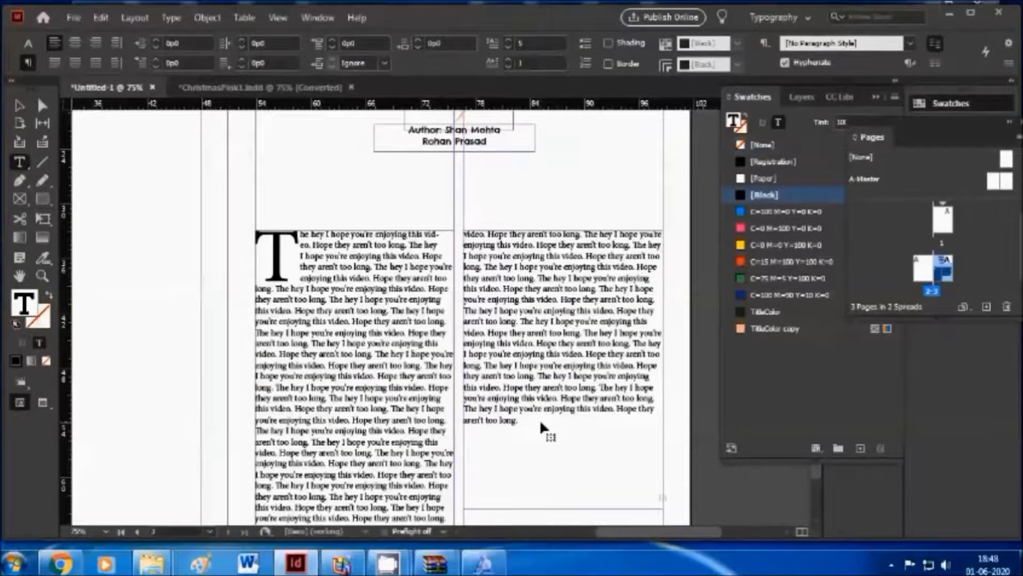
key("ctrl+v")
key("ctrl+v")
key("ctrl+v")
key("ctrl+v")
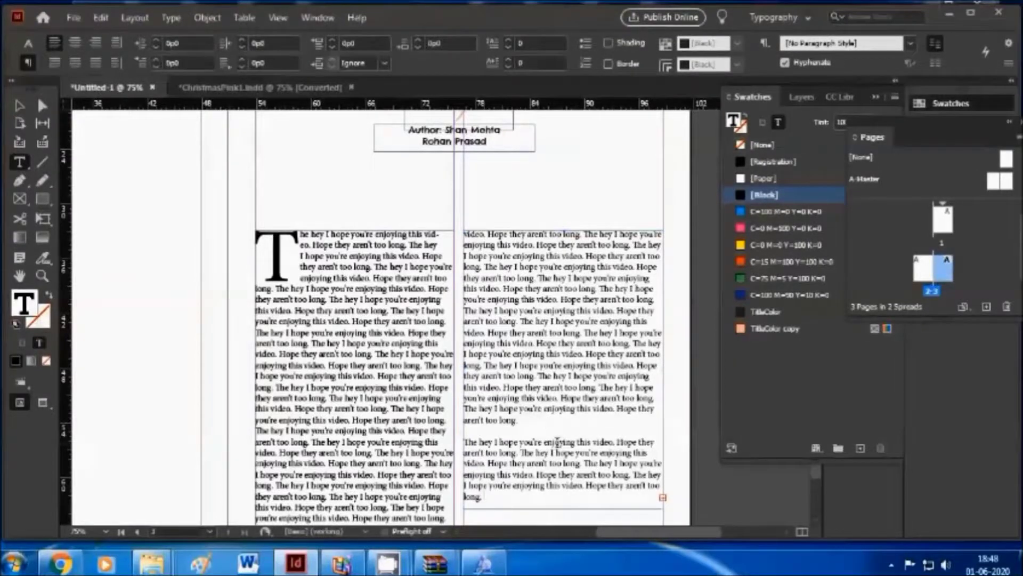
scroll(557, 443, "down", 3)
left_click(553, 427)
scroll(310, 358, "up", 4)
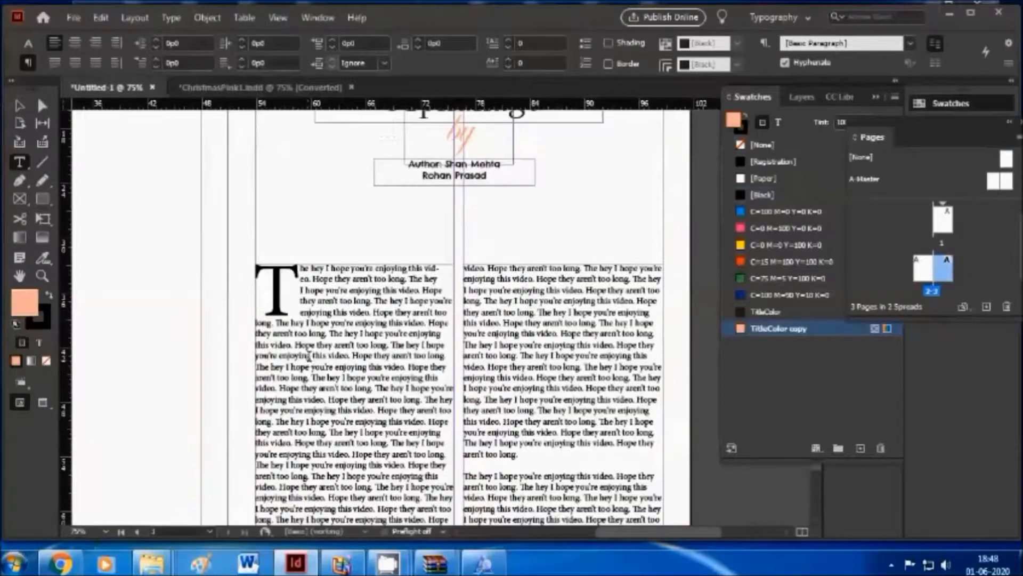
- Try a four-line drop cap on the opening paragraph, and set it back to five lines
left_click(447, 454)
left_click(504, 46)
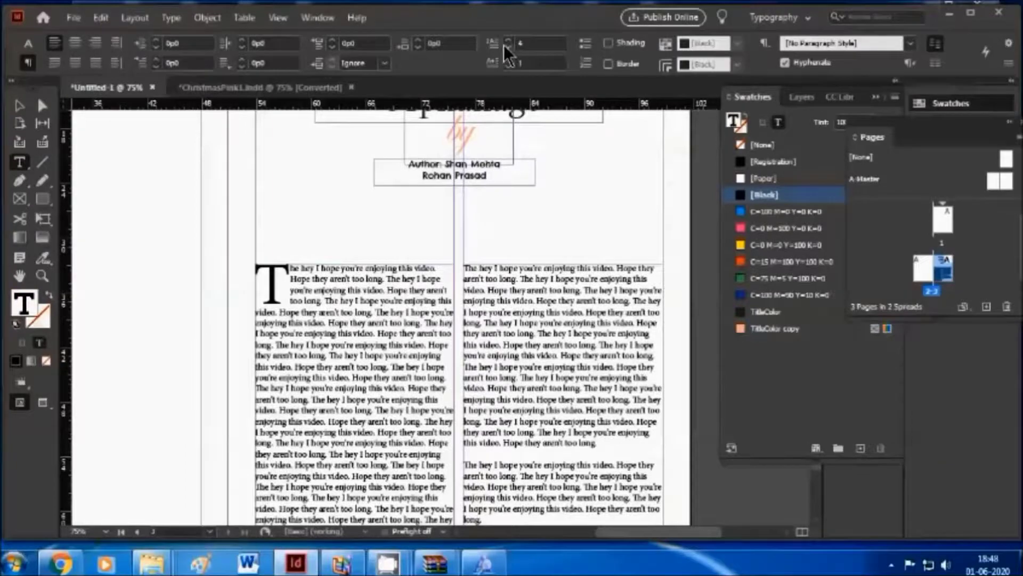
left_click(508, 39)
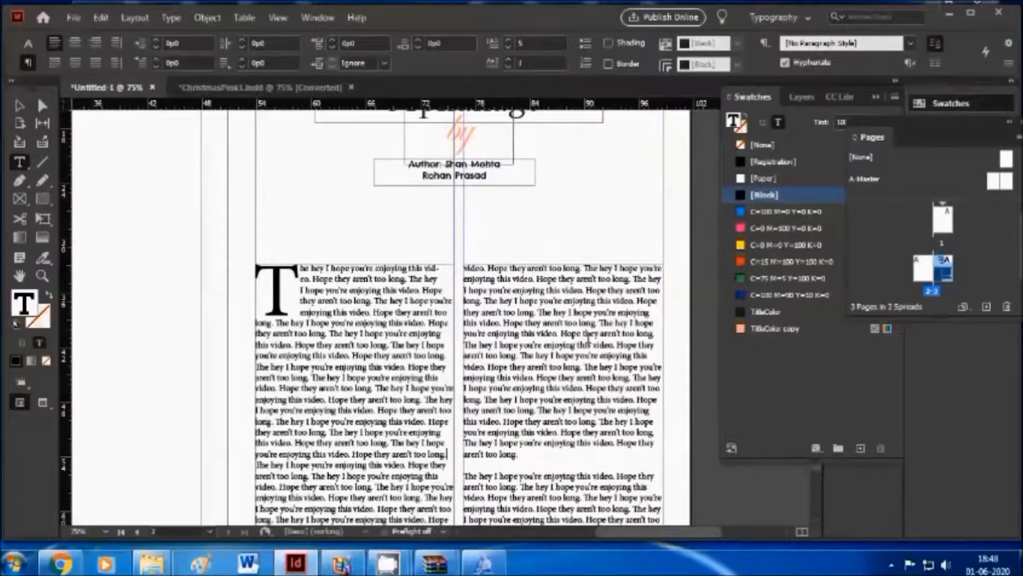
- Select the newly pasted paragraph at the end of the right column and try a four-line, one-character drop cap on it
scroll(522, 406, "down", 2)
left_click_drag(483, 463, 463, 408)
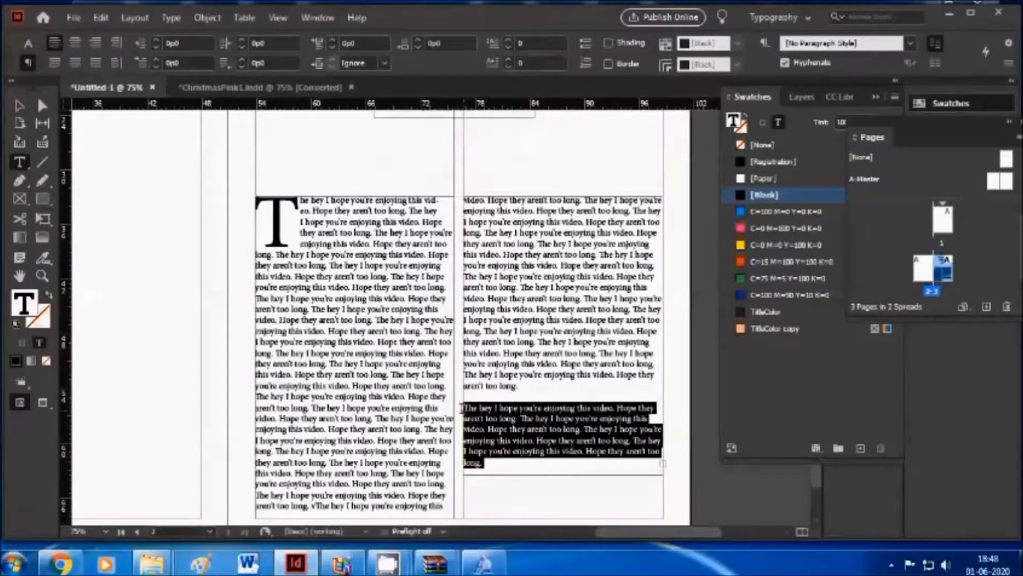
left_click(510, 42)
left_click(509, 40)
left_click(531, 448)
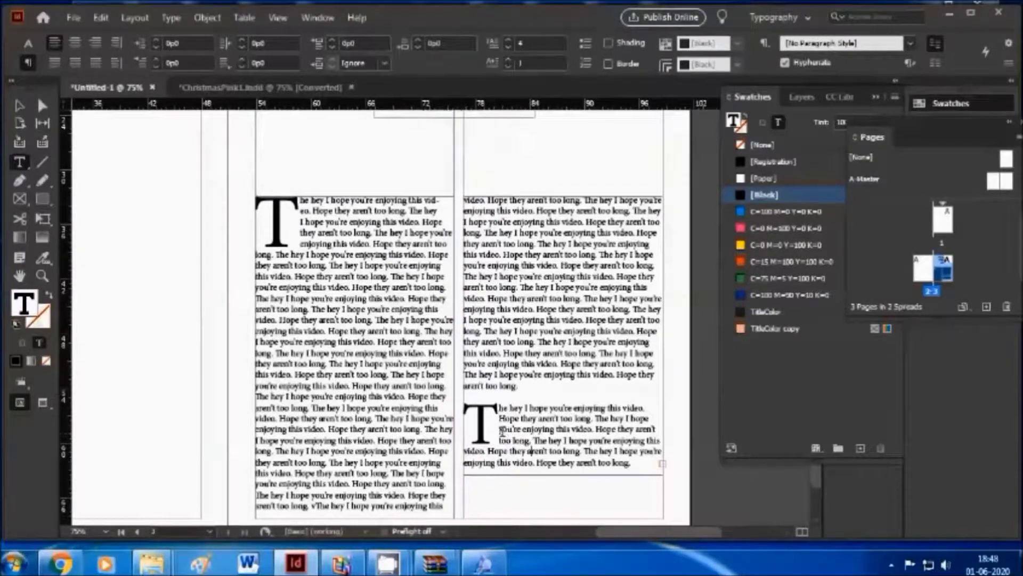
- Remove the drop cap from the last paragraph of the right column by setting its line count to 0
scroll(503, 431, "down", 1)
left_click_drag(464, 376, 657, 504)
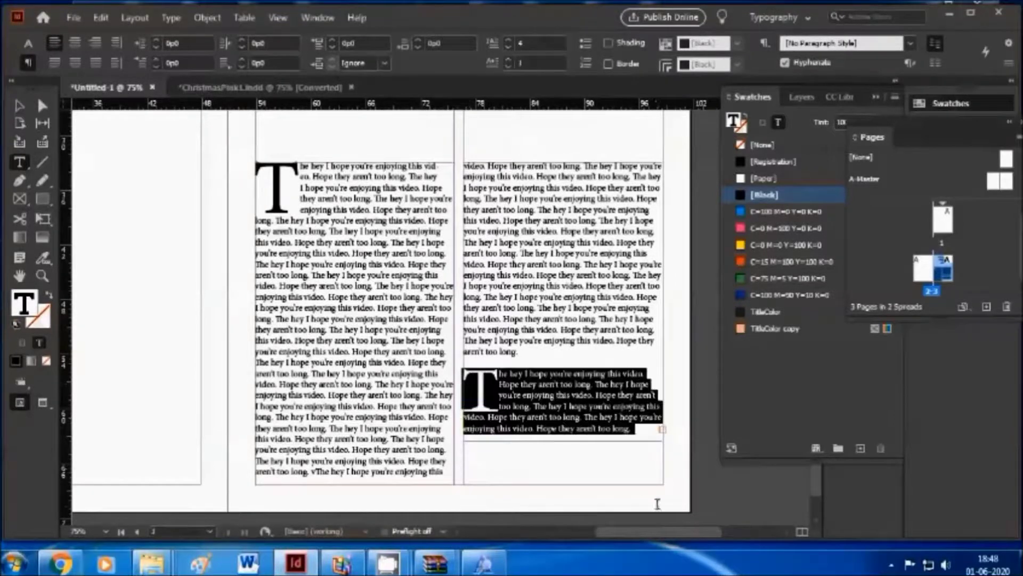
left_click(513, 47)
left_click(513, 47)
left_click(512, 47)
left_click(513, 47)
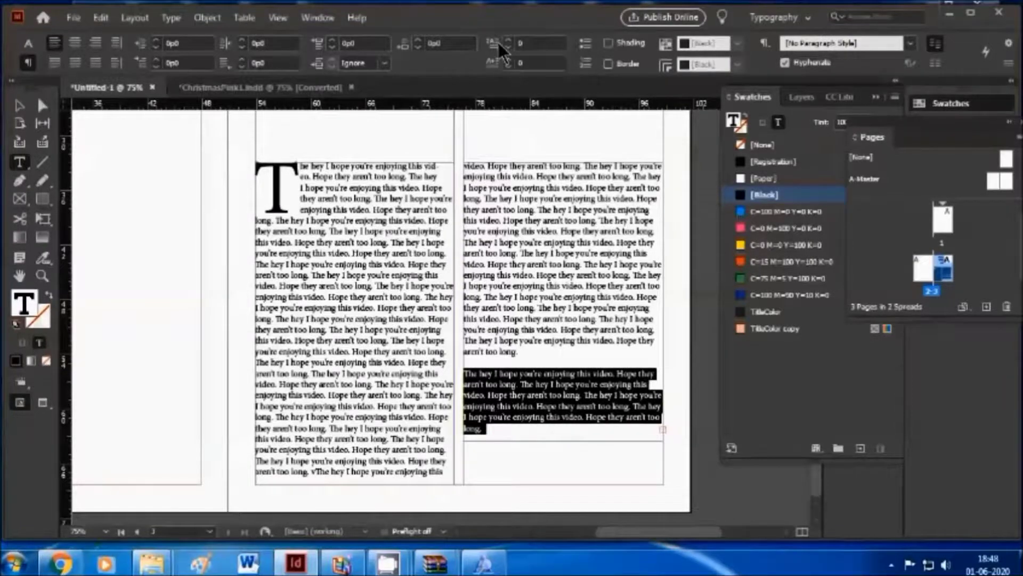
- Compare the page's drop cap with the yellow one in the Purple Heart Magazine reference spread in the browser
left_click(351, 275)
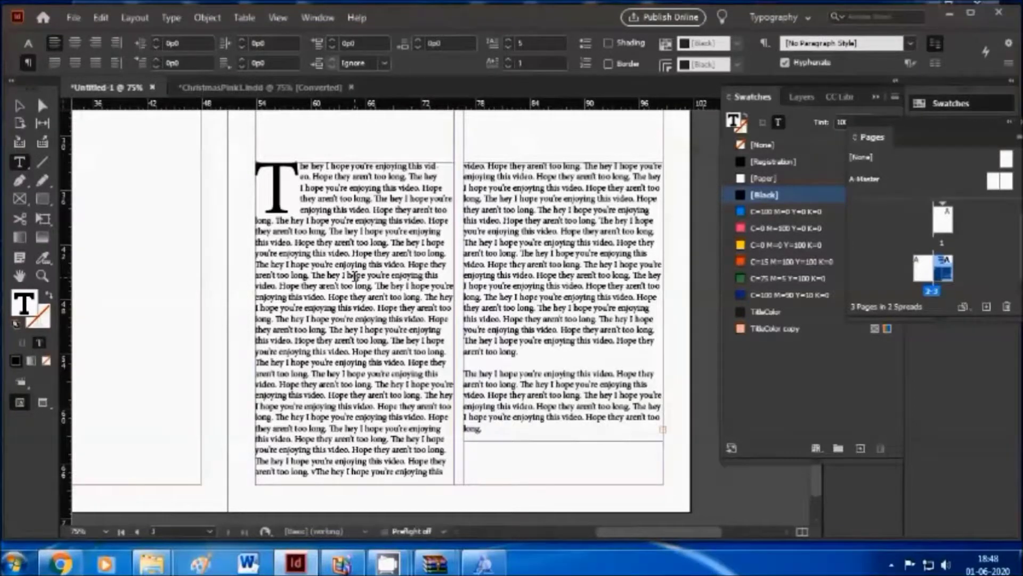
scroll(320, 373, "up", 5)
scroll(303, 427, "down", 4)
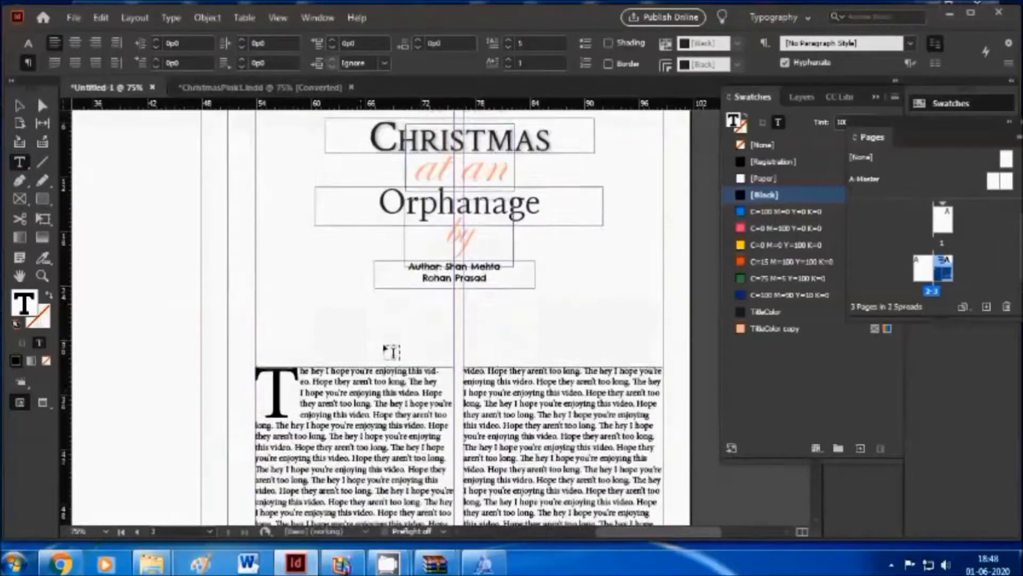
scroll(297, 442, "down", 1)
scroll(297, 442, "up", 2)
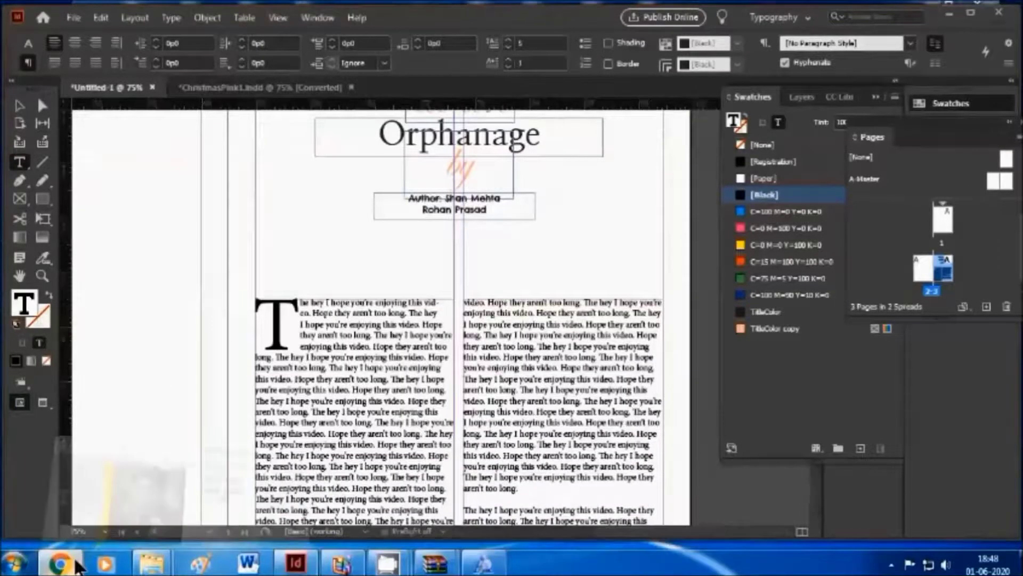
left_click(69, 566)
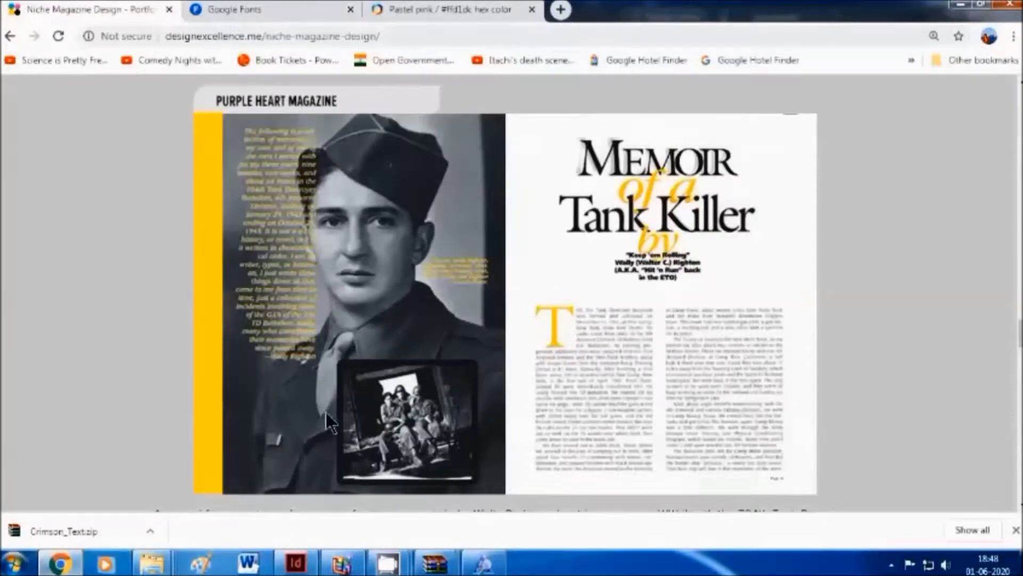
key("alt+Tab")
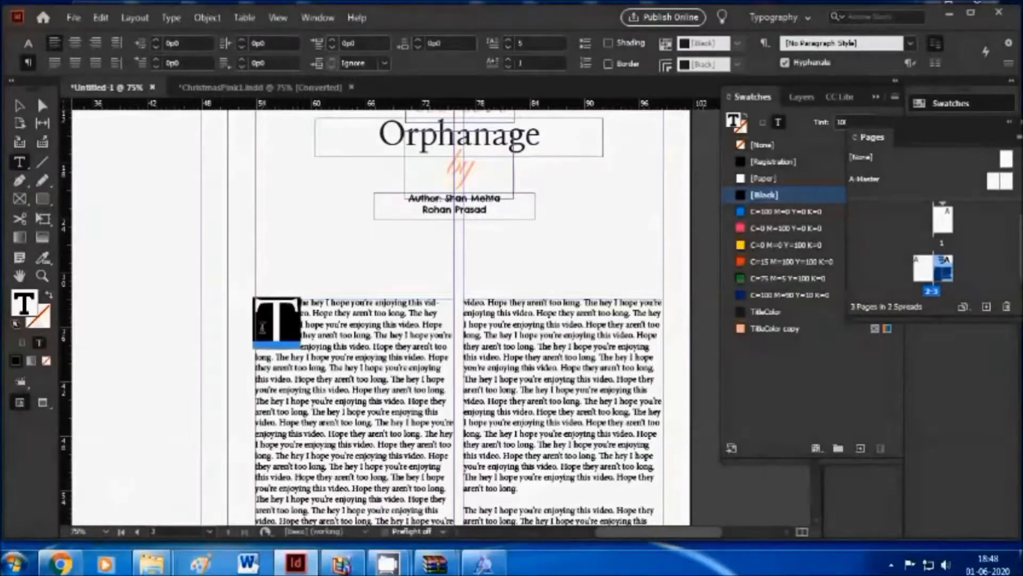
- Color the opening paragraph's drop cap T with the TitleColor copy swatch
left_click(784, 328)
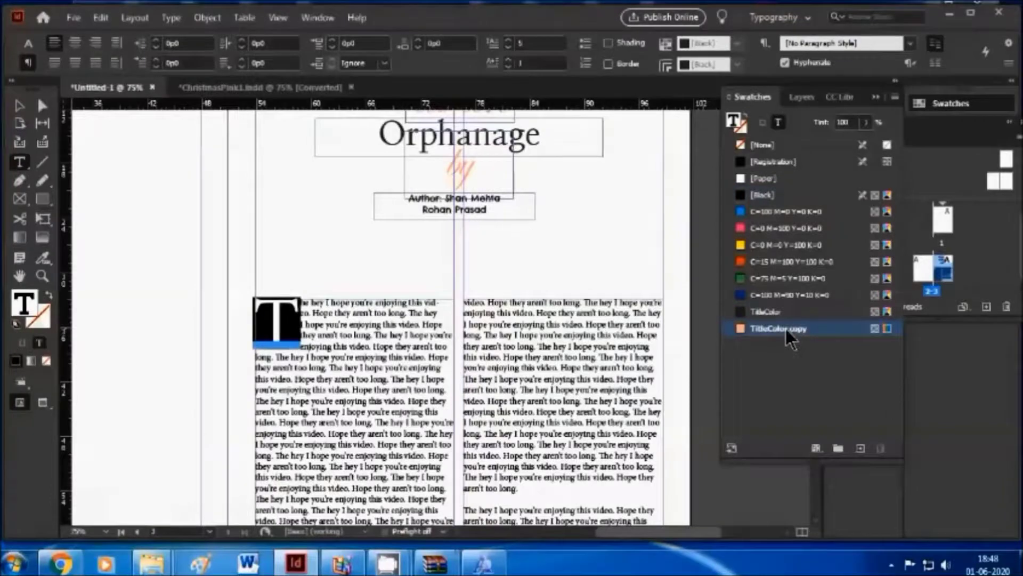
left_click(380, 345)
scroll(410, 397, "up", 4)
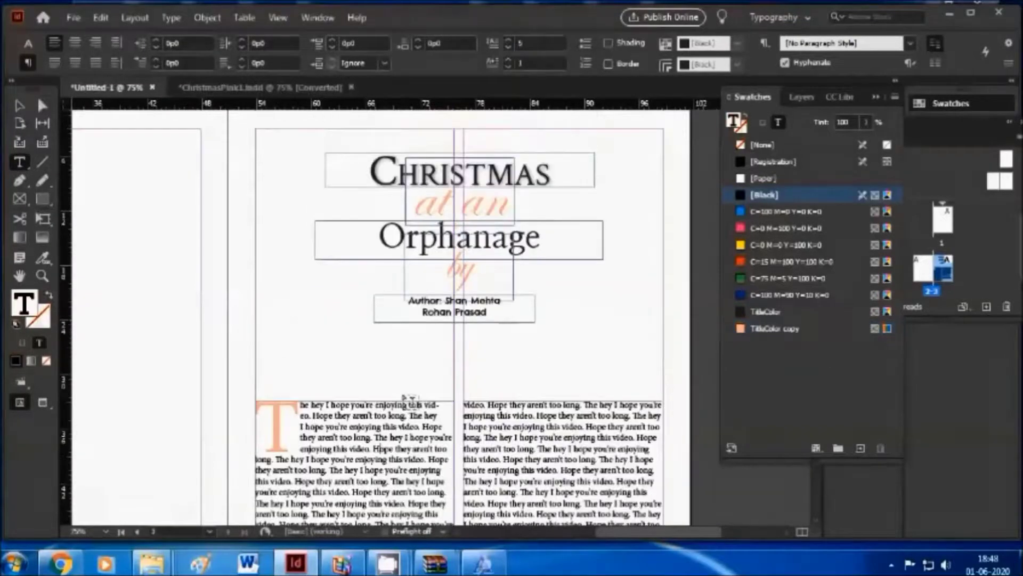
- Raise the bottom edge of the right column's text frame to the page's bottom margin
key("ctrl+minus")
left_click(565, 501)
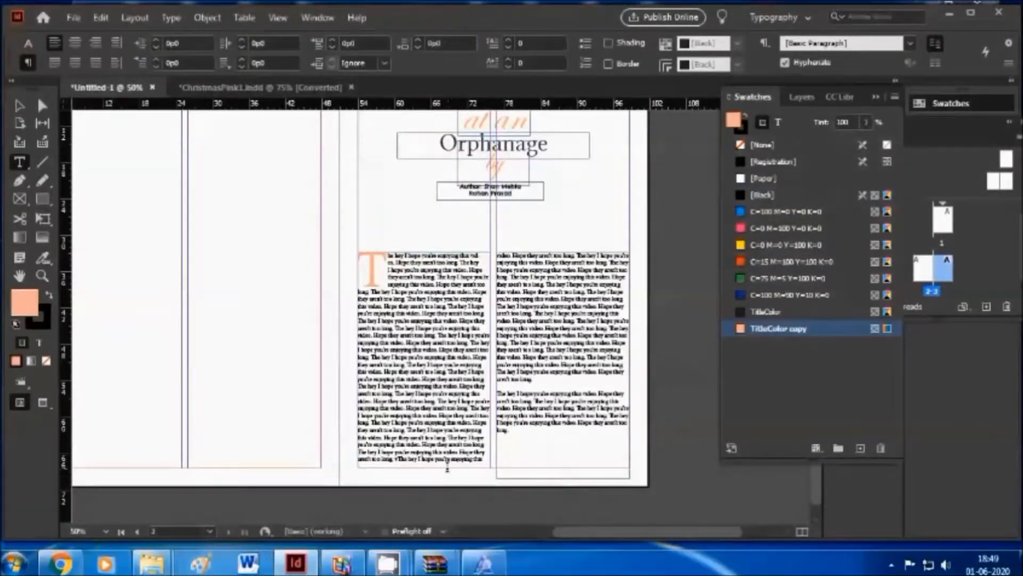
key("v")
left_click(561, 478)
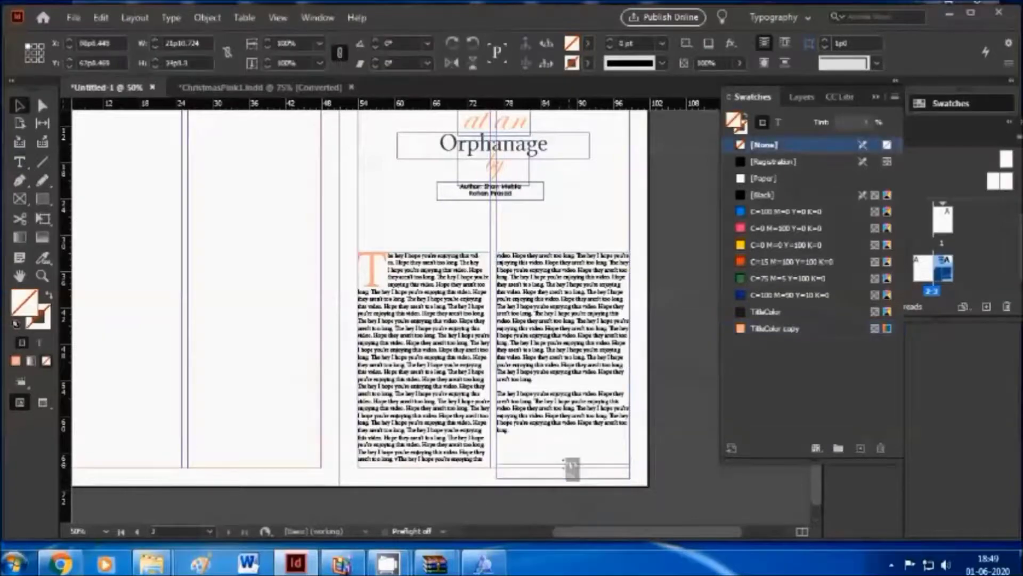
left_click(552, 487)
scroll(553, 480, "up", 2)
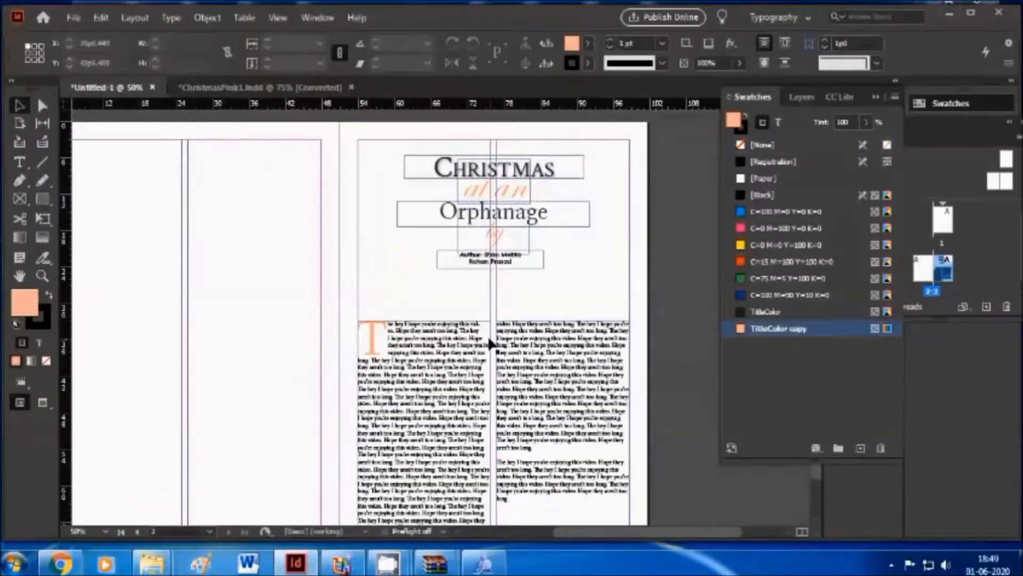
- Switch to the preview display and examine the title, byline and body columns without guides
key("w")
scroll(522, 383, "down", 2)
scroll(555, 442, "up", 2)
scroll(680, 453, "up", 1)
scroll(682, 330, "down", 2)
scroll(394, 480, "up", 2)
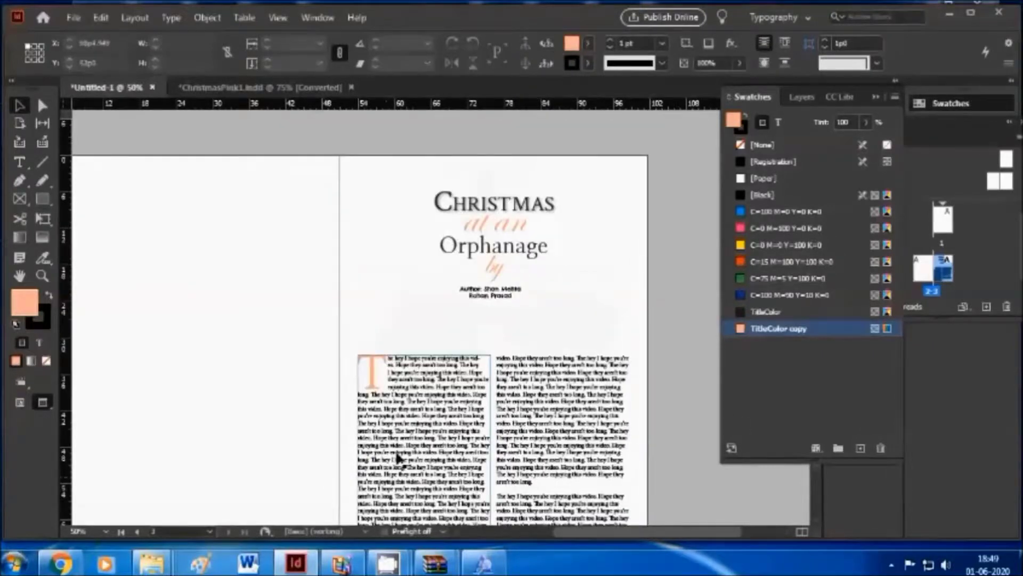
scroll(445, 448, "down", 2)
scroll(445, 448, "up", 4)
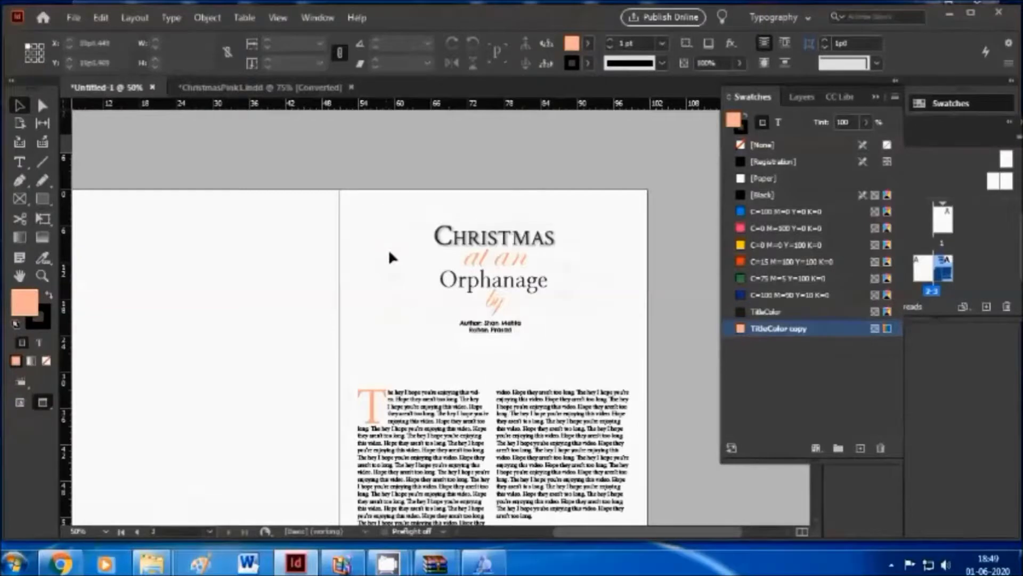
- Move the title and byline frames down together toward the body text, and shift both body columns up slightly
left_click_drag(381, 199, 603, 355)
left_click(458, 363)
left_click_drag(387, 212, 606, 359)
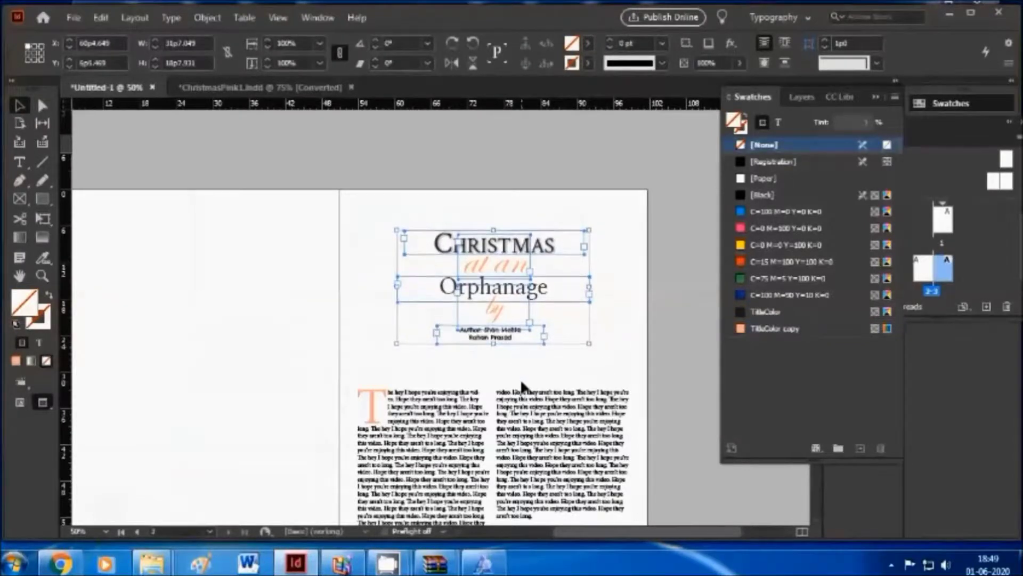
scroll(533, 341, "down", 3)
left_click(674, 404)
scroll(347, 443, "down", 2)
scroll(349, 452, "up", 2)
scroll(541, 221, "down", 1)
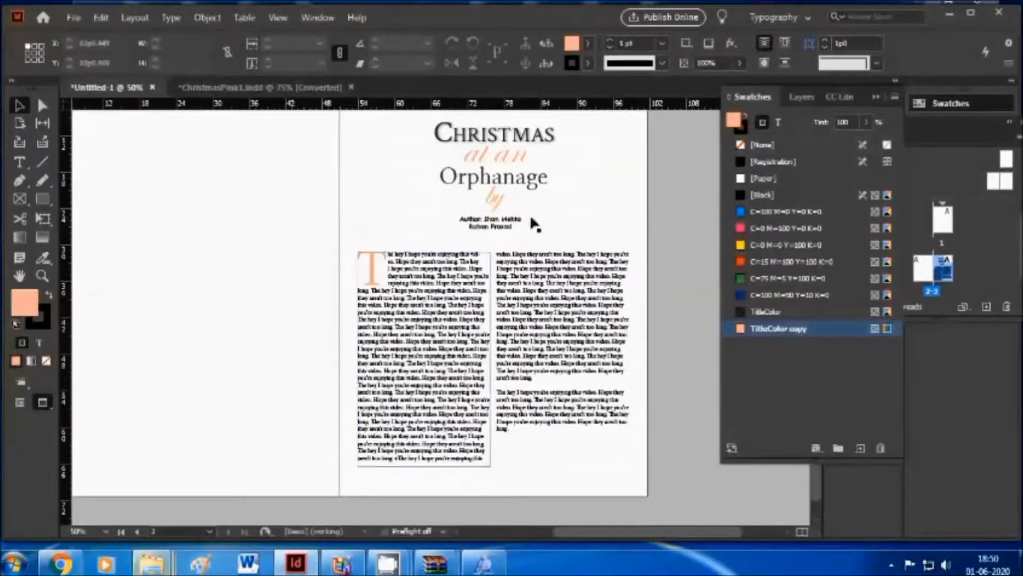
scroll(392, 229, "up", 3)
scroll(393, 229, "down", 2)
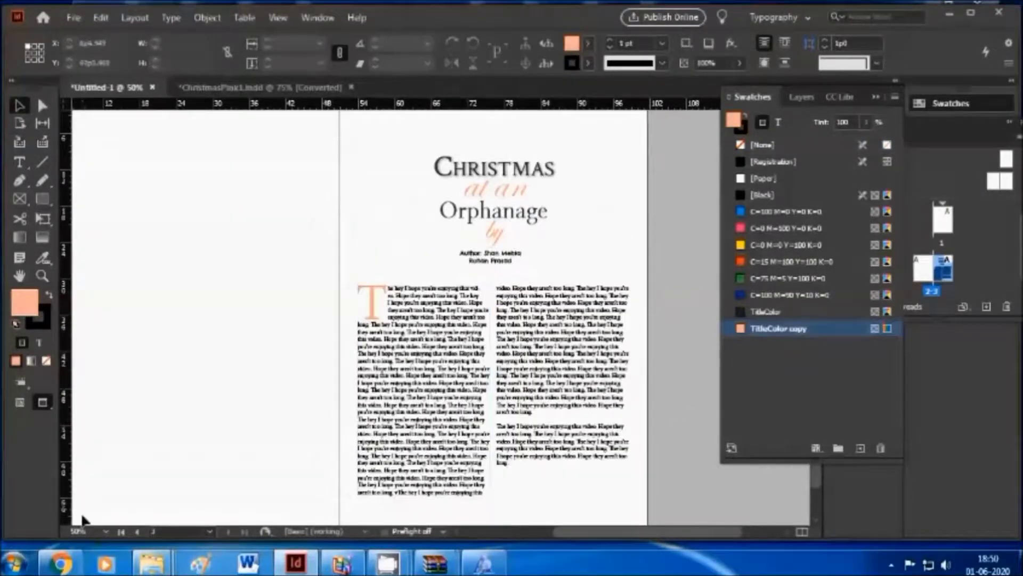
- Compare the adjusted title spacing and the spread's empty areas with the magazine reference page in the browser
left_click(60, 563)
scroll(858, 119, "up", 3)
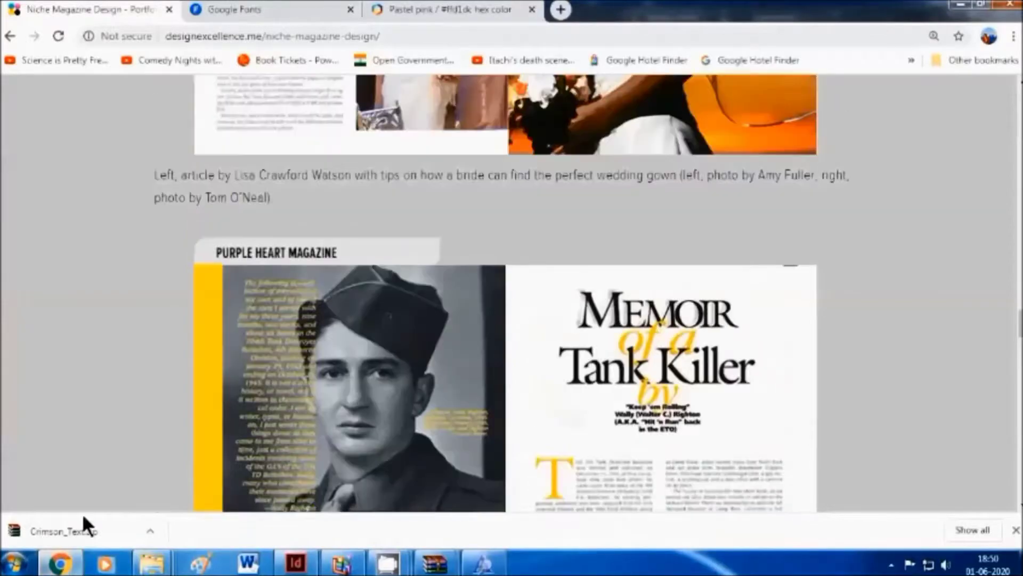
left_click(59, 563)
scroll(506, 194, "up", 3)
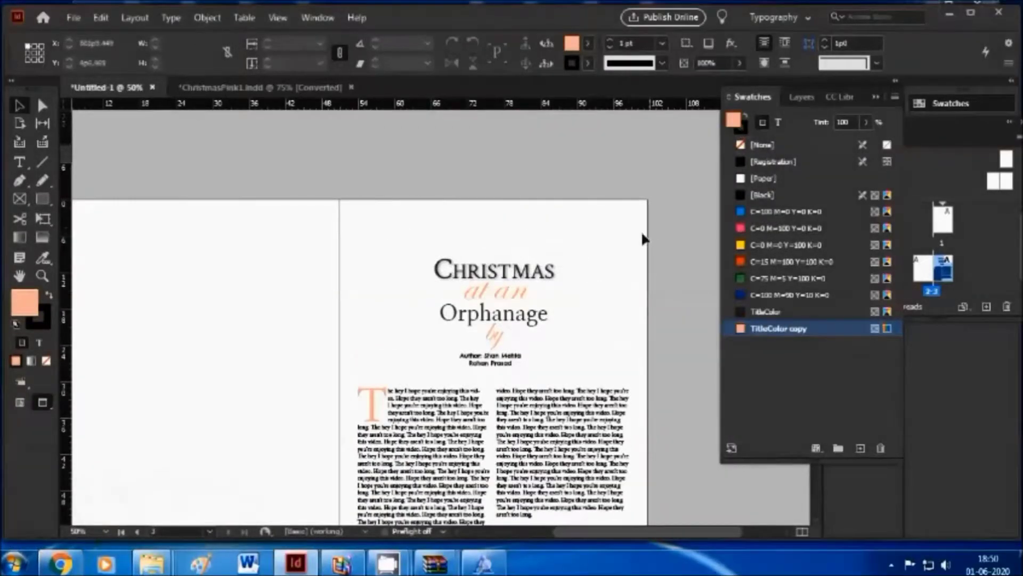
scroll(642, 238, "down", 3)
scroll(353, 183, "up", 3)
scroll(208, 374, "down", 5)
left_click_drag(567, 528, 523, 526)
left_click(61, 563)
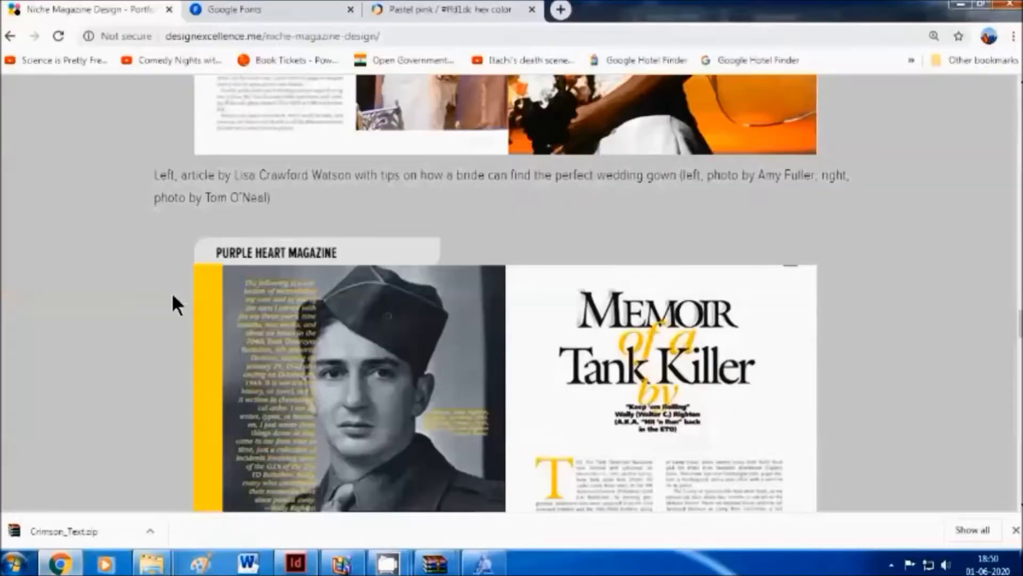
left_click(61, 562)
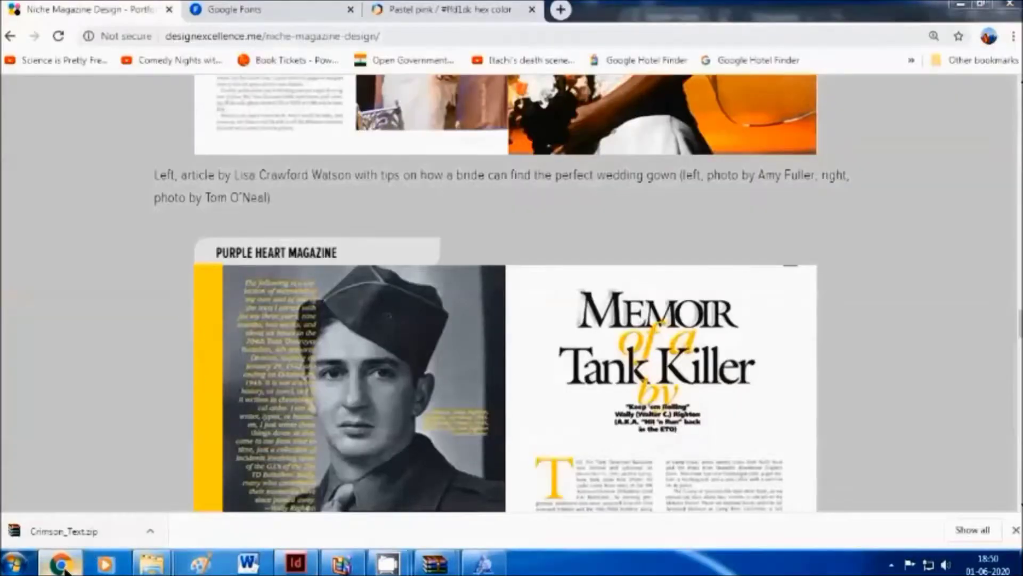
scroll(366, 267, "right", 5)
scroll(357, 272, "up", 2)
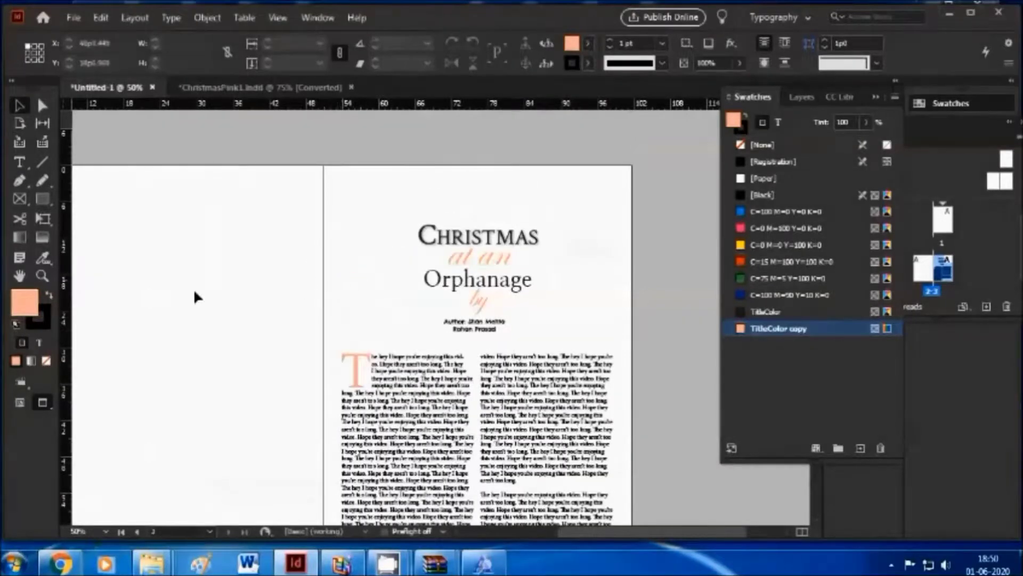
- Draw a TitleColor copy filled rectangle about 50p9 wide and 3p1 high across the top edge of the article page
left_click(46, 195)
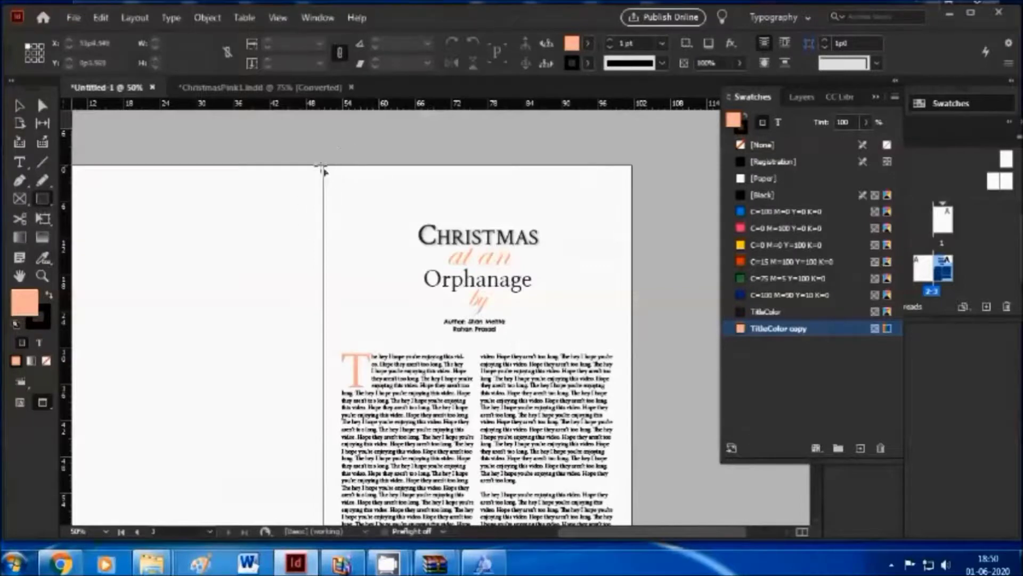
mouse_move(323, 166)
left_mouse_down()
mouse_move(326, 176)
mouse_move(588, 194)
mouse_move(631, 184)
left_mouse_up()
key("ctrl+shift+a")
scroll(616, 282, "down", 2)
scroll(615, 330, "up", 2)
scroll(613, 357, "up", 1)
scroll(588, 212, "down", 1)
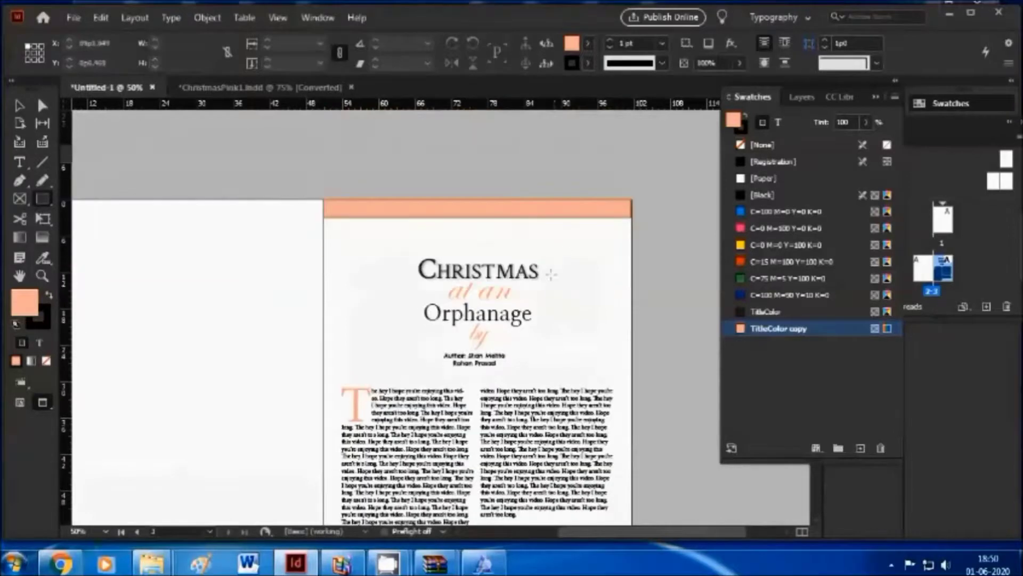
- Remove the outline of the pink band above the title by setting its stroke weight to 0 pt
key("ctrl+equal")
scroll(347, 320, "up", 3)
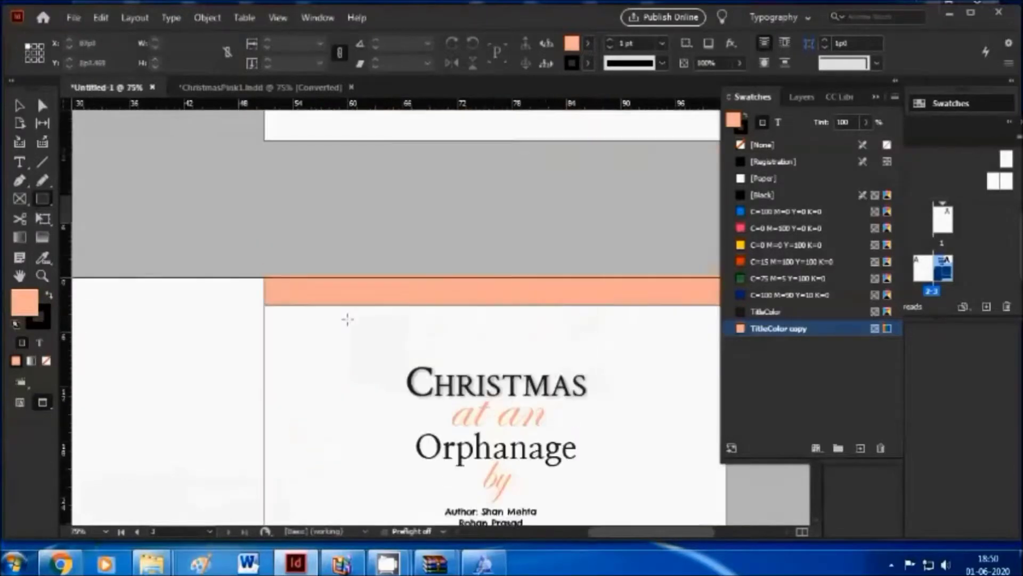
key("v")
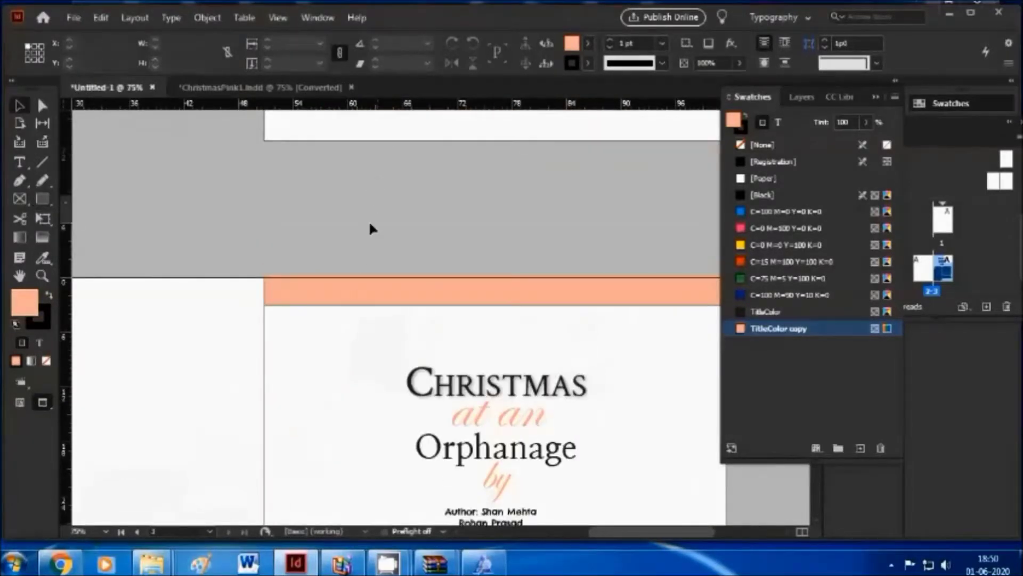
left_click(372, 288)
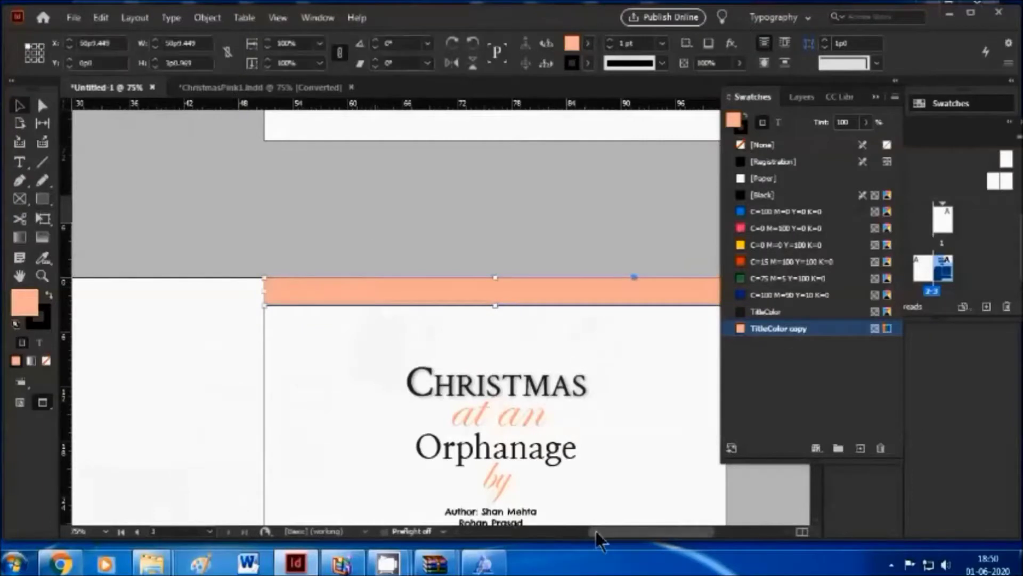
left_click_drag(596, 531, 610, 532)
left_click(382, 304)
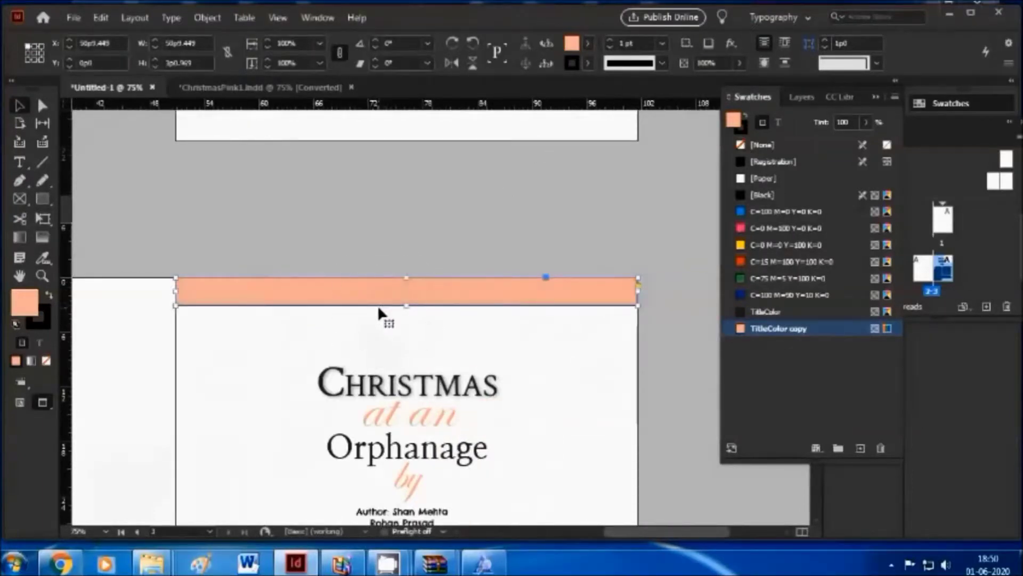
left_click(388, 306)
left_click(611, 49)
left_click(612, 49)
left_click(611, 48)
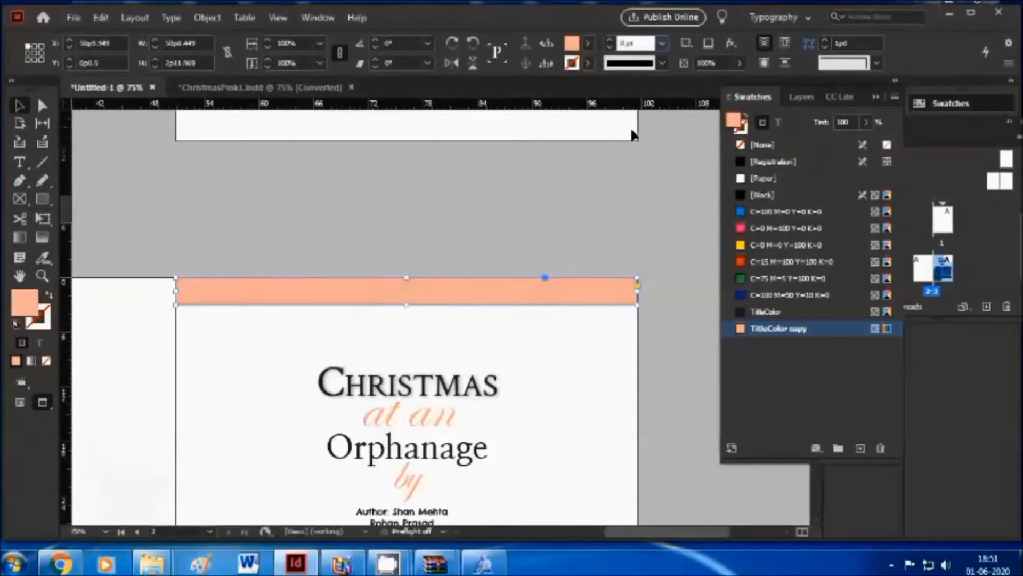
left_click(616, 193)
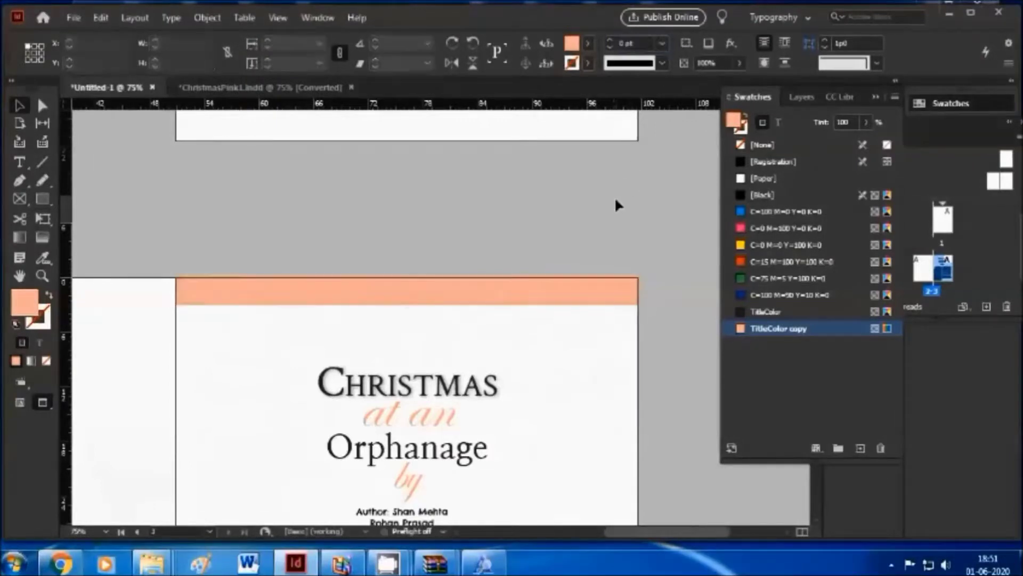
left_click(611, 48)
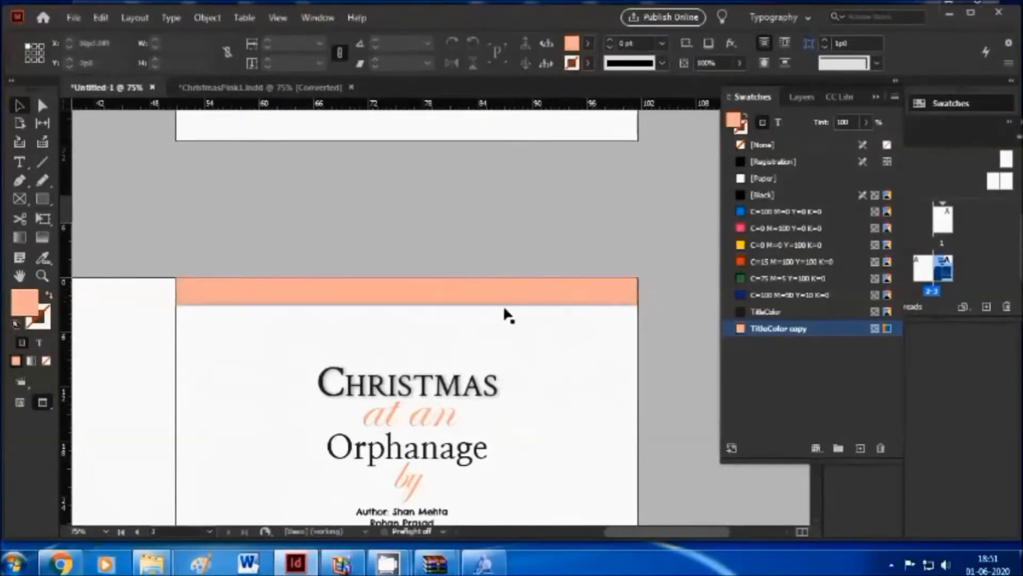
- Examine the borderless pink band together with the title and body text on the article page
scroll(456, 349, "down", 3)
scroll(532, 164, "up", 2)
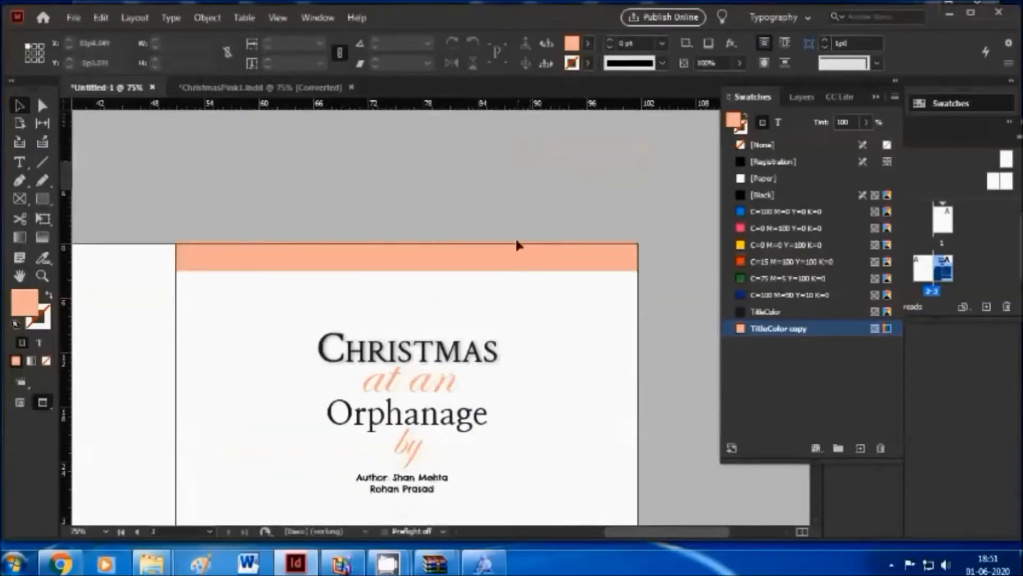
left_click(521, 267)
left_click(590, 369)
scroll(586, 367, "down", 3)
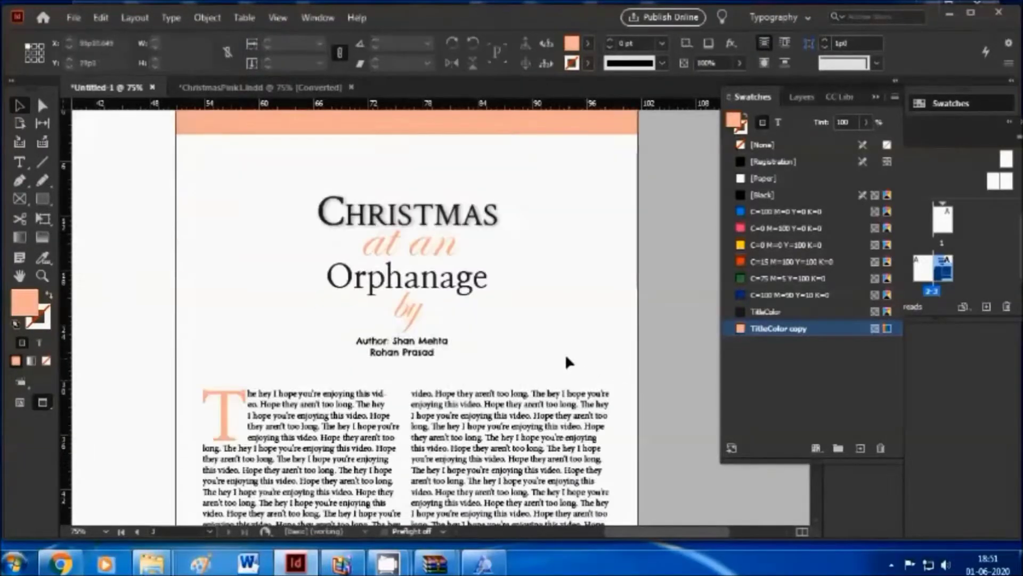
scroll(581, 309, "down", 3)
scroll(581, 309, "up", 4)
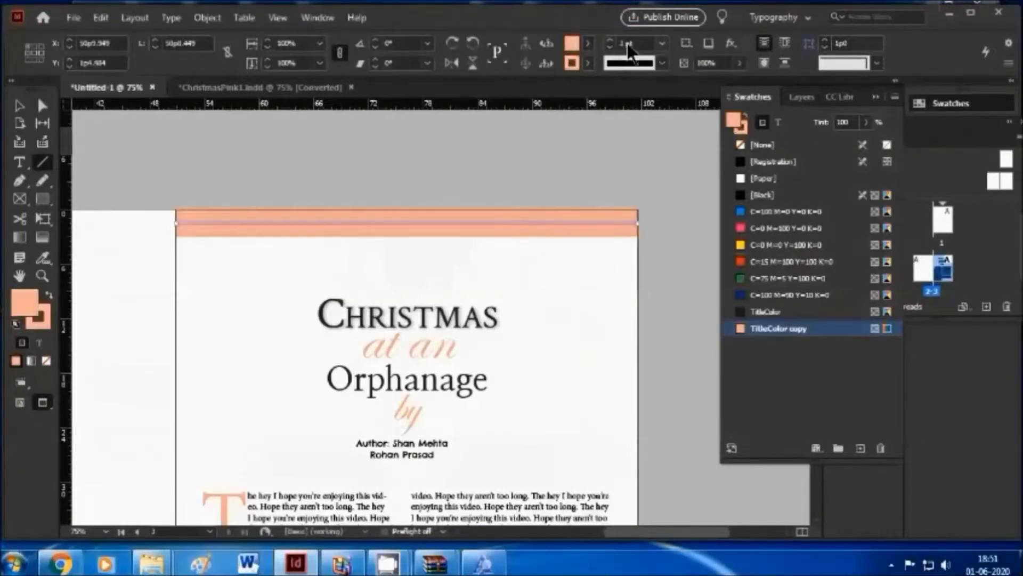
- Set the horizontal line across the middle of the pink band to 2 pt weight with a [Paper] stroke color
left_click(610, 40)
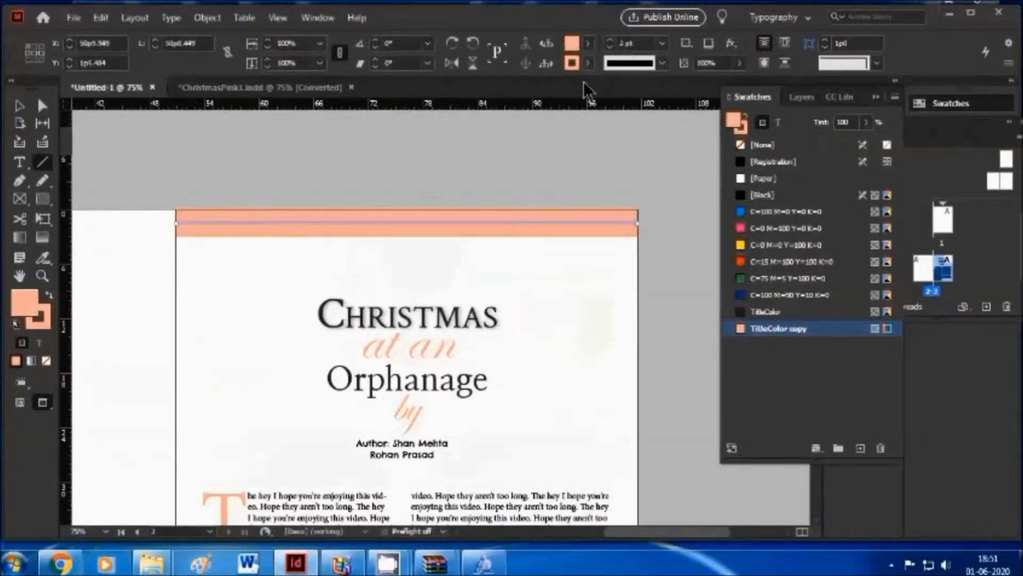
left_click(588, 65)
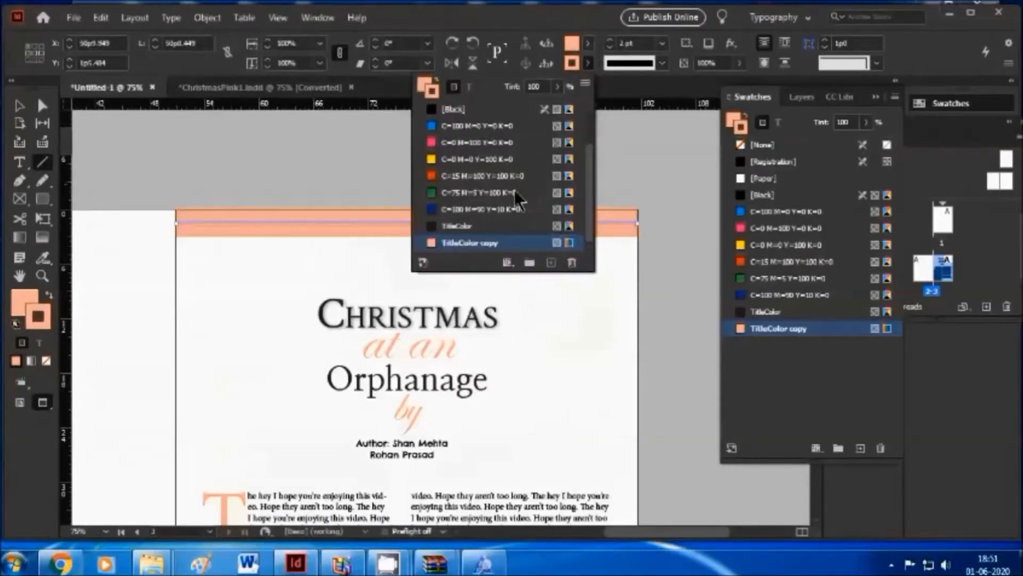
scroll(514, 189, "up", 3)
left_click(468, 140)
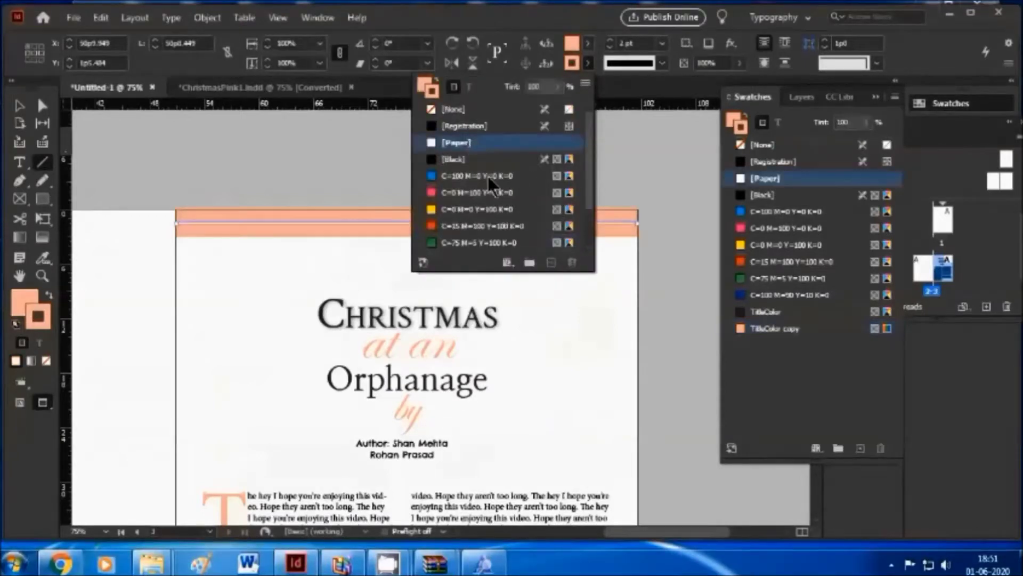
- Examine the pink band and its white center line together with the title on the article page
left_click(600, 341)
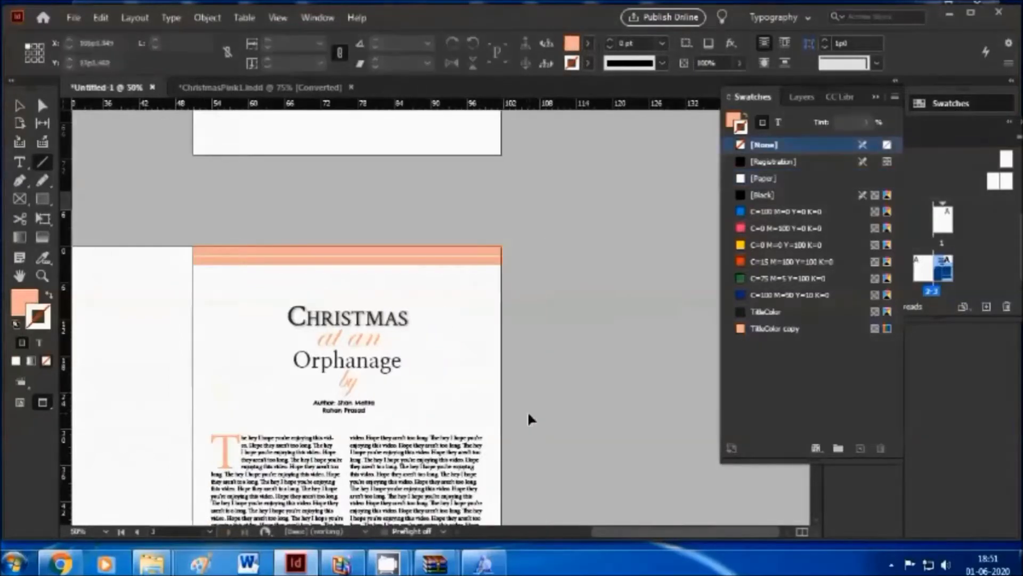
scroll(472, 399, "up", 3)
scroll(471, 399, "down", 6)
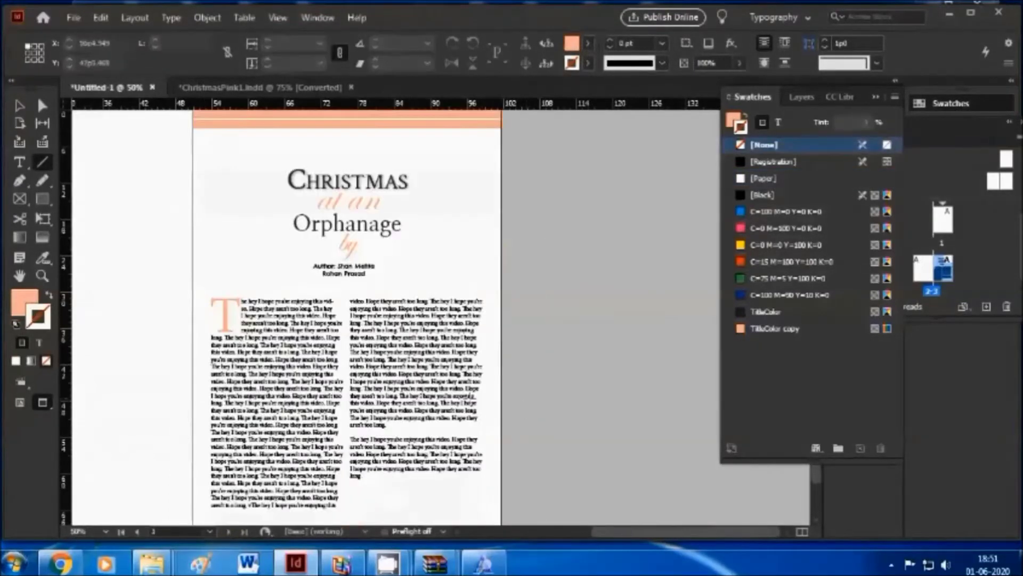
scroll(471, 399, "up", 3)
scroll(384, 315, "up", 1)
scroll(498, 311, "up", 3)
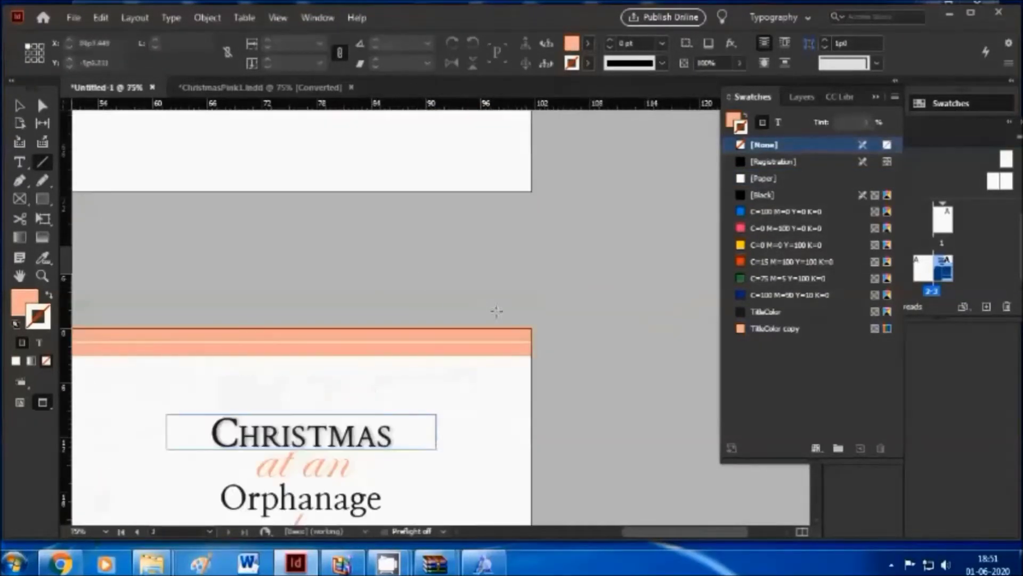
scroll(544, 354, "left", 3)
scroll(529, 369, "down", 1)
scroll(525, 372, "down", 4)
scroll(438, 354, "up", 1)
scroll(438, 354, "up", 2)
scroll(438, 353, "down", 1)
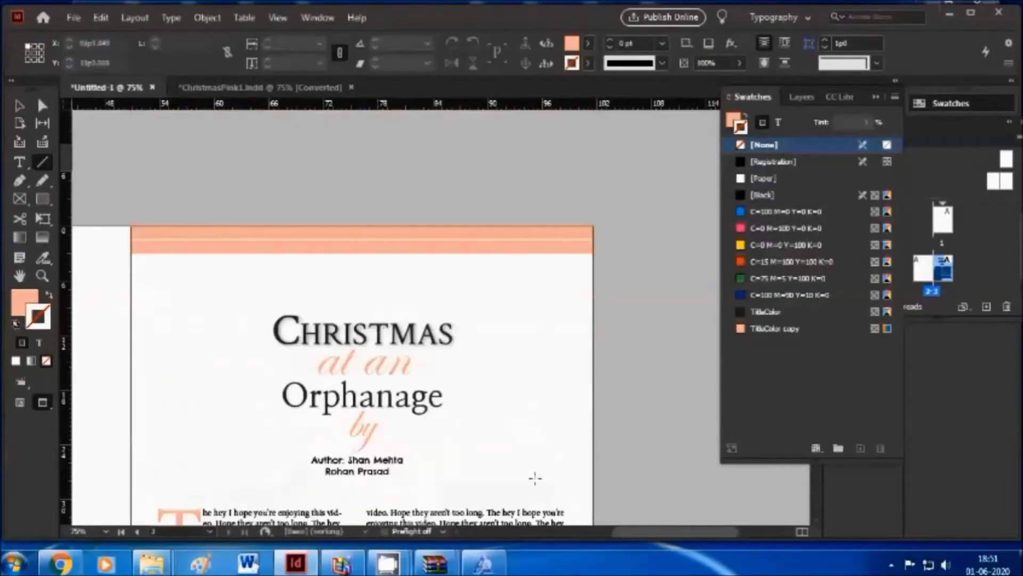
left_click_drag(660, 530, 642, 413)
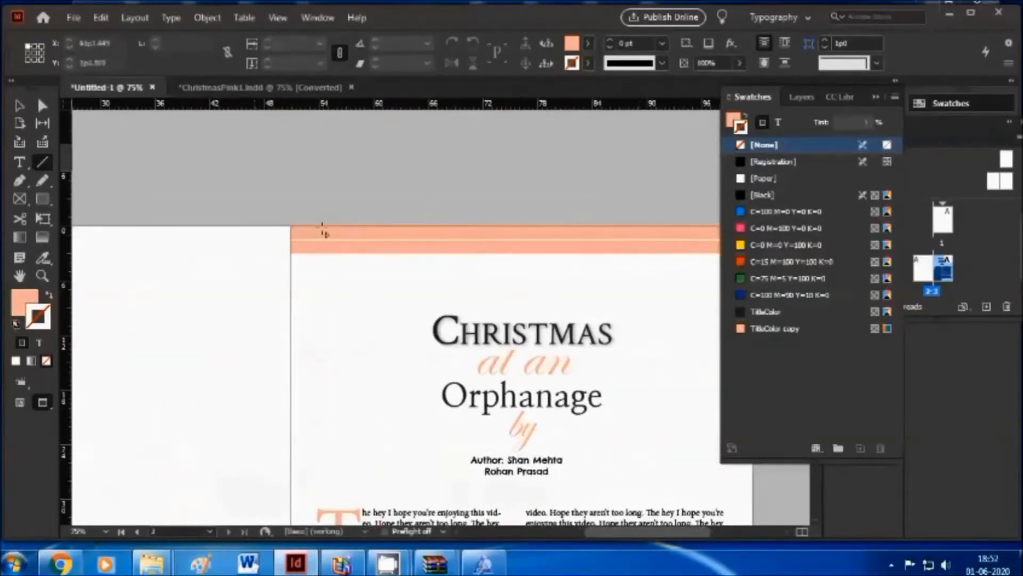
- Place a copy of the pink band and its white line across the top edge of the blank left page
key("v")
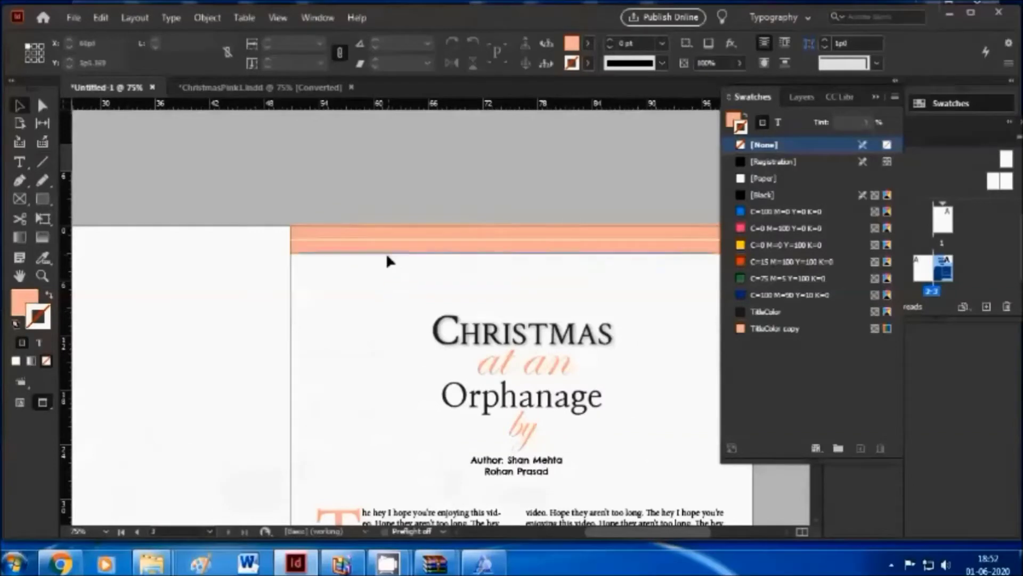
left_click(379, 253)
left_click(372, 239)
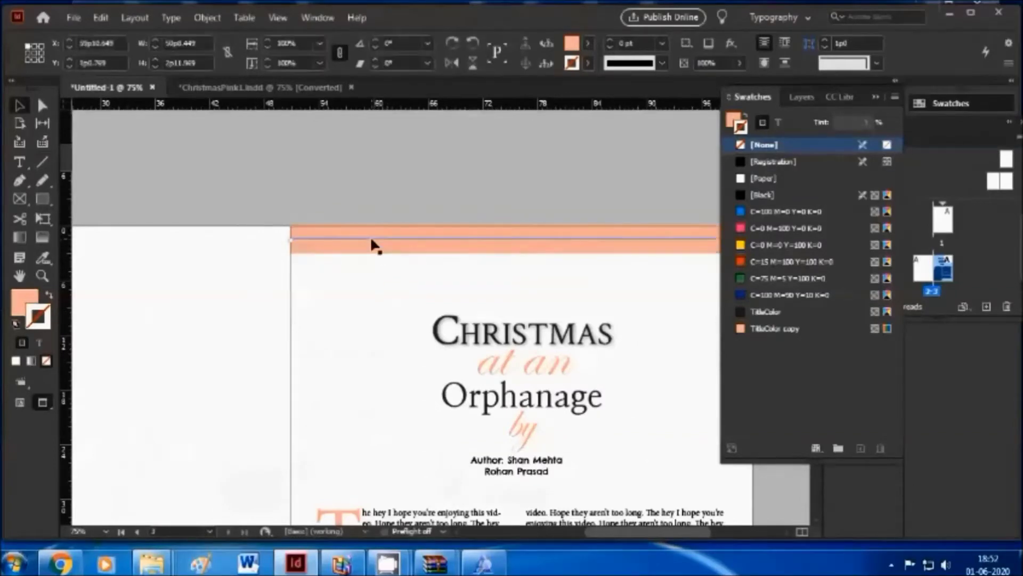
left_click(372, 249)
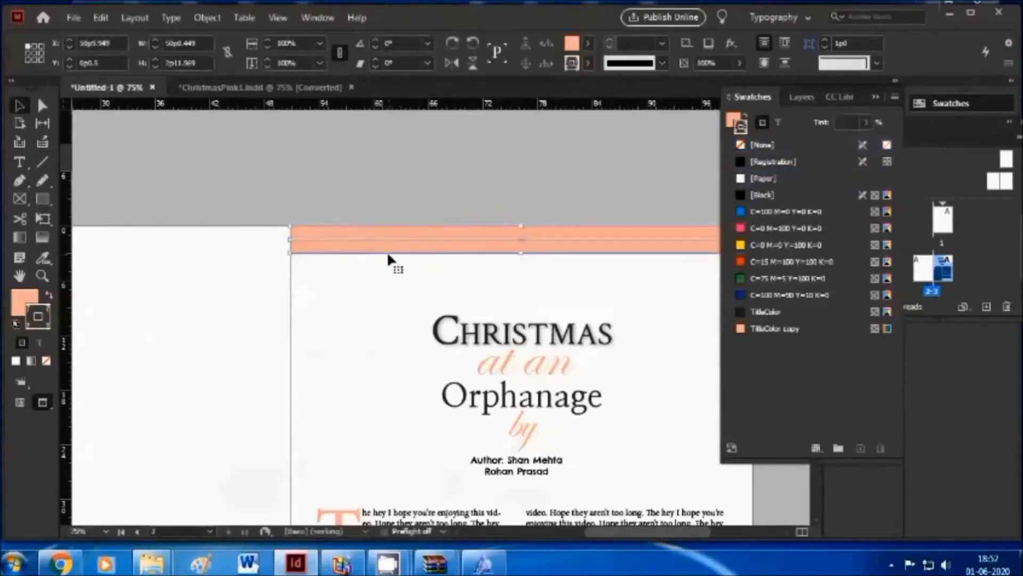
key("ctrl+v")
left_click_drag(349, 350, 164, 299)
scroll(451, 350, "right", 3)
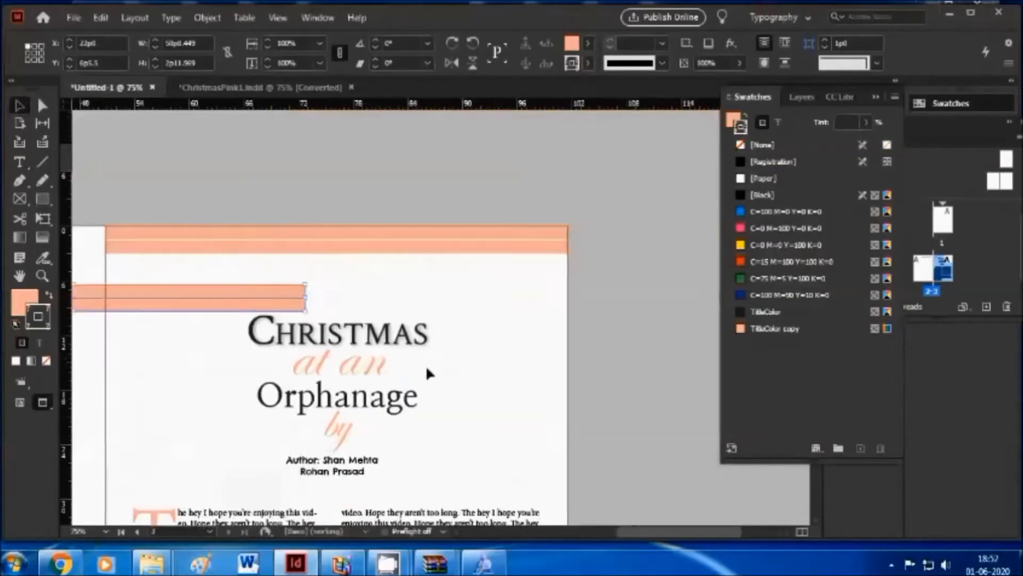
scroll(420, 368, "left", 5)
scroll(406, 309, "right", 1)
key("ctrl+z")
key("ctrl+z")
key("ctrl+z")
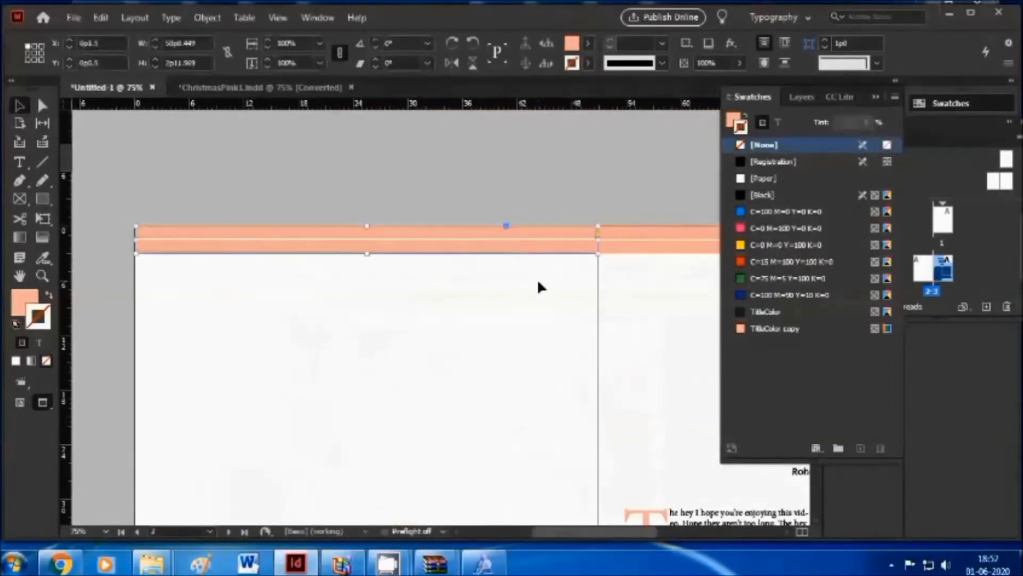
left_click(542, 277)
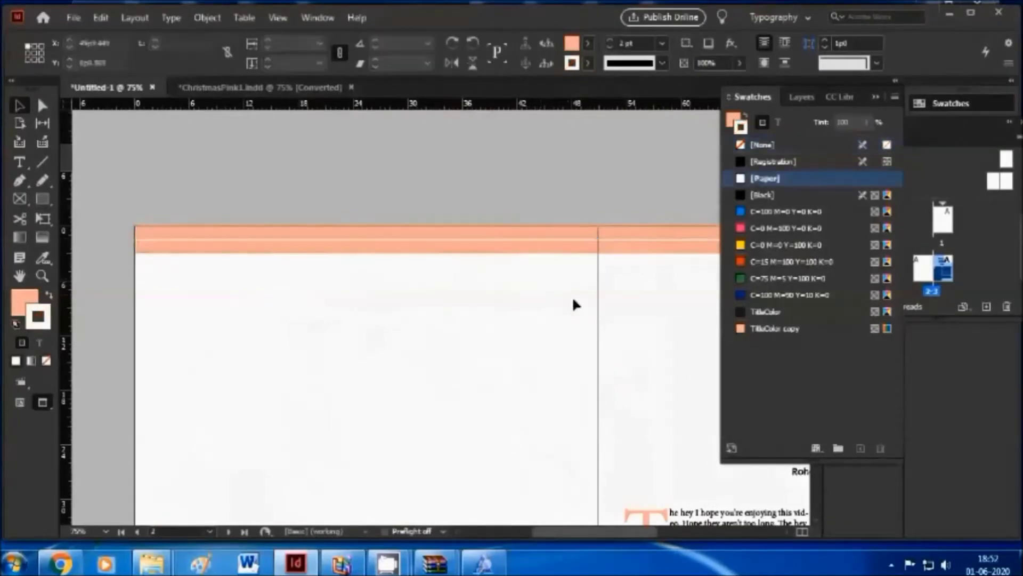
- Examine the spread with the pink band running across the top of both pages
scroll(573, 342, "down", 3)
scroll(568, 345, "up", 3)
scroll(568, 344, "right", 5)
left_click(447, 392)
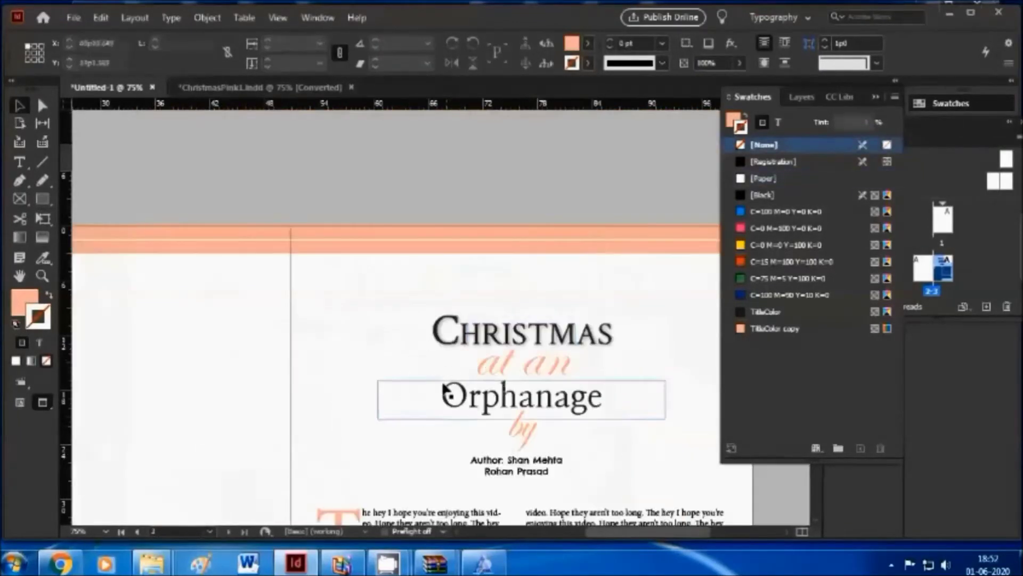
scroll(423, 388, "down", 2)
scroll(396, 379, "up", 1)
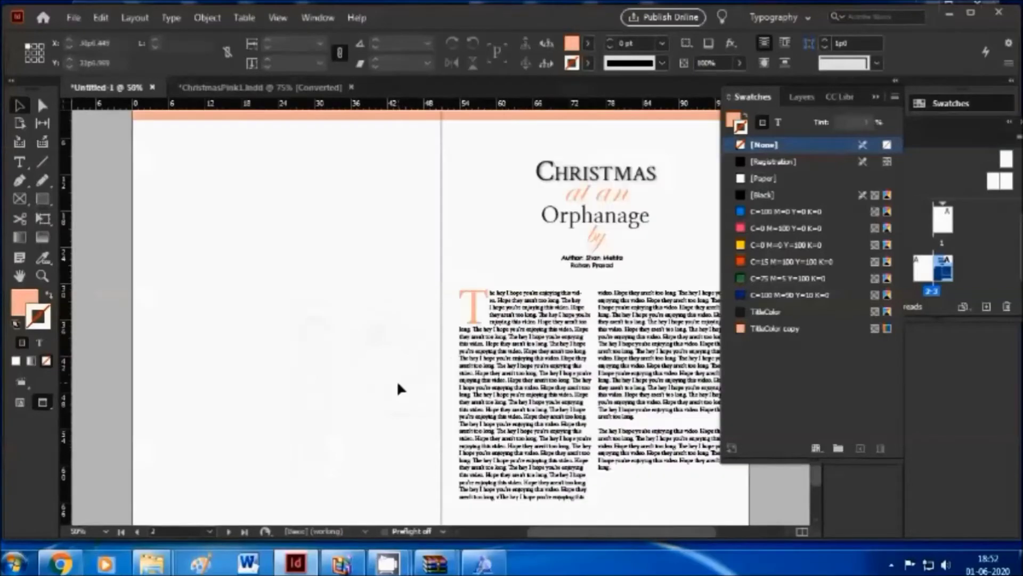
scroll(396, 379, "up", 2)
scroll(396, 379, "down", 1)
scroll(395, 382, "right", 3)
scroll(363, 399, "left", 5)
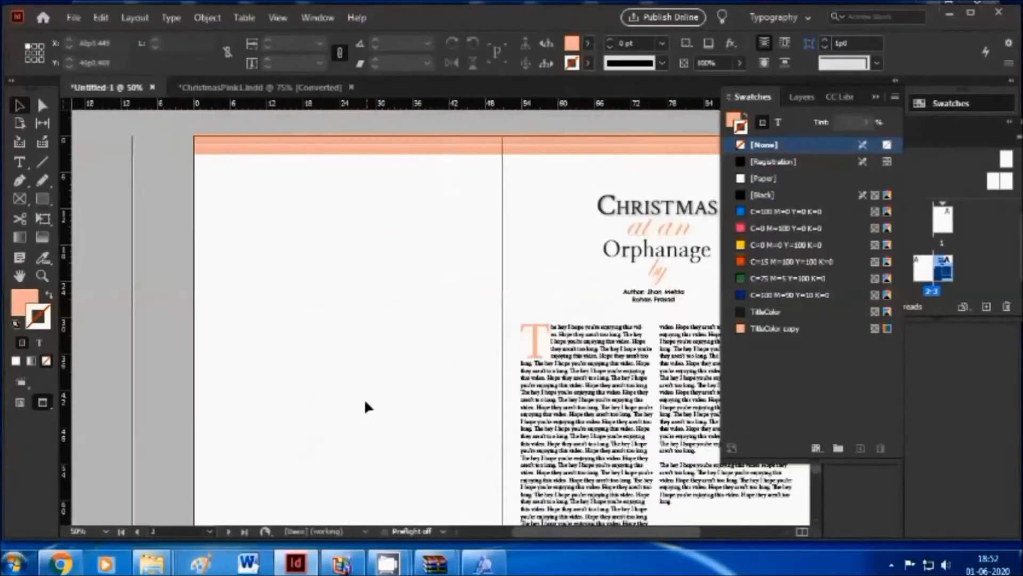
scroll(364, 398, "right", 3)
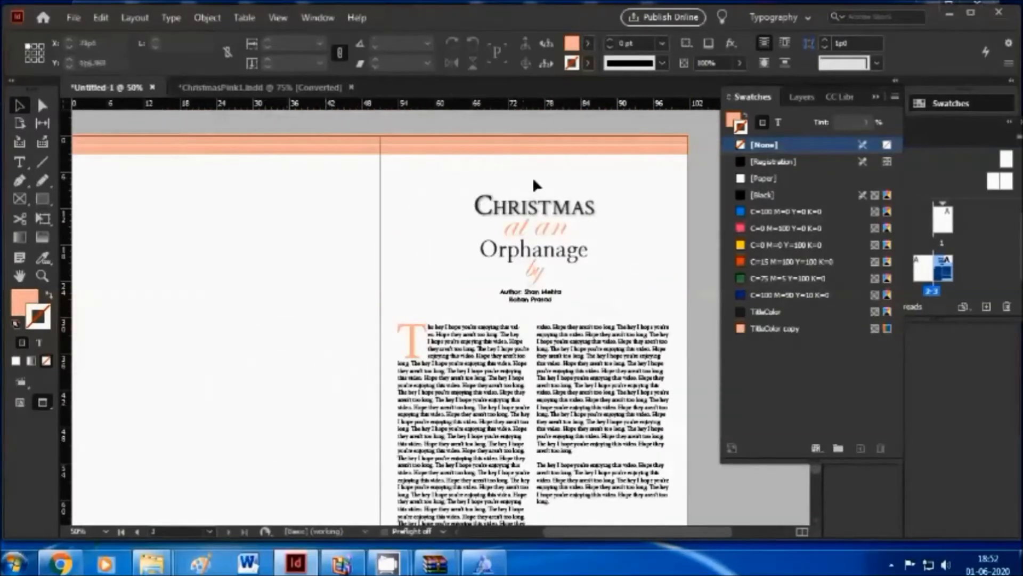
- Move the article page's pink band and white line from the top edge to the bottom edge
scroll(424, 213, "down", 2)
scroll(375, 263, "up", 2)
scroll(372, 264, "down", 1)
scroll(361, 283, "up", 2)
scroll(373, 299, "down", 3)
scroll(453, 251, "up", 3)
scroll(373, 341, "down", 2)
scroll(330, 394, "left", 2)
left_click(304, 432)
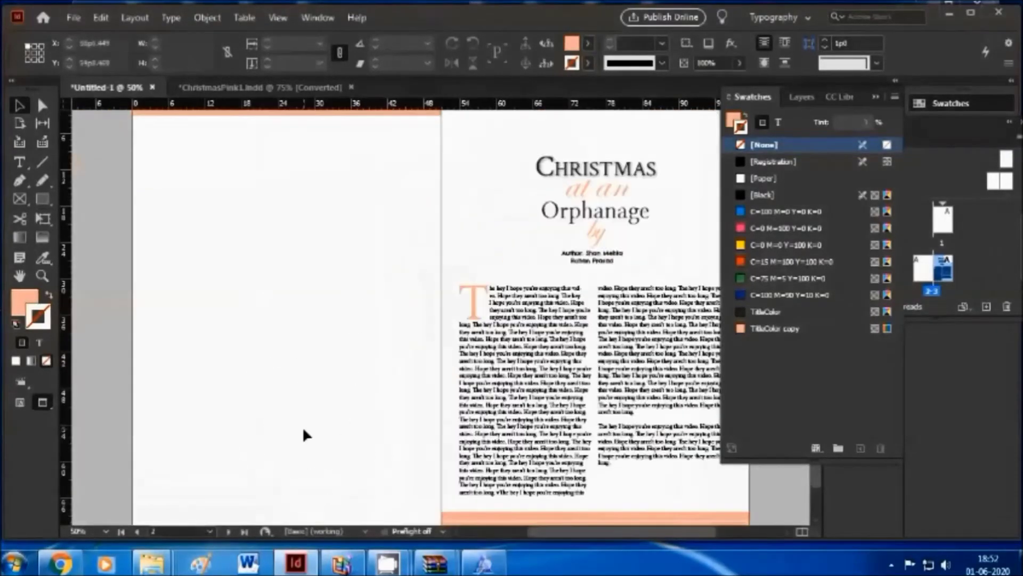
- Undo the move of the article page's band and the band copy on the left page
scroll(283, 404, "down", 2)
scroll(358, 366, "up", 2)
scroll(404, 357, "up", 1)
scroll(404, 357, "down", 4)
scroll(389, 277, "up", 2)
scroll(368, 201, "up", 2)
scroll(347, 229, "down", 1)
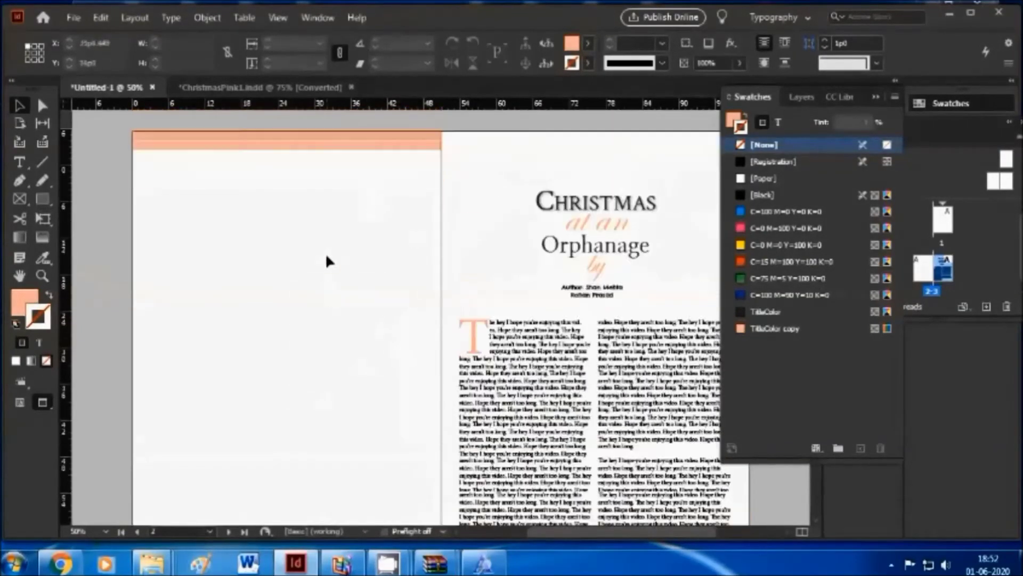
scroll(366, 251, "up", 1)
scroll(315, 247, "down", 1)
key("ctrl+z")
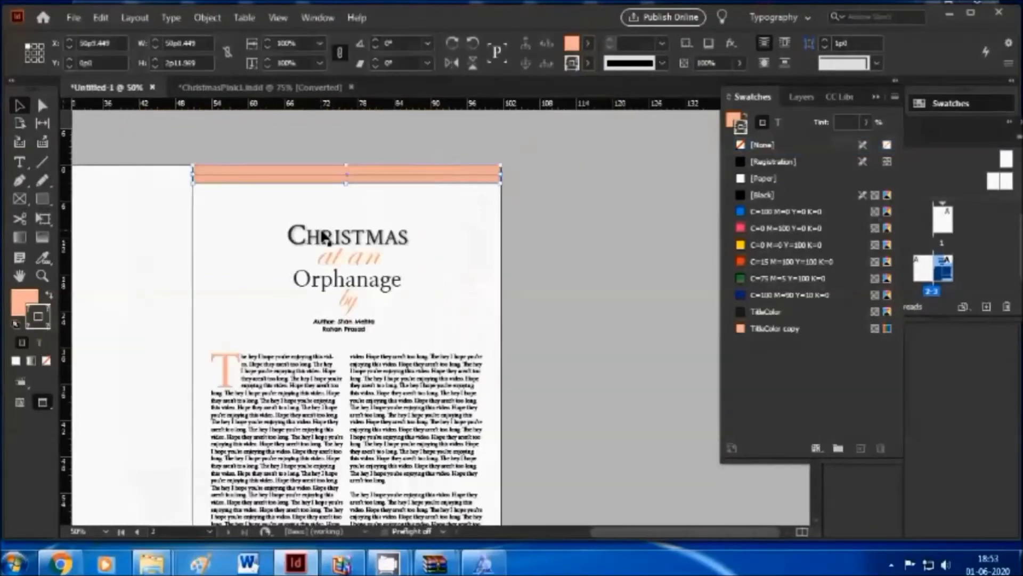
- Place a copy of the pink band and its white line along the bottom edge of the article page
scroll(502, 166, "down", 2)
scroll(497, 224, "up", 4)
scroll(497, 341, "down", 5)
scroll(522, 347, "down", 1)
left_click(553, 353)
- Examine the article page with its top and bottom bands, and the blank left page beside it
scroll(552, 354, "up", 3)
scroll(546, 401, "down", 4)
scroll(541, 397, "up", 6)
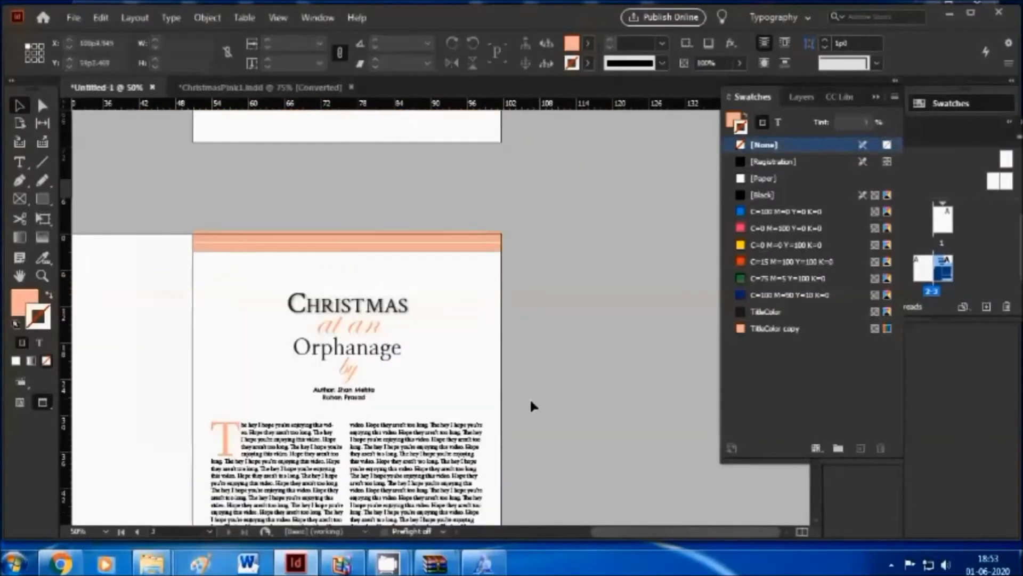
scroll(532, 405, "down", 6)
scroll(548, 349, "up", 2)
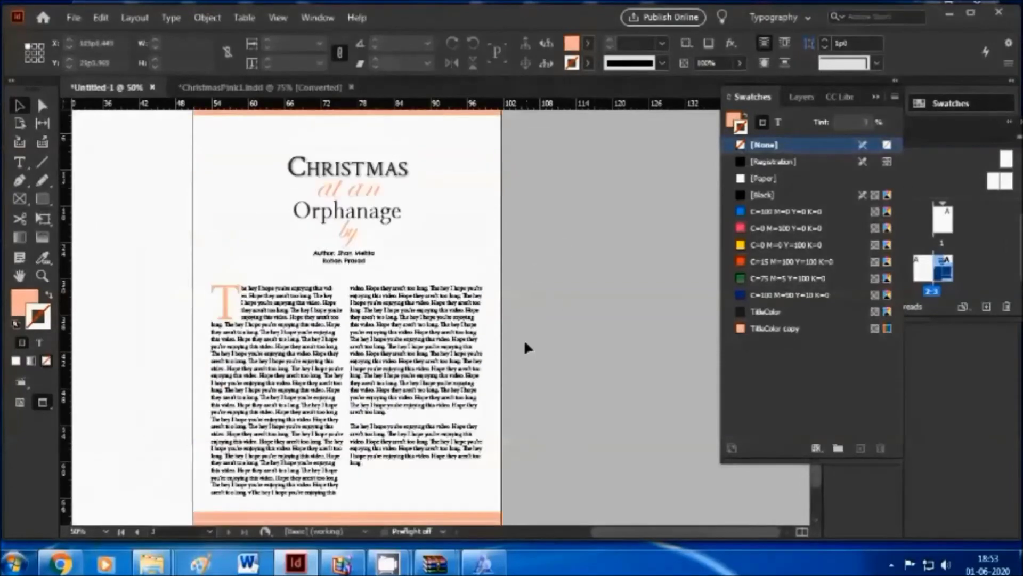
scroll(525, 349, "left", 3)
scroll(522, 373, "right", 3)
scroll(501, 385, "up", 3)
scroll(485, 393, "down", 1)
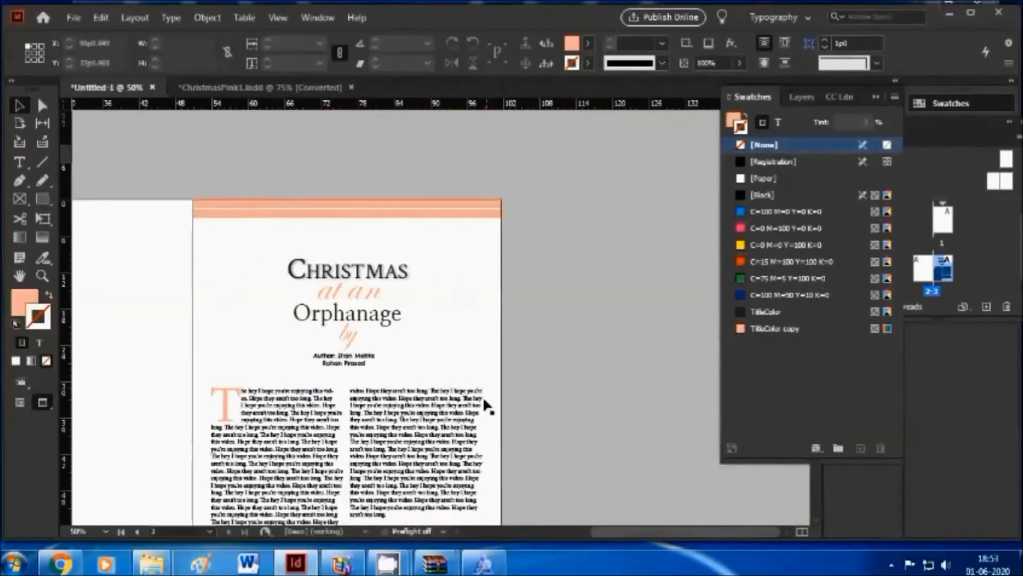
scroll(483, 402, "up", 3)
scroll(480, 406, "down", 6)
scroll(477, 410, "up", 1)
scroll(276, 434, "left", 4)
scroll(400, 333, "left", 4)
scroll(381, 352, "right", 4)
scroll(342, 333, "up", 1)
scroll(342, 326, "left", 3)
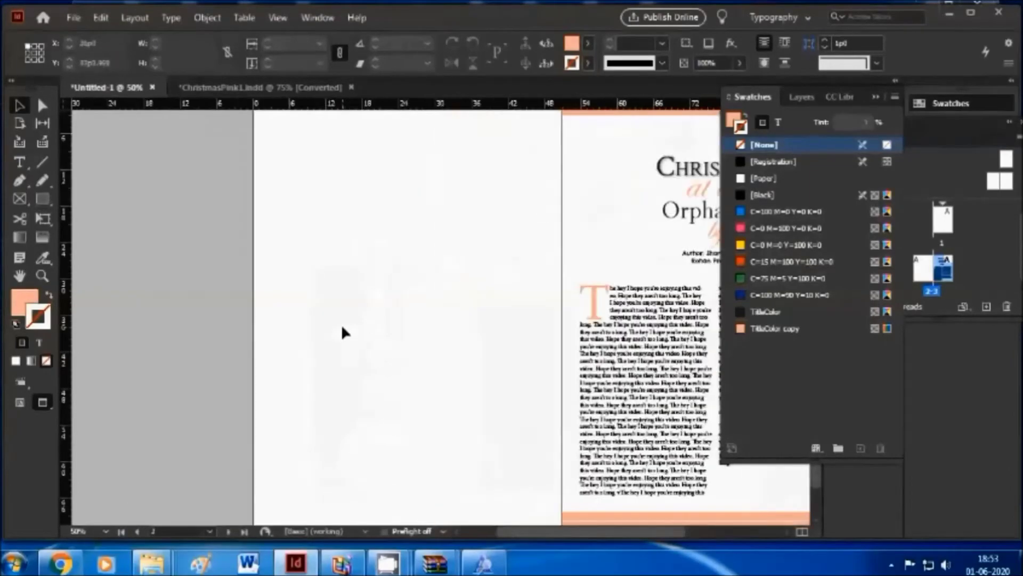